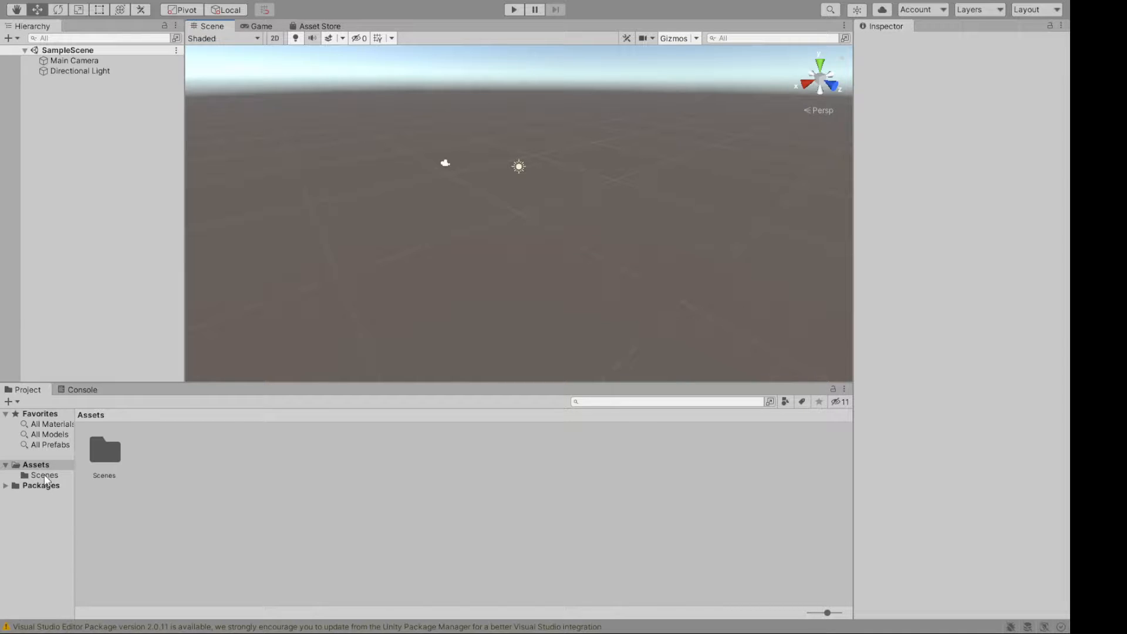
Step: Add a 3D plane to the scene as the ground surface
click(94, 140)
key(q)
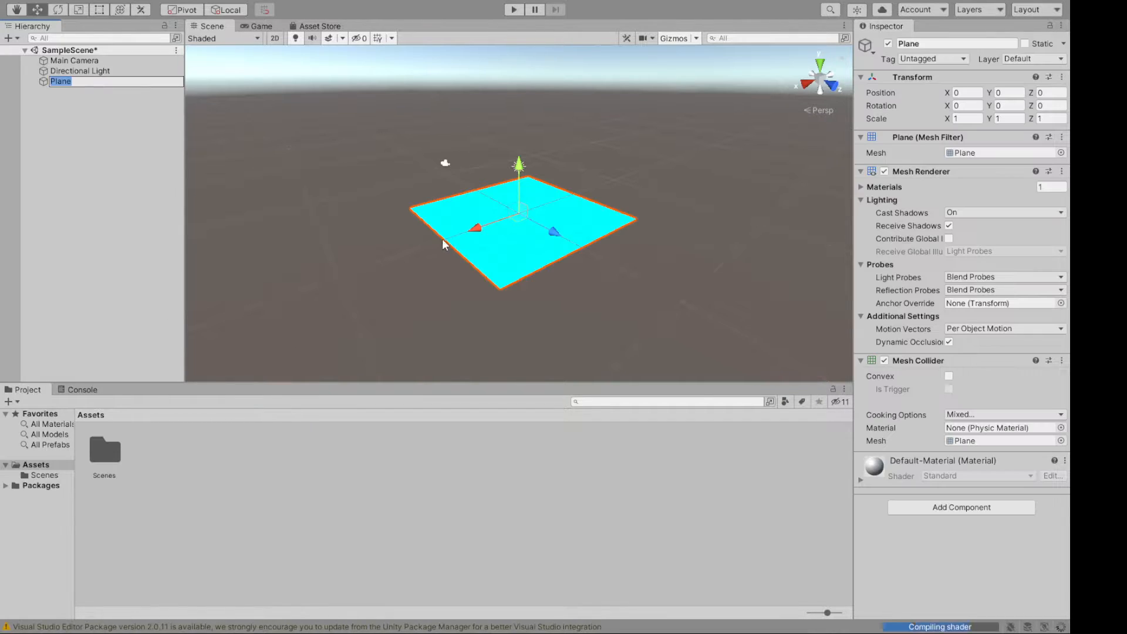
alt+drag(374, 228, 292, 231)
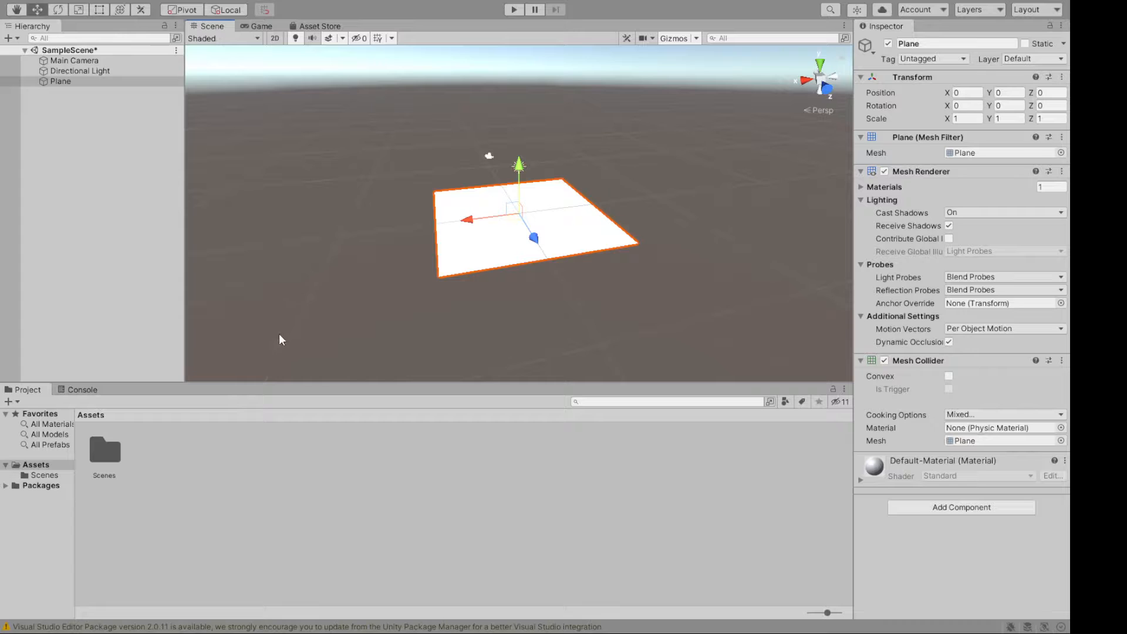
scroll(389, 263, up, 5)
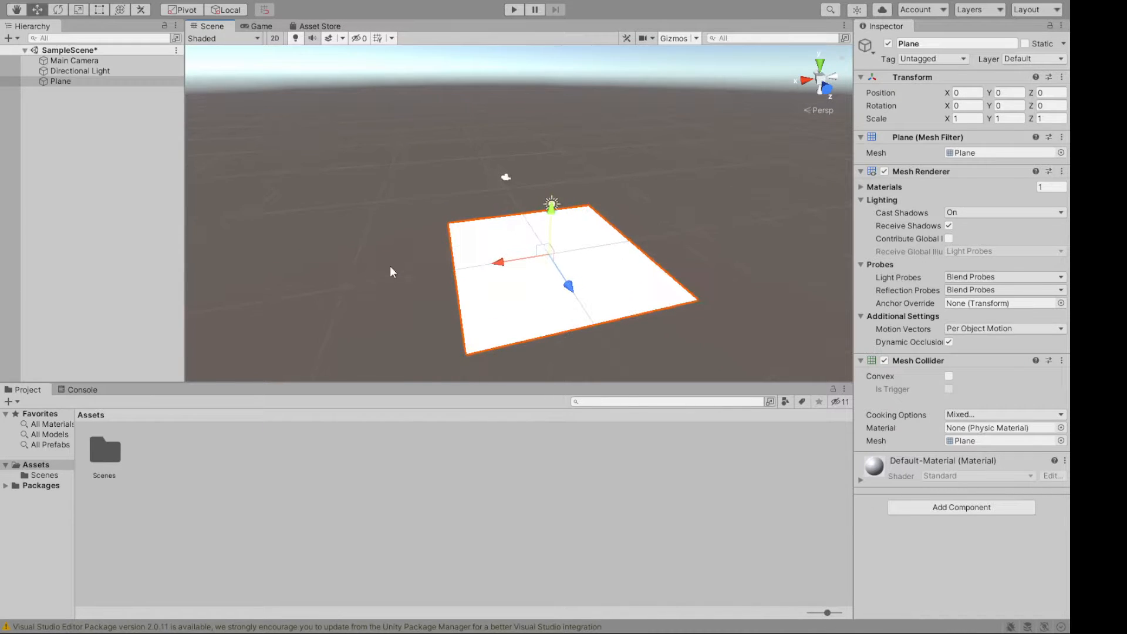
alt+drag(391, 262, 276, 299)
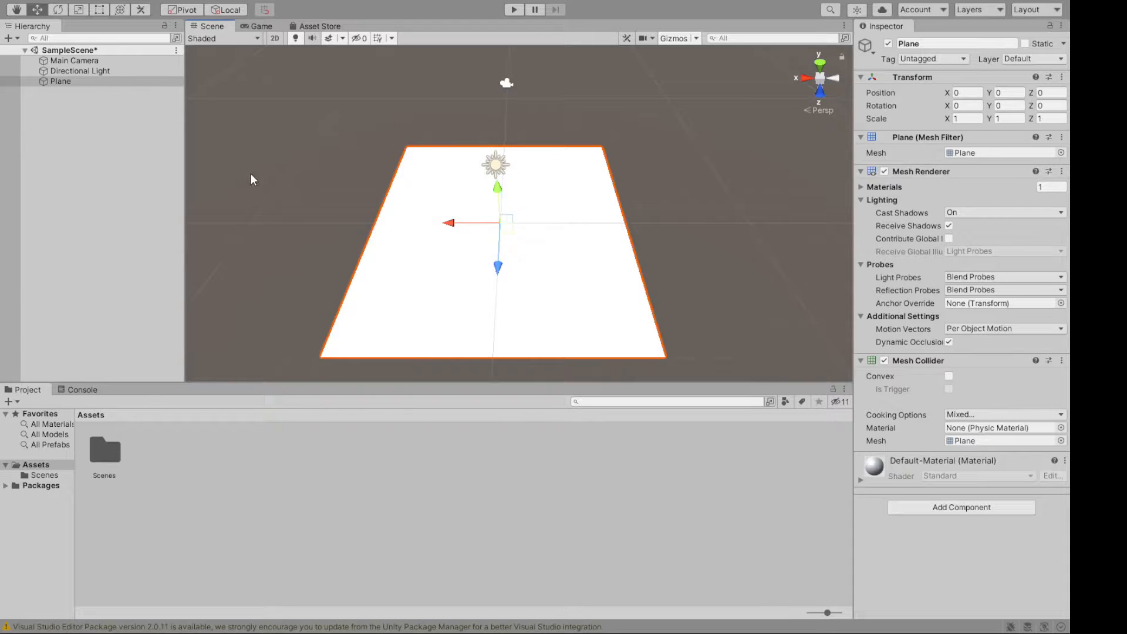
Step: Add a 3D cylinder to the scene as a separate top-level object
click(78, 81)
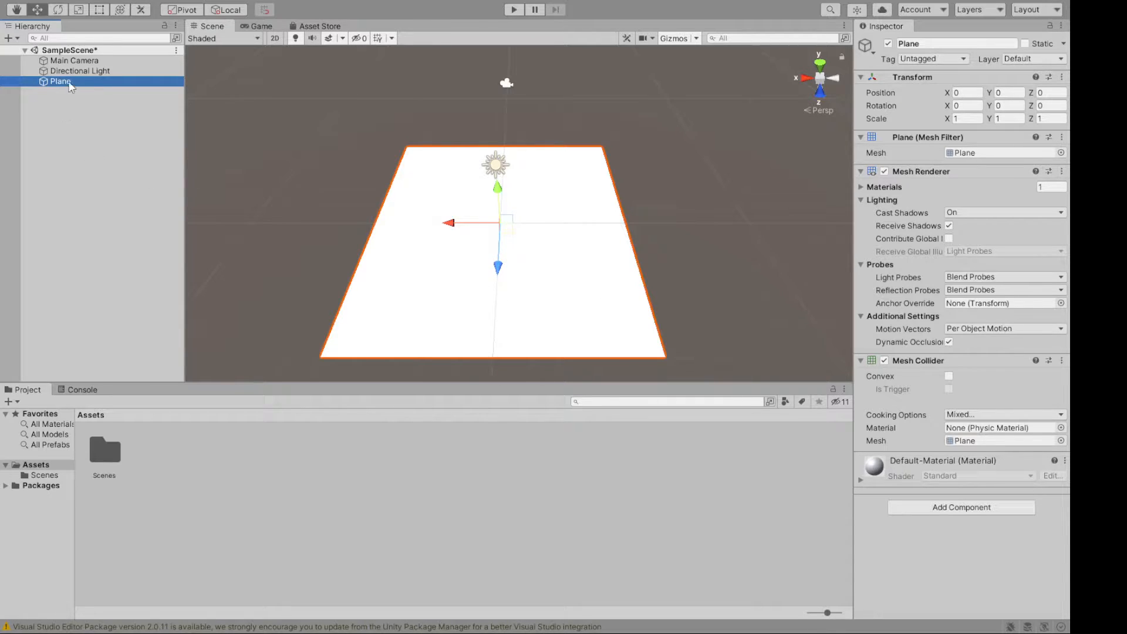
click(71, 110)
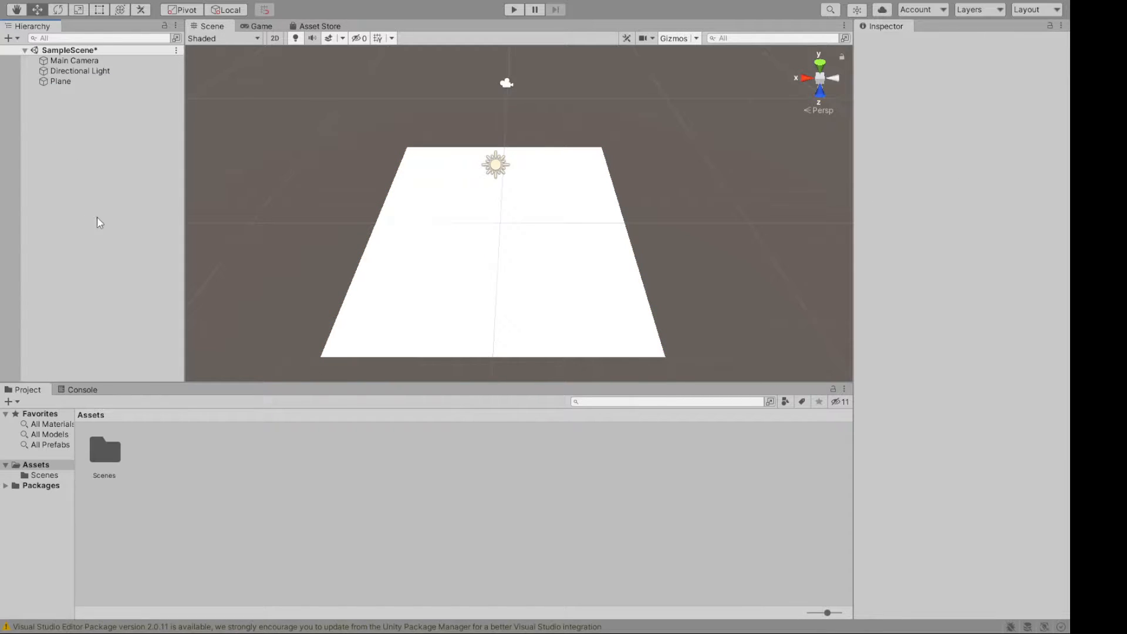
click(238, 312)
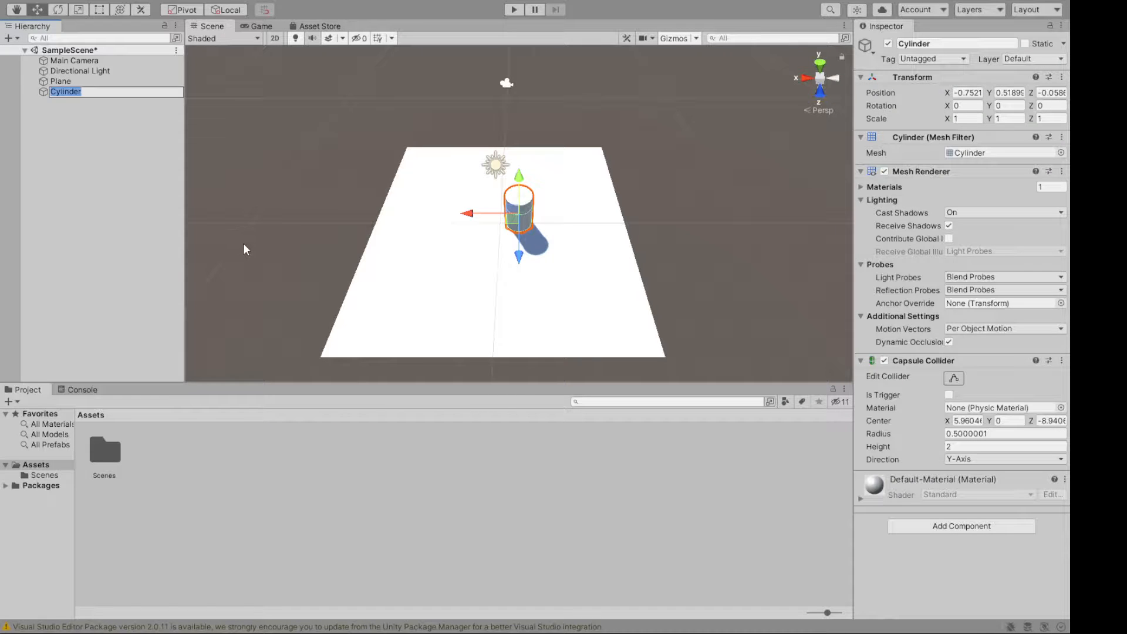
alt+drag(244, 244, 793, 189)
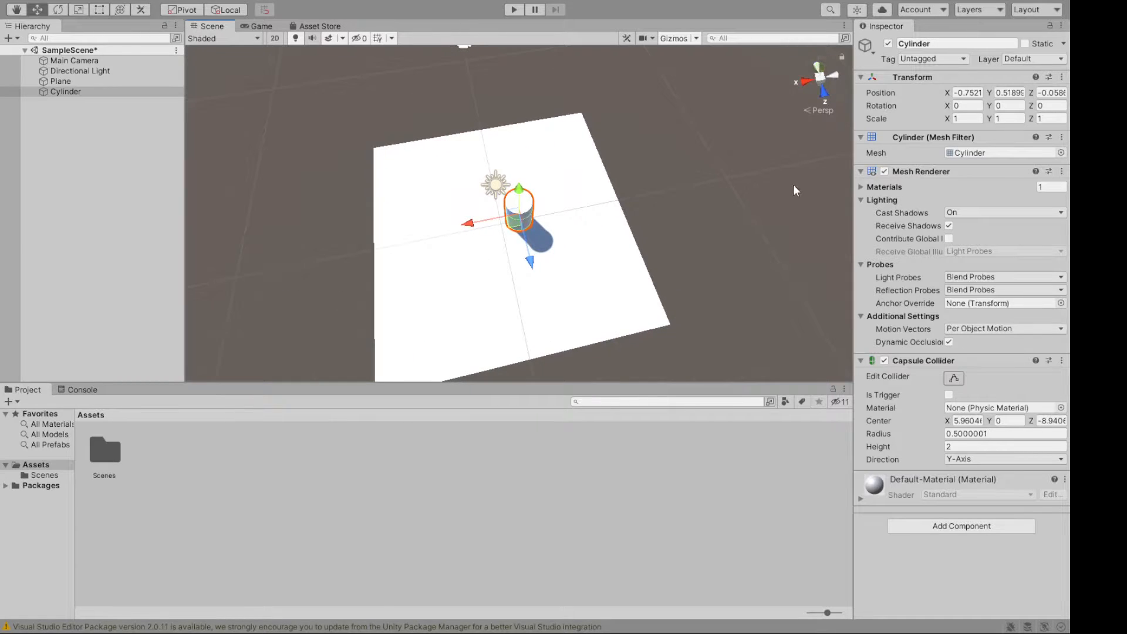
Step: Set the cylinder's position to X 0, Y 0, Z 0
click(968, 93)
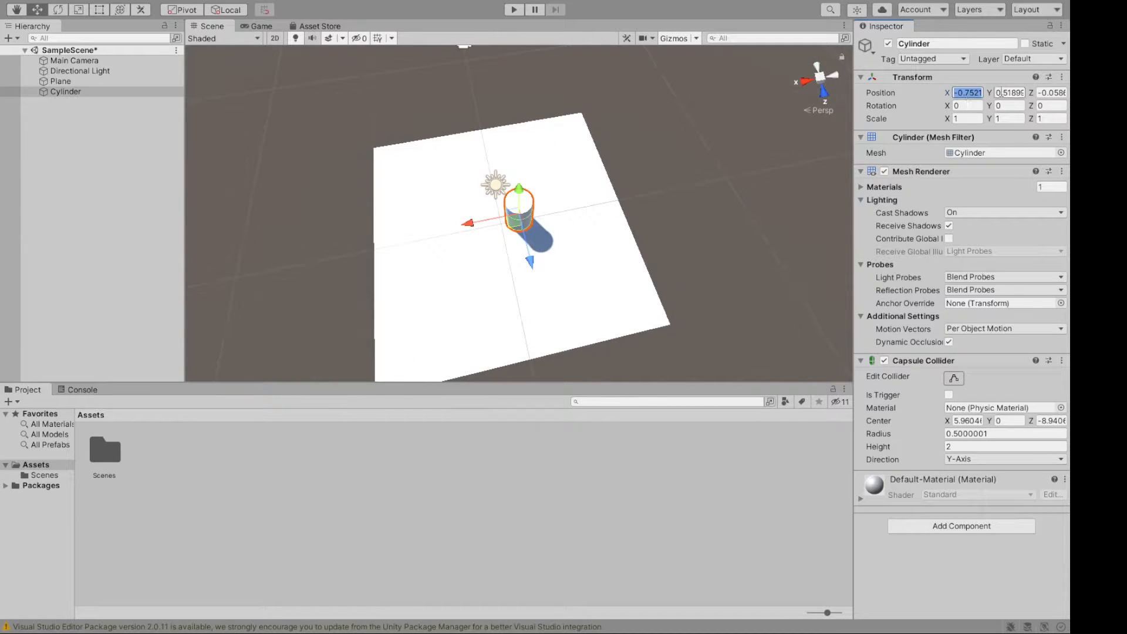
text(0)
click(1013, 93)
text(0)
key(Tab)
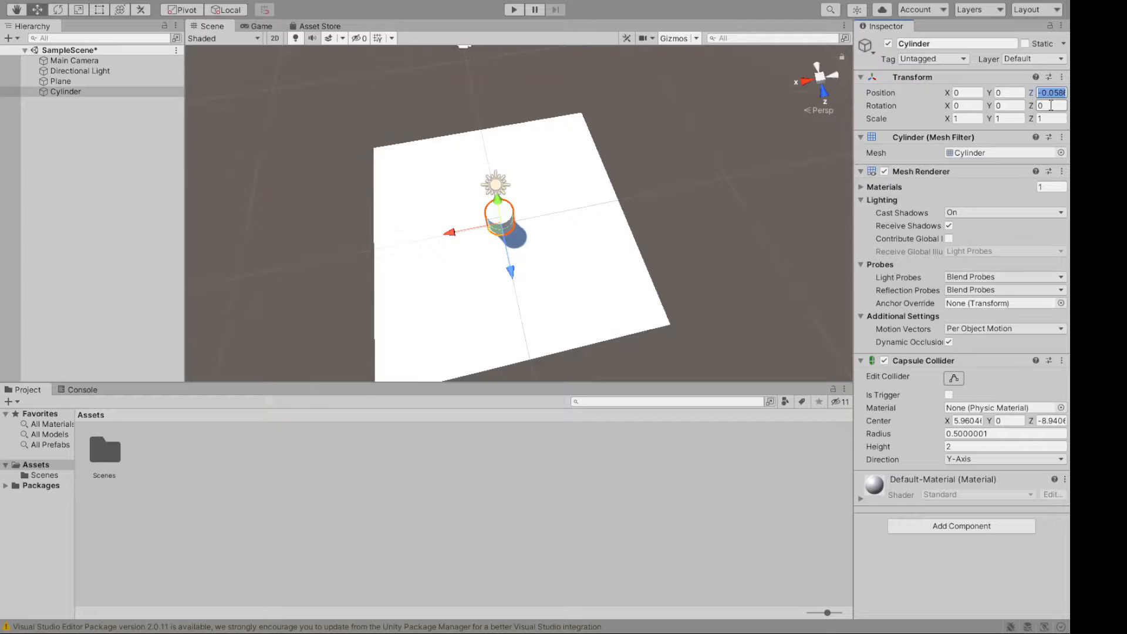
text(1)
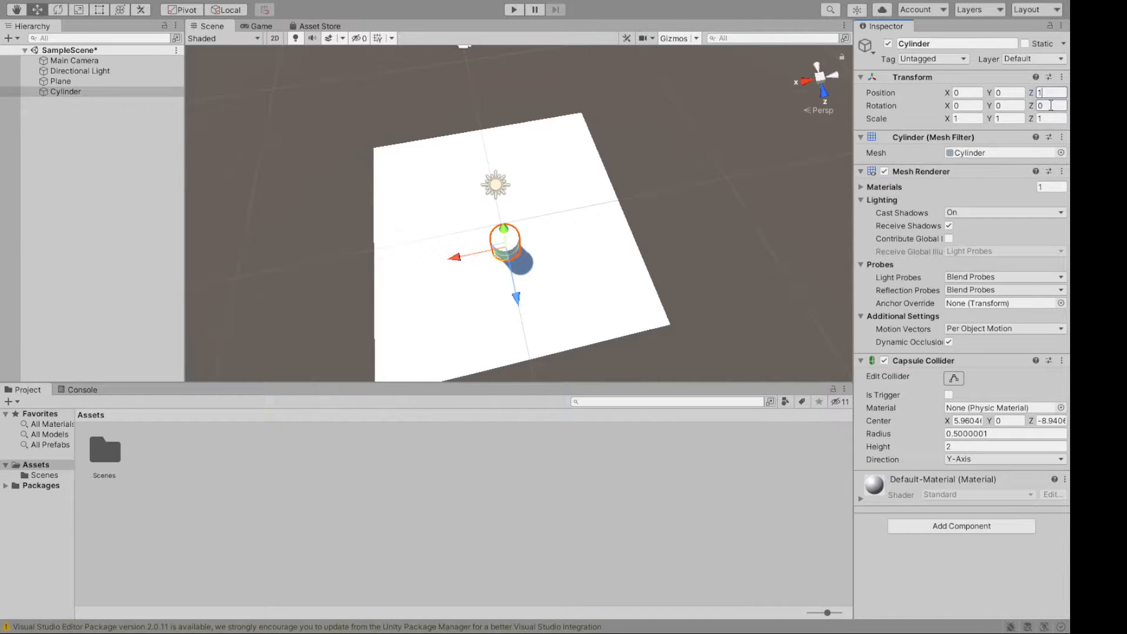
key(BackSpace)
text(0)
alt+drag(691, 187, 804, 21)
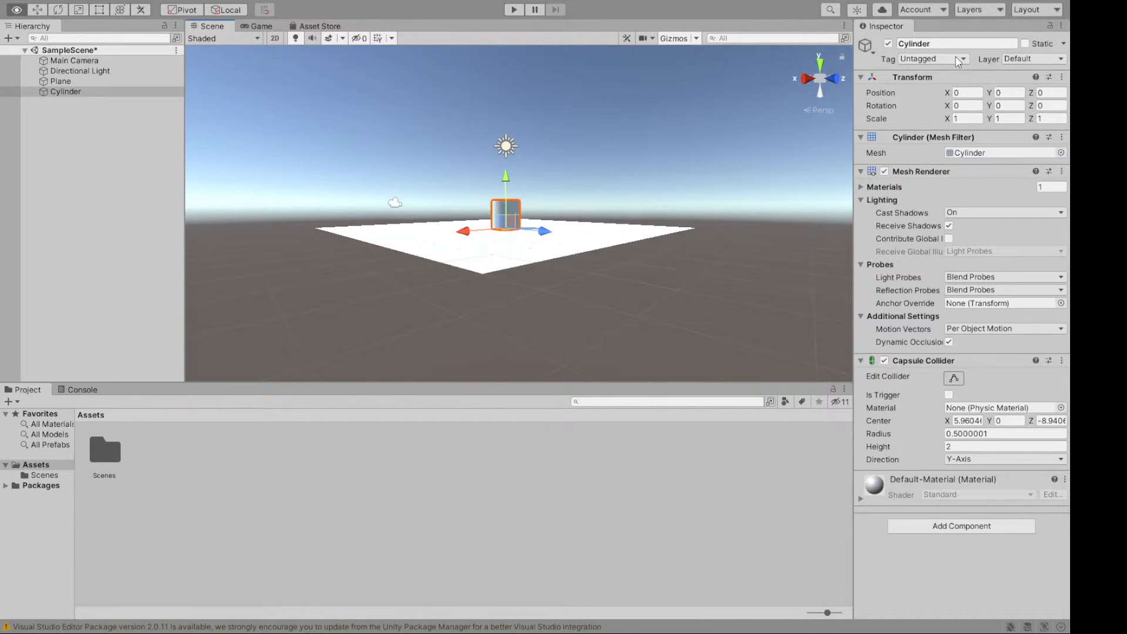
Step: Raise the cylinder onto the plane by setting its Y position to 1
click(1004, 92)
text(1)
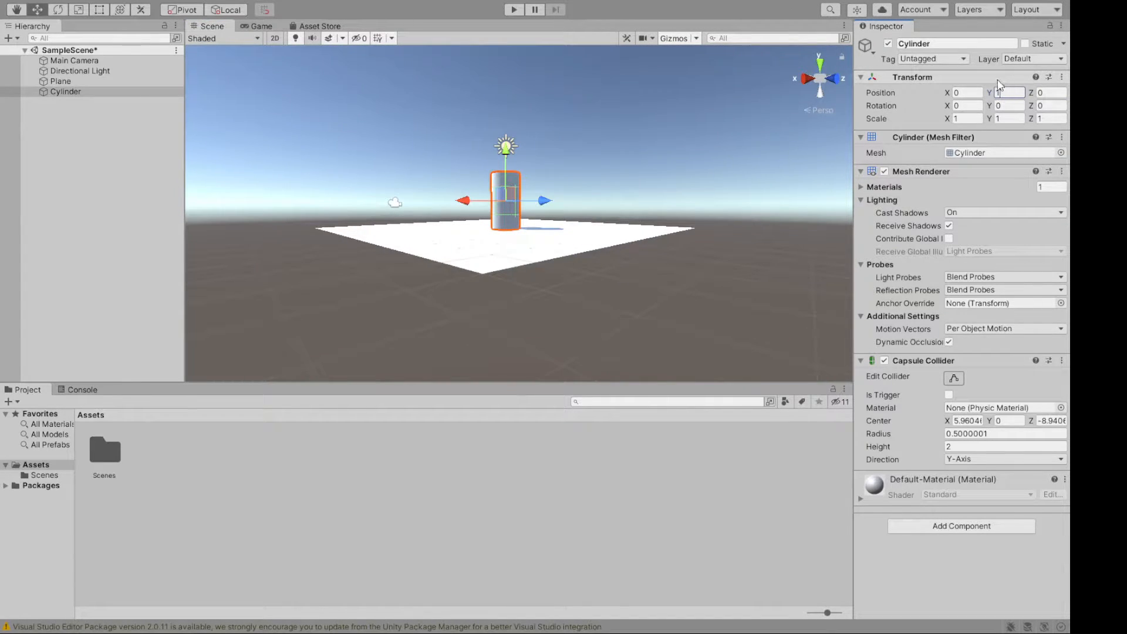
key(Return)
alt+drag(768, 194, 665, 281)
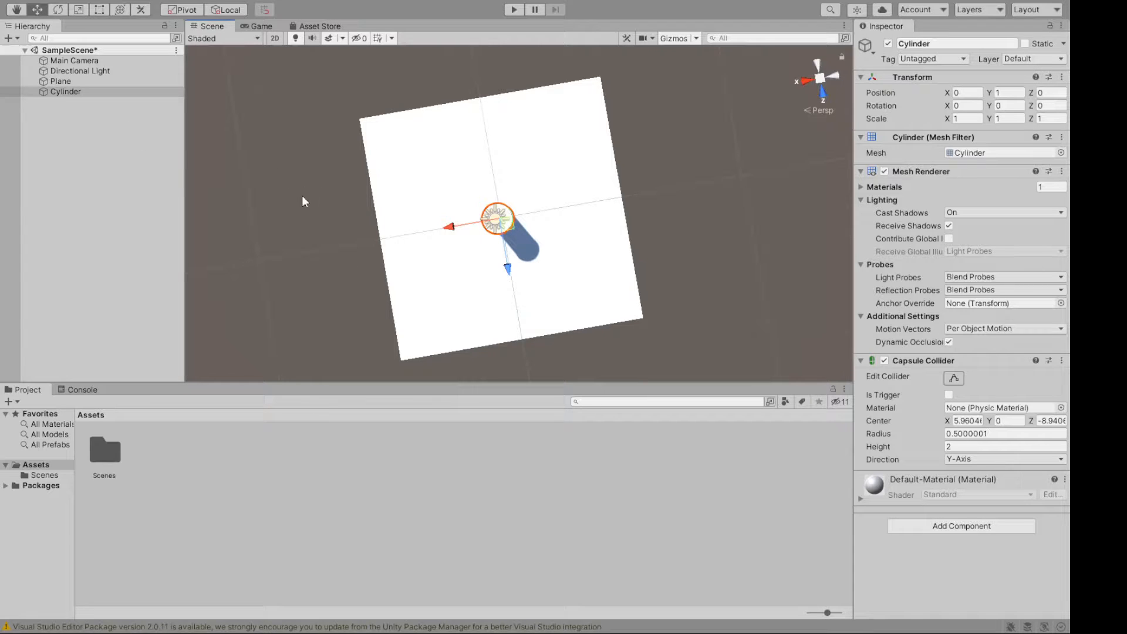
alt+drag(244, 213, 188, 208)
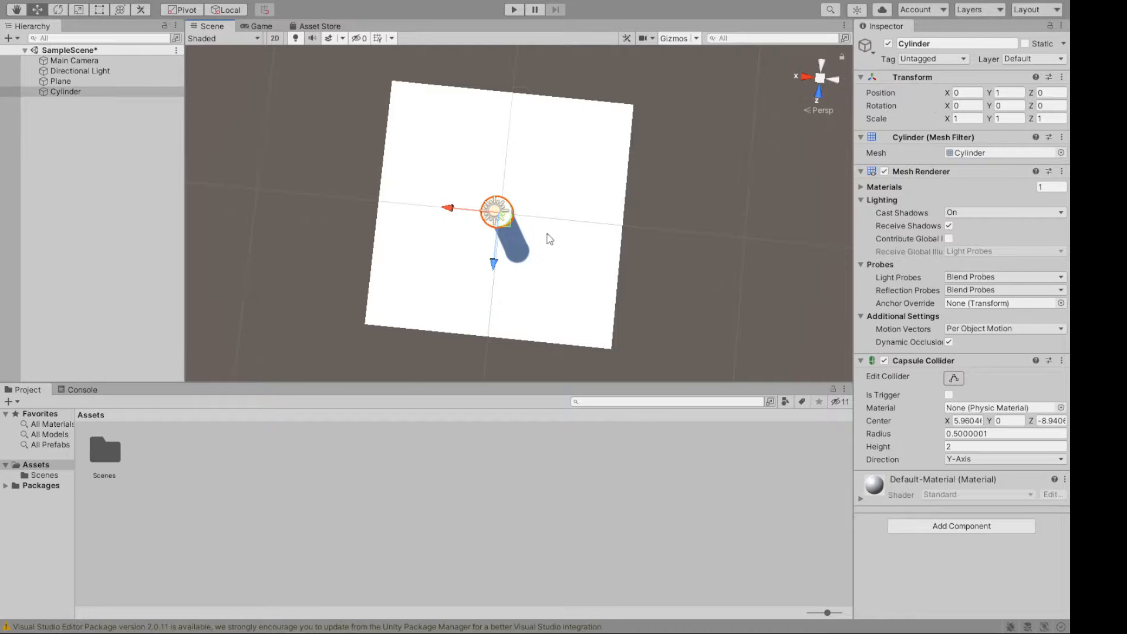
key(alt)
alt+drag(346, 266, 604, 255)
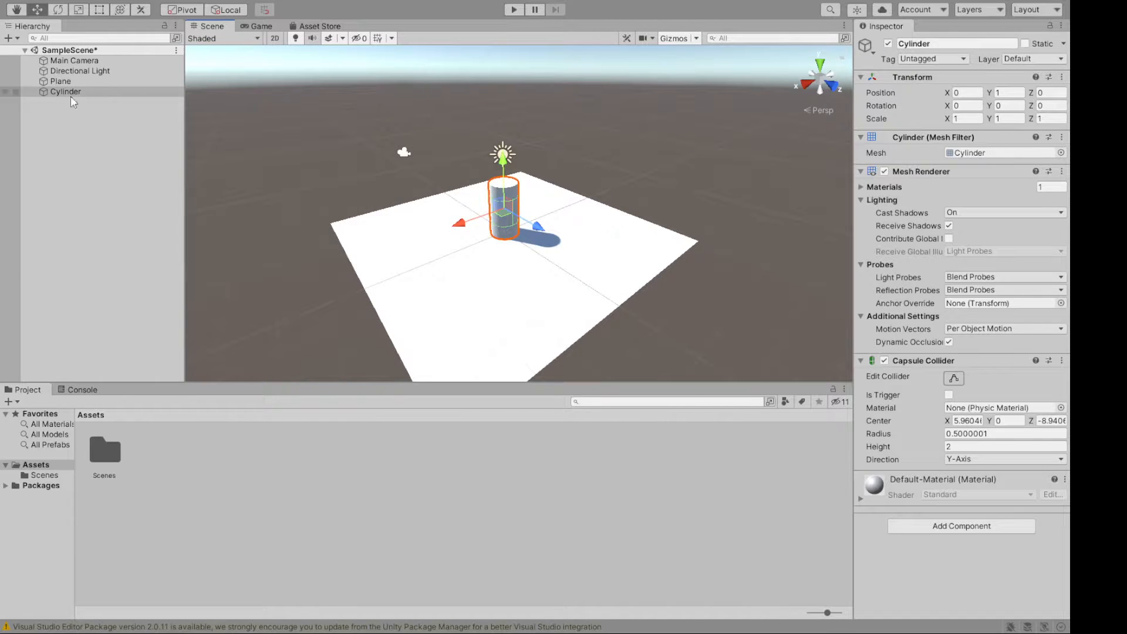
Step: Add a 3D cube to the scene and set its position to X 0, Y 0, Z 0
right_click(67, 119)
click(41, 109)
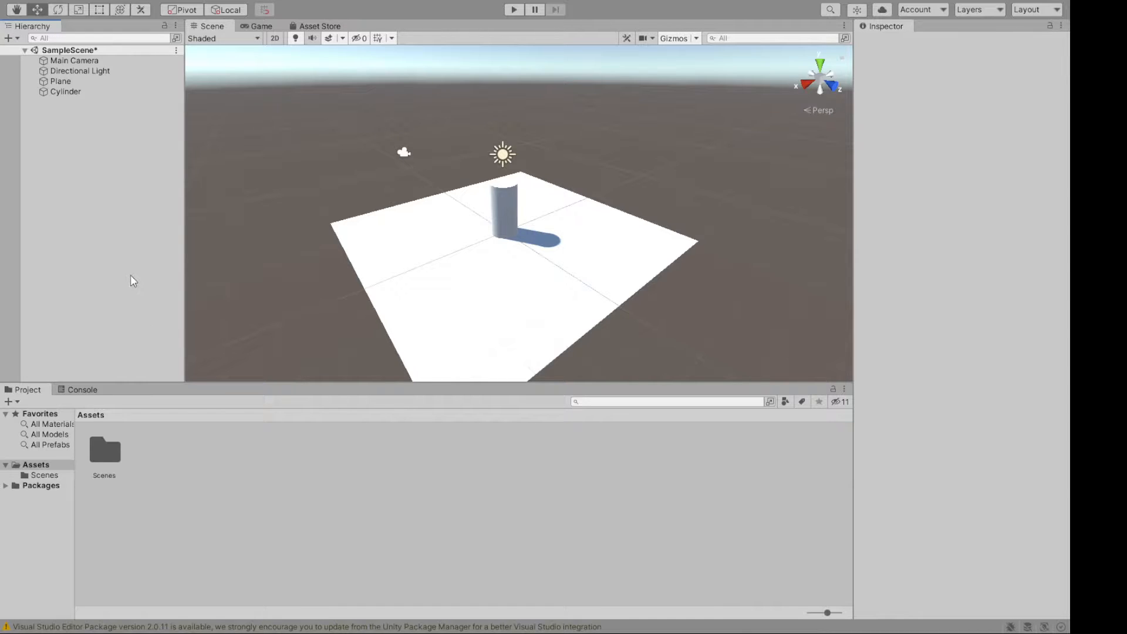
click(250, 277)
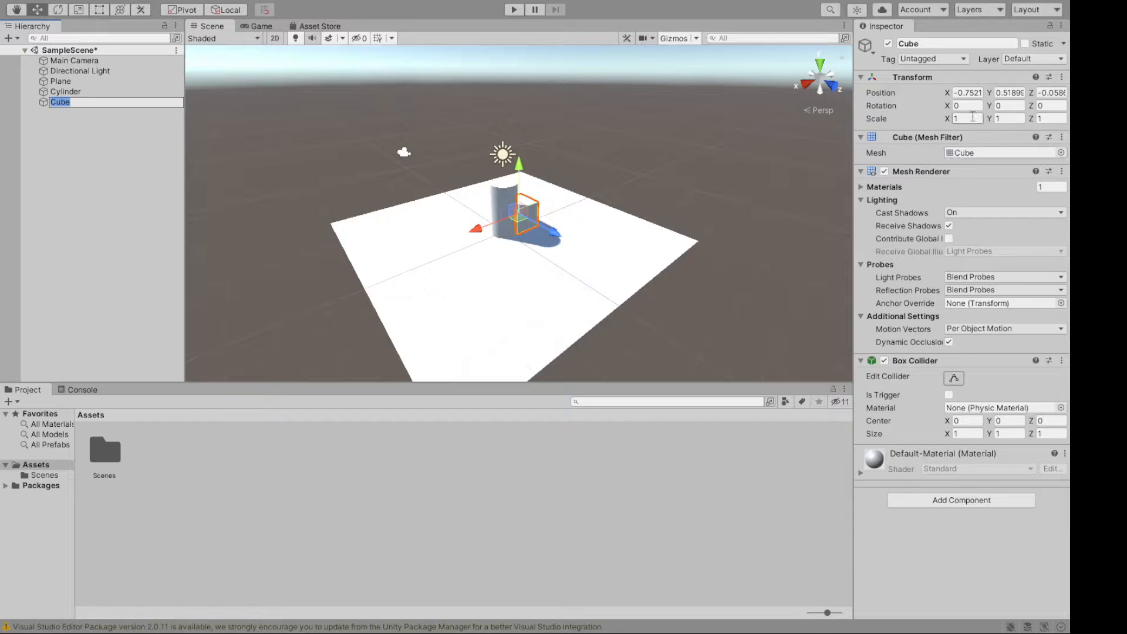
click(967, 92)
text(0)
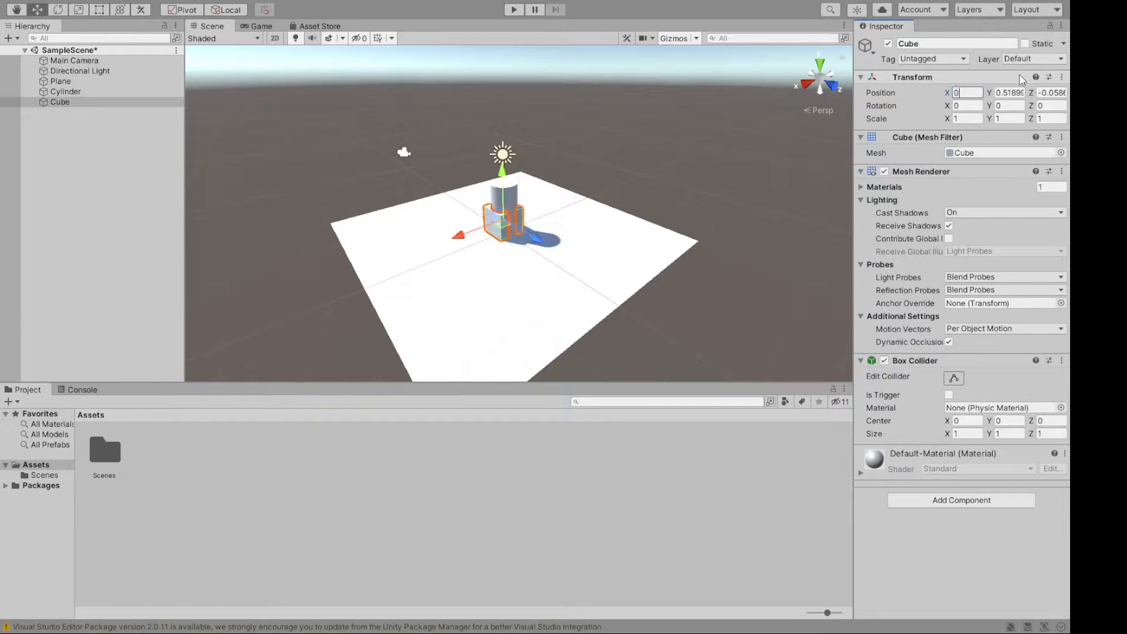
key(Tab)
text(0)
key(Tab)
text(0)
key(Tab)
Step: Set the cube's scale to 4 on the X, Y and Z axes
key(Tab)
key(Tab)
key(Tab)
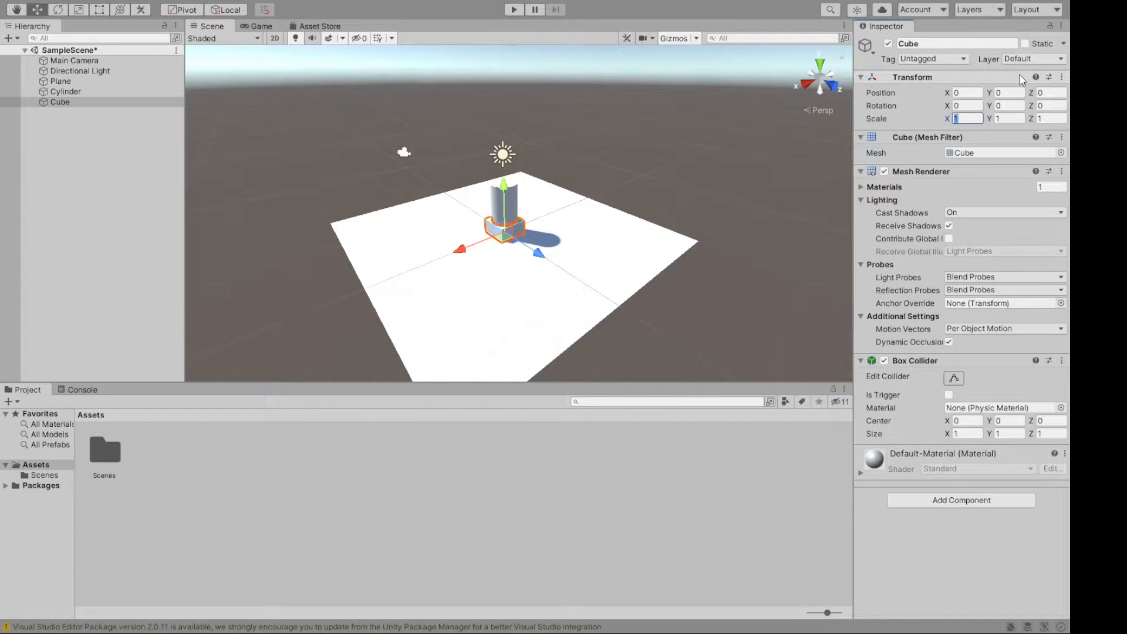
text(4)
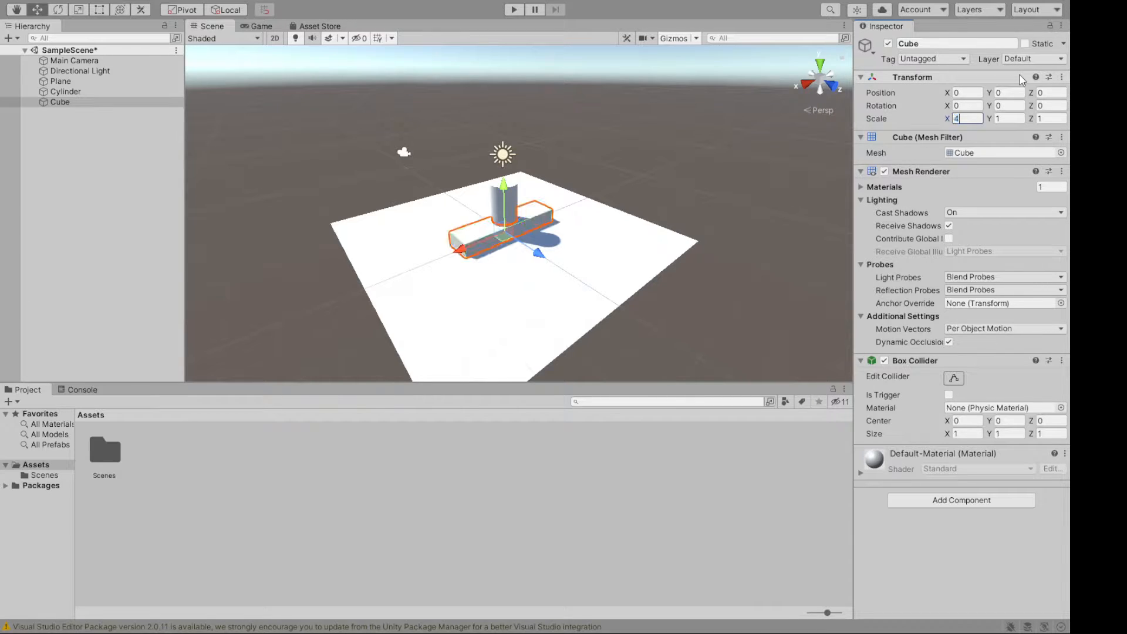
key(Tab)
text(4)
key(Tab)
text(4)
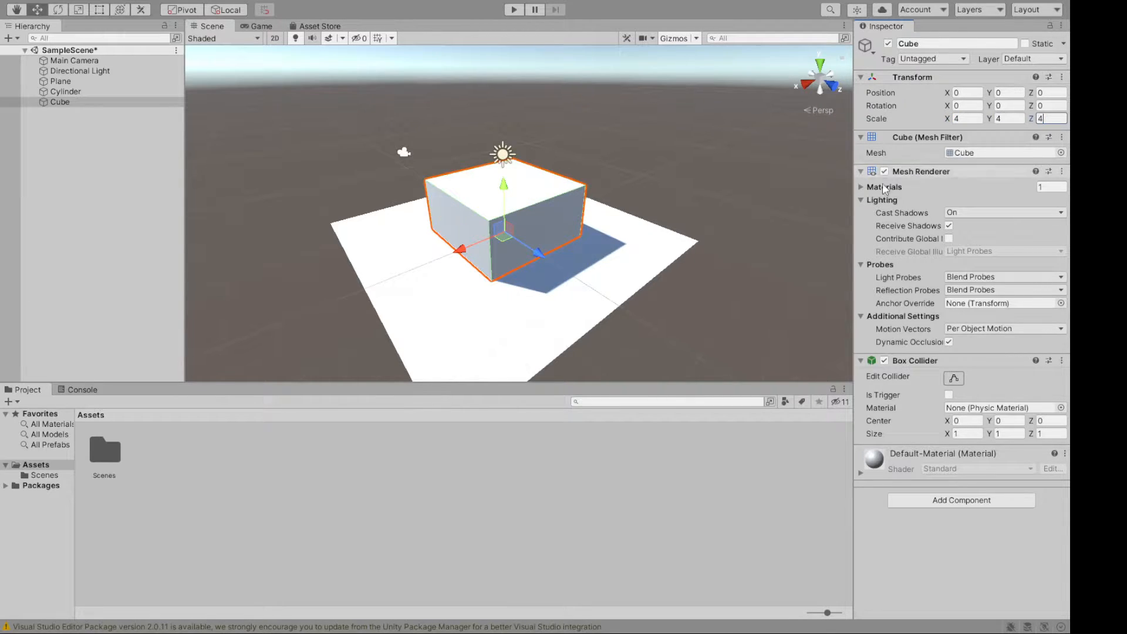
Step: Move the cube to about X 3.81 and Y 1.95, beside the cylinder, and delete it
alt+drag(565, 289, 399, 330)
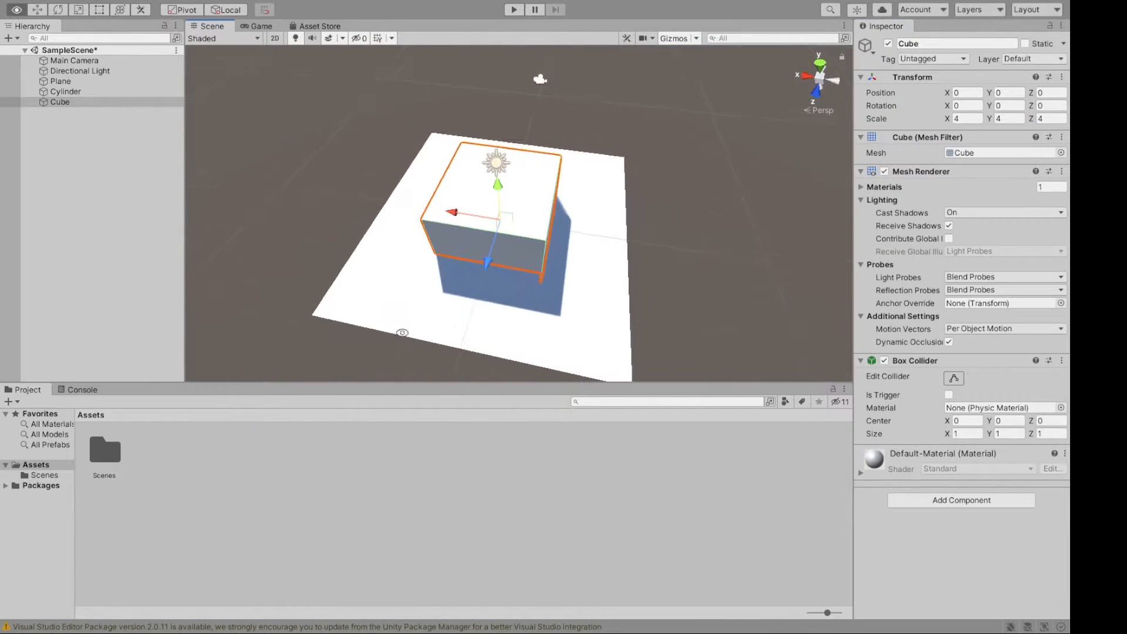
drag(450, 215, 357, 205)
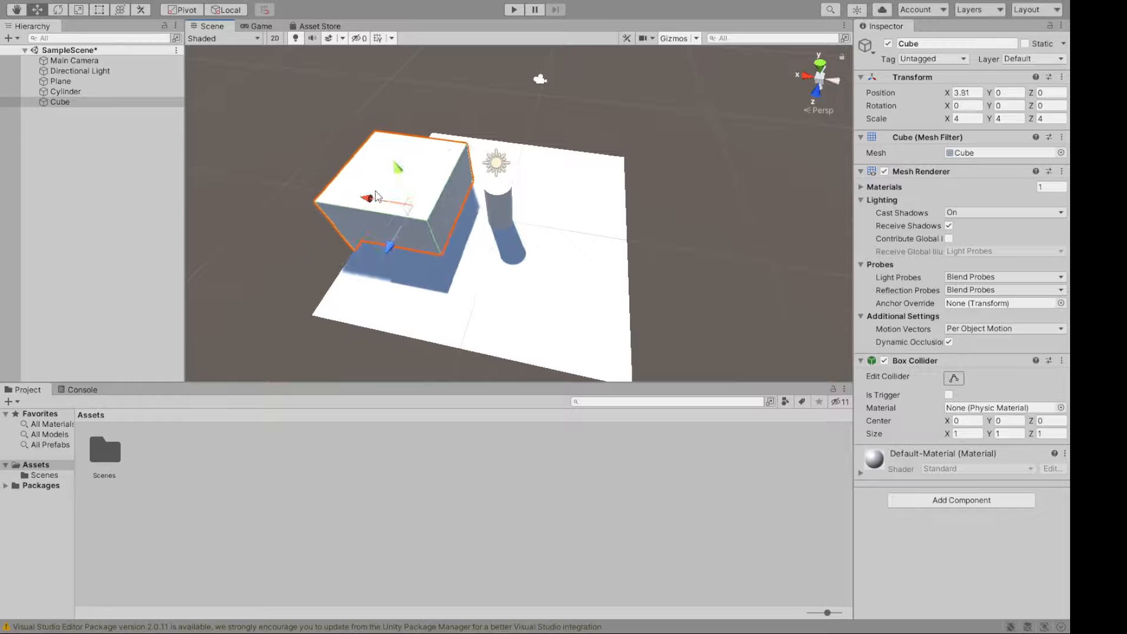
drag(397, 168, 392, 127)
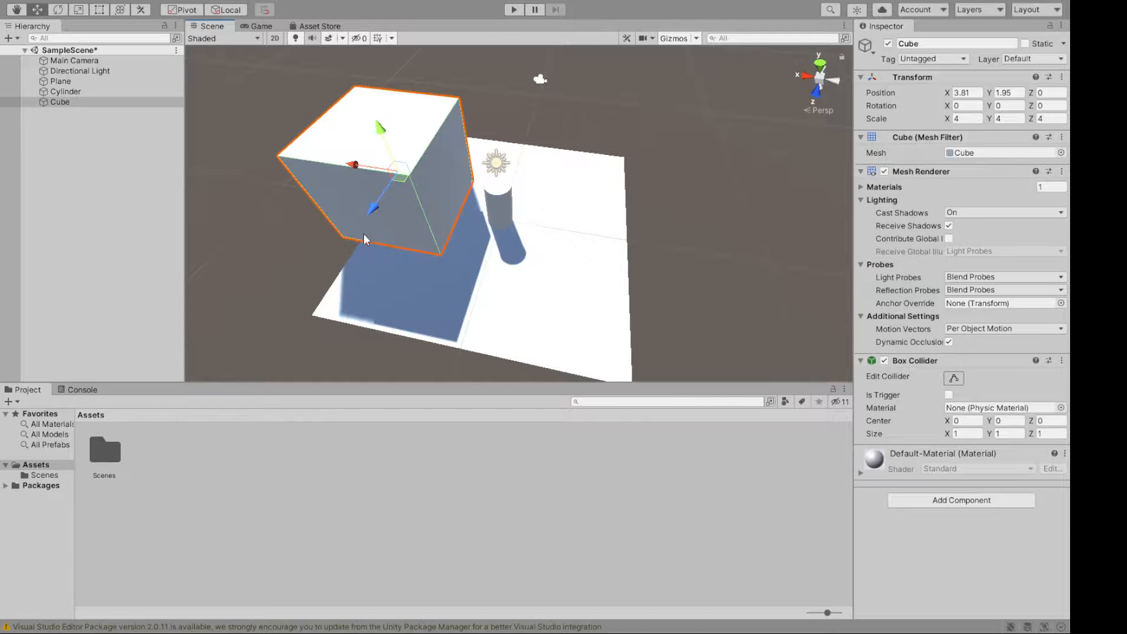
key(Delete)
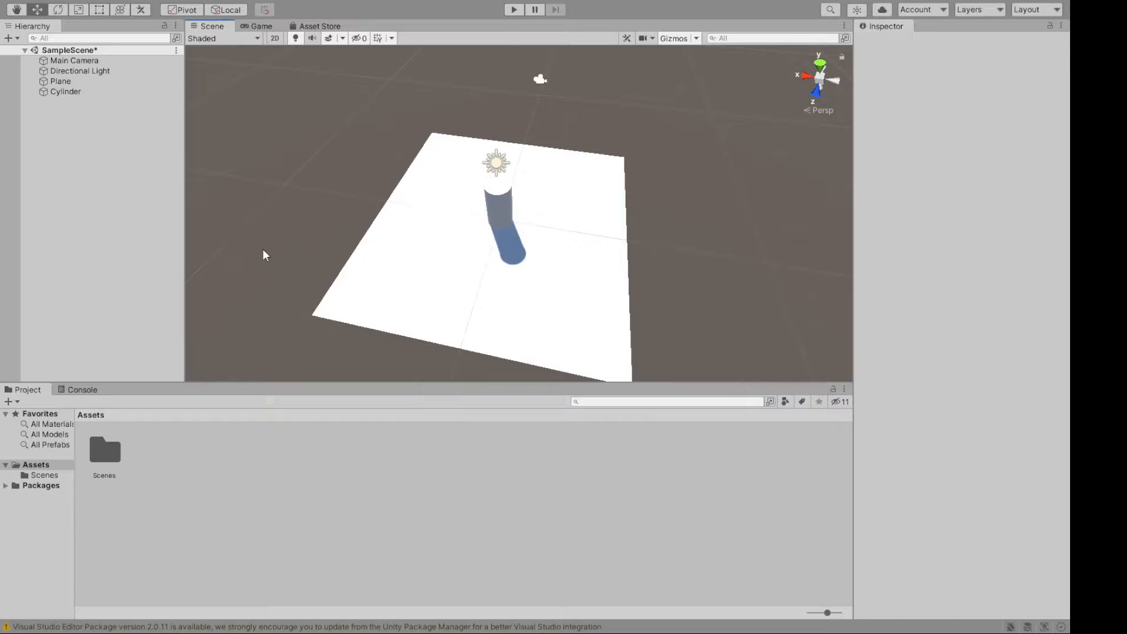
Step: Create an empty game object and set its position to X 0, Y 0, Z 0
alt+drag(315, 241, 368, 279)
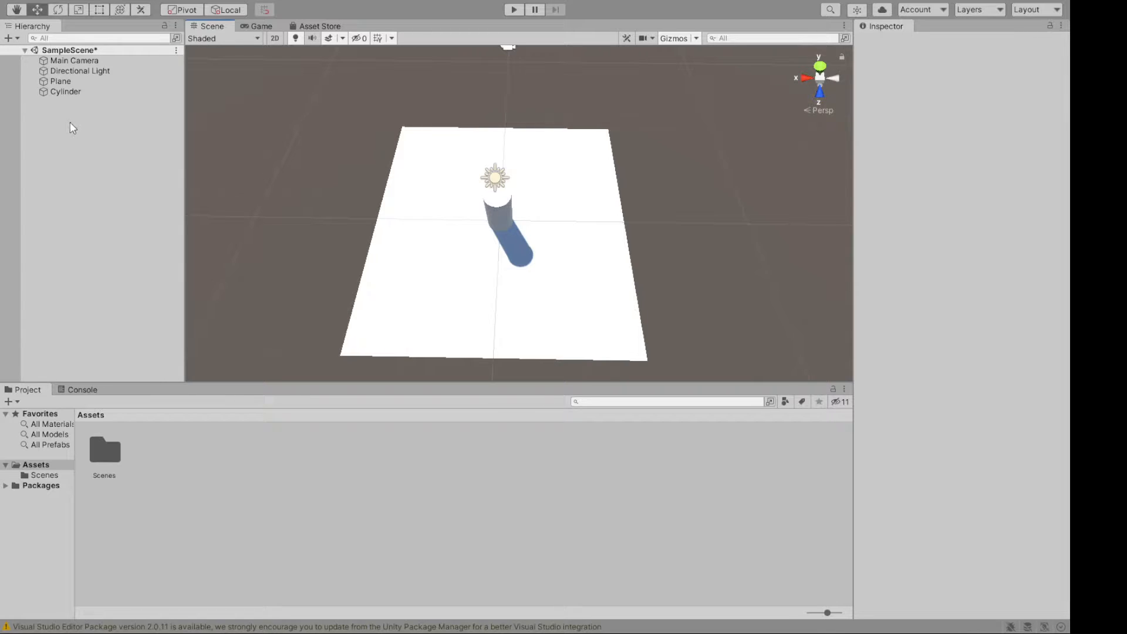
key(q)
key(ctrl+shift+n)
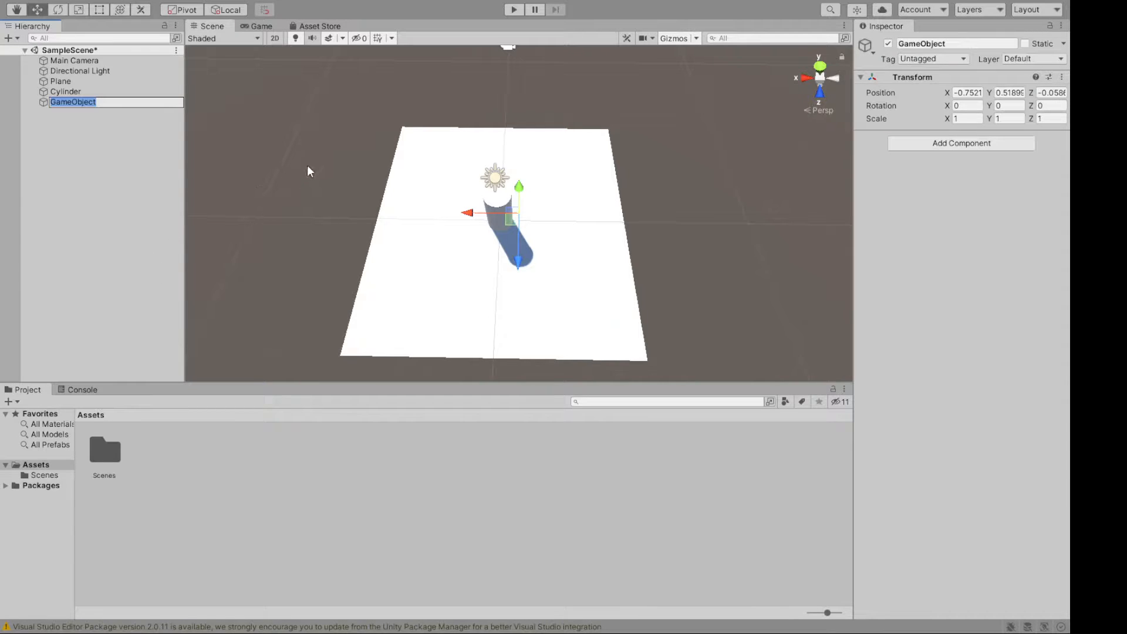
click(967, 93)
text(0)
click(1052, 94)
text(0)
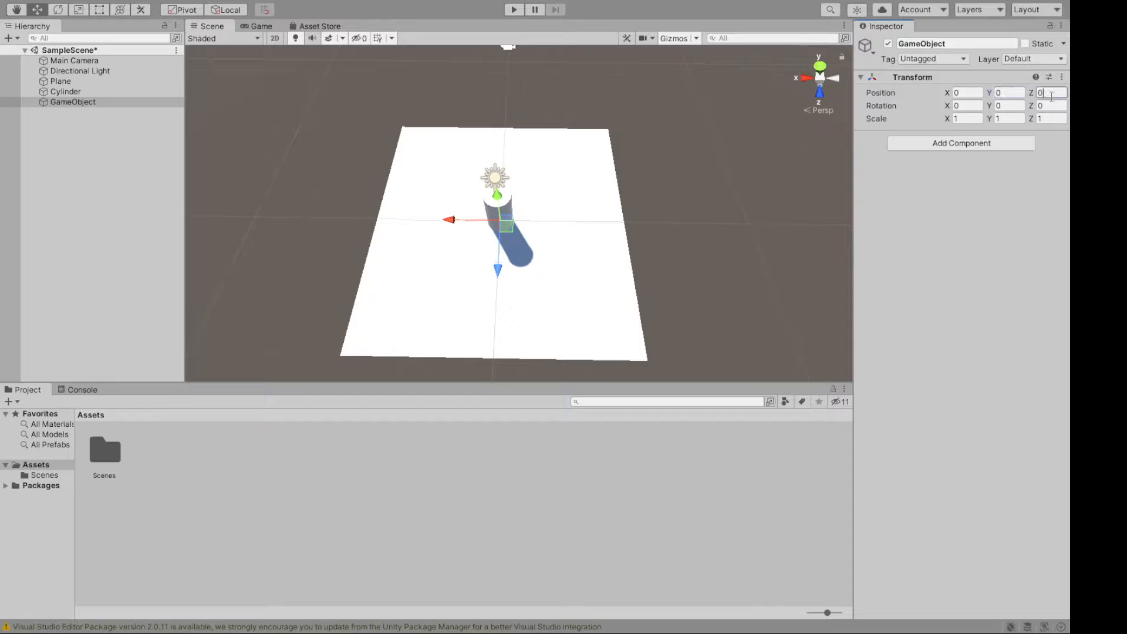
Step: Move the empty game object along X to about -1.4 and undo the move
drag(450, 219, 490, 223)
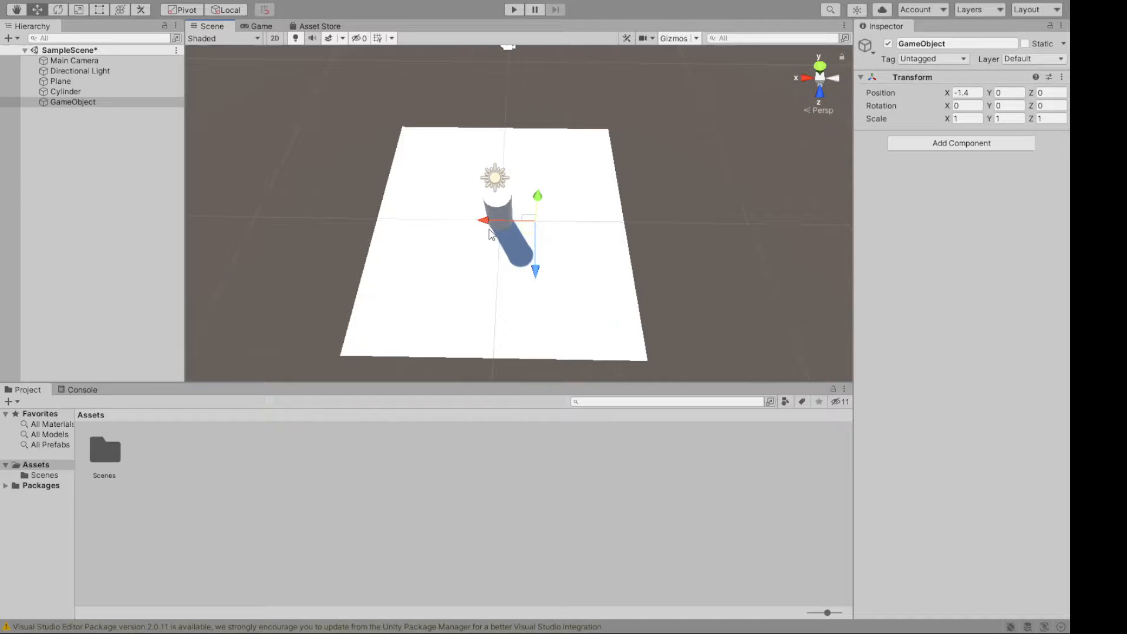
key(ctrl+z)
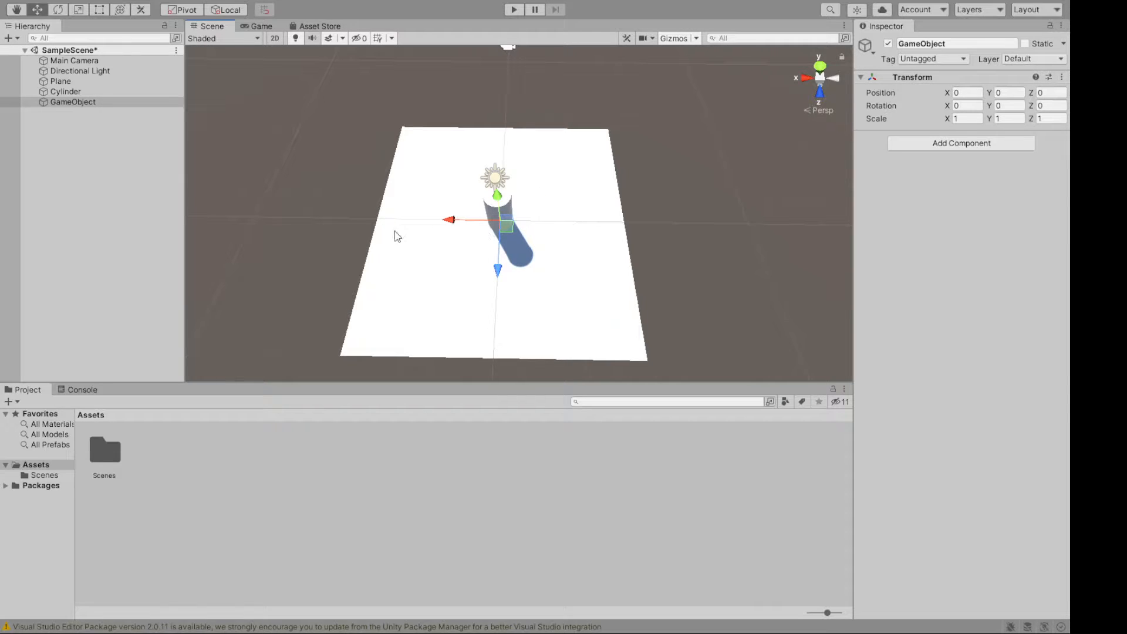
alt+drag(325, 232, 343, 181)
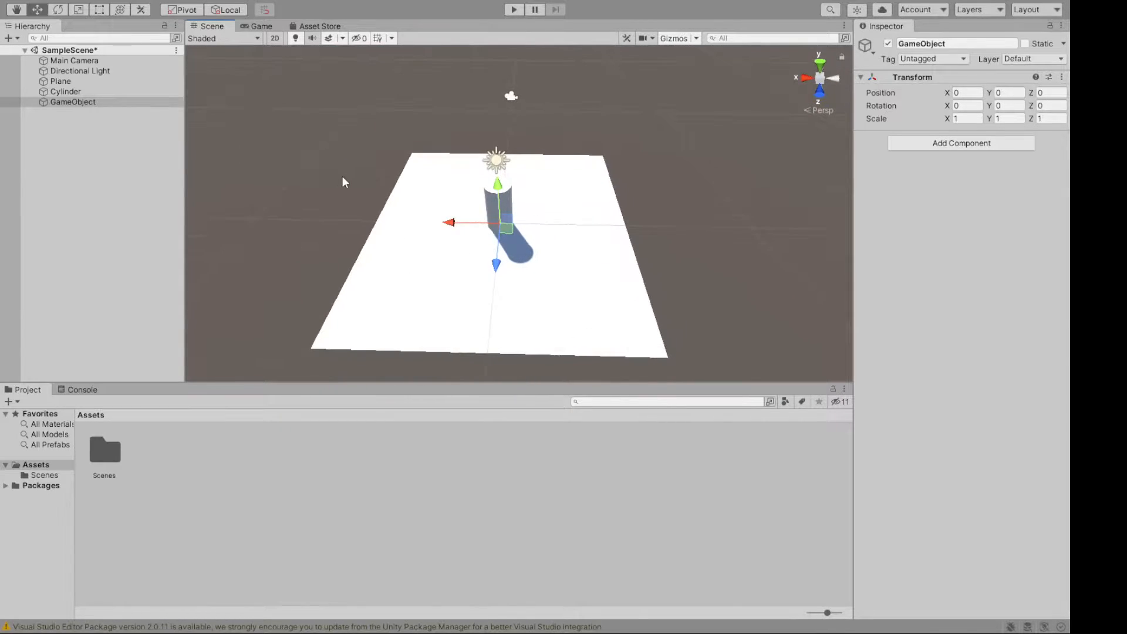
Step: Rename the empty game object as Booth
click(94, 102)
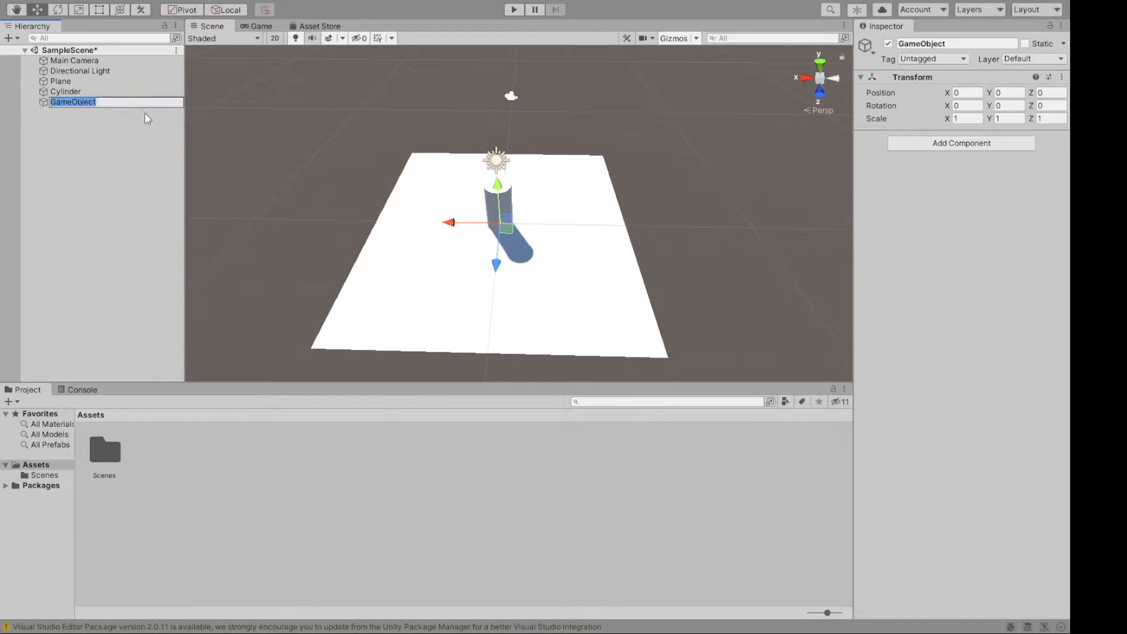
text(Booth)
key(Return)
Step: Create a folder named Prefabs inside the project's Assets folder
click(177, 445)
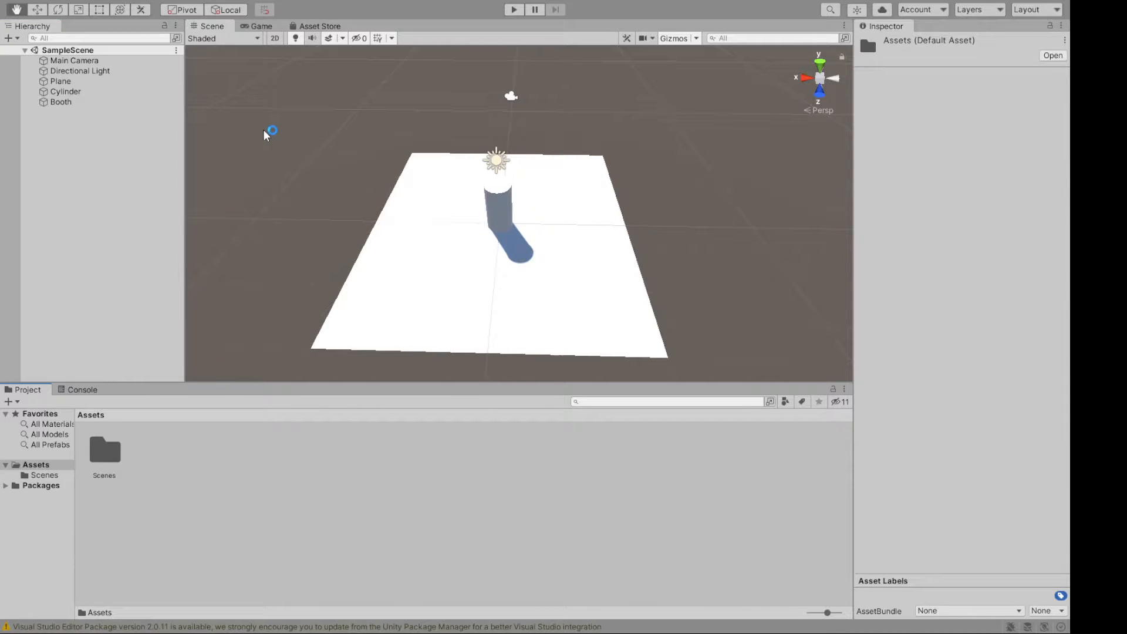
click(403, 101)
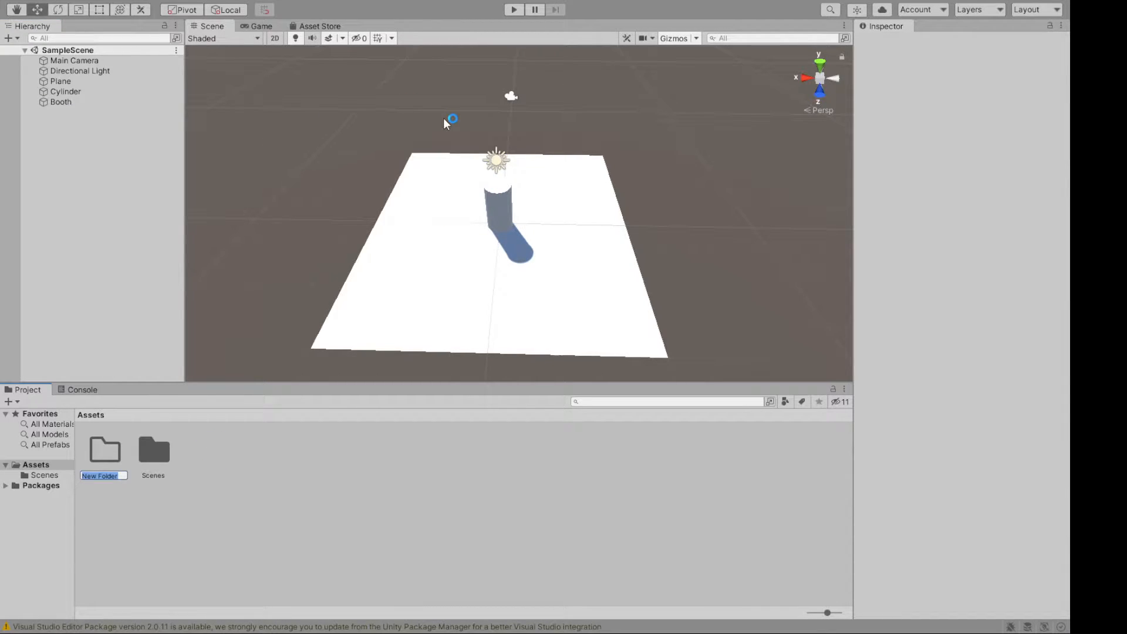
text(Prefabs)
key(Return)
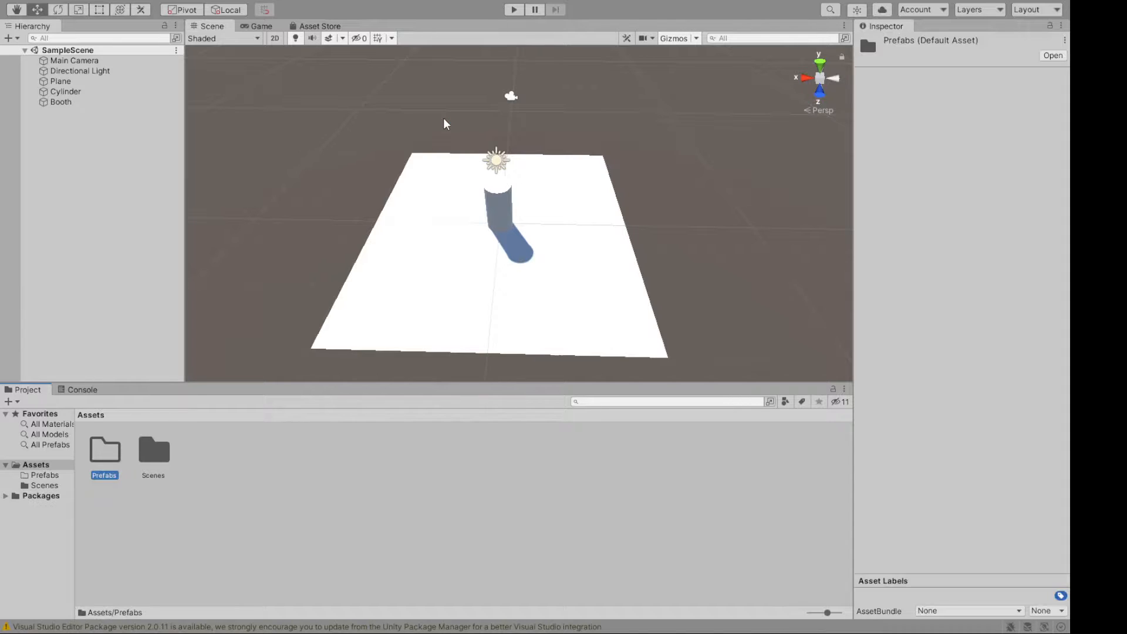
Step: Open the Prefabs folder and save the Booth object from the scene in it as a prefab
double_click(104, 464)
click(52, 102)
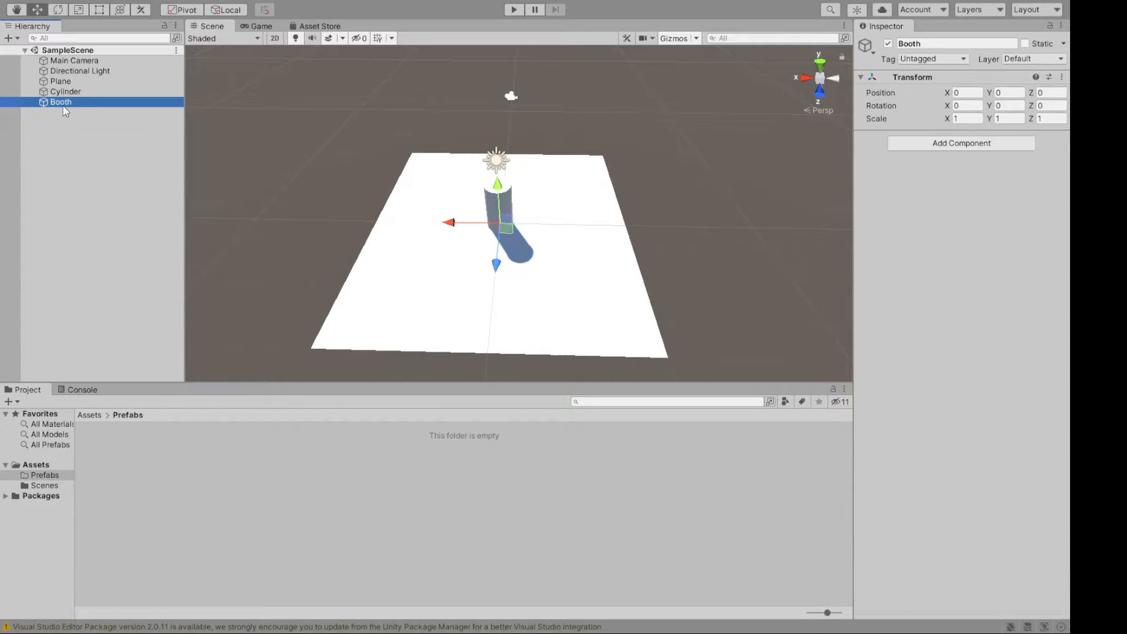
drag(63, 105, 151, 479)
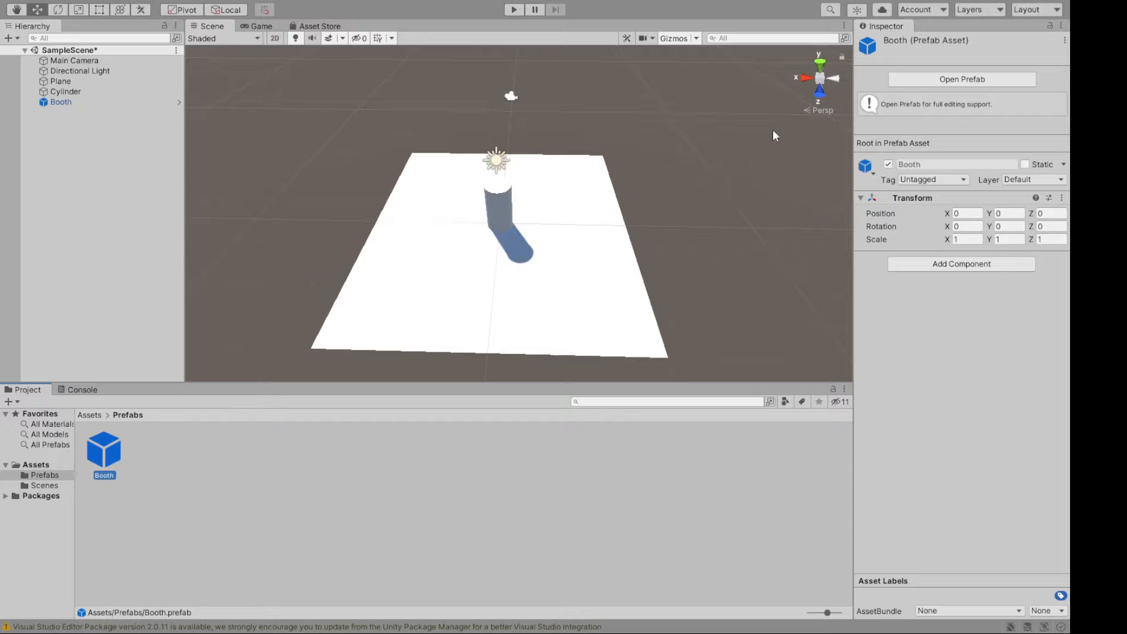
Step: Examine the empty Booth prefab in isolation and the game's camera view, and return to the scene
click(952, 81)
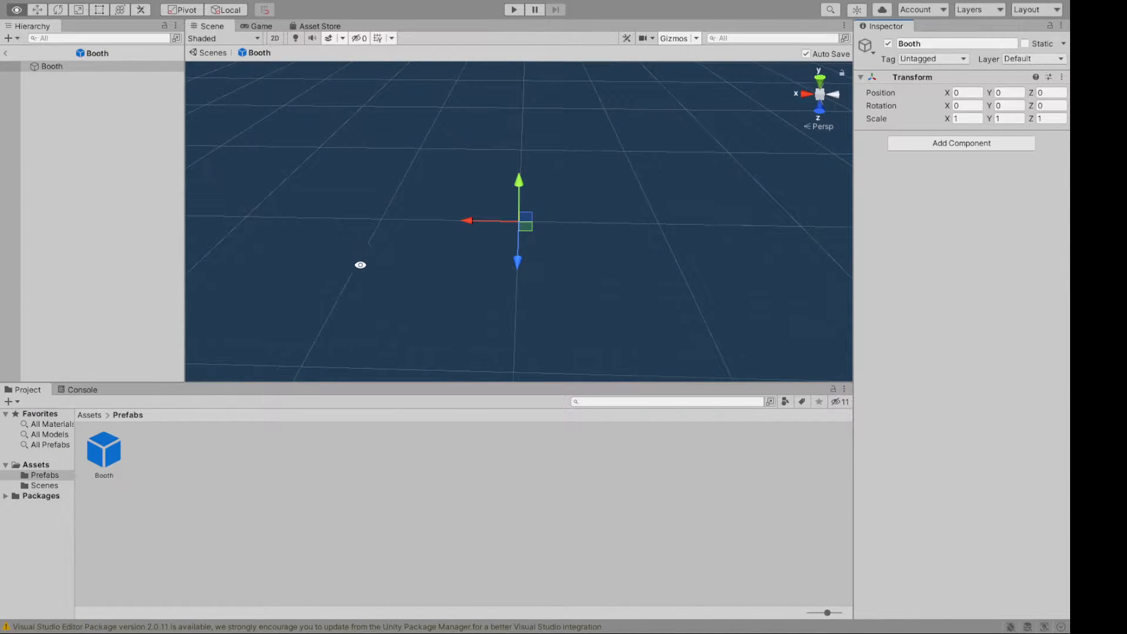
alt+drag(360, 262, 375, 321)
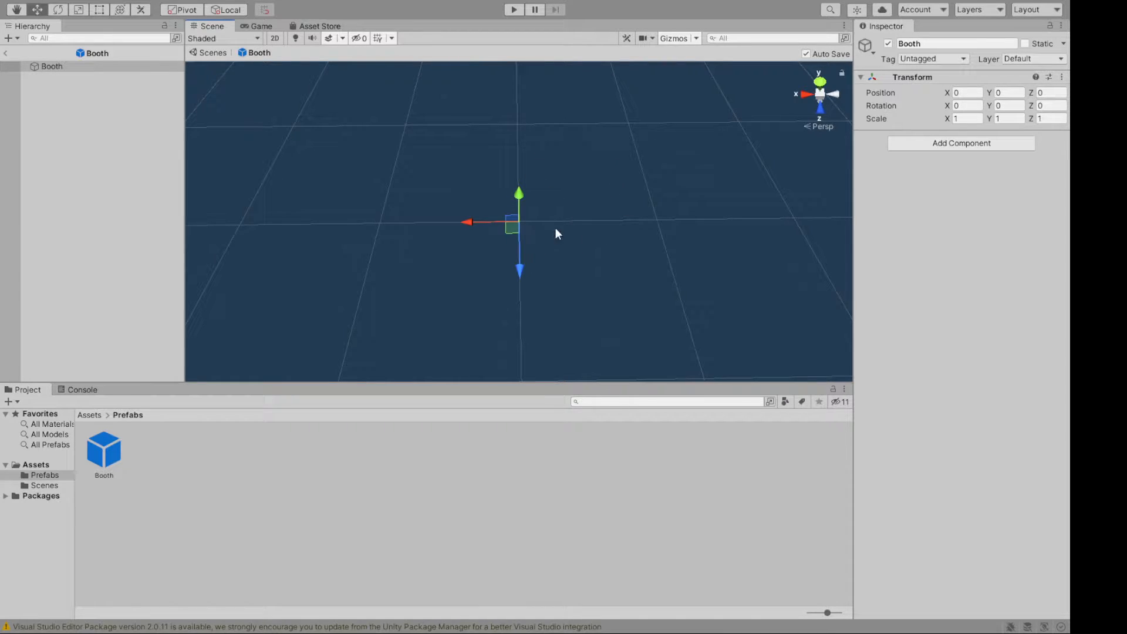
mouse_move(586, 273)
alt+mouse_down()
mouse_move(493, 151)
mouse_move(531, 166)
mouse_move(586, 251)
alt+mouse_up()
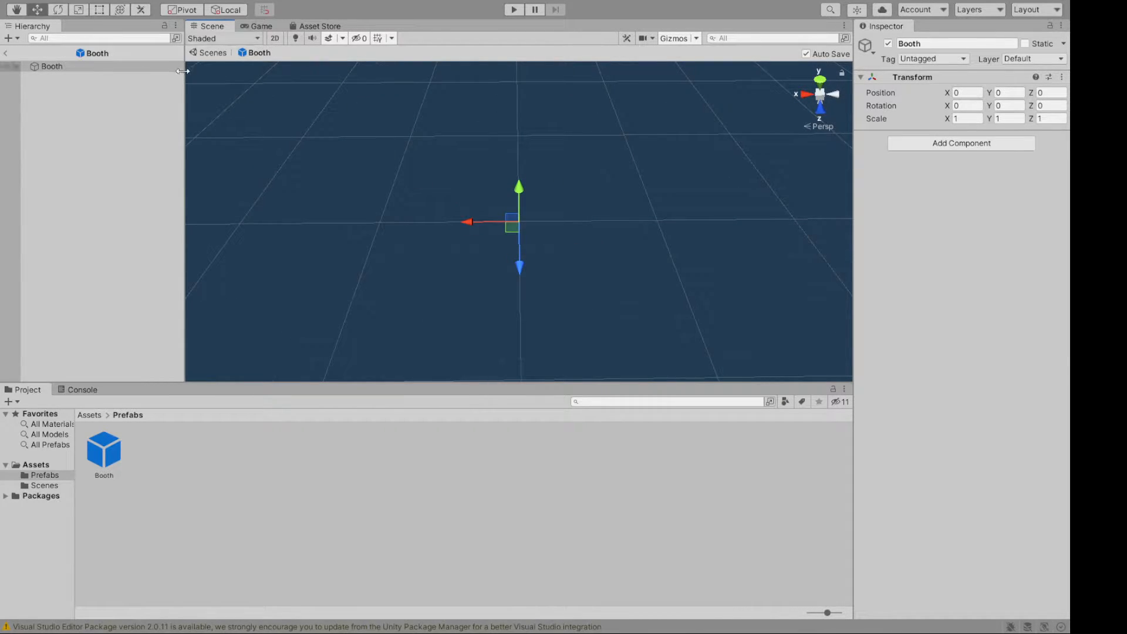
click(334, 182)
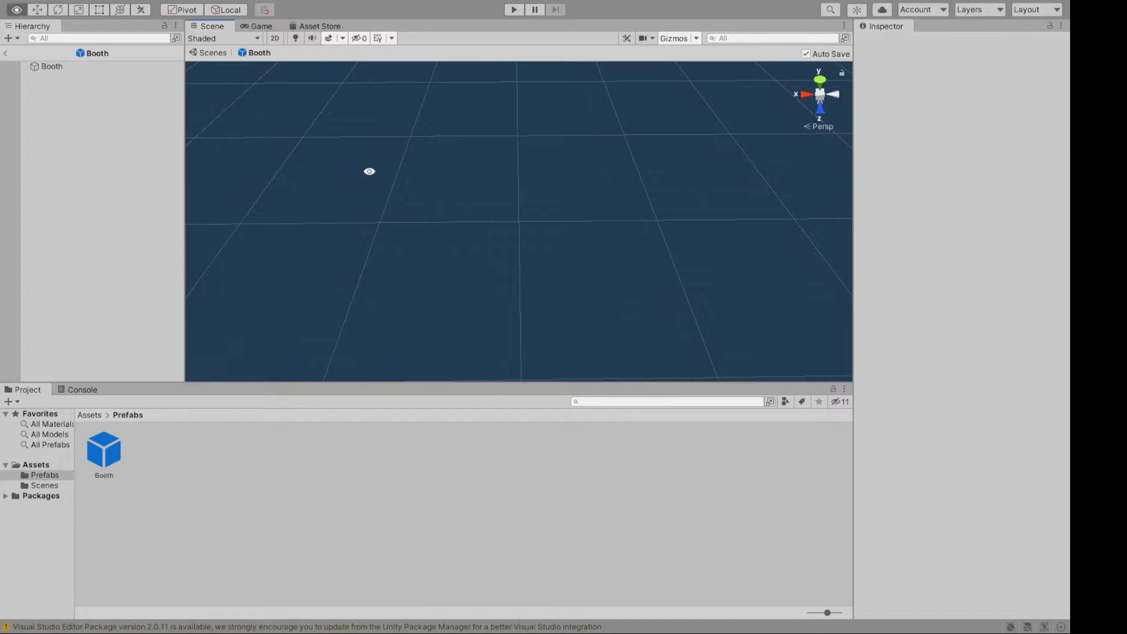
click(77, 66)
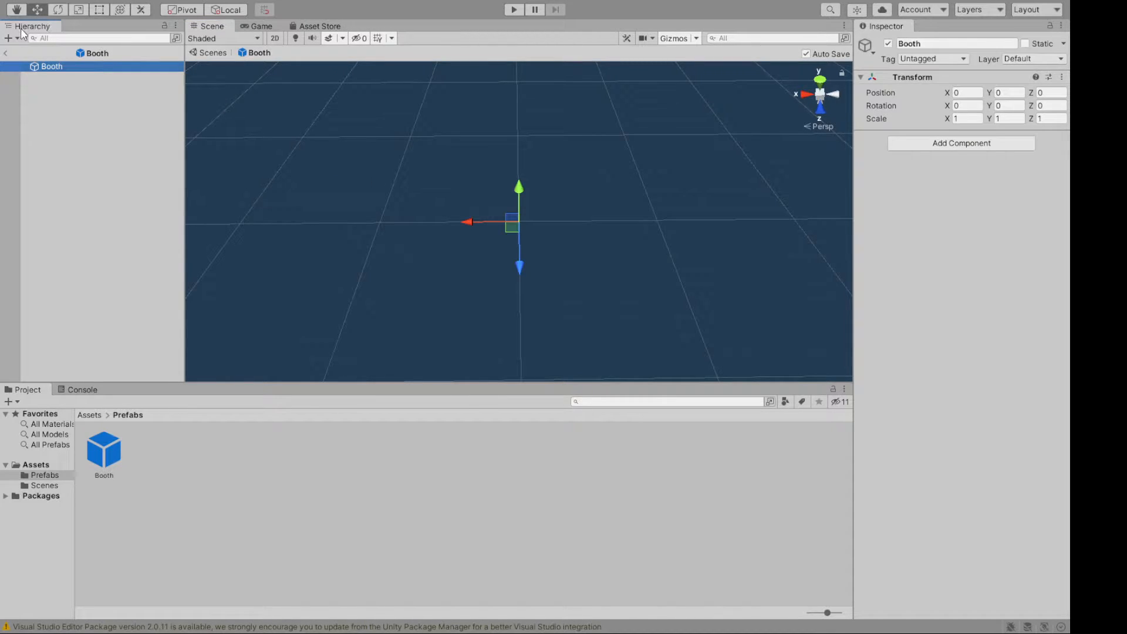
click(255, 27)
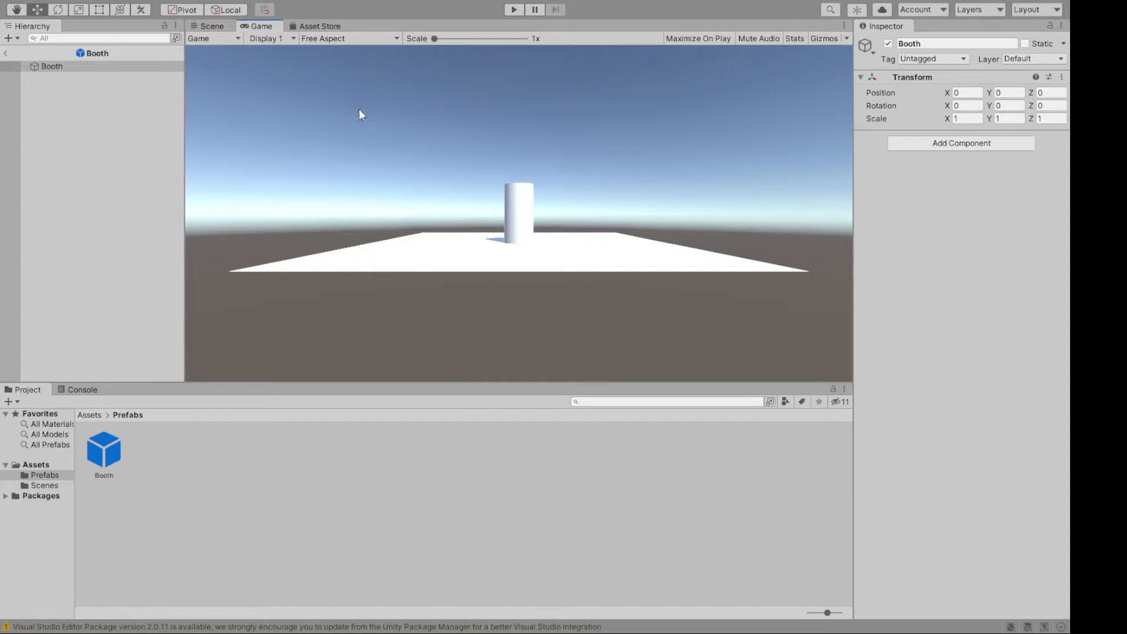
click(206, 25)
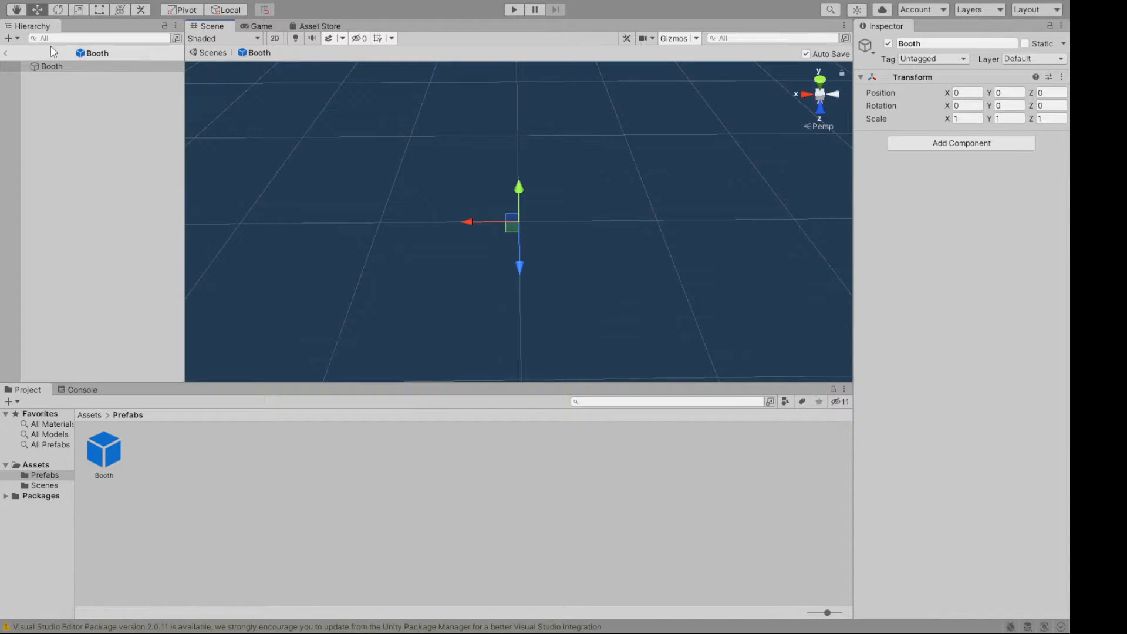
click(6, 52)
drag(318, 122, 464, 173)
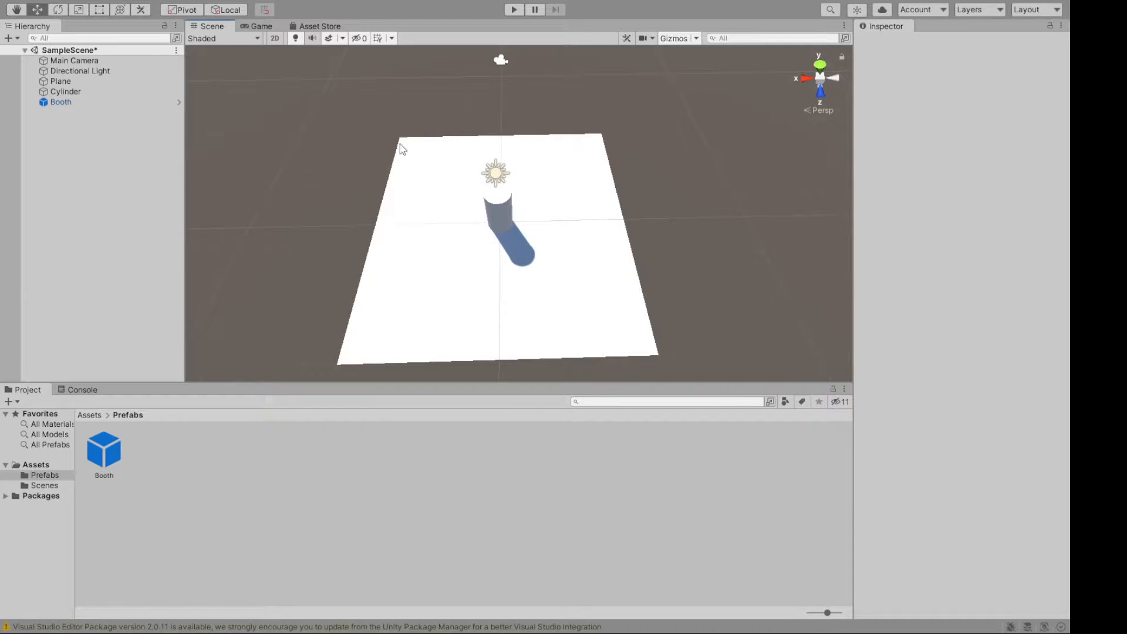
Step: Open the Booth prefab for editing and add a cube as a child of its Booth object
click(61, 103)
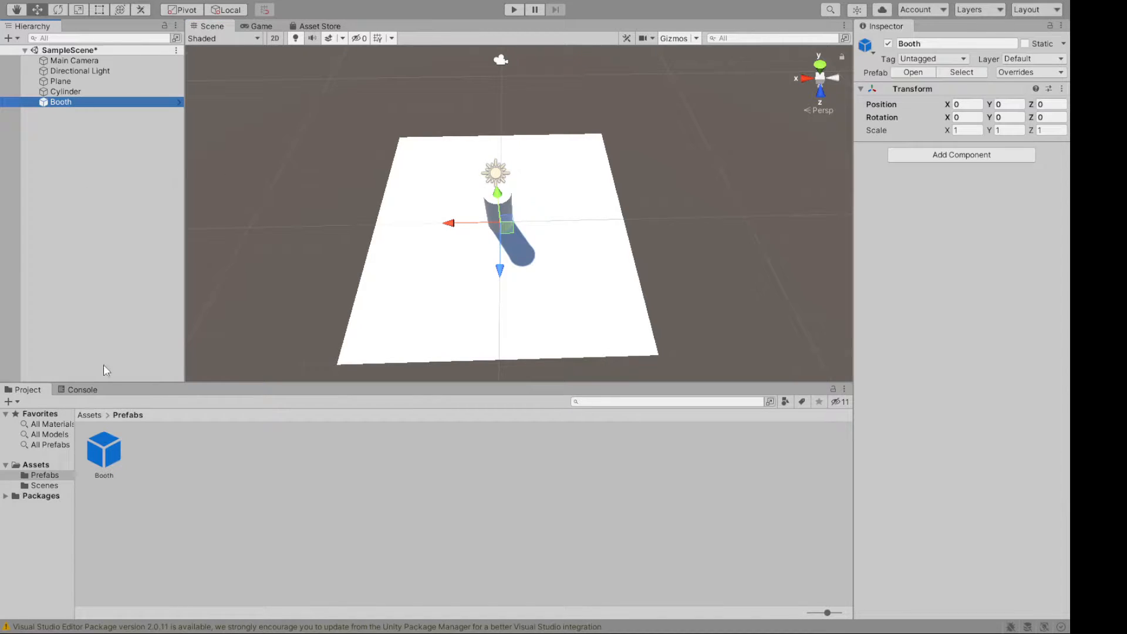
click(105, 451)
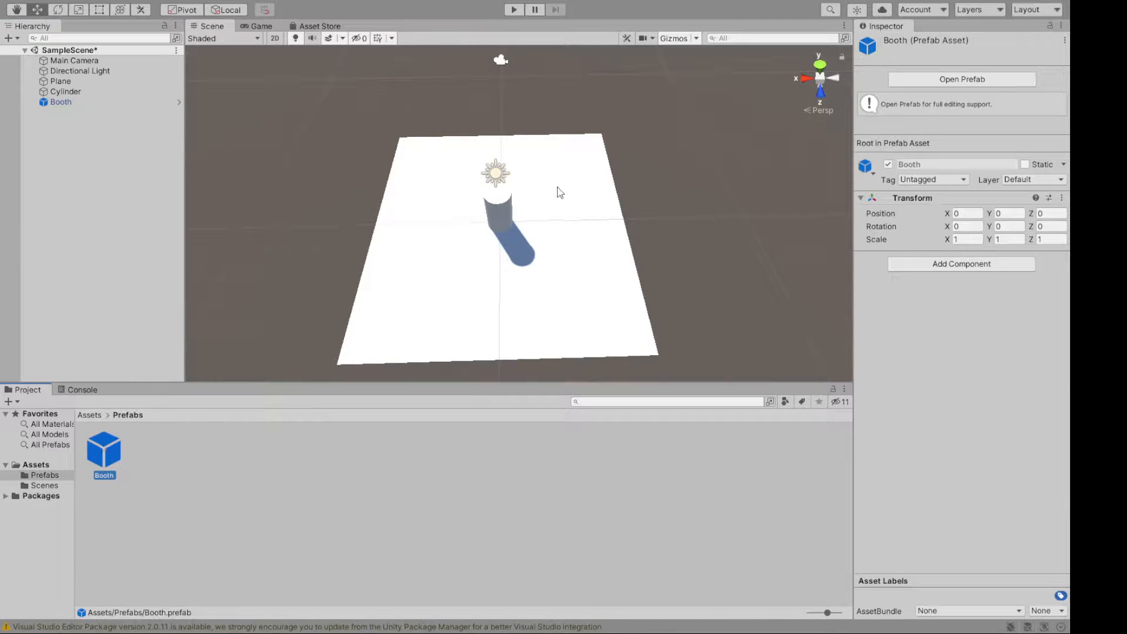
click(933, 80)
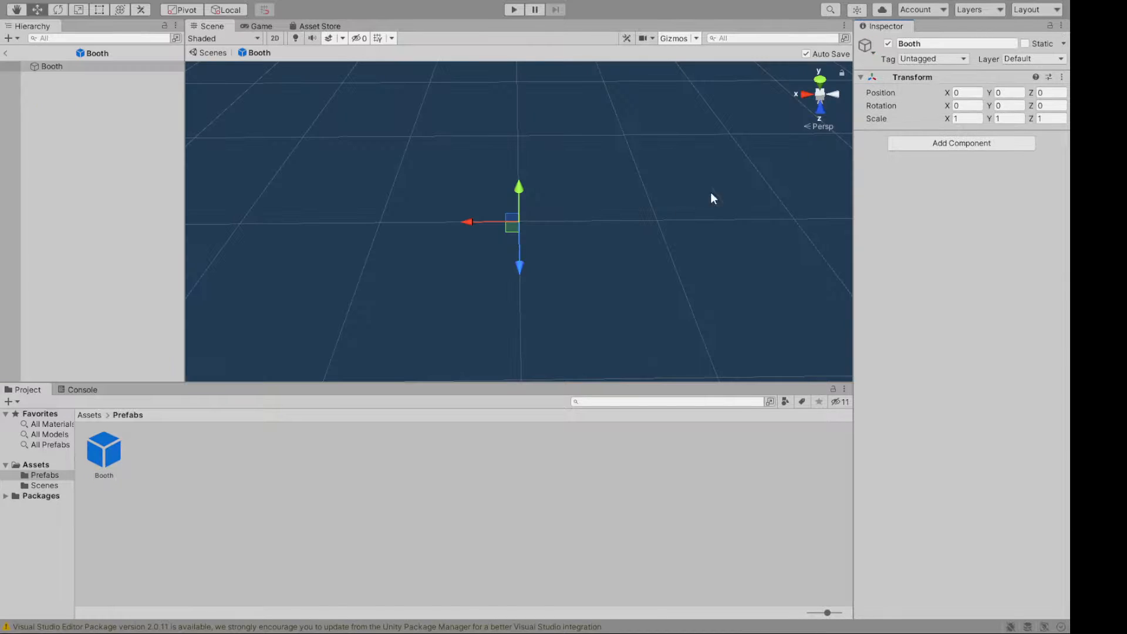
alt+drag(475, 244, 399, 153)
click(71, 67)
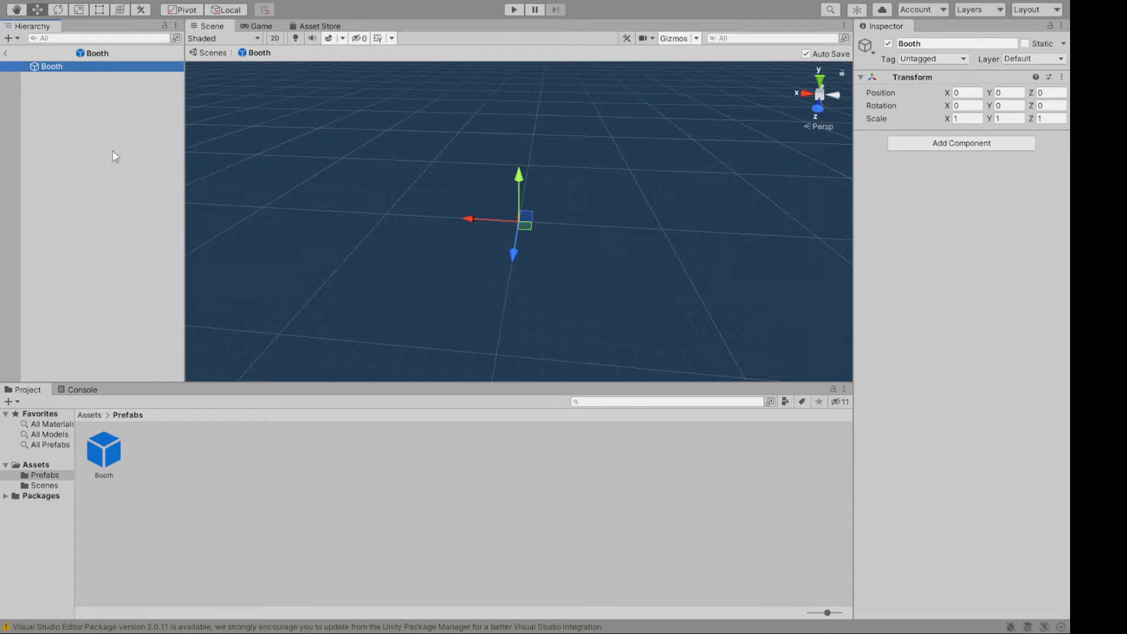
click(238, 282)
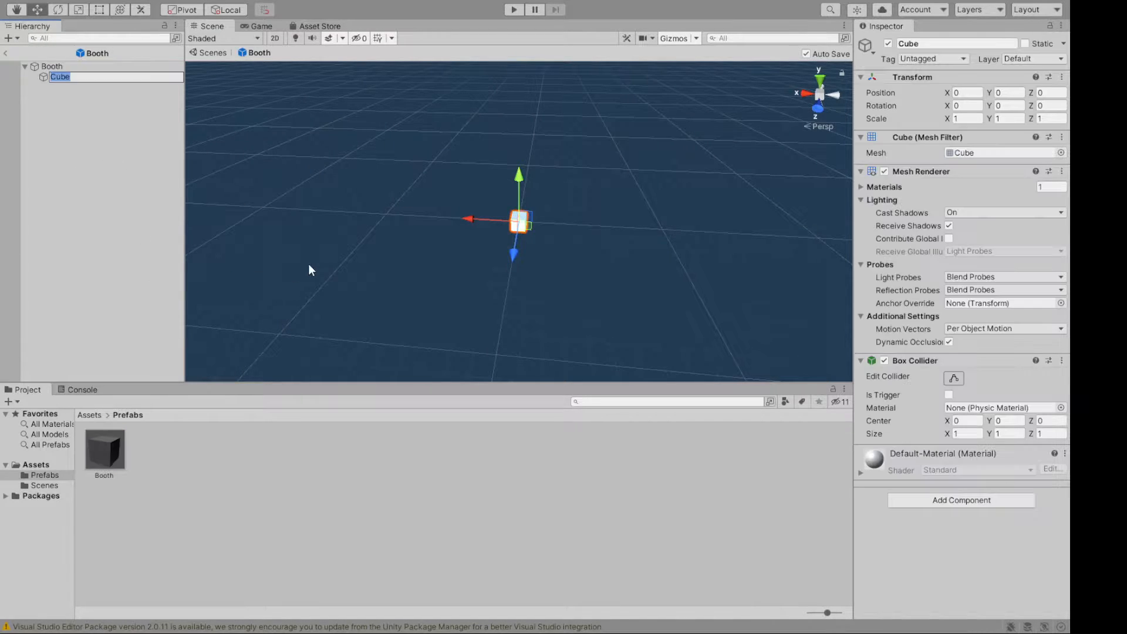
Step: Set the cube's scale to 4 on X, Y and Z
click(967, 118)
text(4)
key(Tab)
text(4)
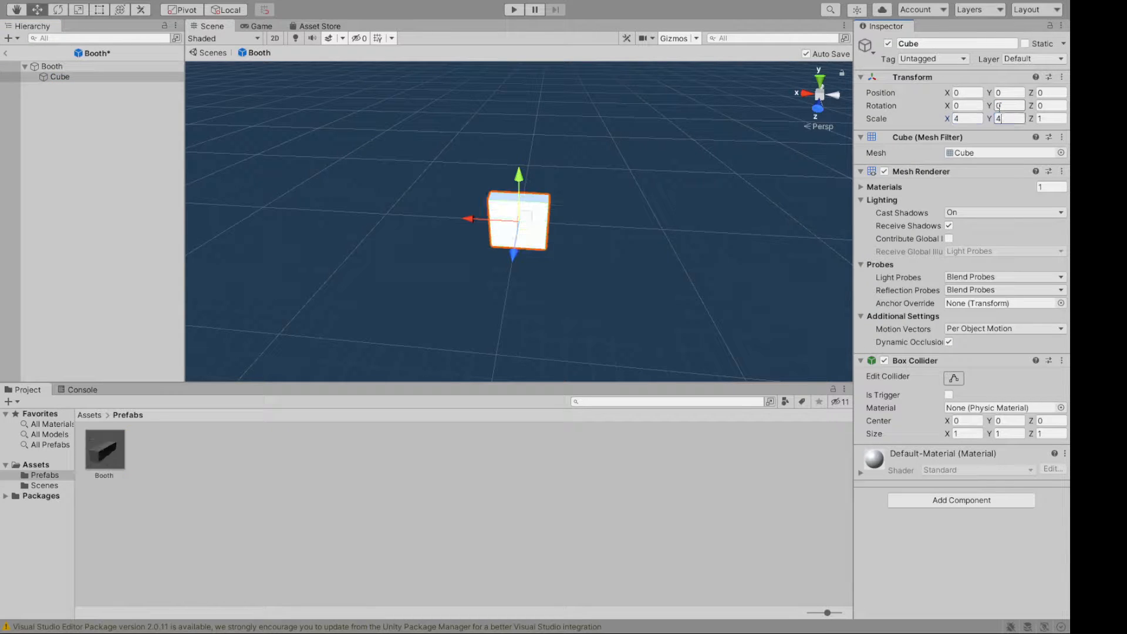
key(Tab)
text(4)
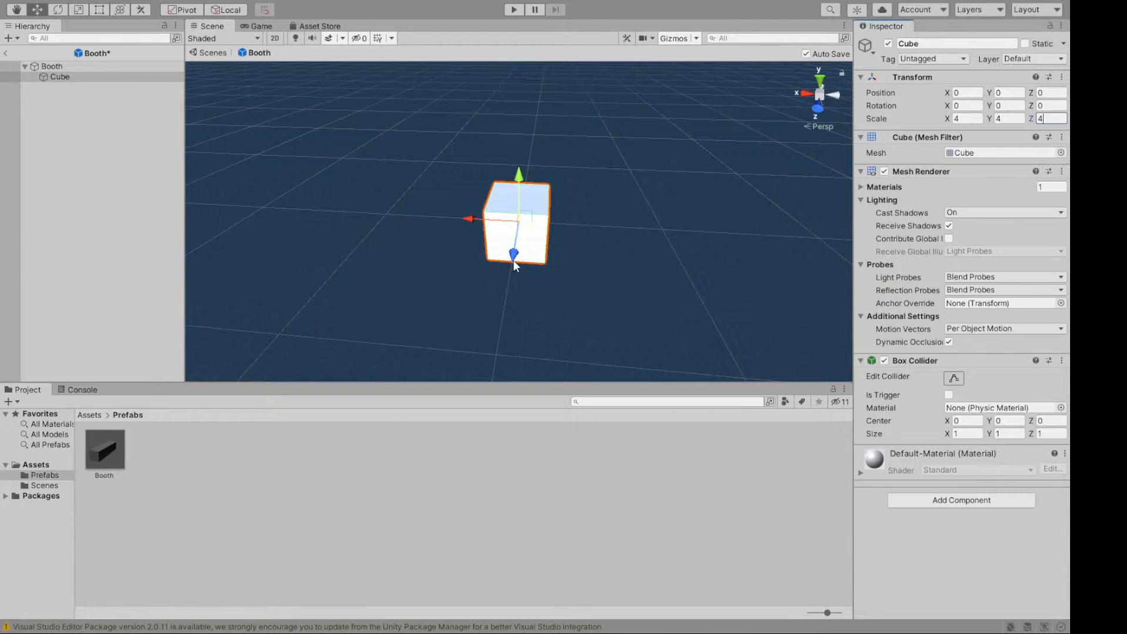
Step: Move the cube along X and set its X position to exactly -2
scroll(364, 258, up, 5)
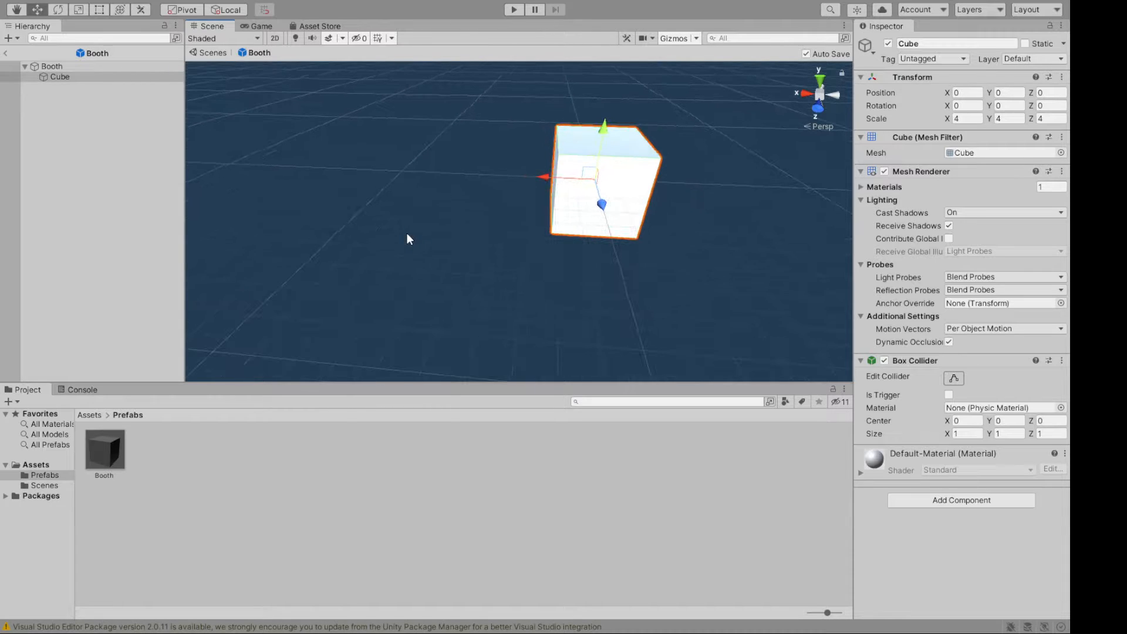
alt+drag(418, 217, 428, 385)
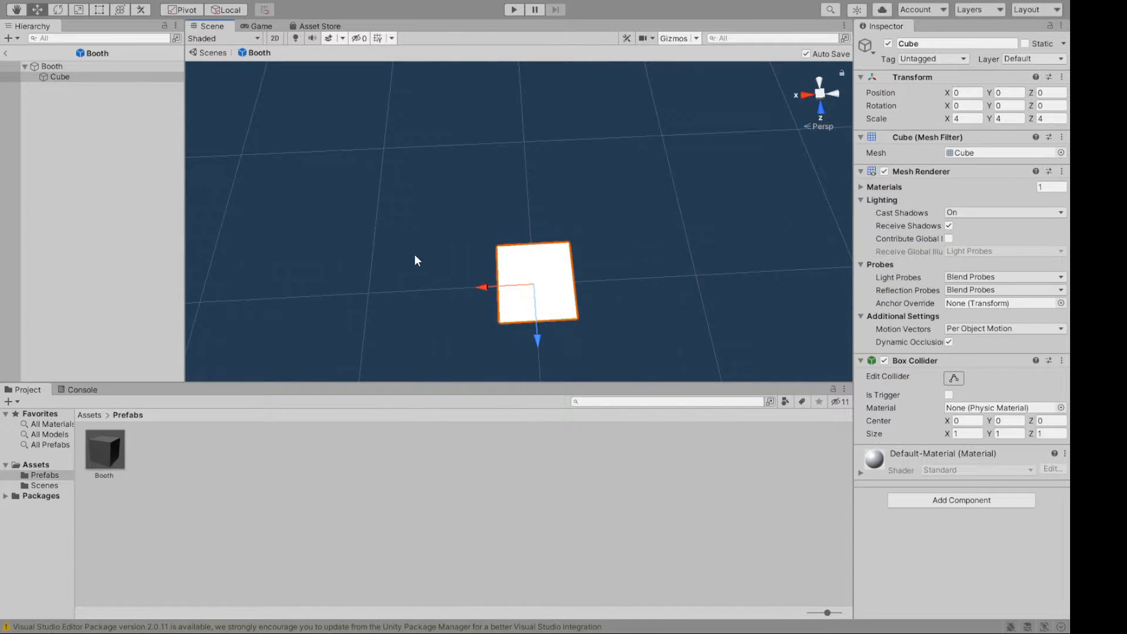
drag(486, 295, 418, 241)
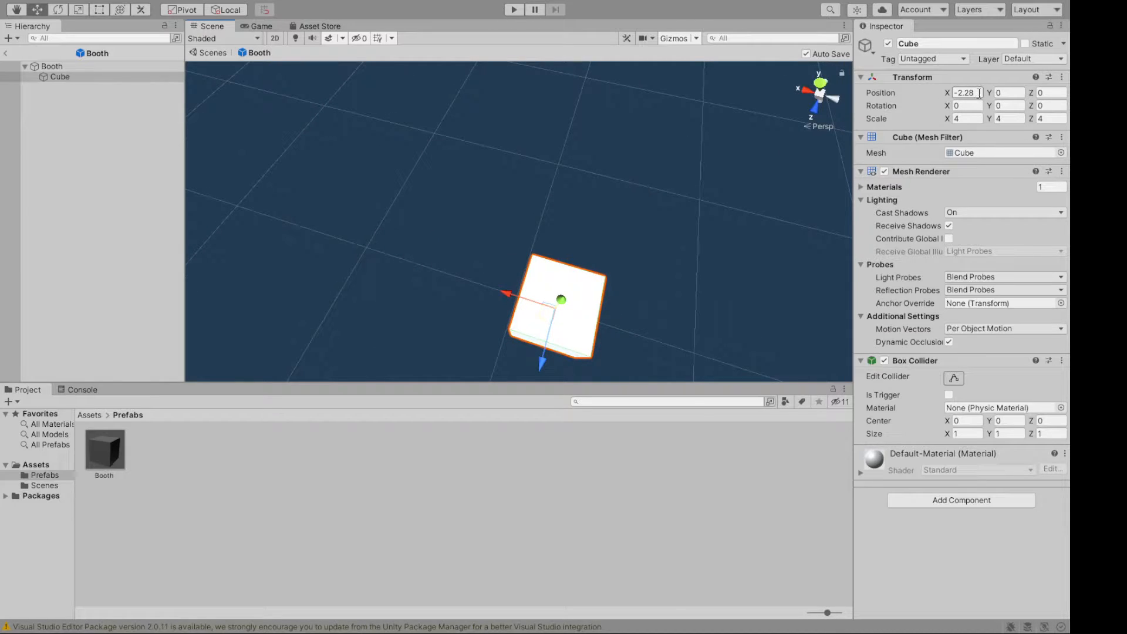
click(979, 93)
text(-2)
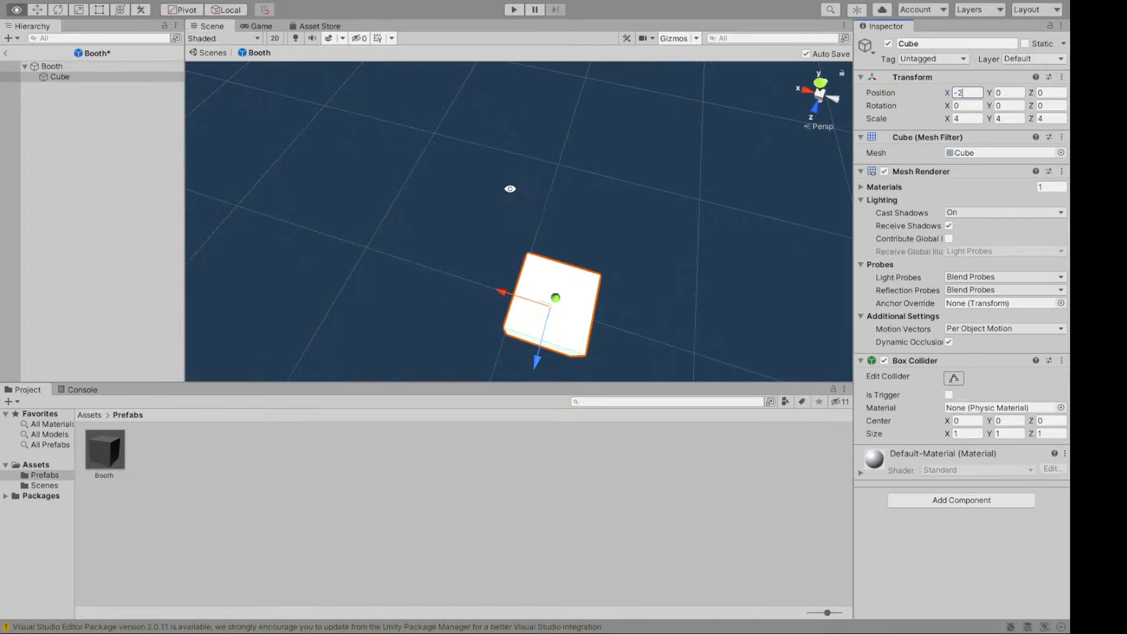
Step: Raise the cube along Y, set its Y position to 2, and deselect it
alt+drag(509, 189, 594, 78)
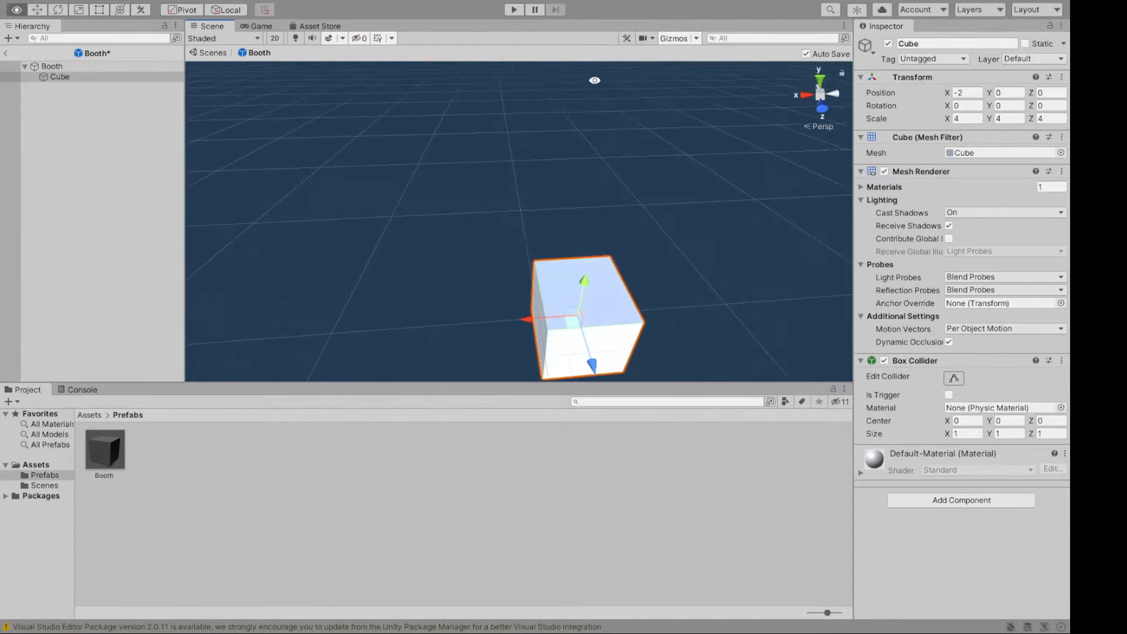
middle_drag(716, 281, 698, 169)
alt+drag(704, 302, 642, 184)
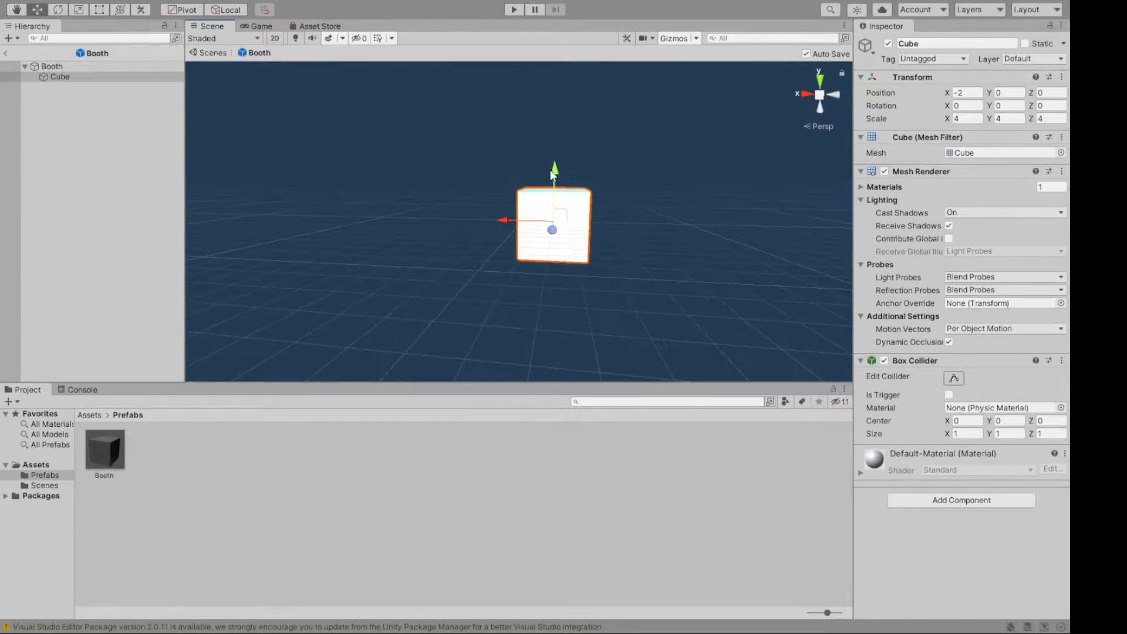
drag(550, 170, 555, 156)
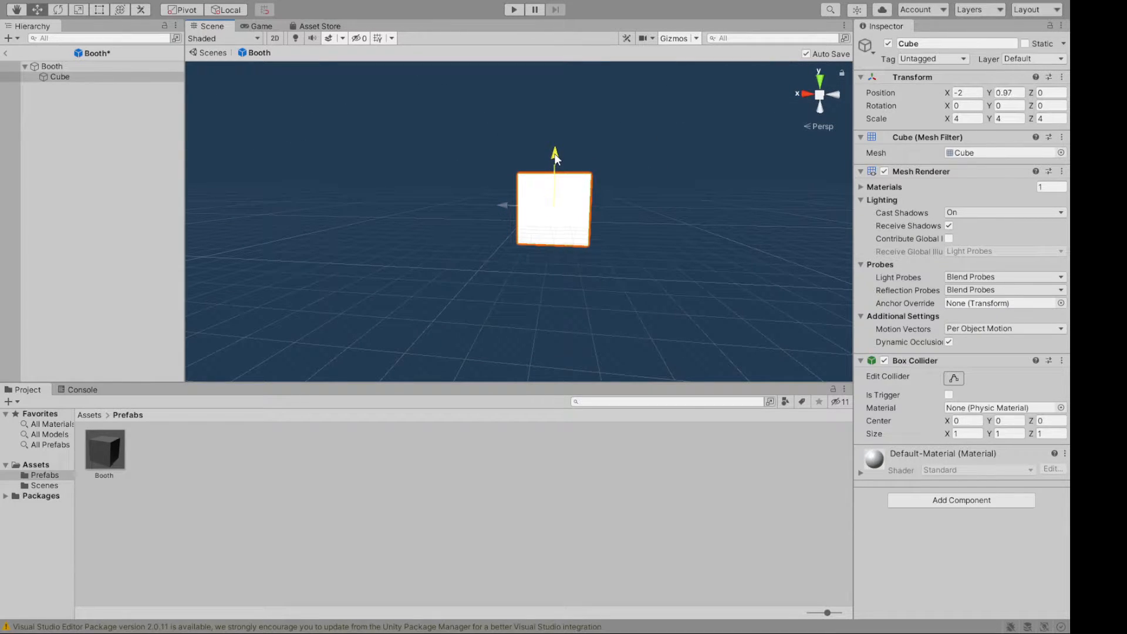
alt+drag(730, 250, 724, 223)
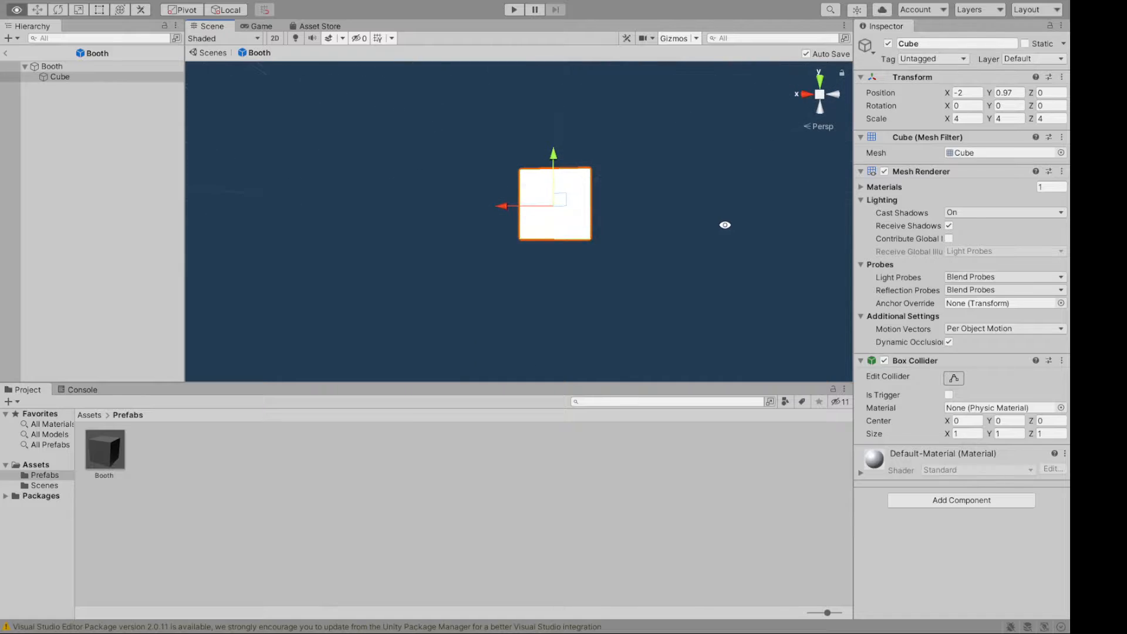
click(1005, 92)
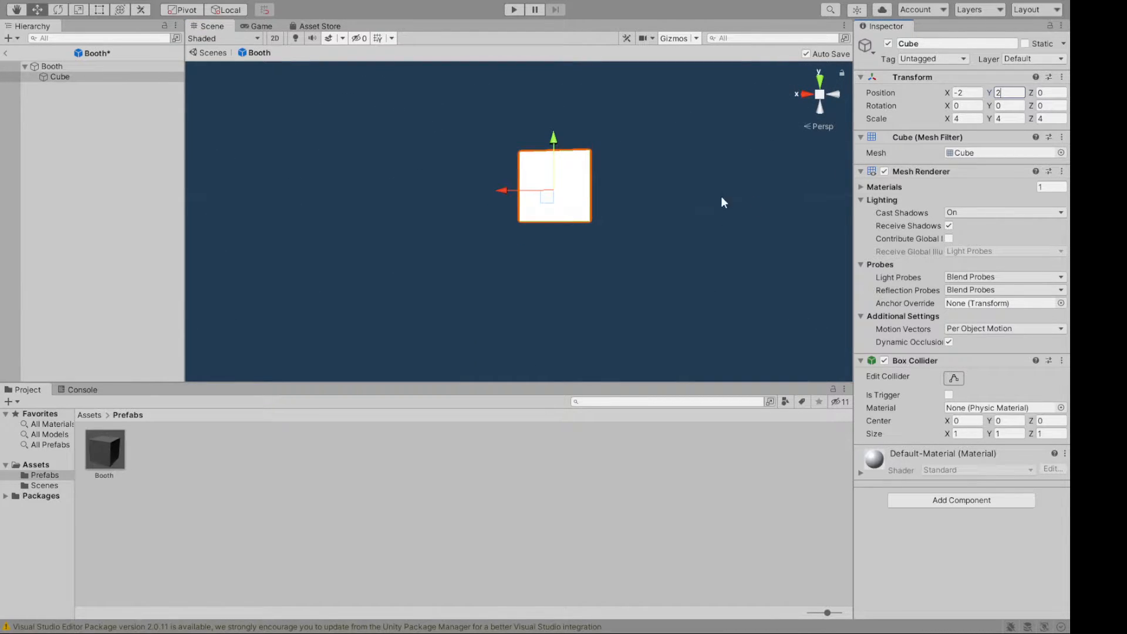
click(721, 196)
Step: Narrow the object hierarchy area to give the prefab's scene view more width
alt+drag(694, 141, 512, 276)
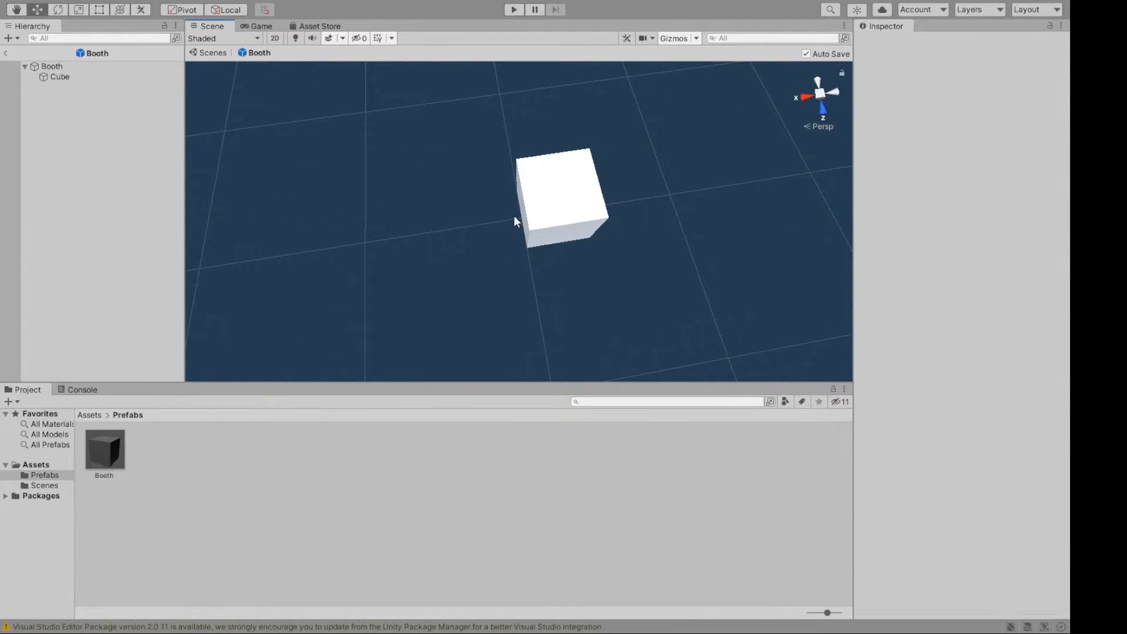
alt+drag(669, 239, 671, 288)
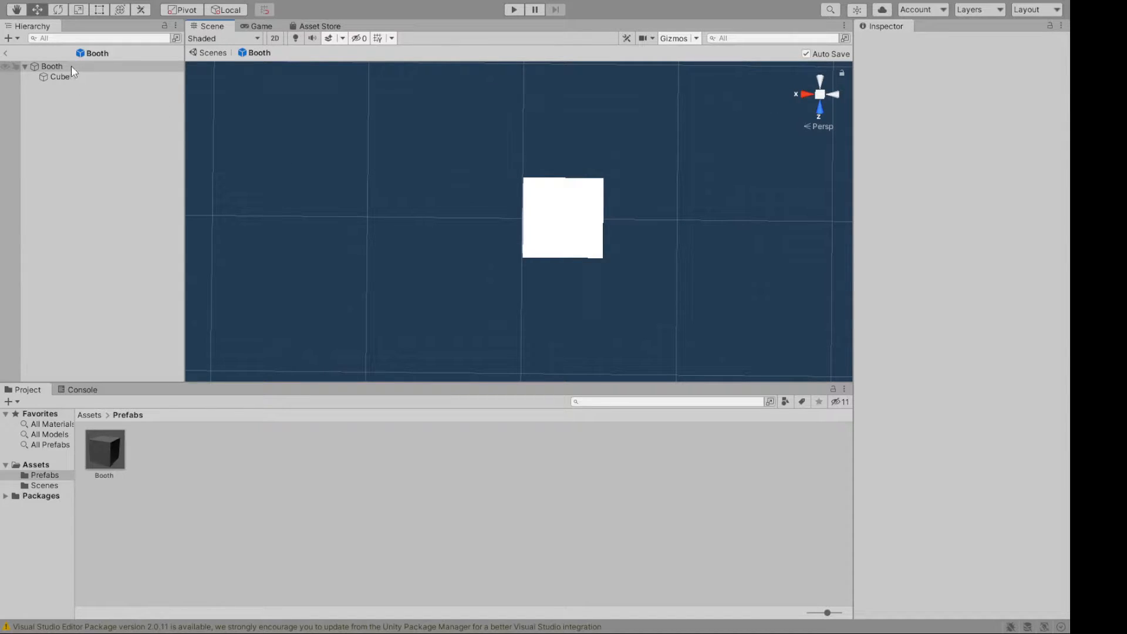
drag(185, 352, 241, 377)
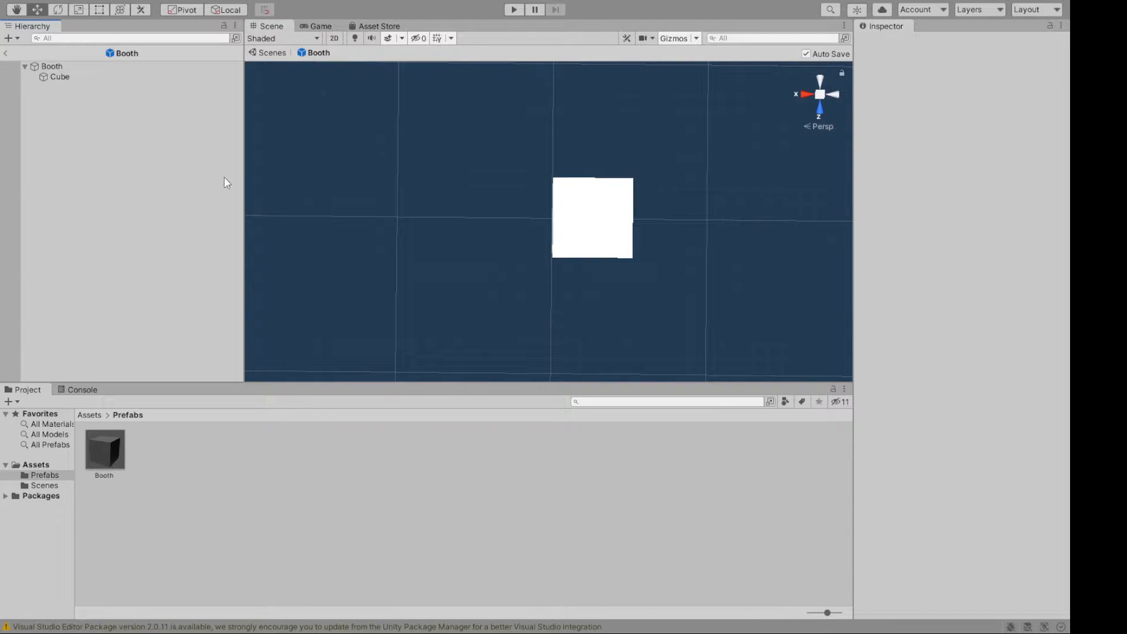
drag(246, 167, 146, 168)
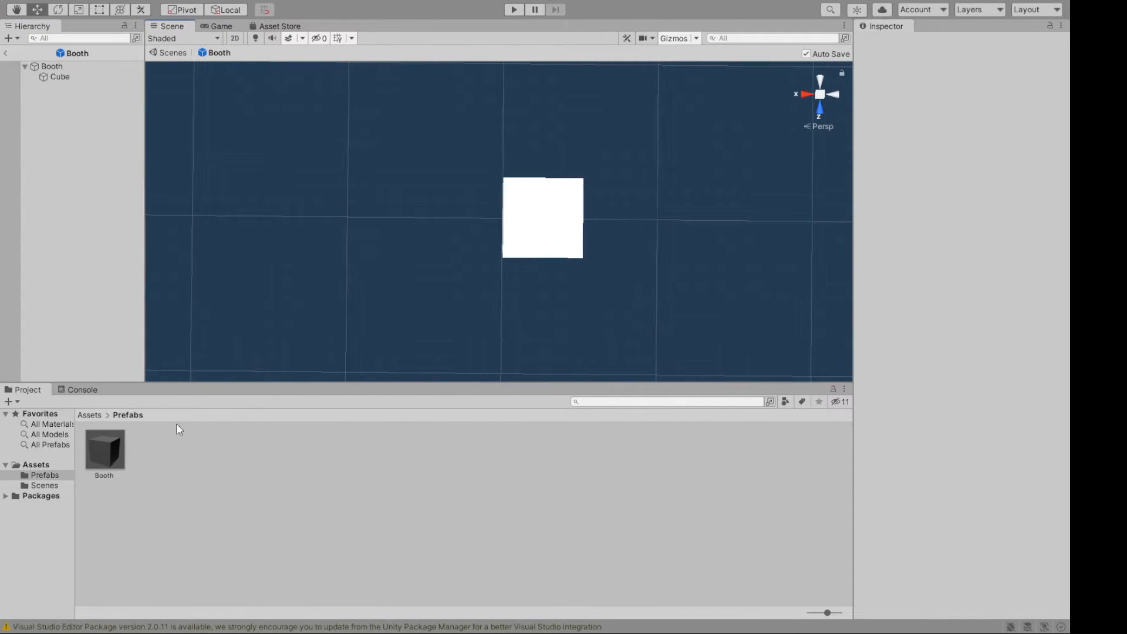
Step: Create a folder named Materials in the project's Assets and open it
click(35, 465)
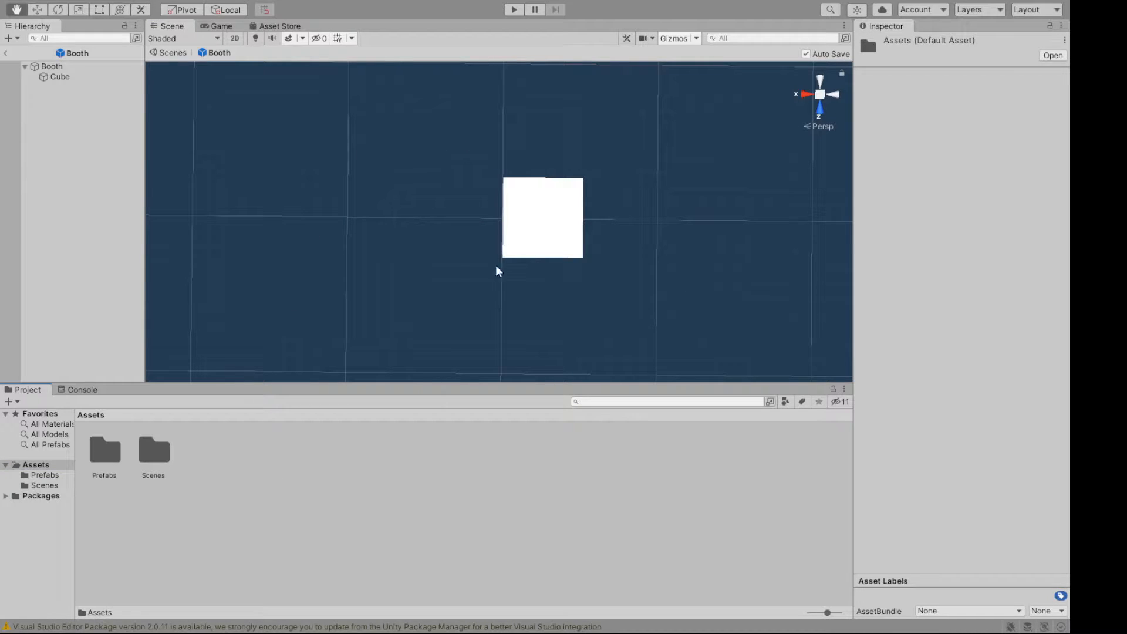
key(ctrl+shift+n)
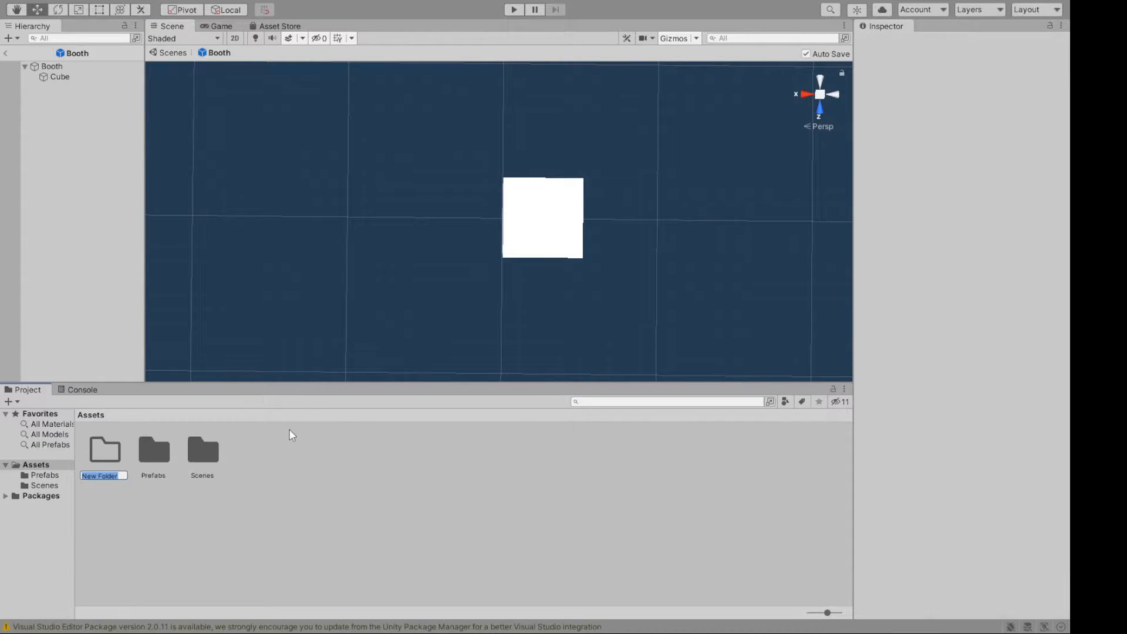
text(Materials)
key(Return)
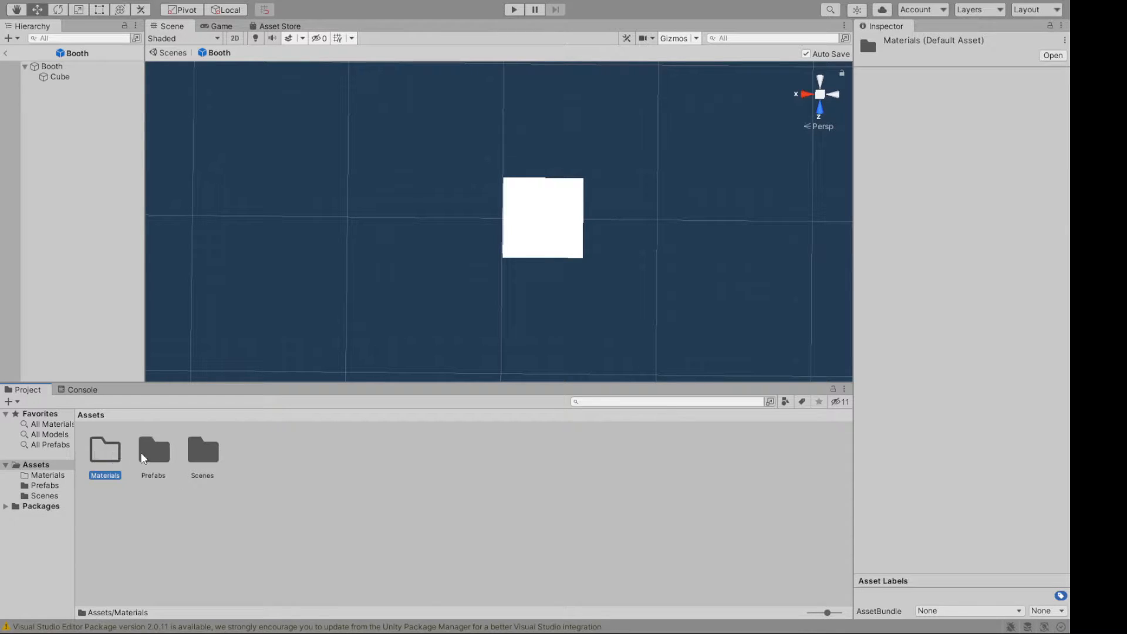
double_click(118, 457)
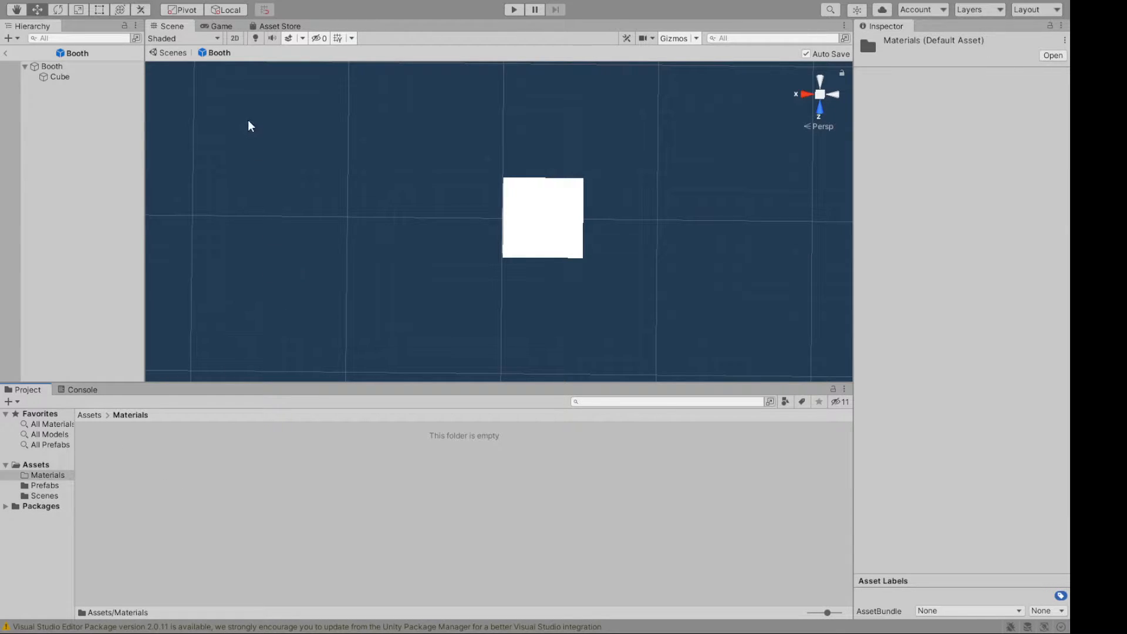
Step: Create a new material in the Materials folder and set its Albedo colour to bright red
click(379, 359)
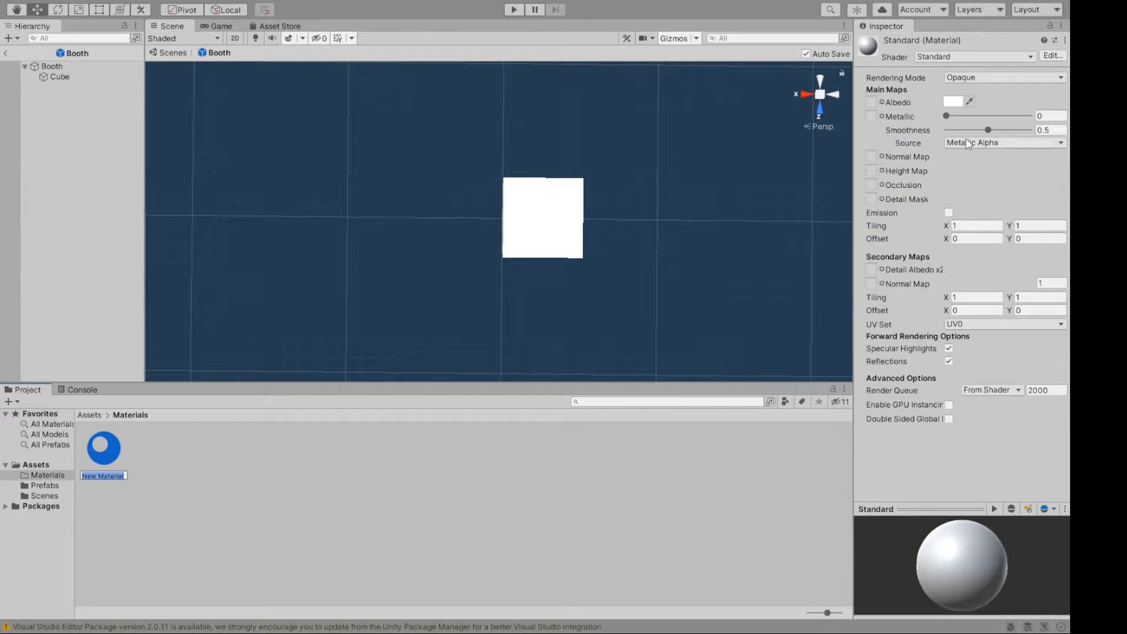
click(945, 100)
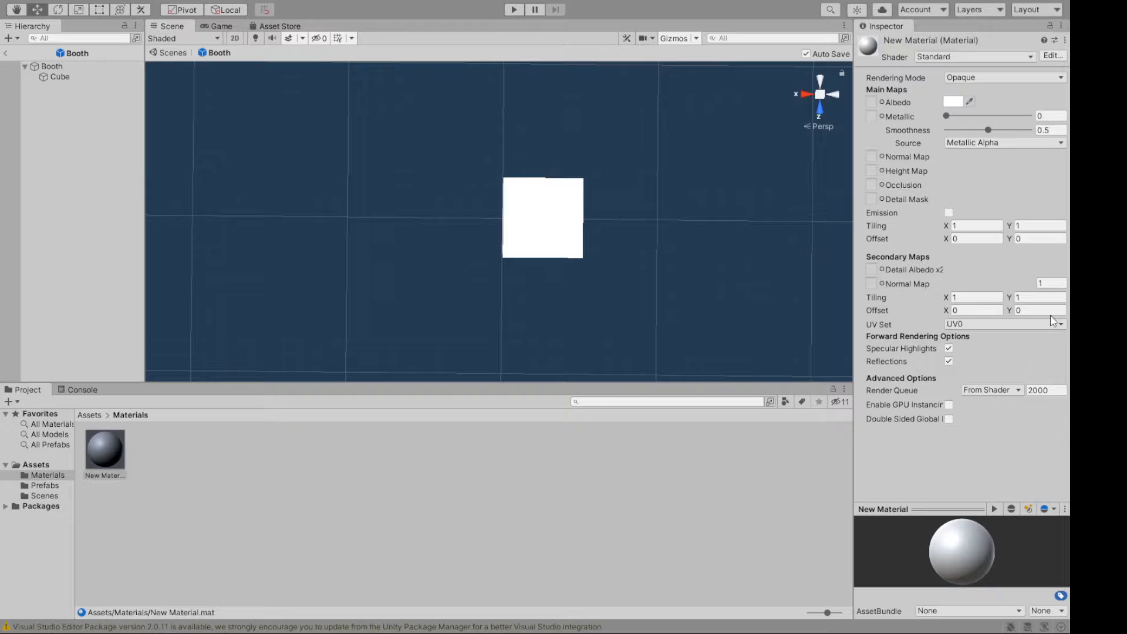
click(949, 106)
drag(1044, 179, 1067, 191)
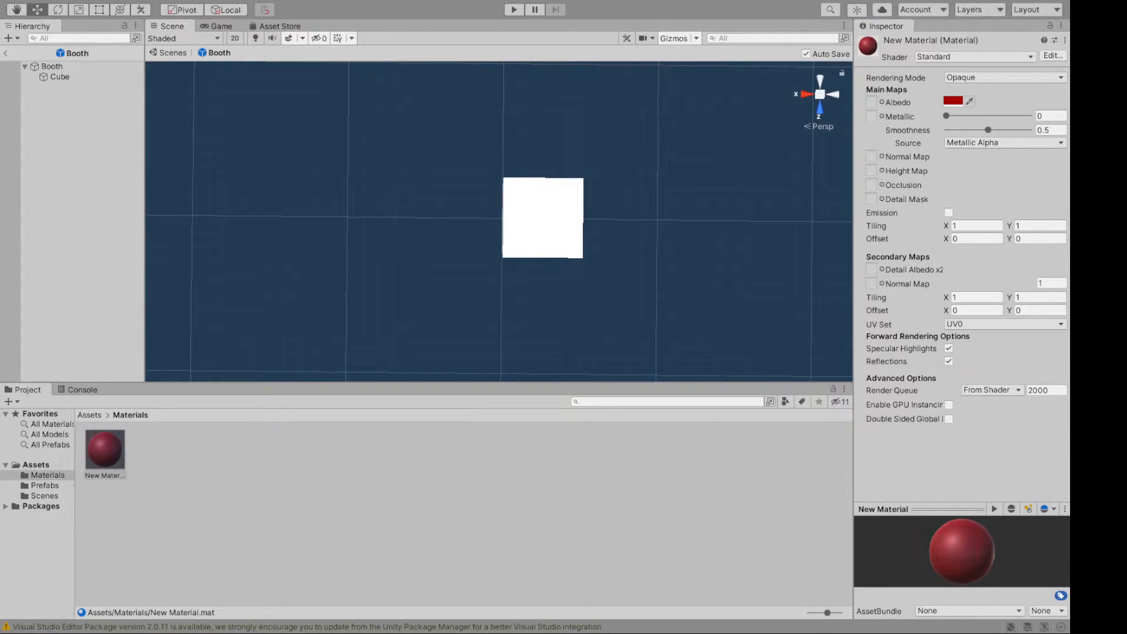
click(936, 220)
click(959, 99)
click(1061, 186)
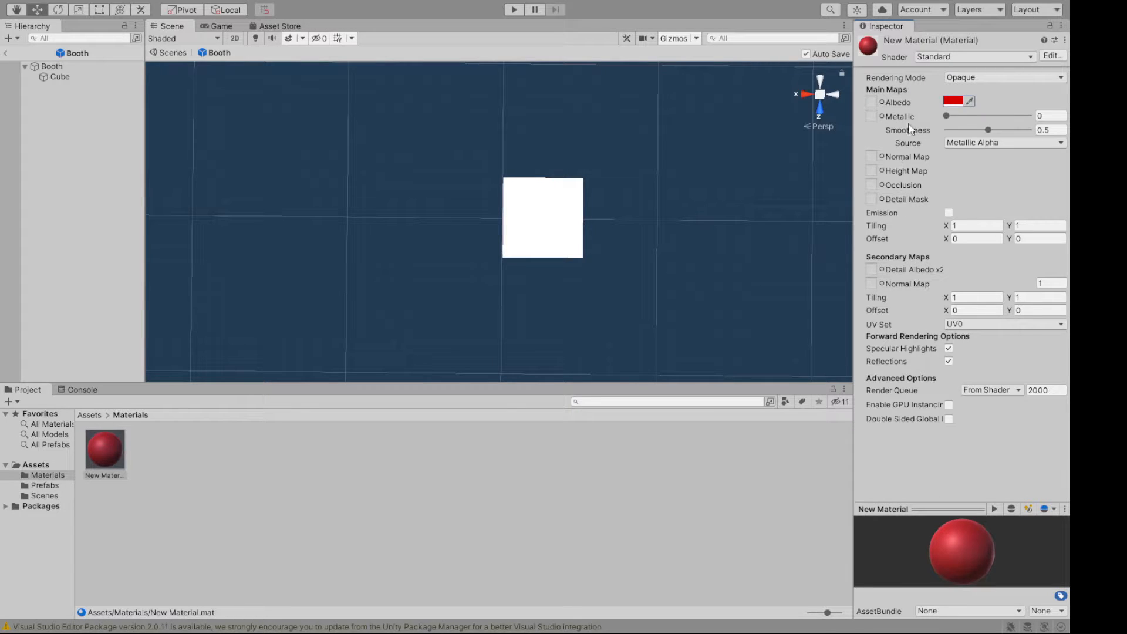
Step: Set the red material's Metallic to 0.133 and Smoothness to 0.389, and apply it to the Booth's cube
drag(947, 114, 980, 129)
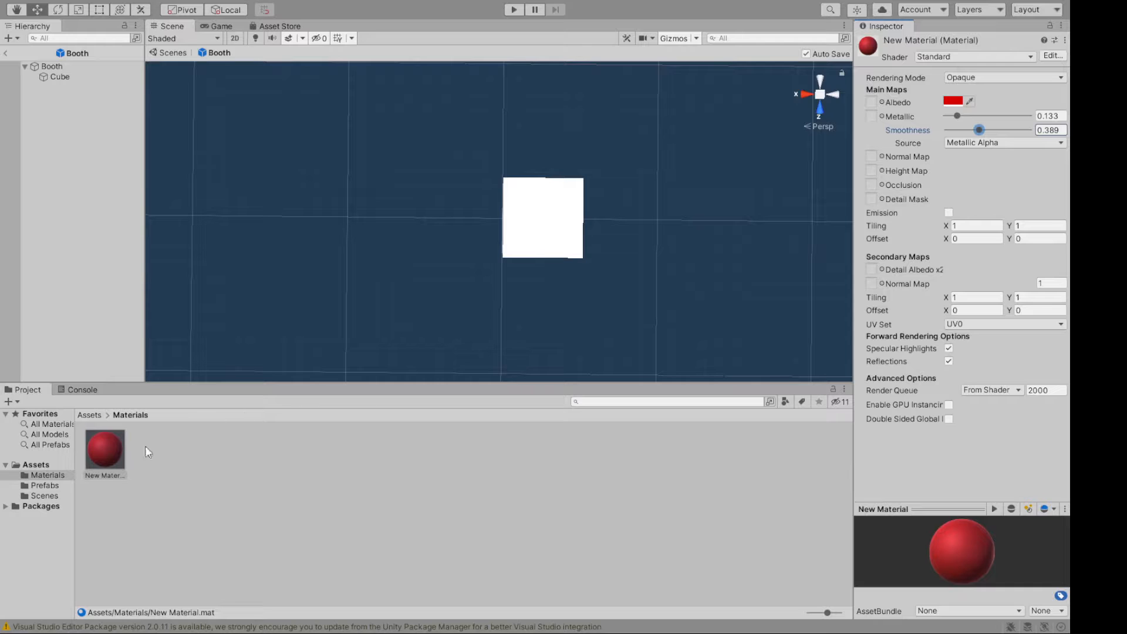
drag(146, 445, 538, 236)
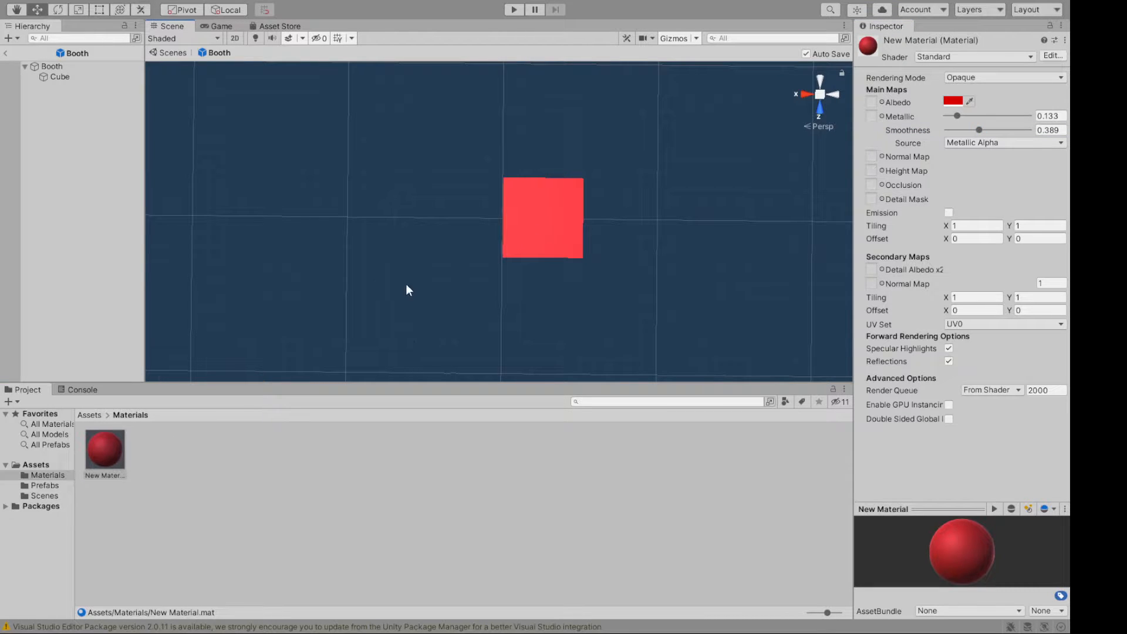
alt+drag(410, 315, 430, 176)
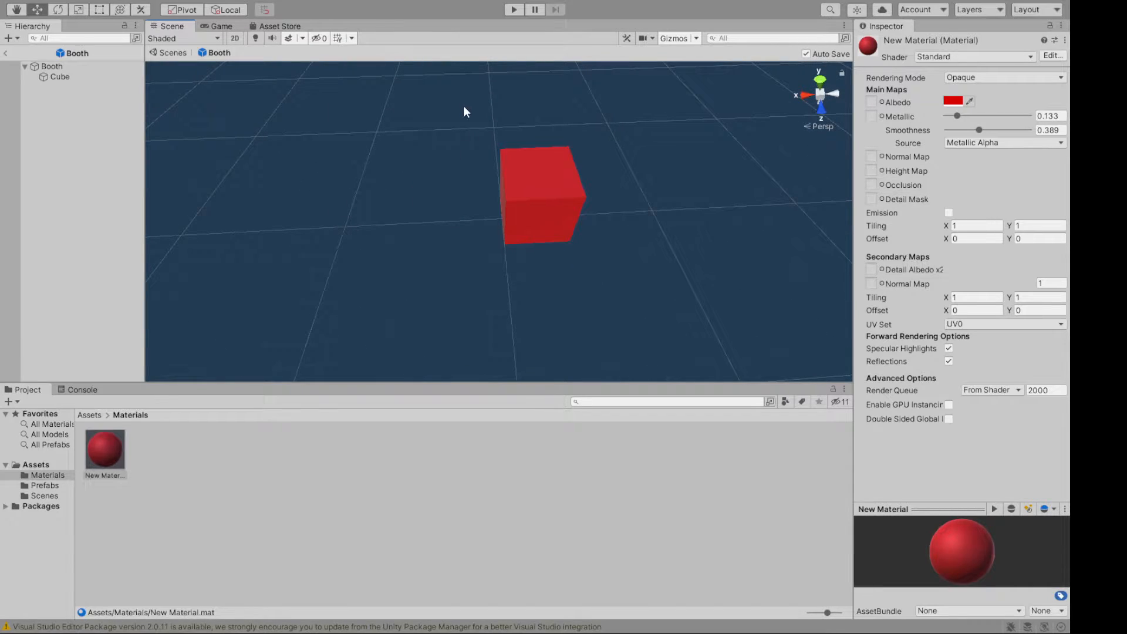
Step: Check the booth in the Game view, exit the Booth prefab and return to SampleScene's Scene view
click(216, 26)
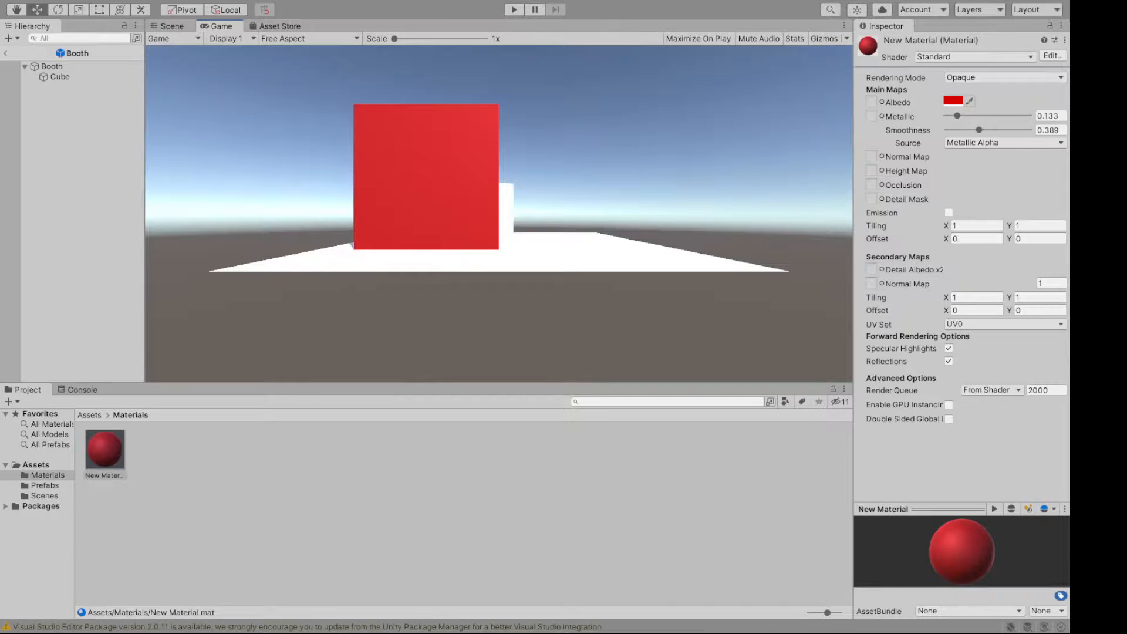
click(5, 53)
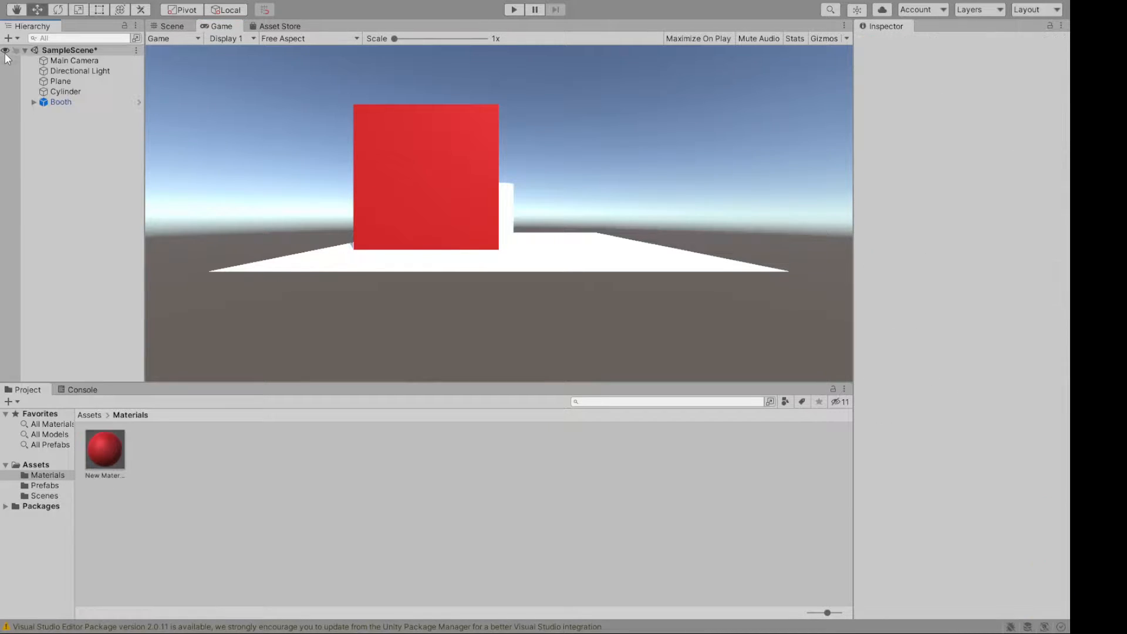
click(177, 26)
Step: Move the Booth along X away from the cylinder, to an X position of about 6.28
alt+drag(241, 101, 448, 232)
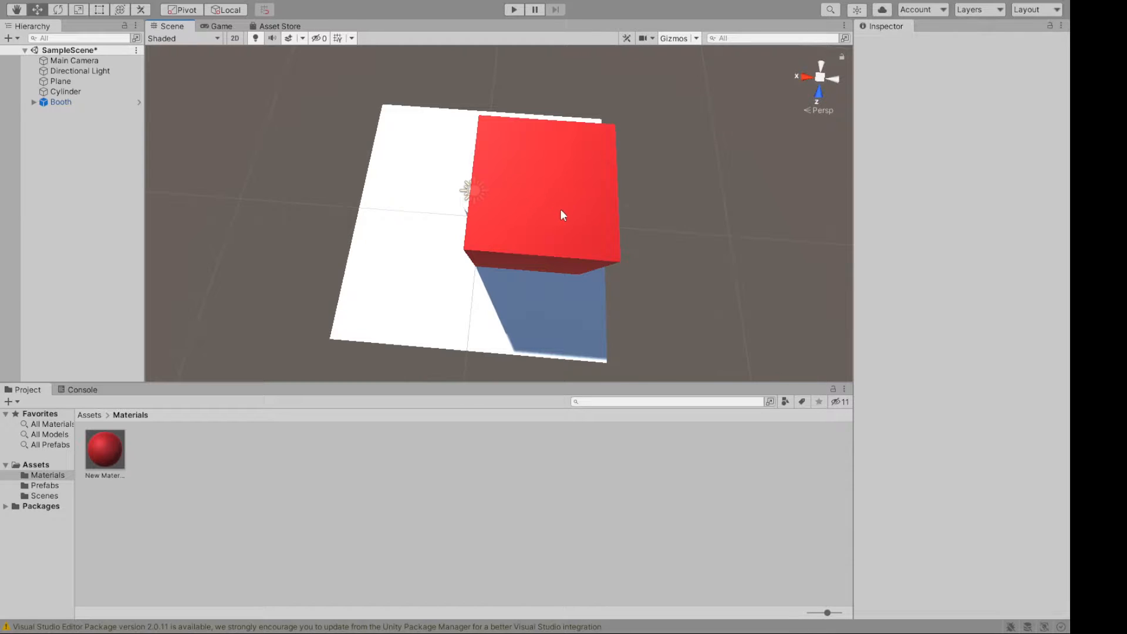
click(593, 222)
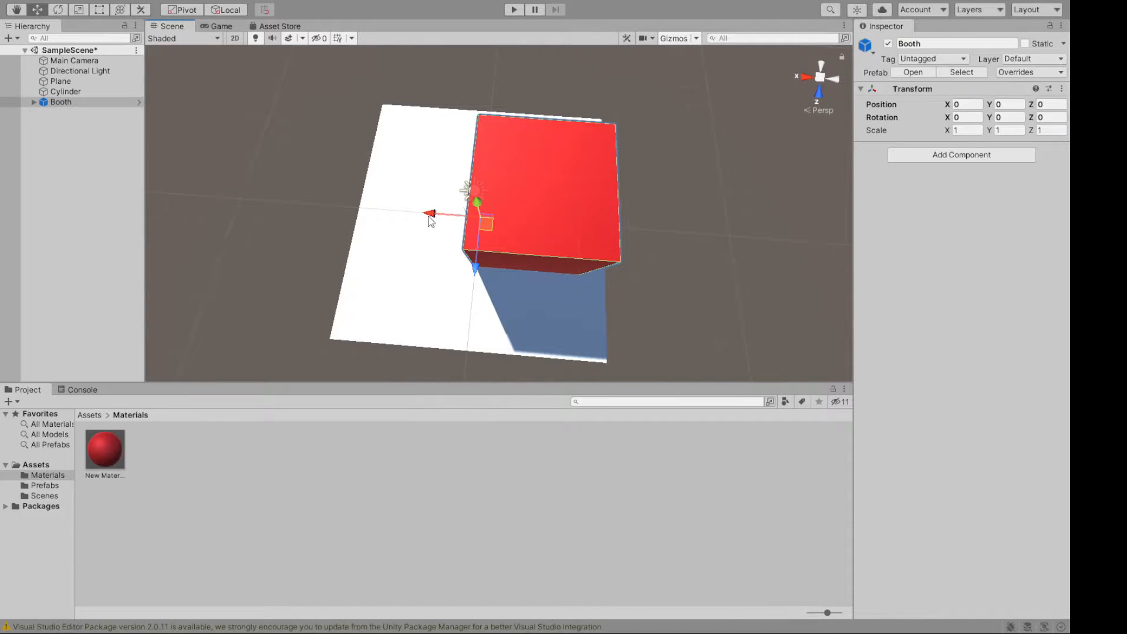
drag(419, 211, 314, 228)
alt+drag(503, 280, 198, 111)
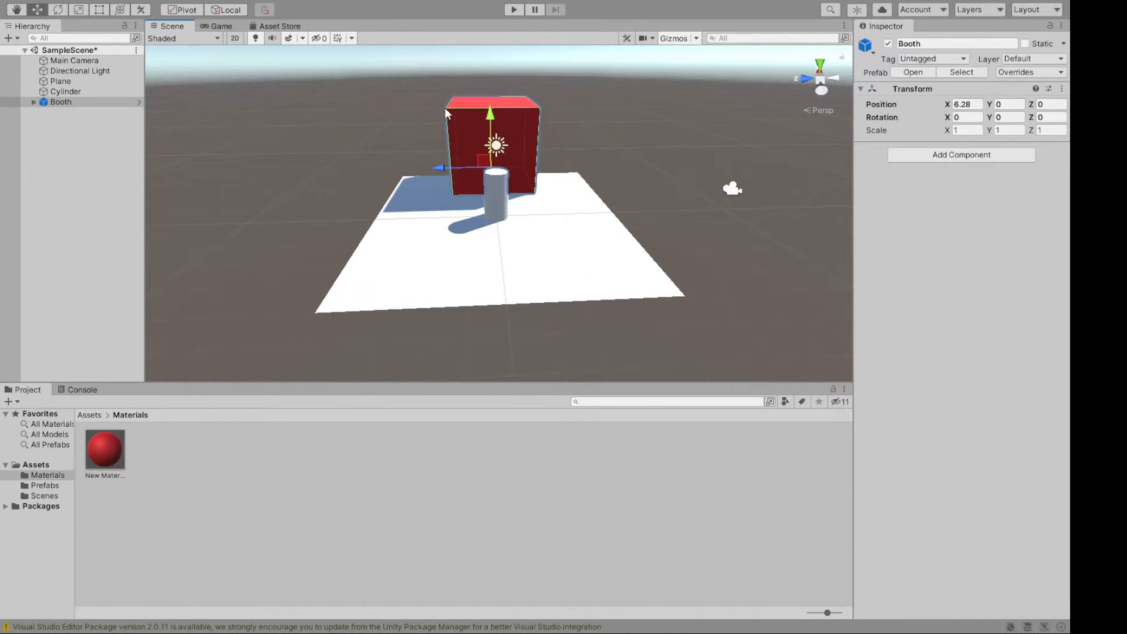
Step: Select the cylinder and the plane in turn to examine their transform values
click(502, 190)
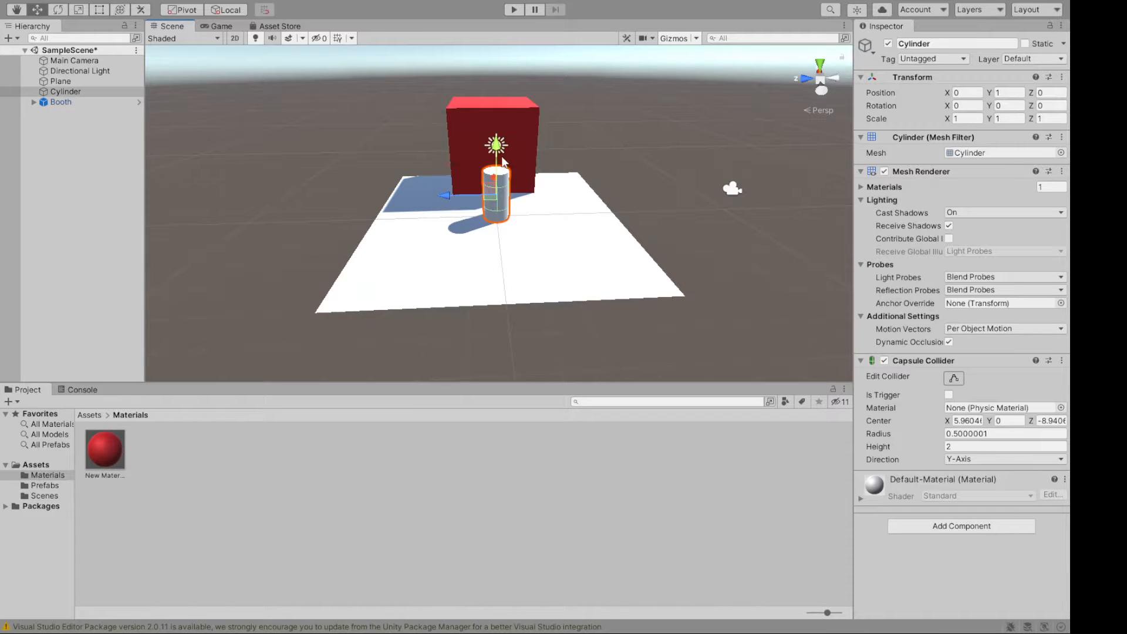
click(1005, 118)
click(511, 245)
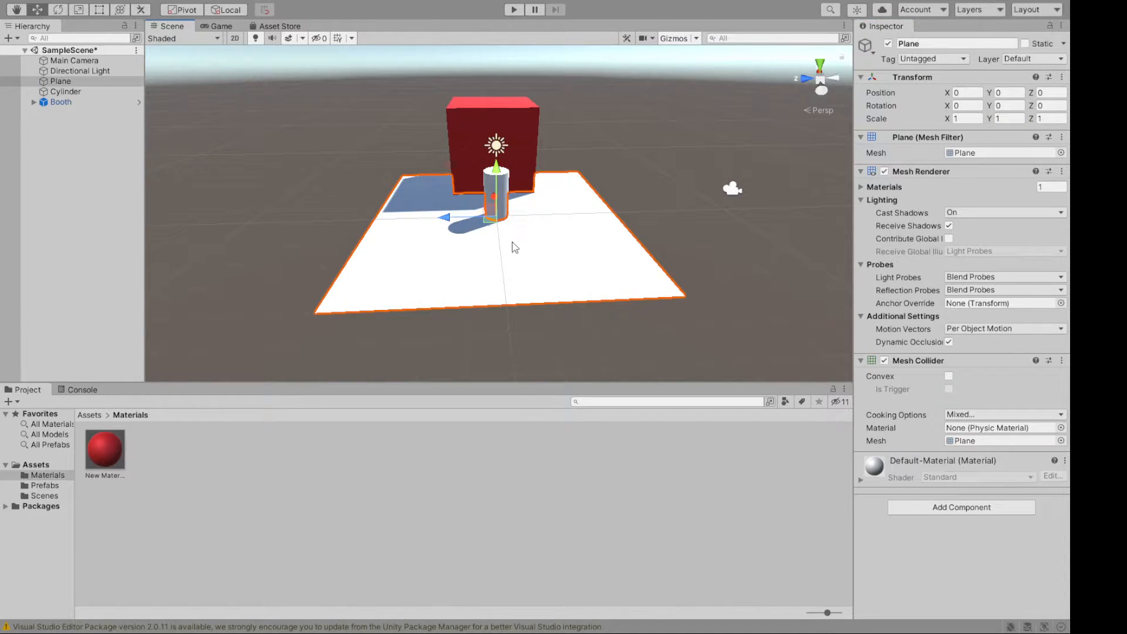
Step: Move the Booth farther along X and set its X position to exactly 8
click(467, 127)
alt+drag(468, 126, 499, 282)
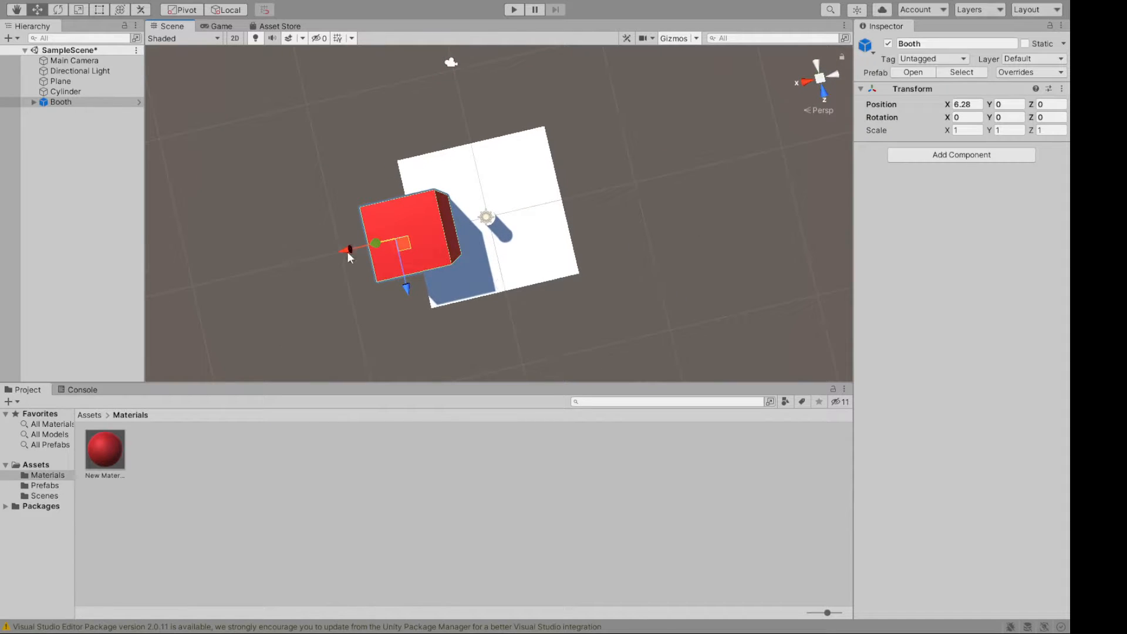
drag(347, 251, 326, 252)
alt+drag(675, 223, 535, 201)
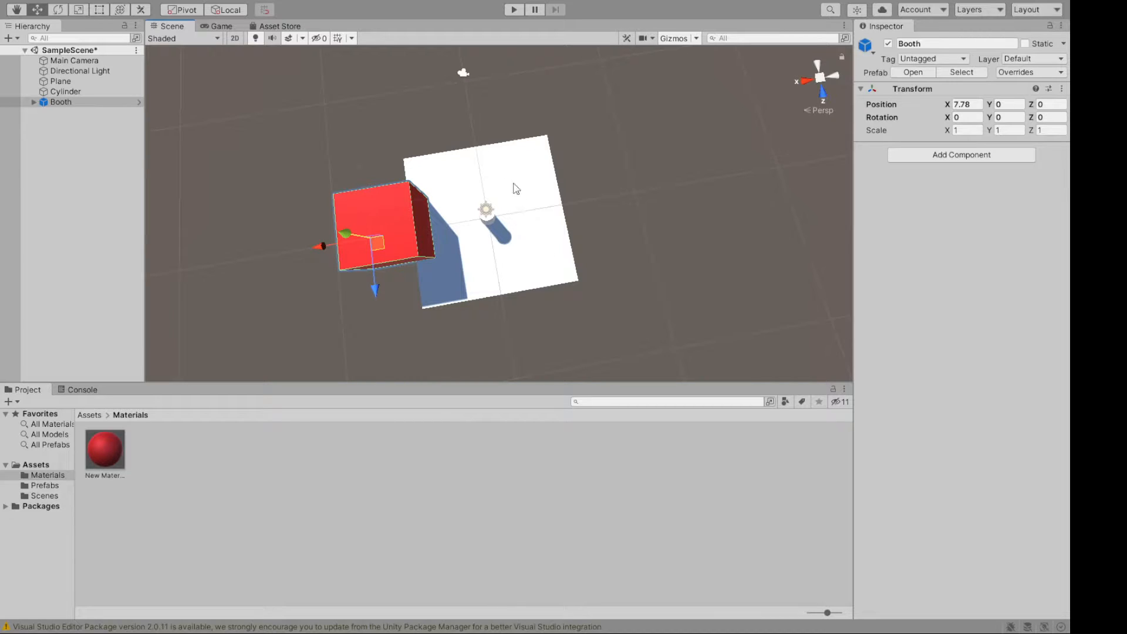
alt+drag(616, 264, 640, 205)
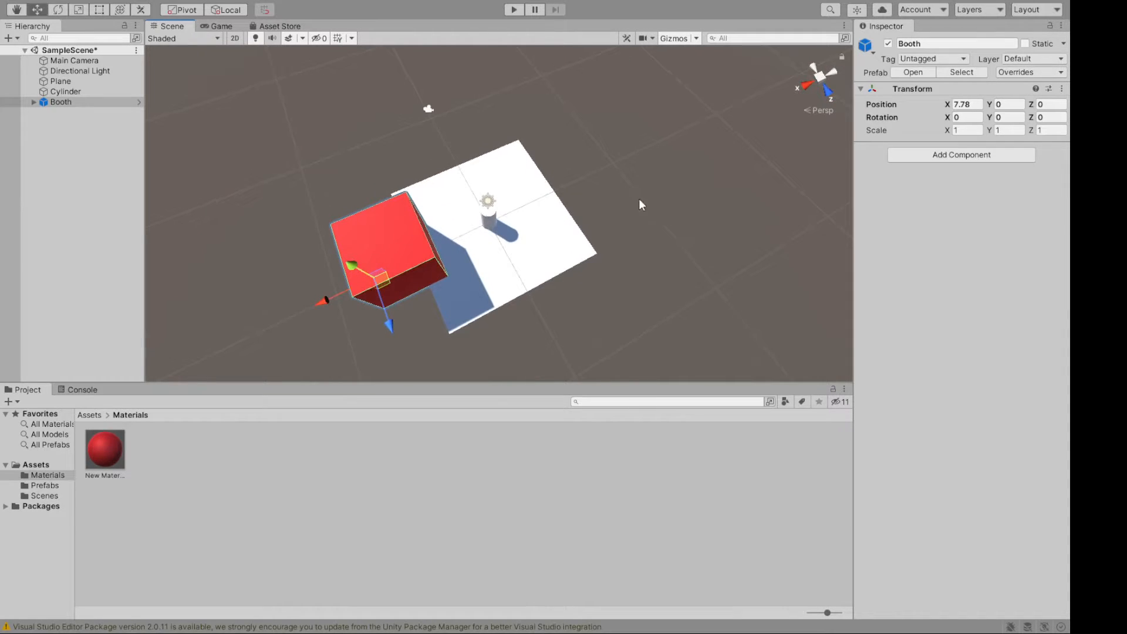
middle_drag(640, 205, 695, 184)
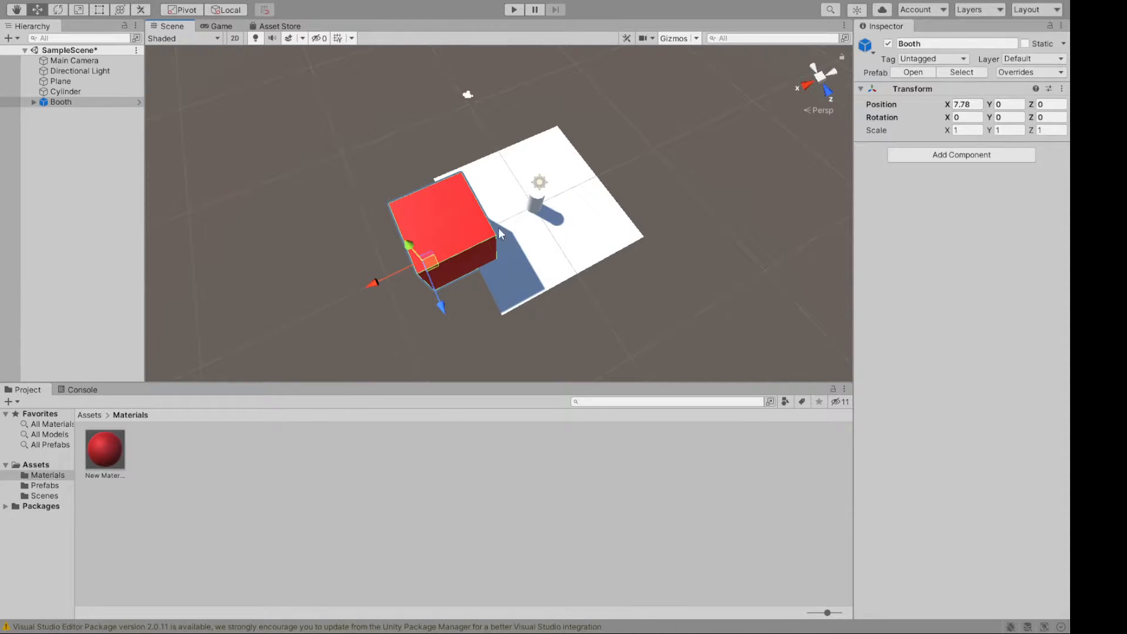
drag(369, 286, 365, 289)
click(954, 105)
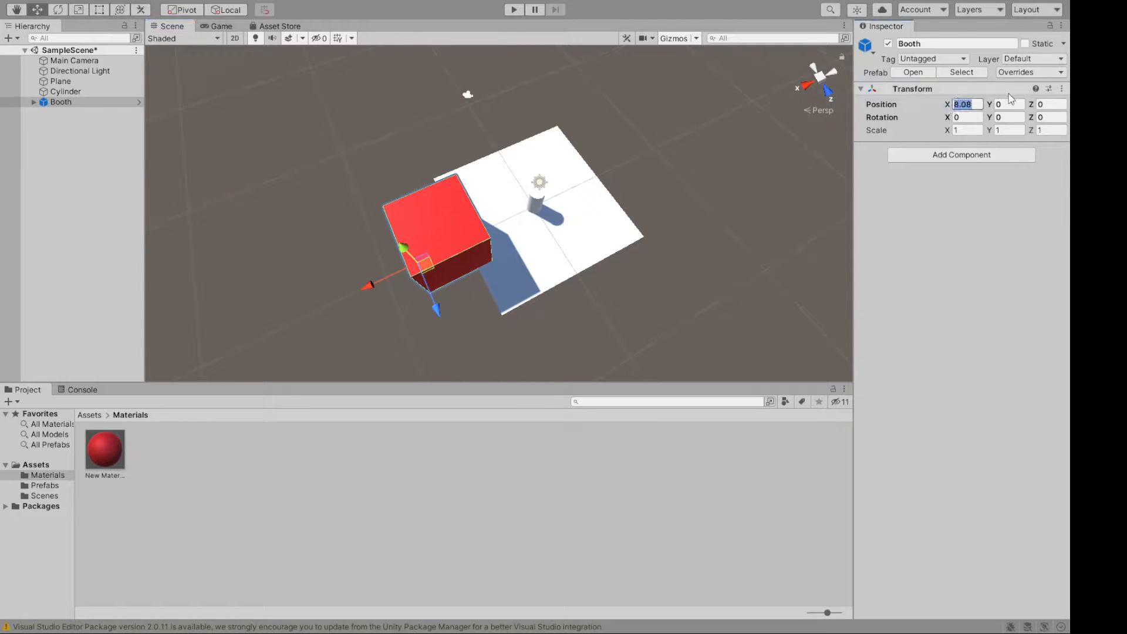
text(8)
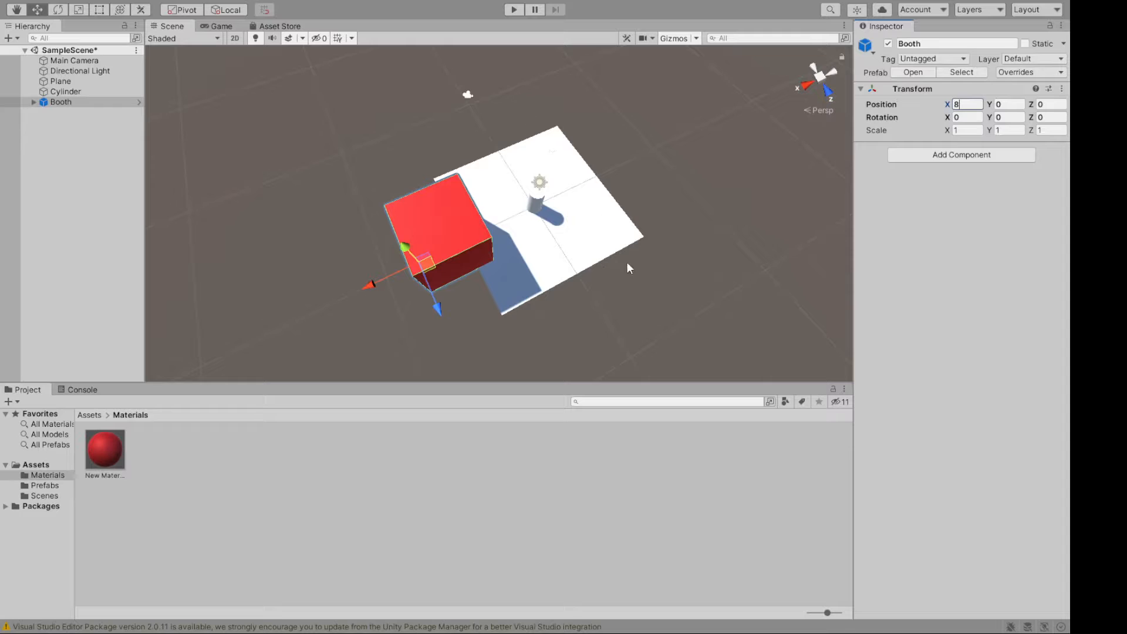
Step: Enlarge the ground plane by setting its scale to 2 on X and 4 on Z
click(562, 246)
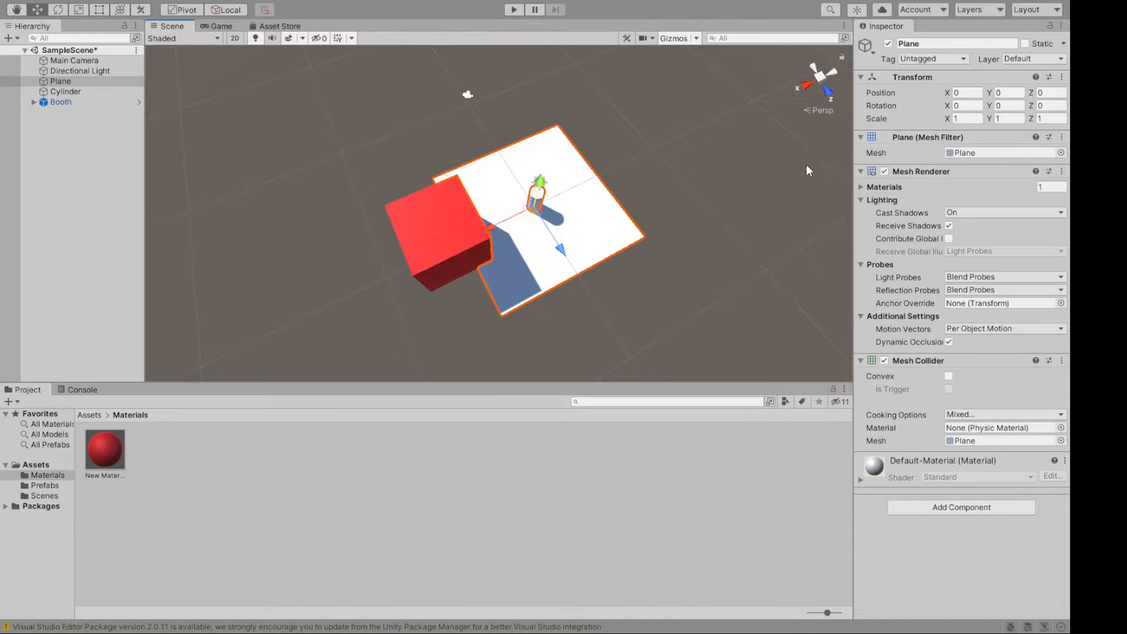
click(971, 118)
text(2)
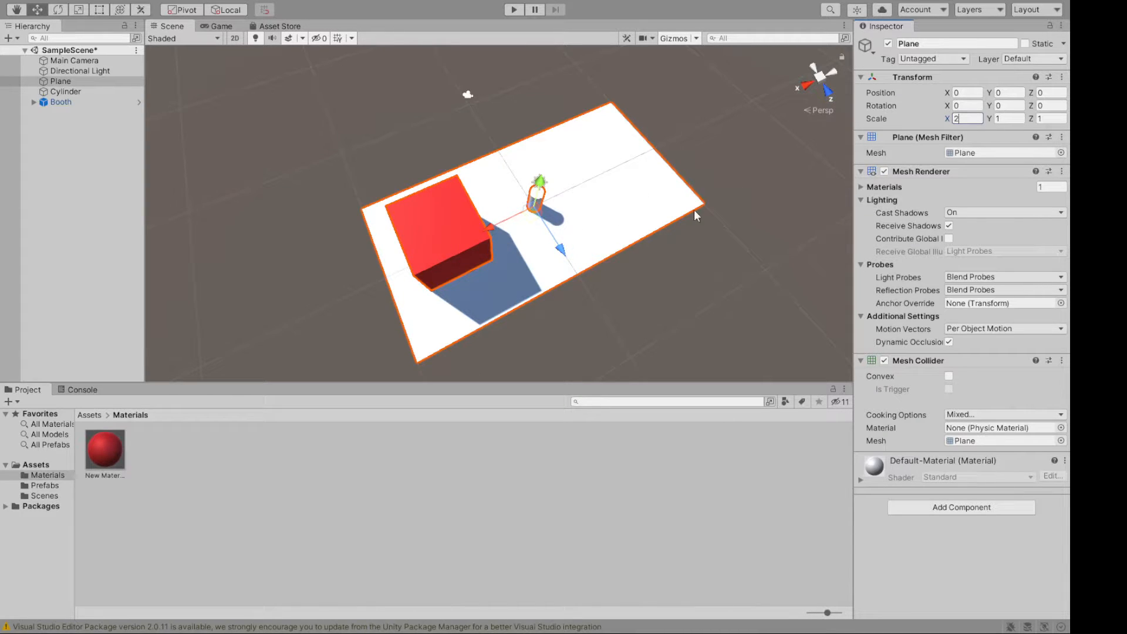
click(1041, 116)
click(1043, 118)
text(4)
scroll(752, 160, down, 5)
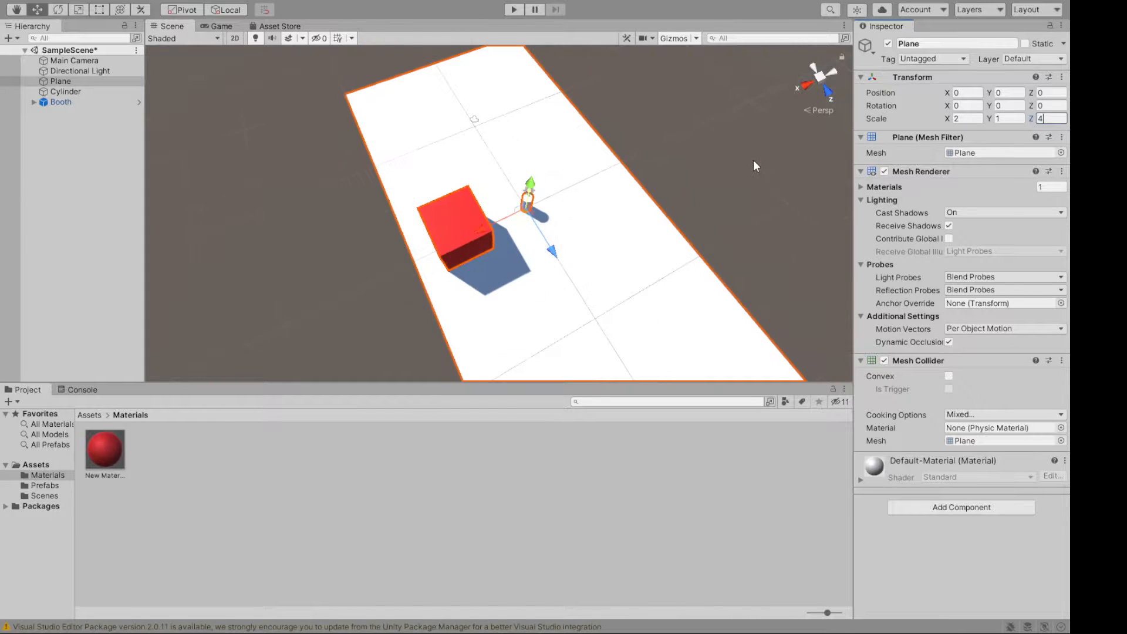
Step: Shorten the ground plane by setting its Z scale to 3
middle_drag(642, 184, 694, 207)
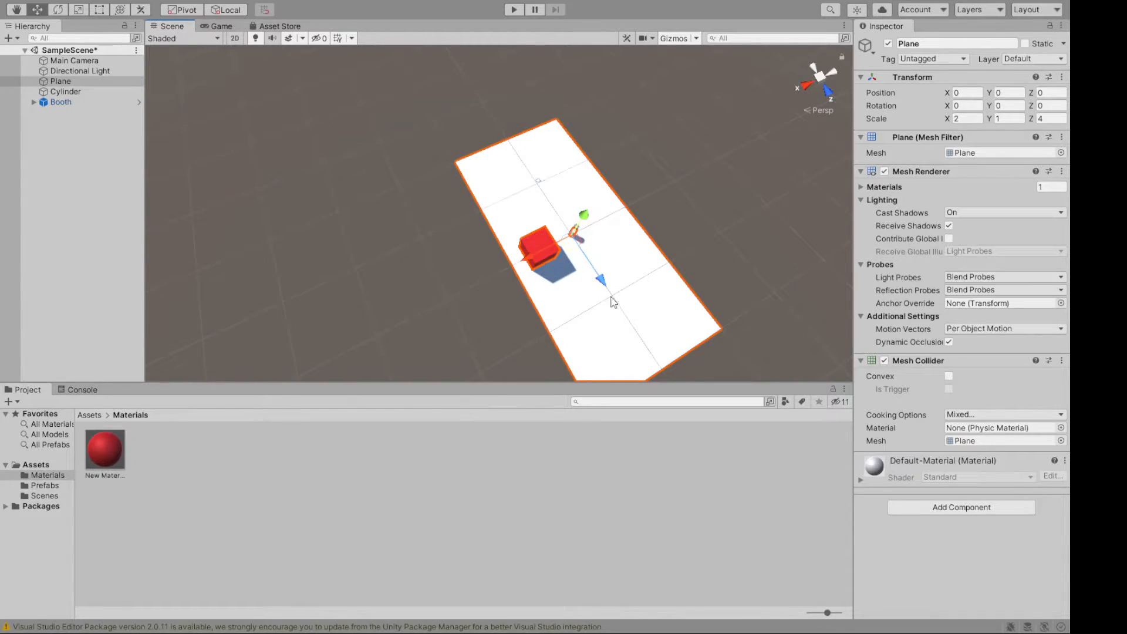
click(1036, 119)
text(3)
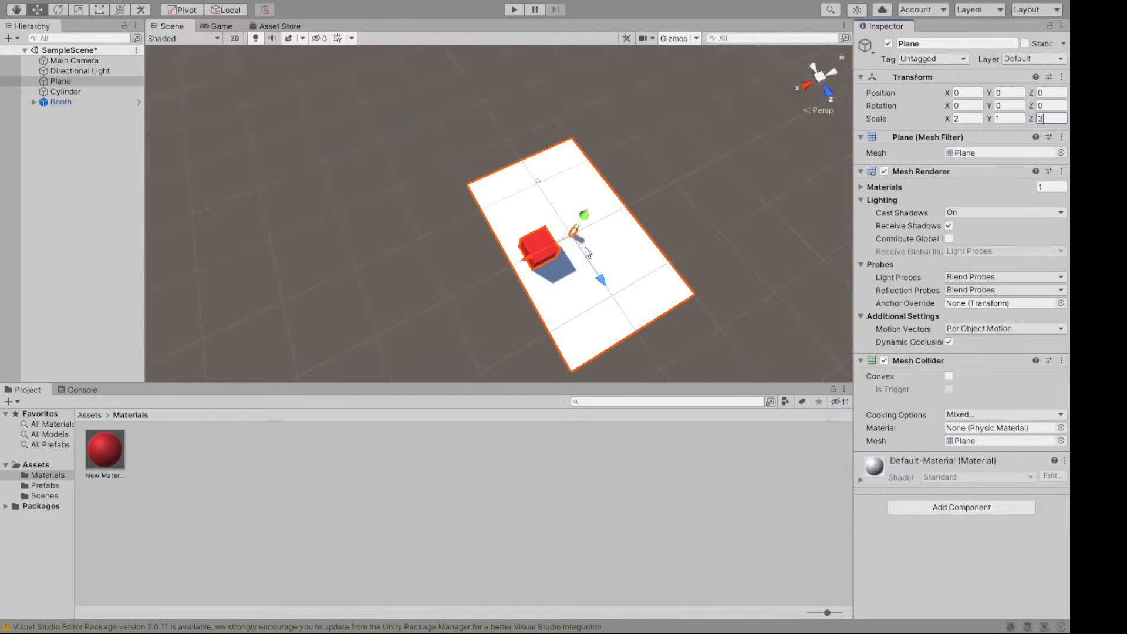
Step: Move the Booth closer to the enlarged plane's long edge and set its X position to exactly 9
alt+drag(712, 262, 565, 236)
click(533, 264)
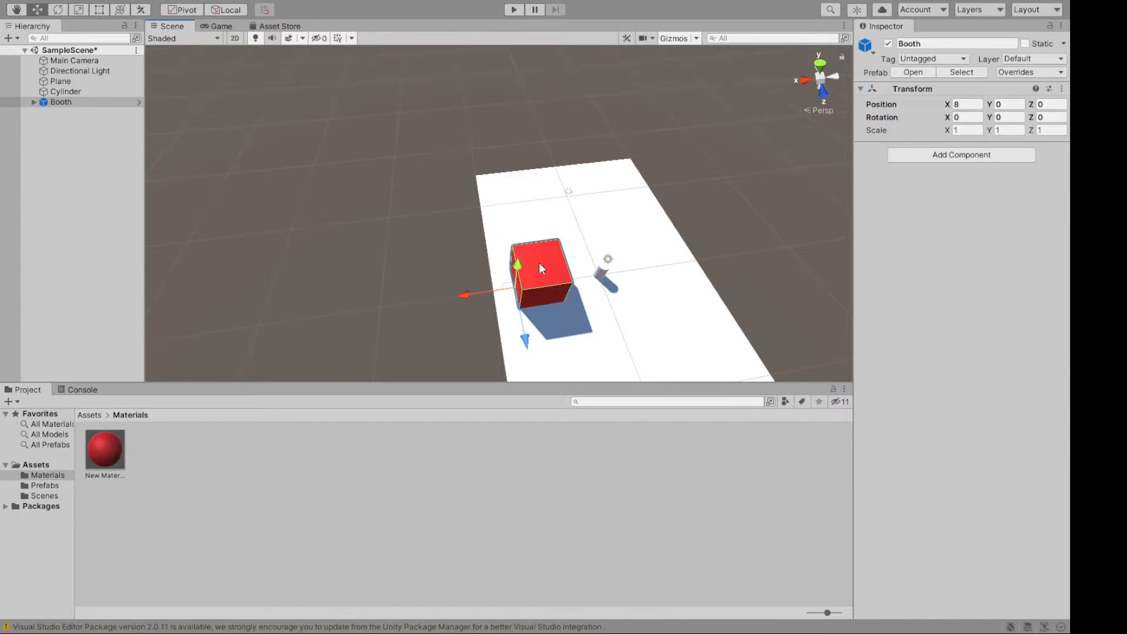
drag(454, 297, 451, 300)
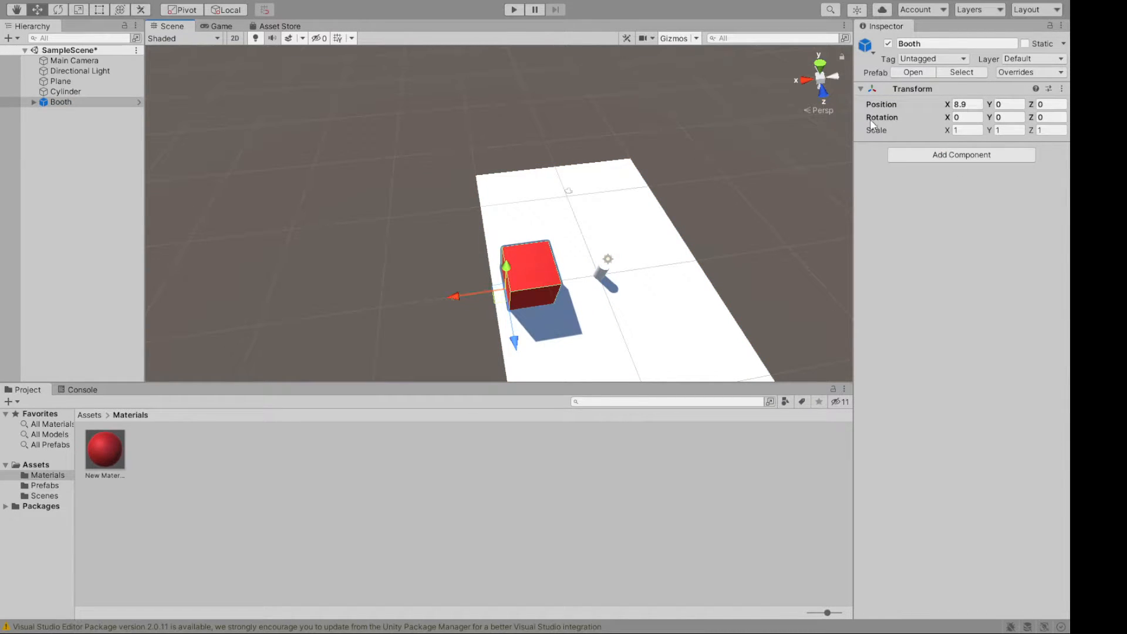
click(974, 104)
text(9)
click(740, 149)
Step: Duplicate the Booth three times in SampleScene
alt+drag(662, 211, 805, 244)
alt+drag(688, 90, 704, 141)
click(71, 102)
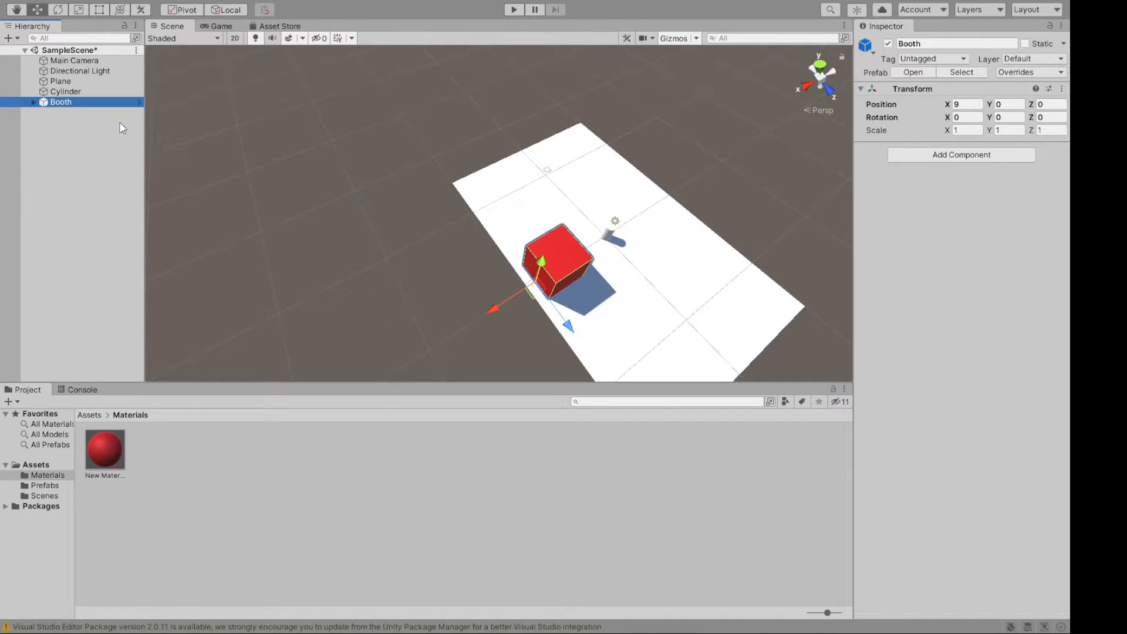
key(ctrl+d)
key(ctrl+d)
key(ctrl+d)
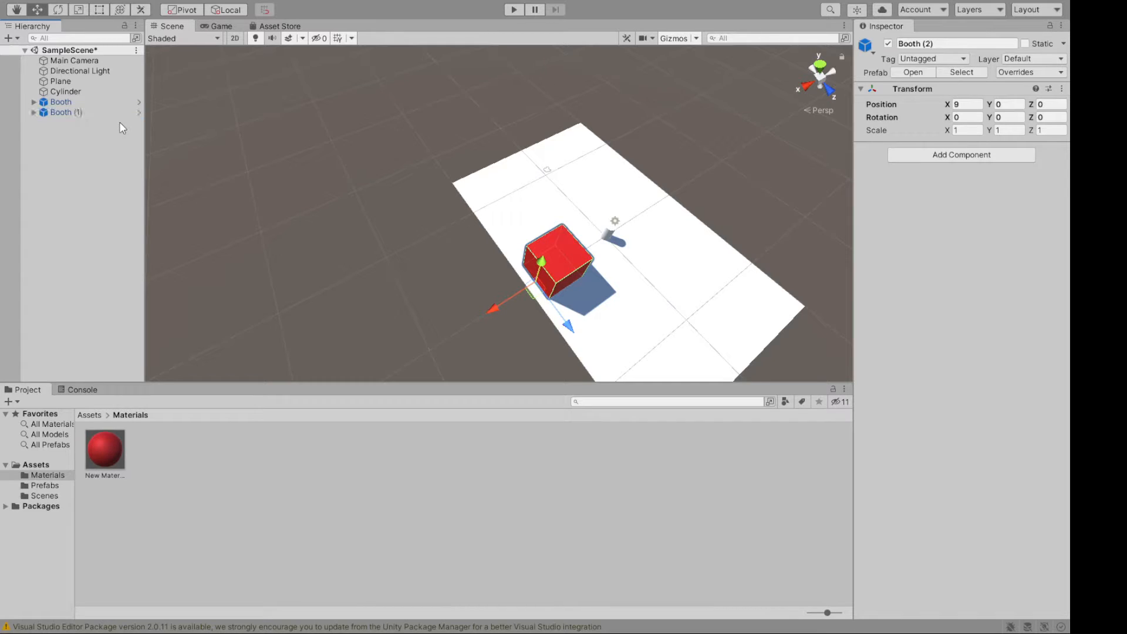
Step: Move Booth (1) along the Z axis beside the original Booth and set its Z position to -4
click(70, 112)
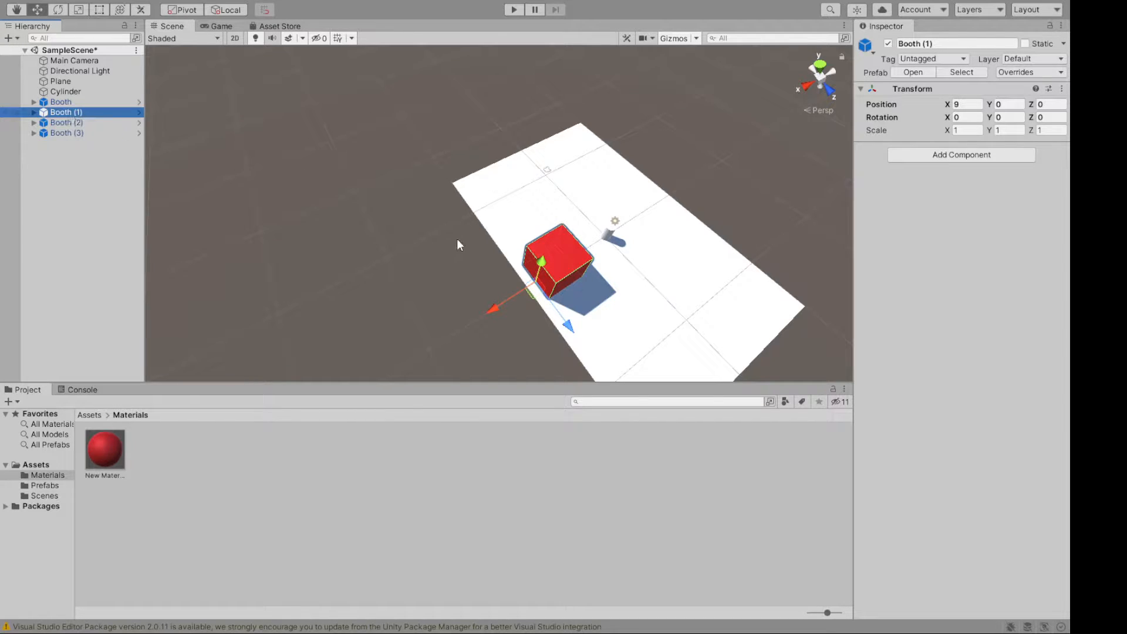
drag(567, 324, 530, 305)
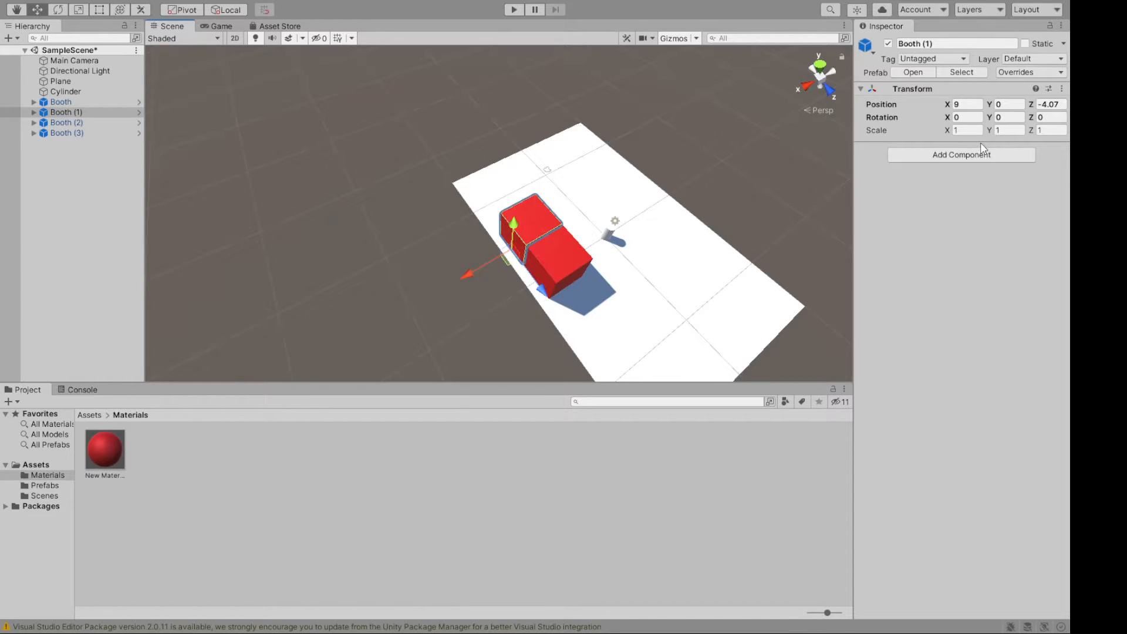
click(1063, 106)
text(-4.0)
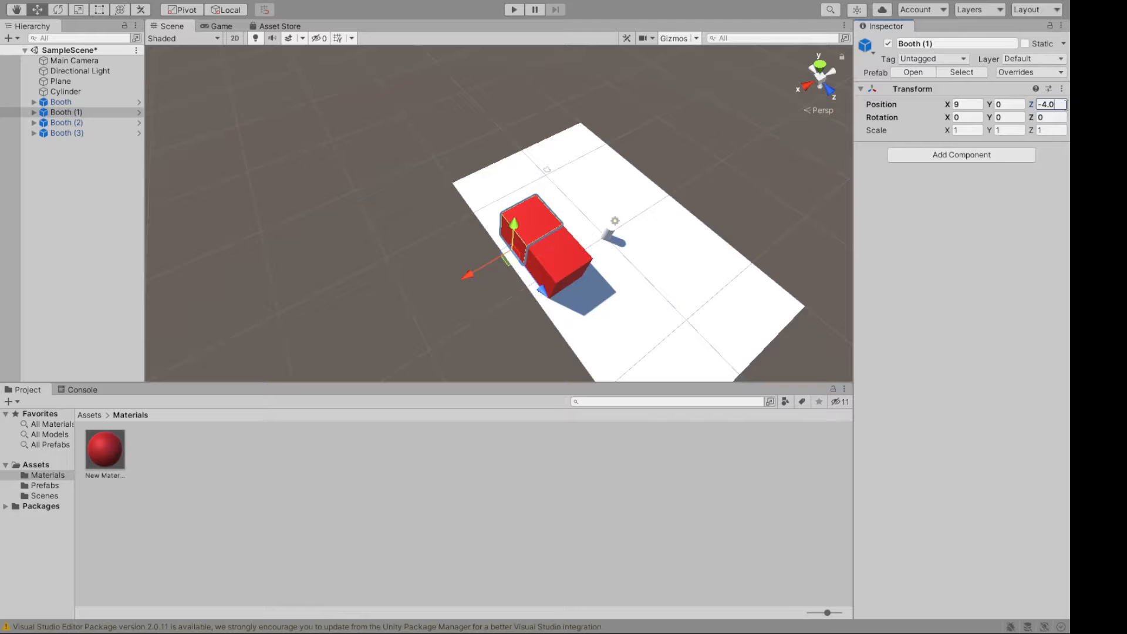
Step: Move Booth (2) along the Z axis beyond Booth (1) and set its Z position to -8
click(98, 124)
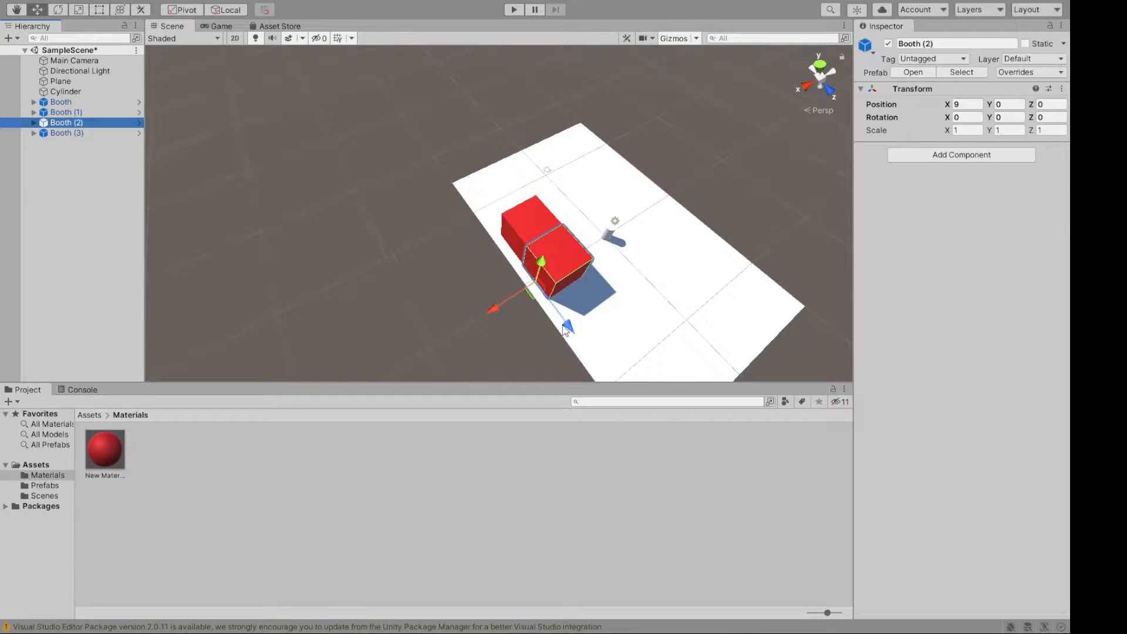
drag(555, 313, 481, 280)
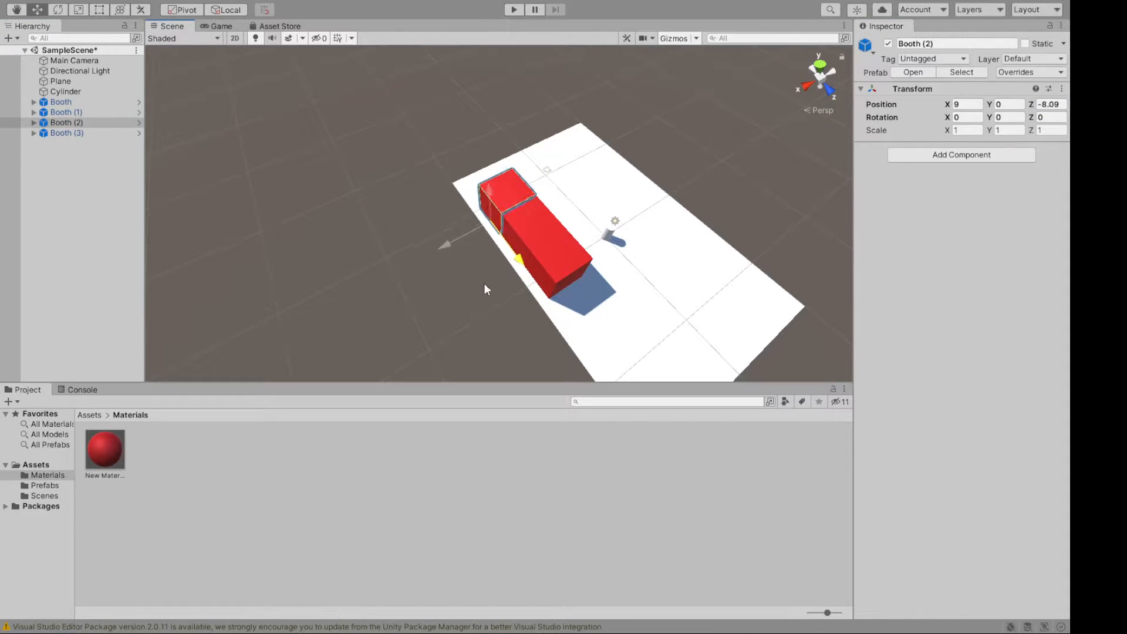
drag(1046, 104, 1067, 102)
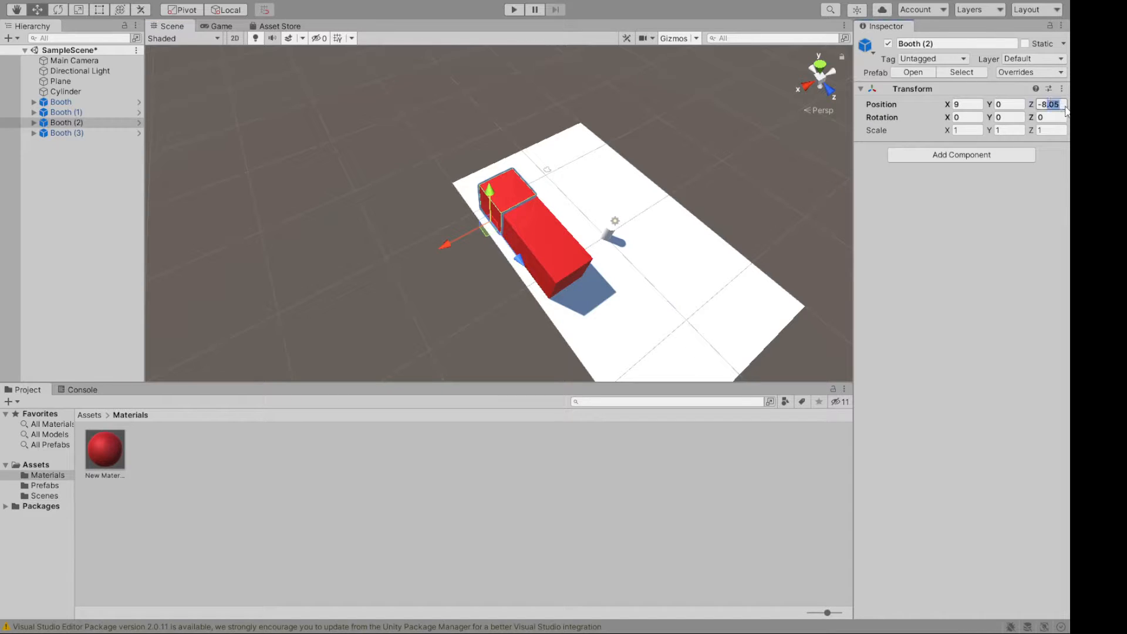
key(BackSpace)
Step: Move Booth (3) along the Z axis to the other side of the original Booth and set its Z position to 4
click(67, 133)
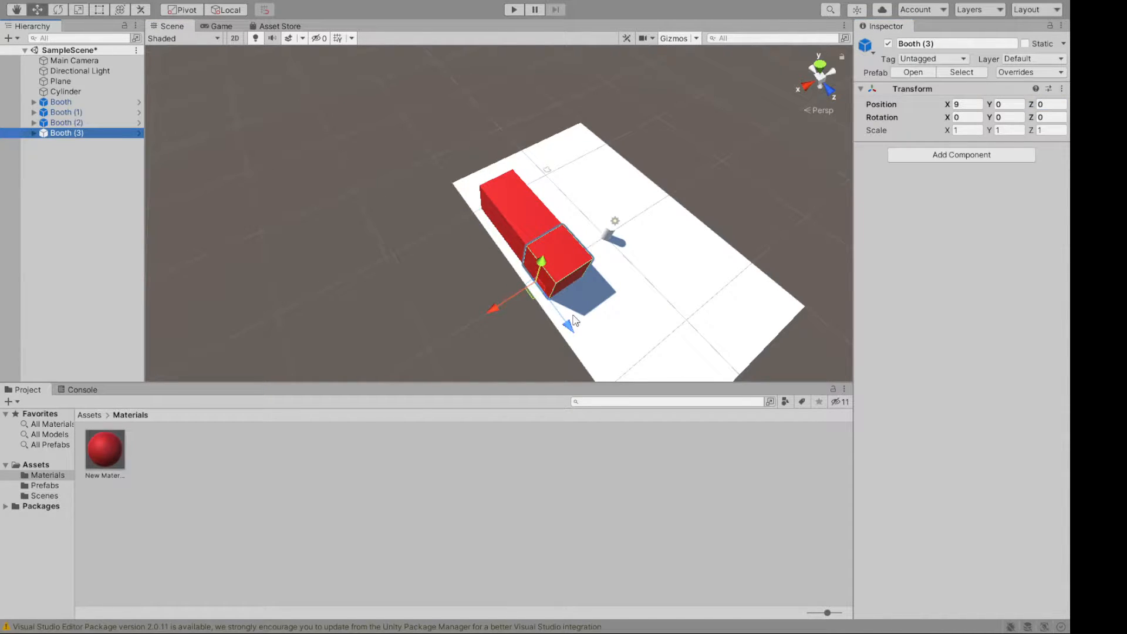
drag(569, 329, 616, 364)
click(1056, 103)
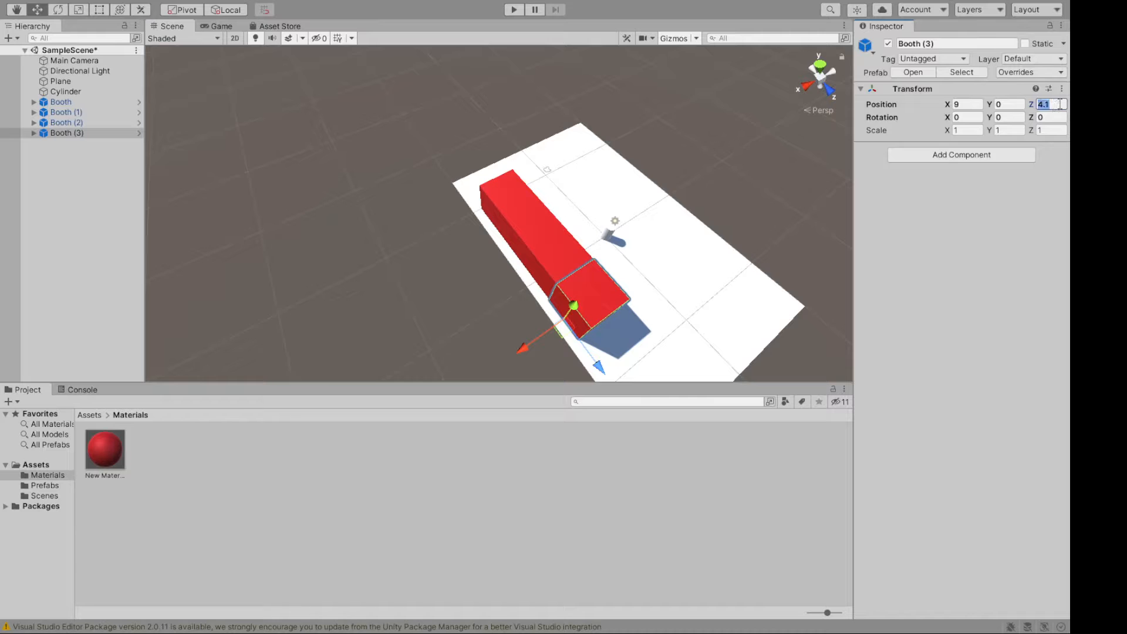
text(4)
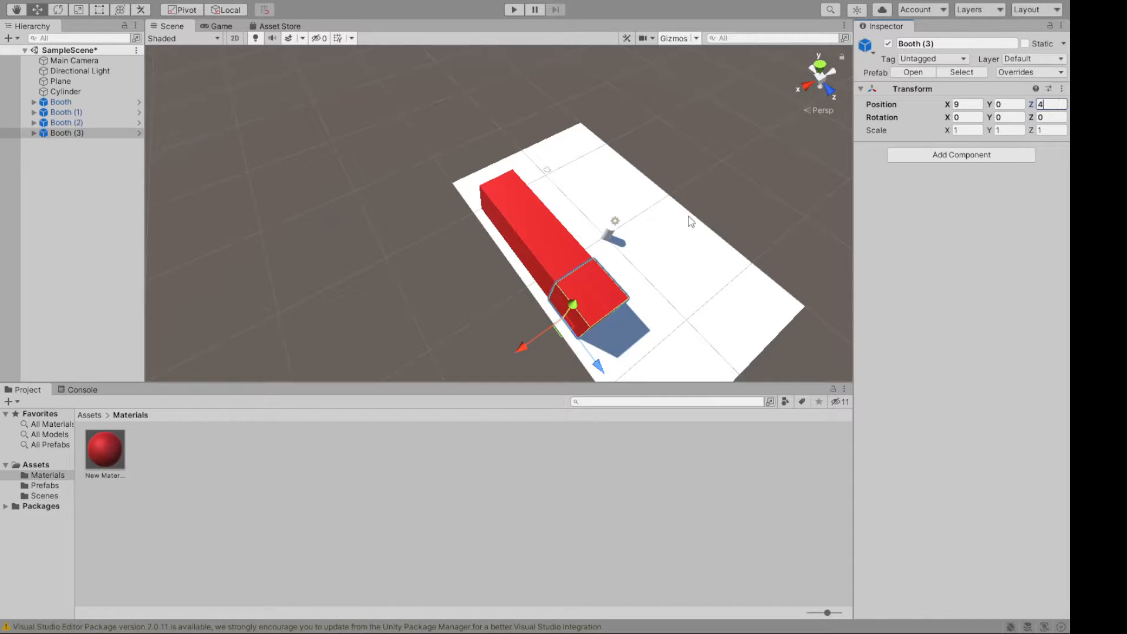
Step: Shorten the ground plane around the booth row, trying a Z scale of 2.5 and settling on 2.4
click(731, 182)
alt+drag(732, 182, 367, 237)
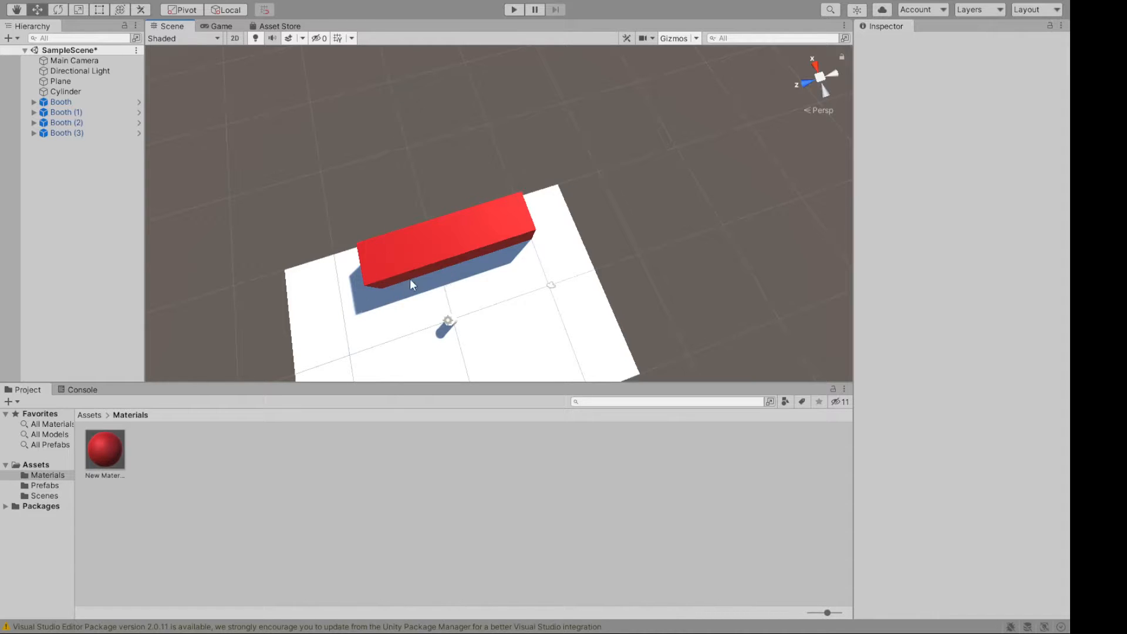
alt+drag(438, 292, 476, 284)
click(514, 277)
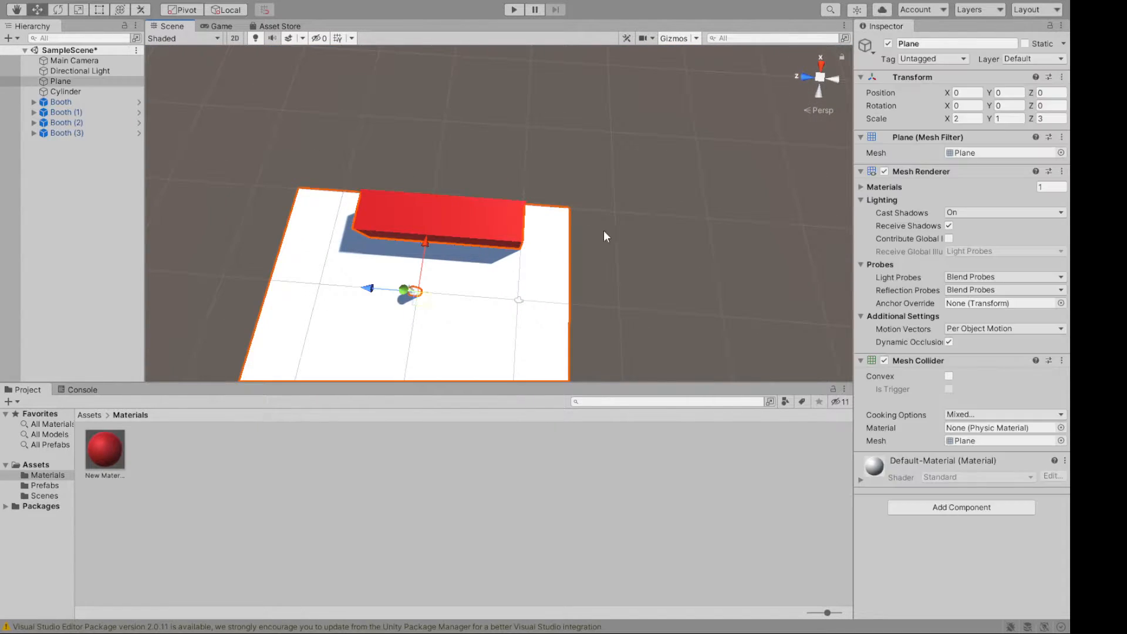
click(1047, 118)
click(1038, 119)
key(BackSpace)
text(2.5)
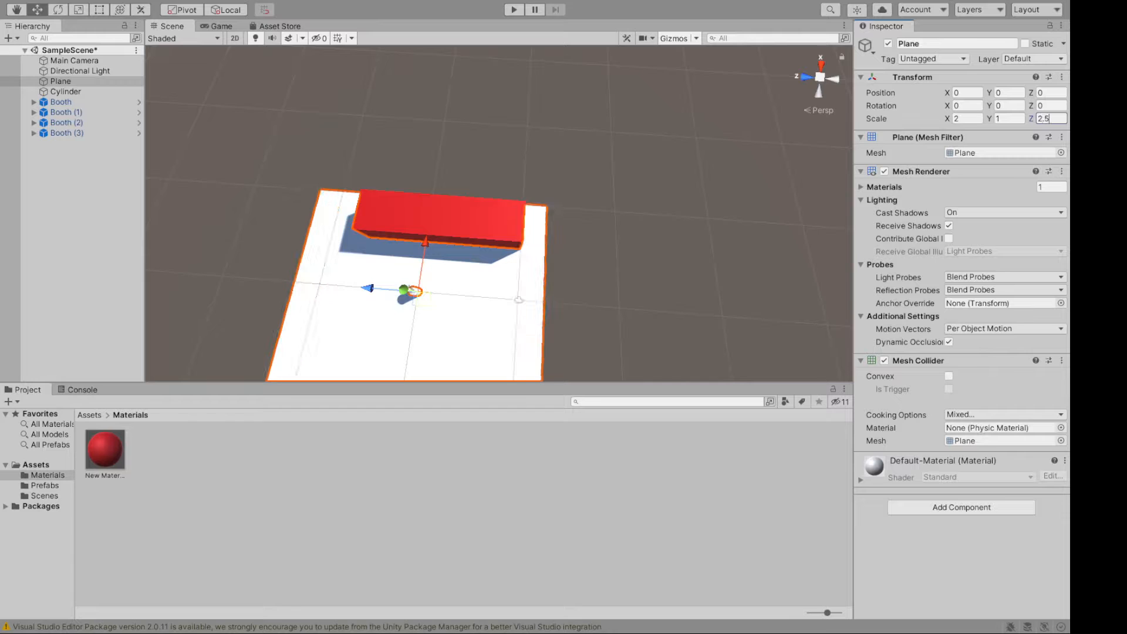
alt+drag(716, 239, 705, 214)
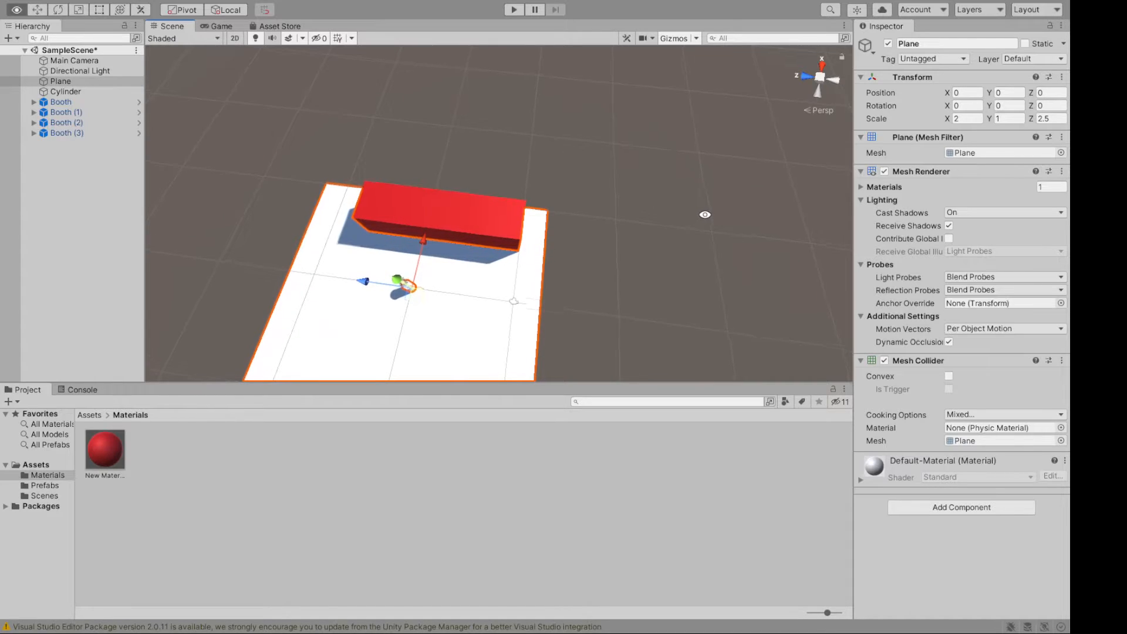
click(1050, 119)
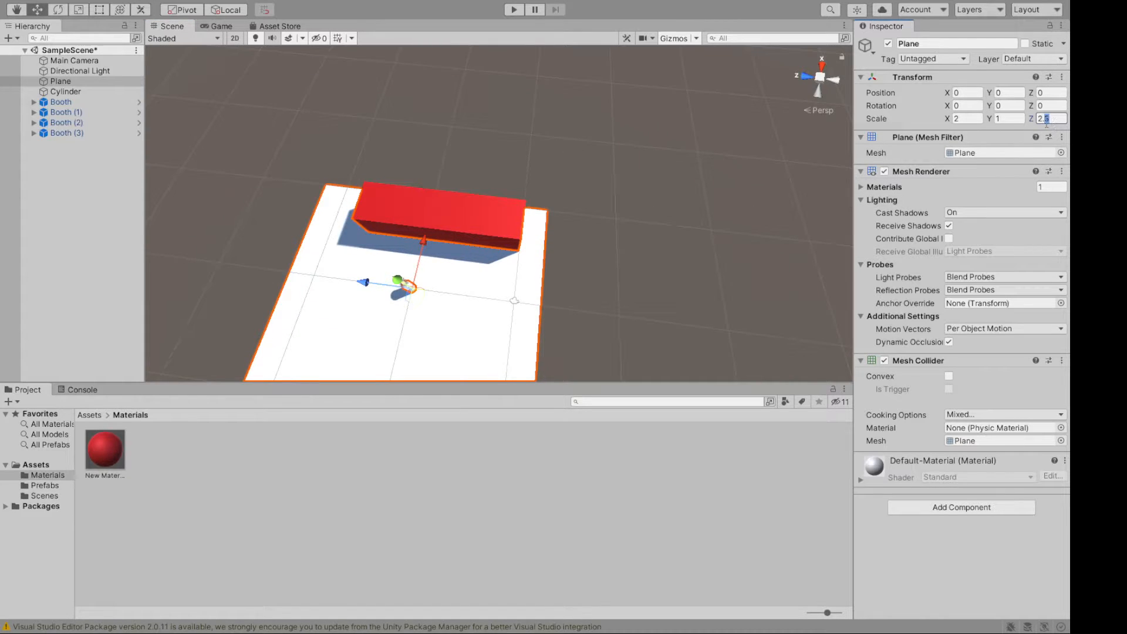
text(2.4)
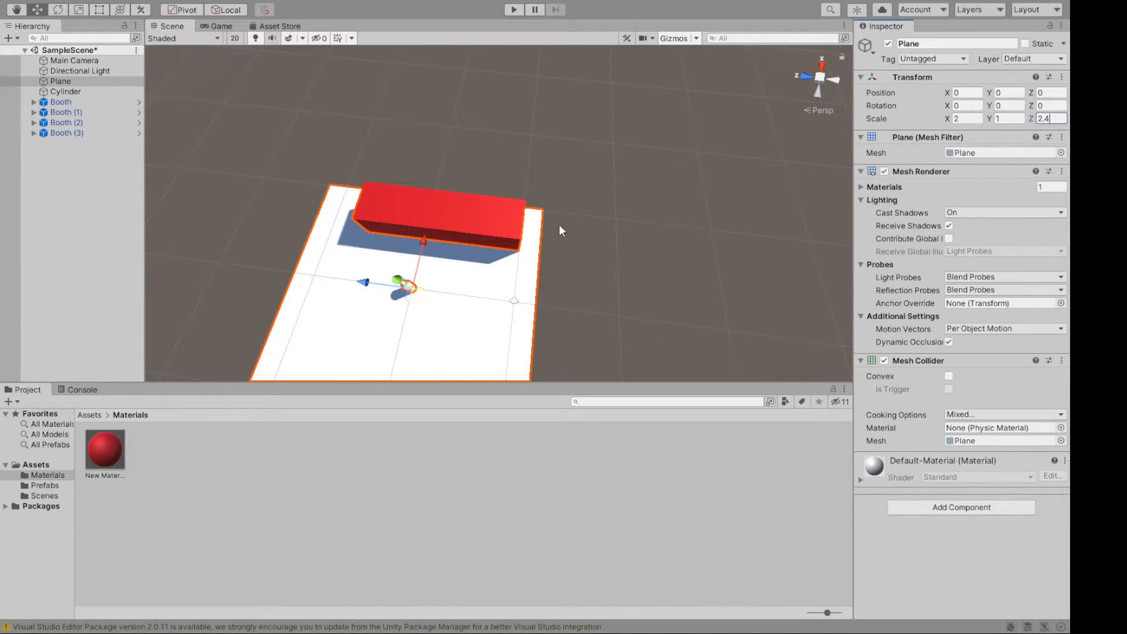
click(624, 227)
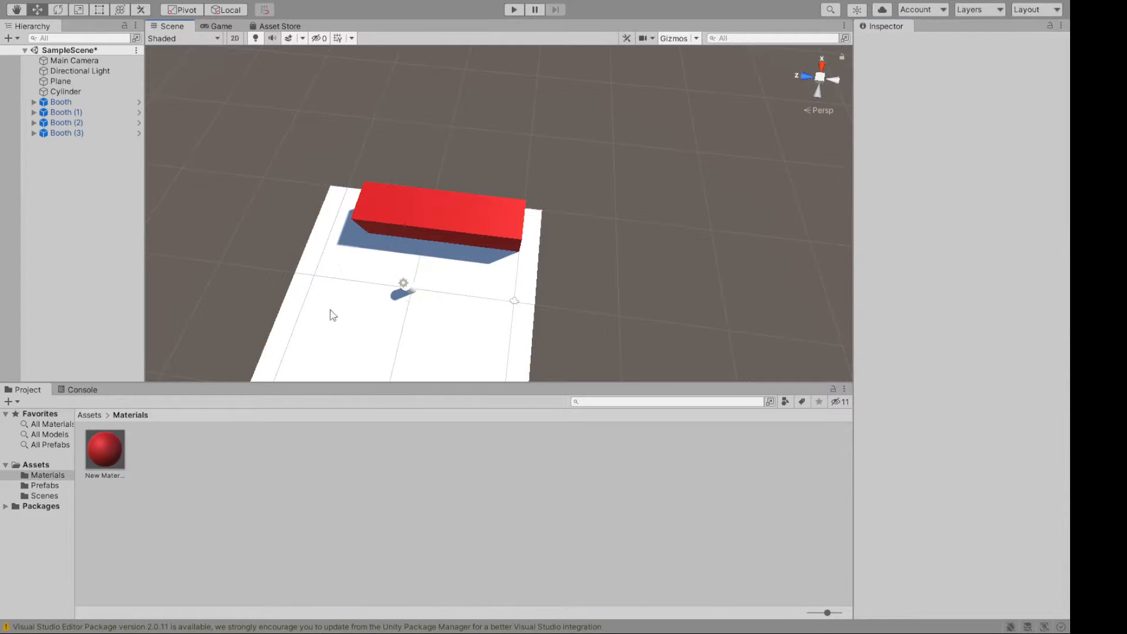
Step: Shift Booth (2) towards the plane's short edge by setting its Z position to -9
alt+drag(233, 225, 240, 263)
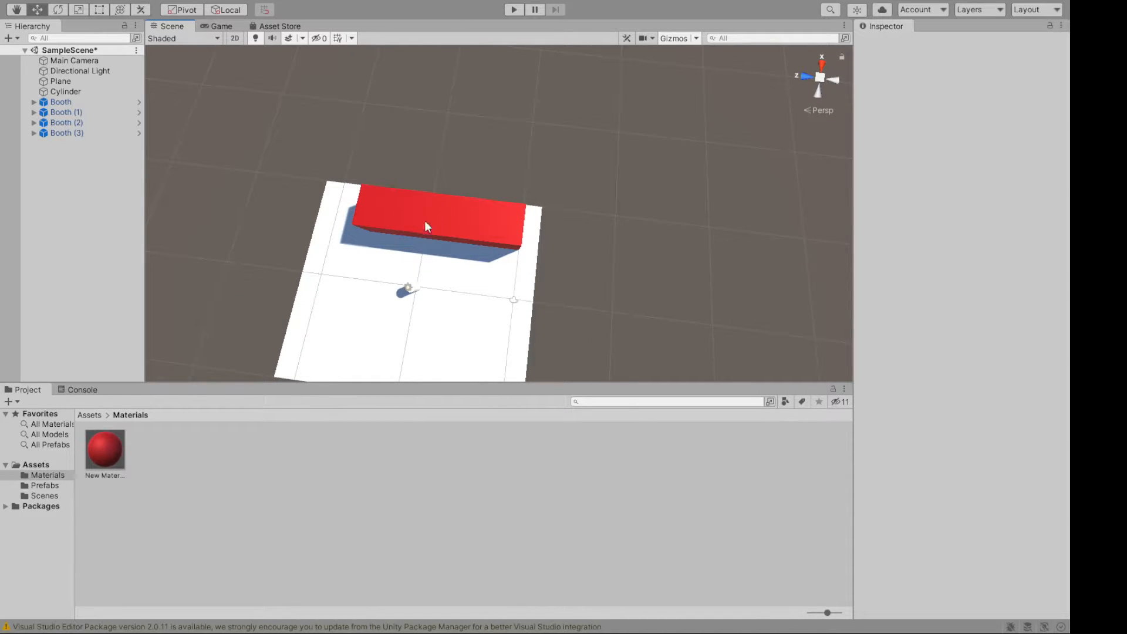
click(343, 216)
click(384, 213)
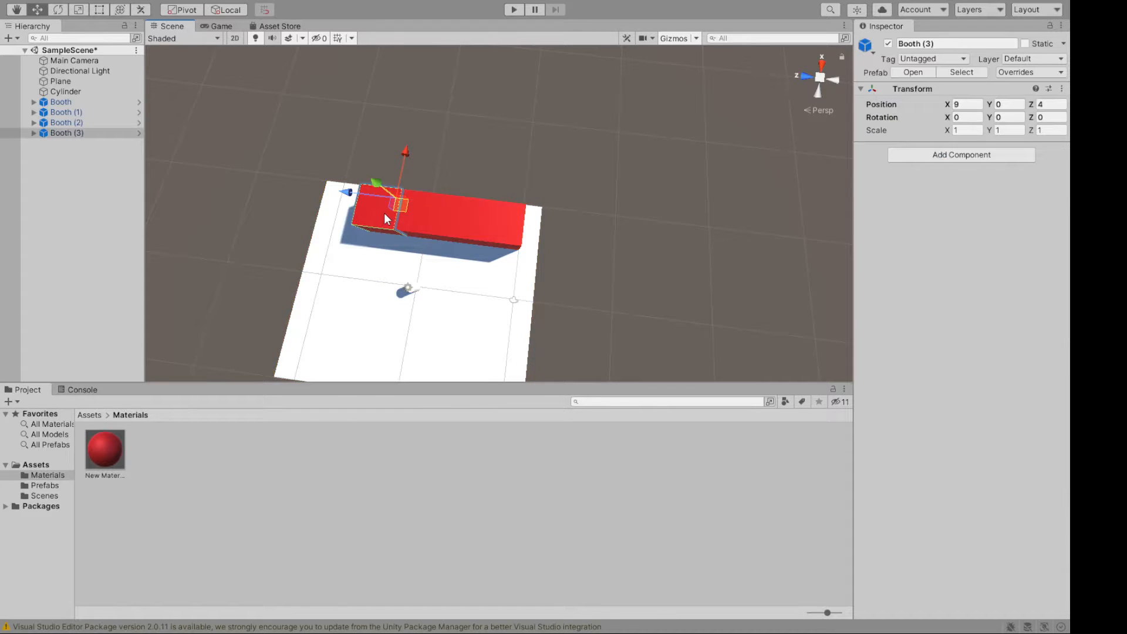
click(335, 216)
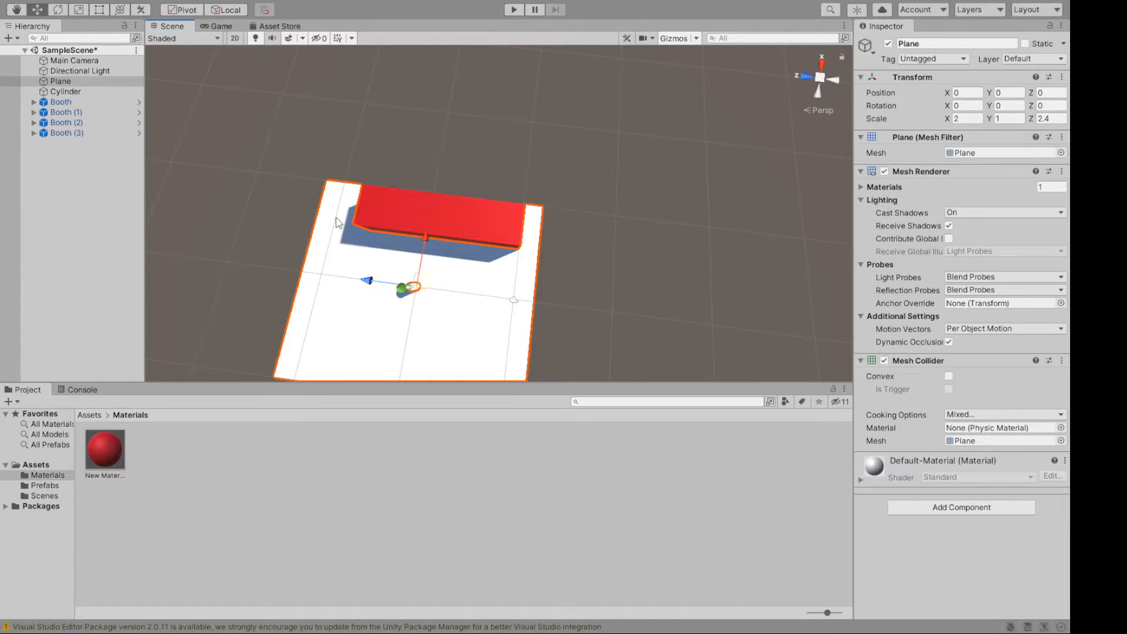
alt+drag(327, 247, 477, 239)
click(508, 231)
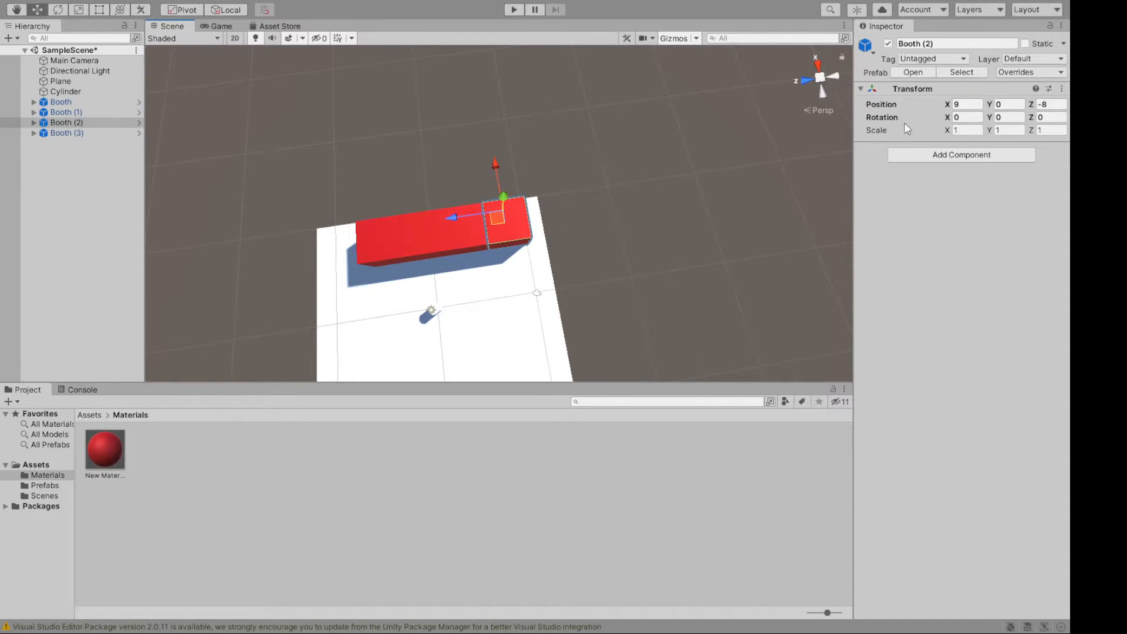
click(1052, 104)
text(-9)
Step: Close the gap to Booth (2) by trying a Z position of -3 for Booth (1) and settling on -5
click(456, 234)
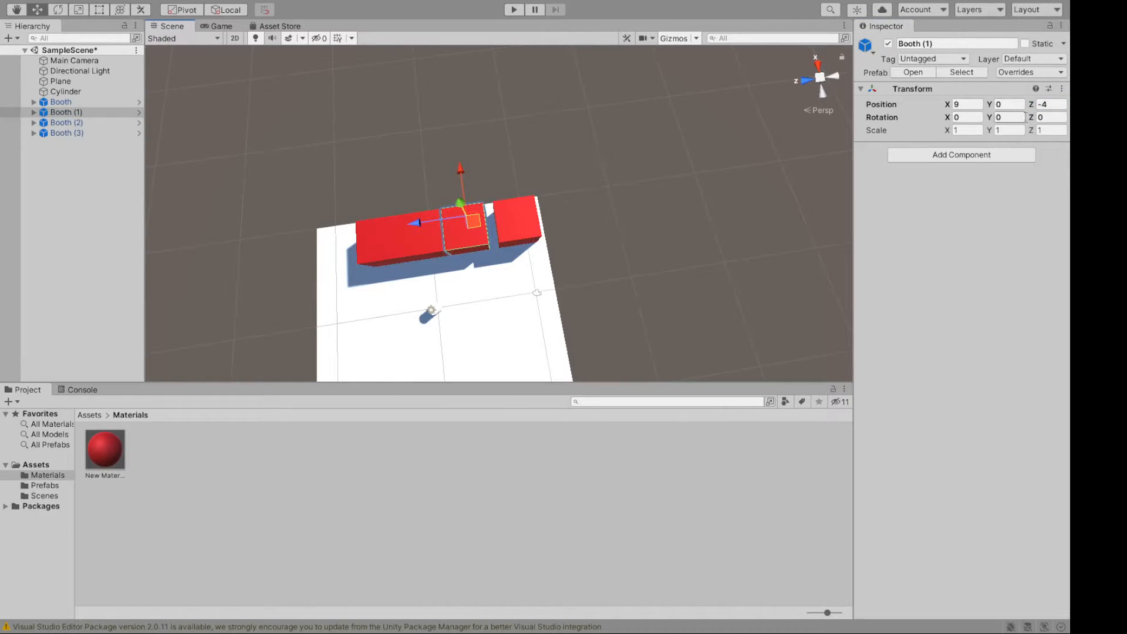
click(1052, 104)
text(-3)
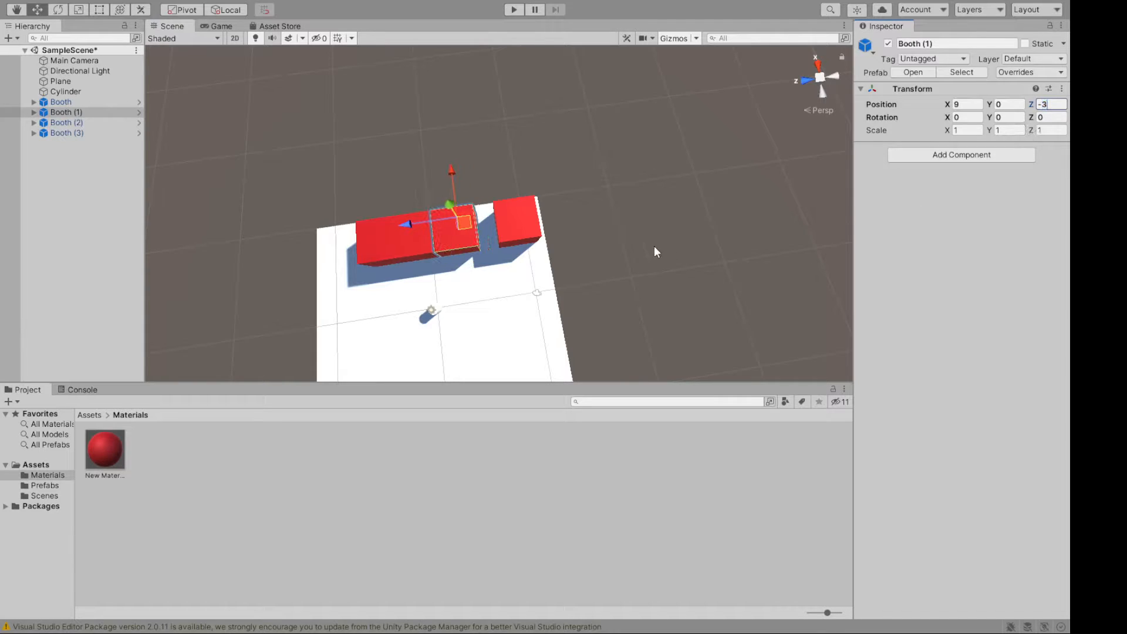
text(3)
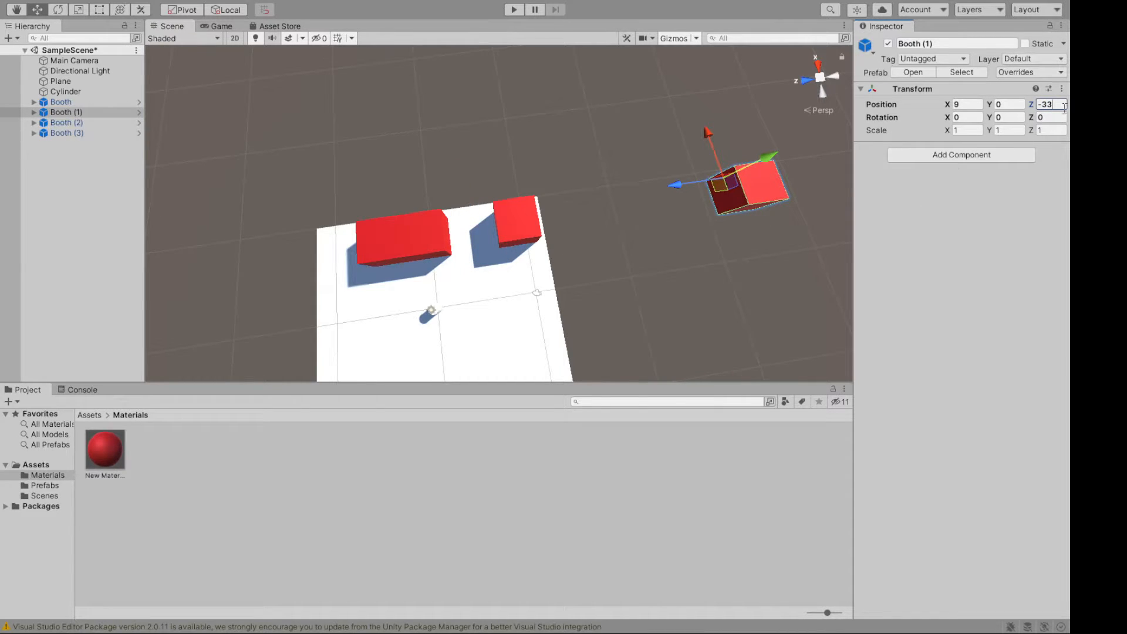
key(BackSpace)
key(BackSpace)
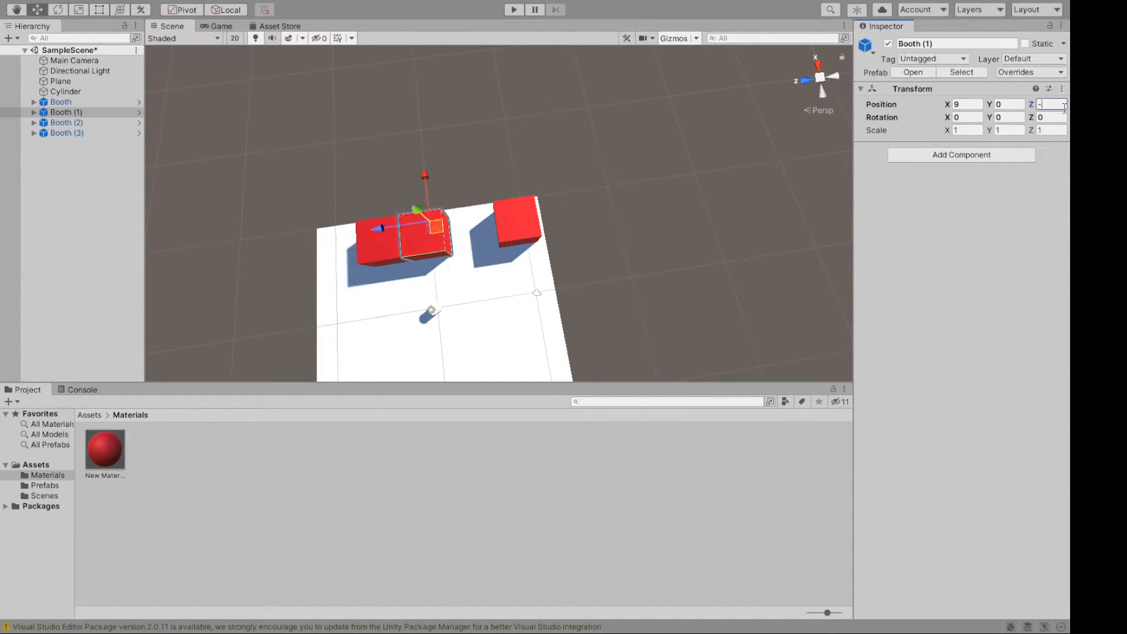
text(3)
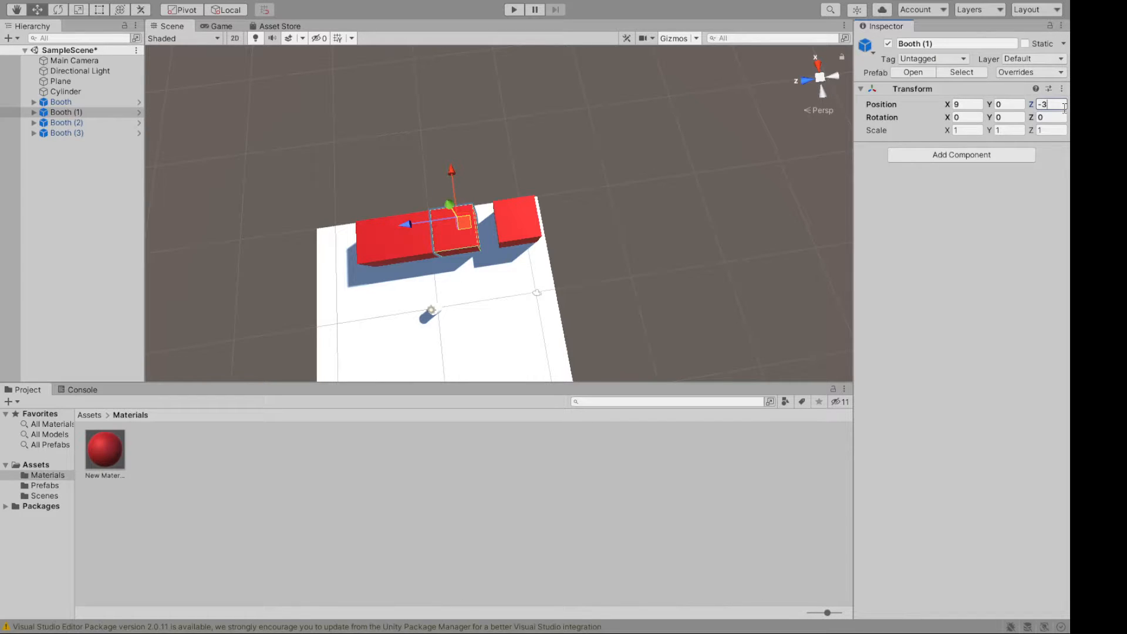
key(BackSpace)
text(5)
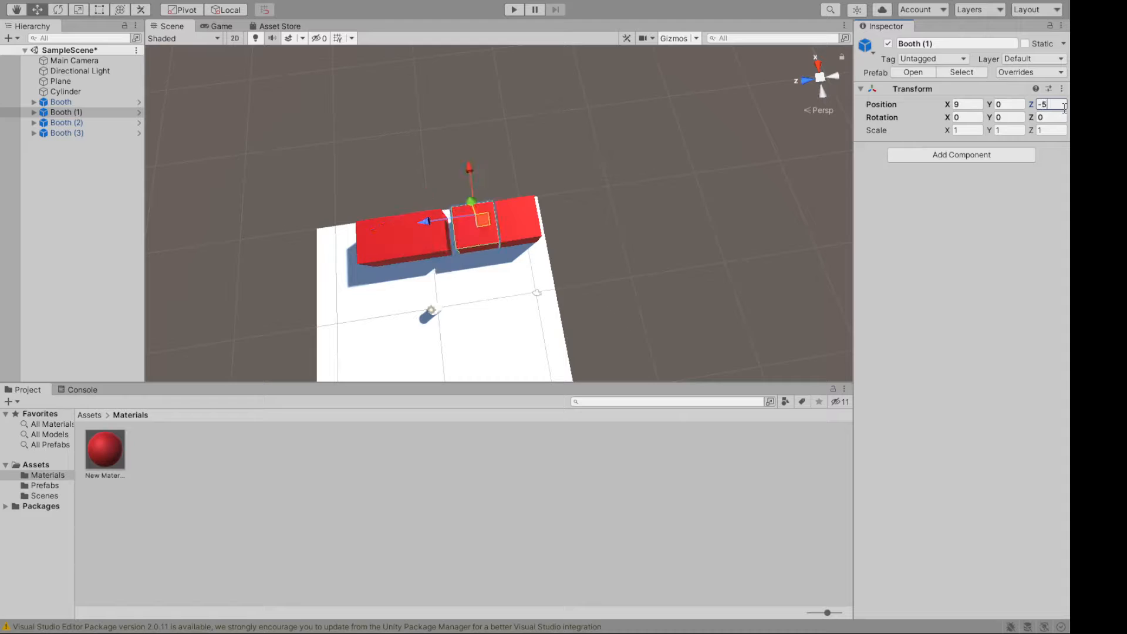
Step: Place the original Booth directly against Booth (1) by setting its Z position to -1
click(445, 232)
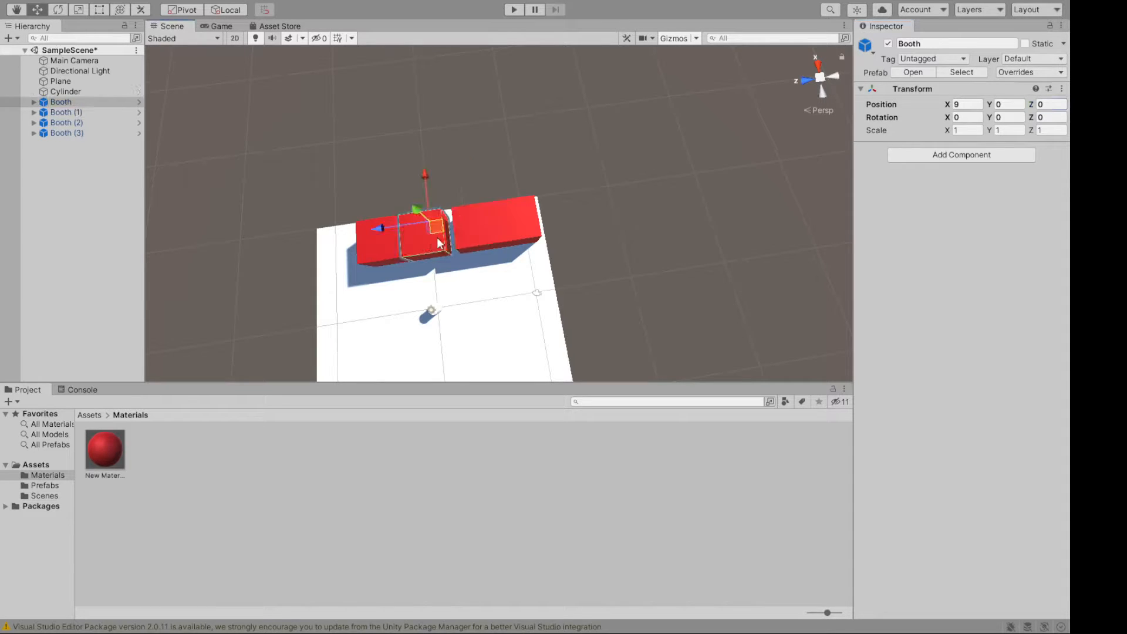
click(1063, 104)
text(-14)
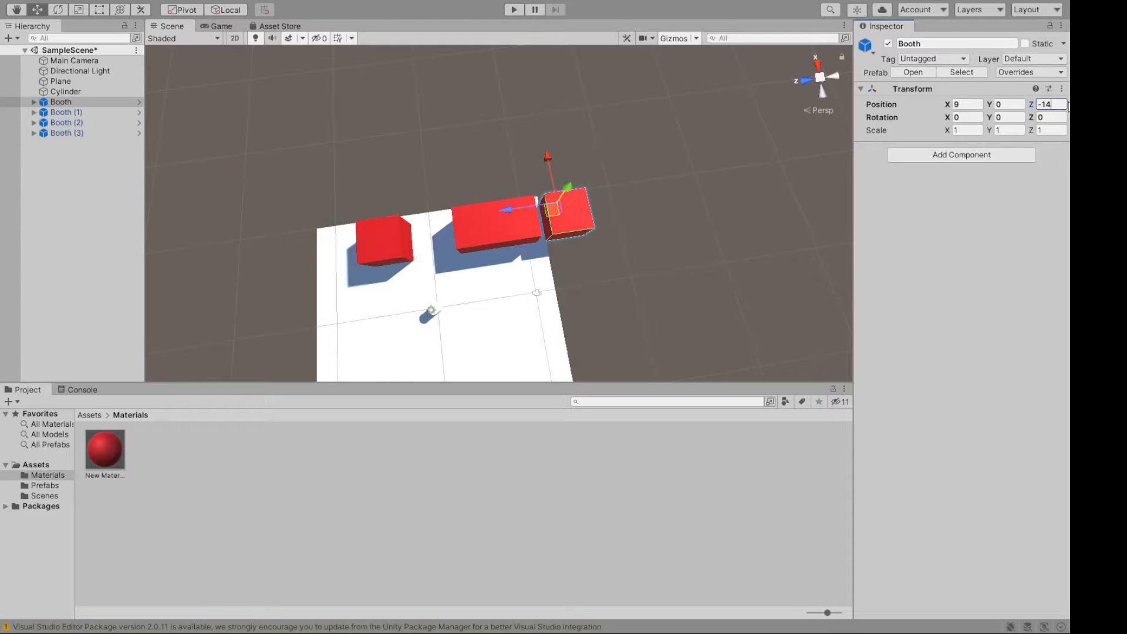
key(BackSpace)
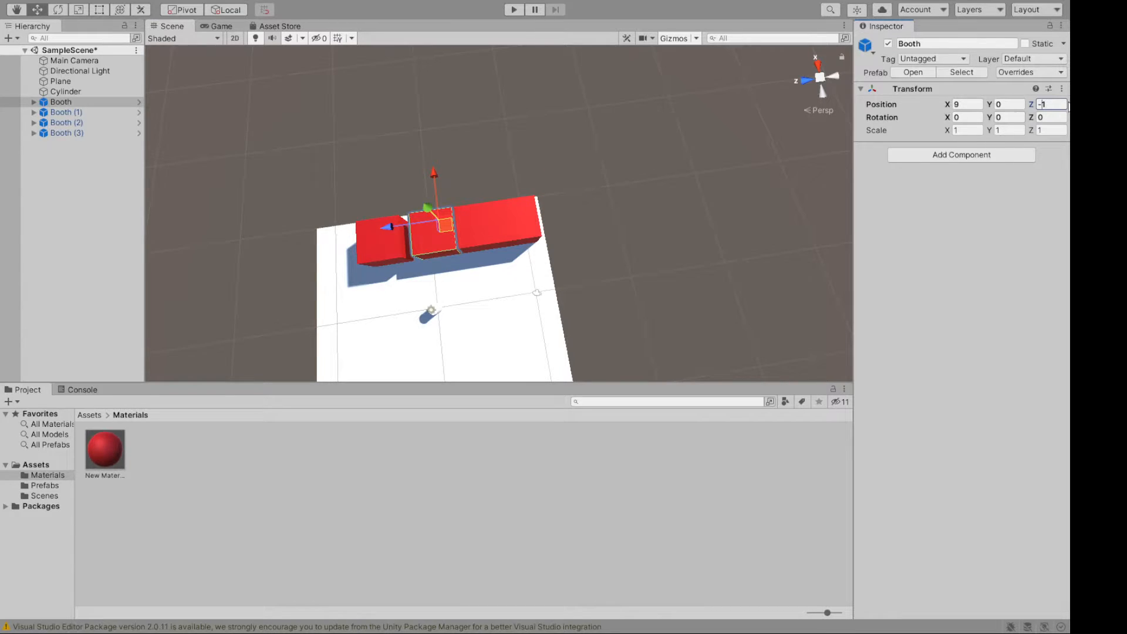
Step: Set Booth (3)'s Z position to 3 so that it adjoins the original Booth
click(396, 252)
click(1048, 106)
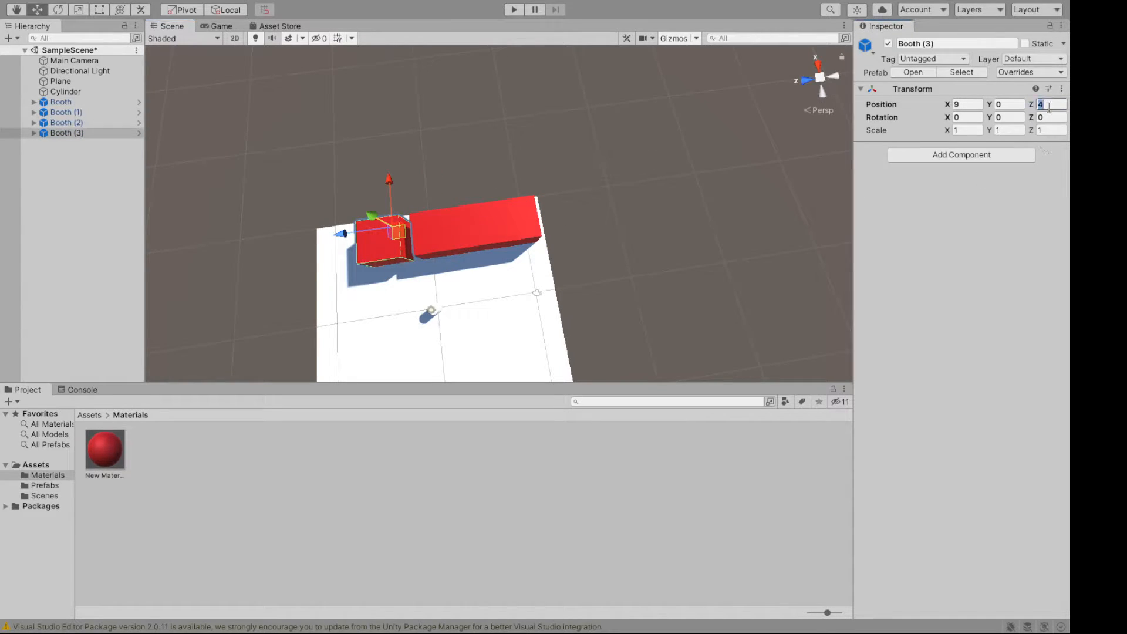
text(3)
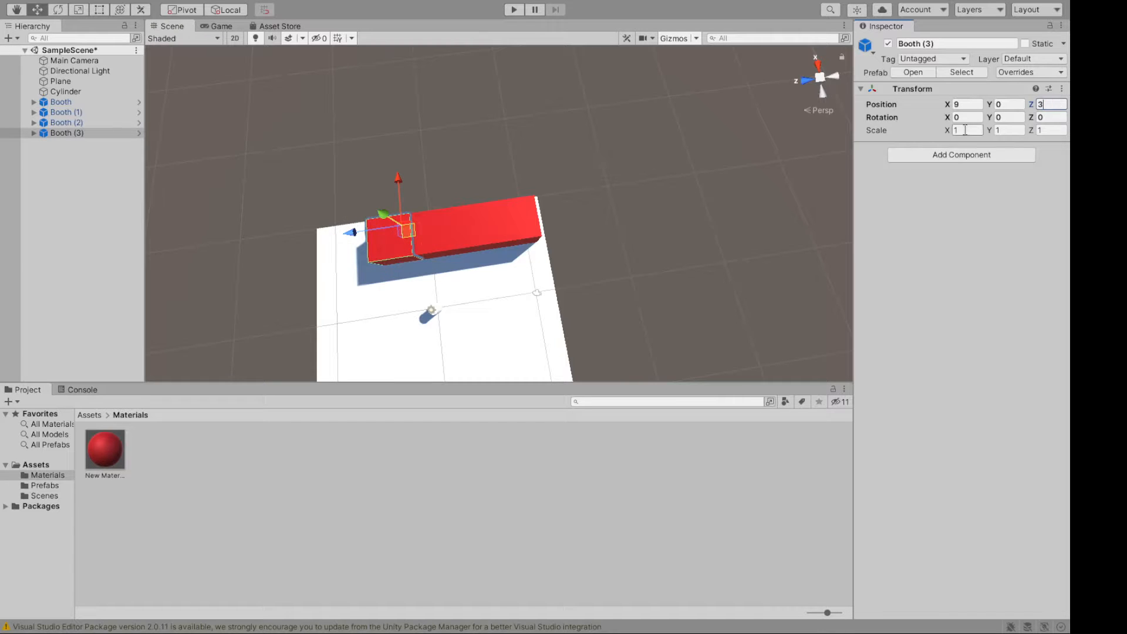
Step: Examine how the booth row sits on the plane from different angles, checking individual booths and the plane
click(694, 260)
alt+drag(650, 254, 517, 259)
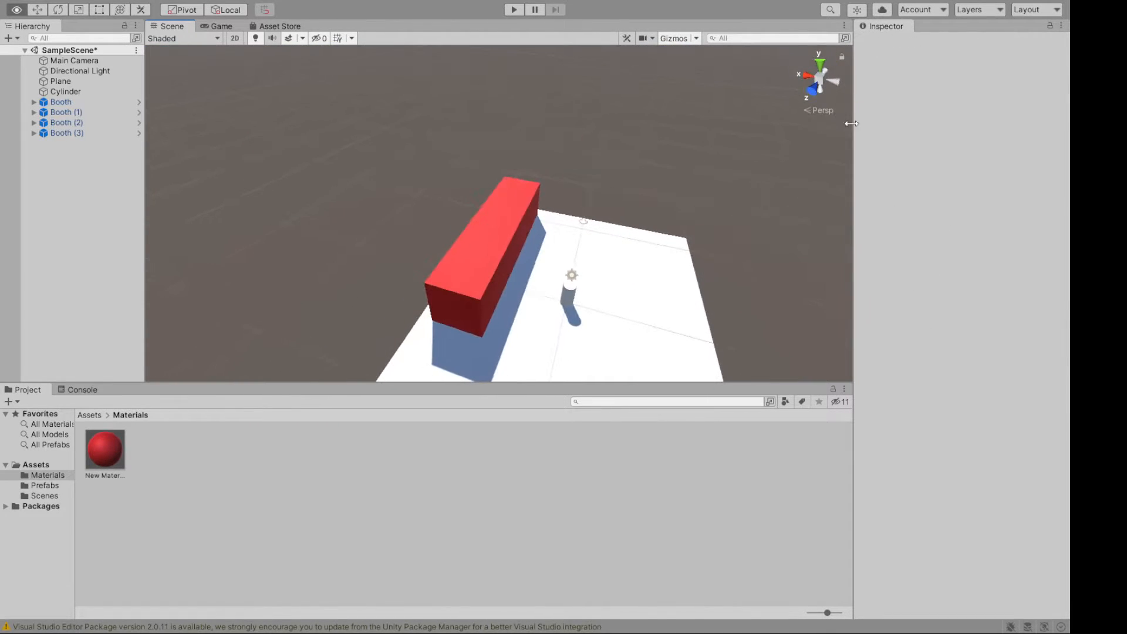
click(469, 275)
click(502, 217)
click(532, 184)
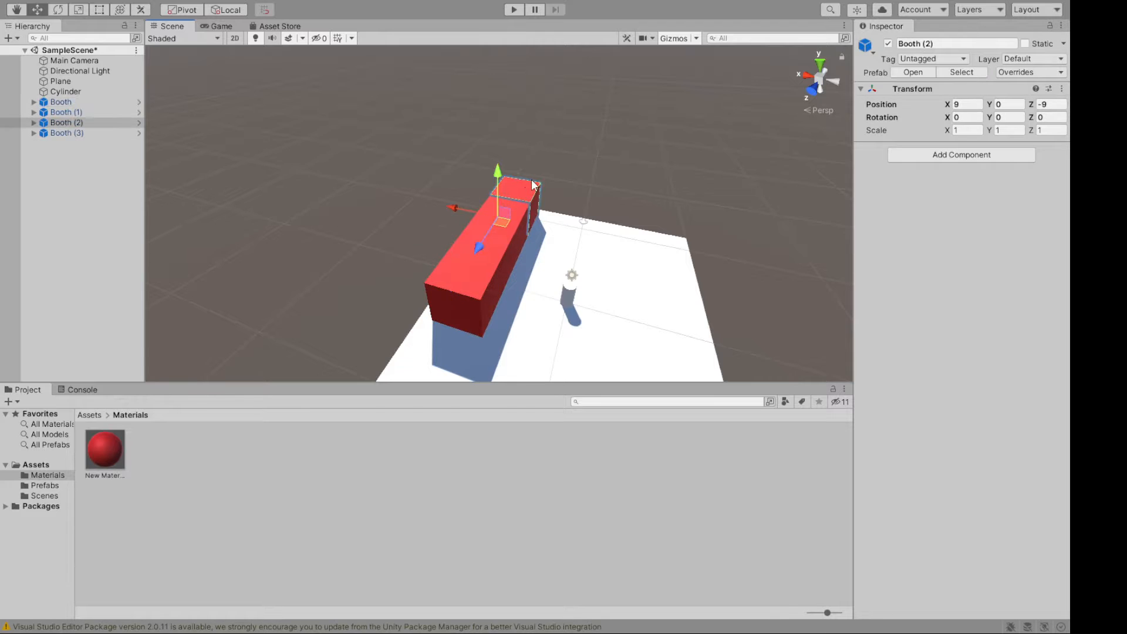
click(506, 219)
click(639, 286)
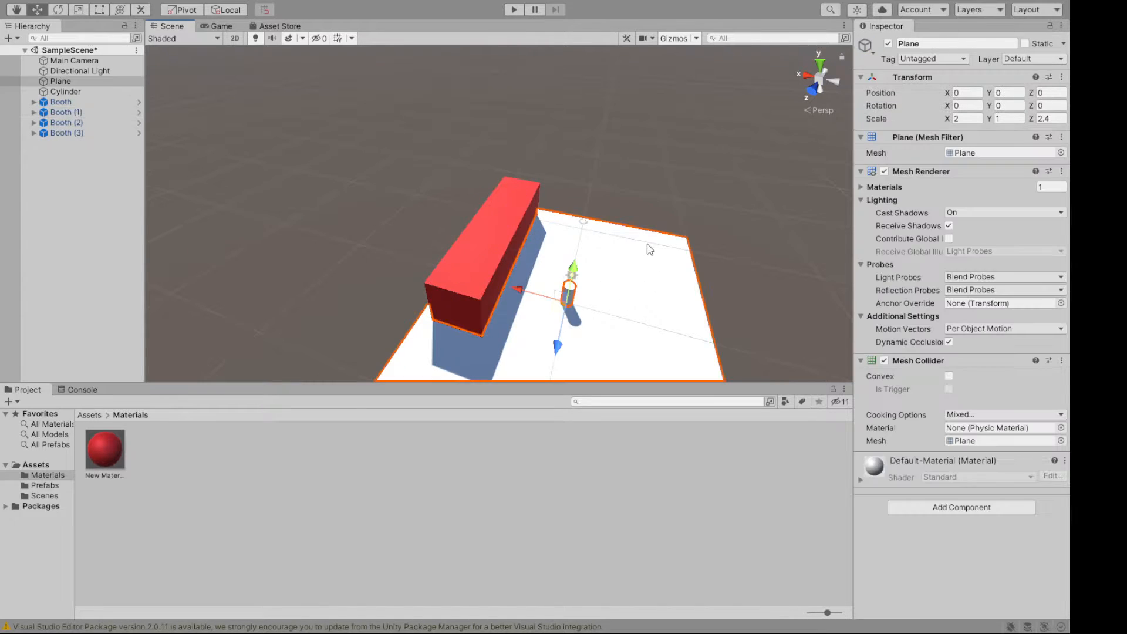
alt+drag(719, 225, 875, 335)
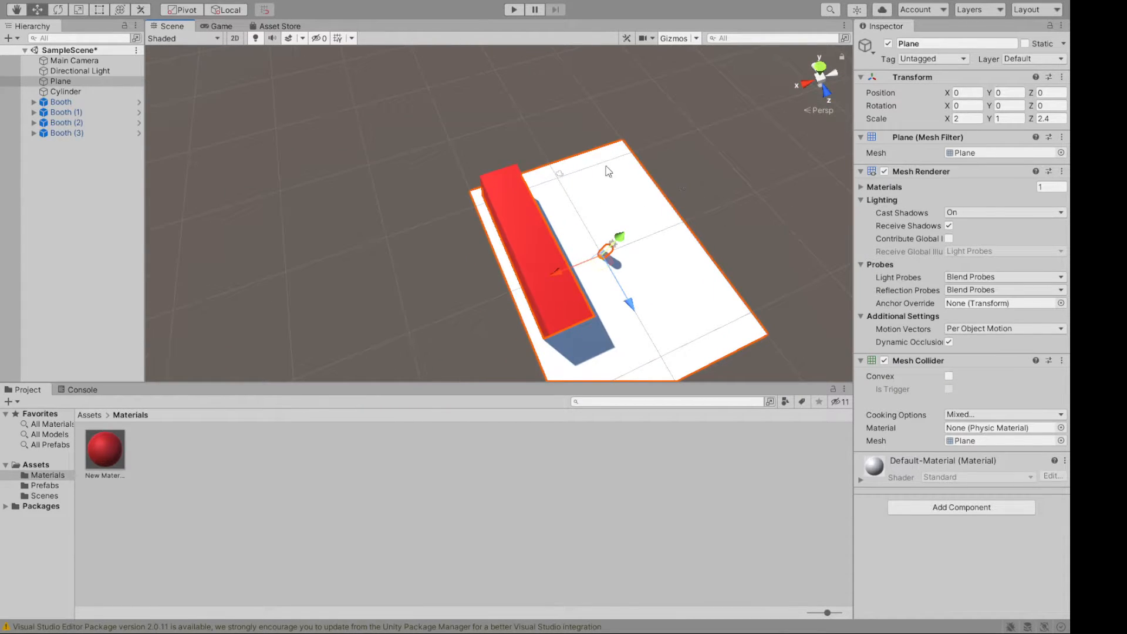
Step: Add a cube to the scene and move it along X to about -3.45, onto the plane's open side
alt+drag(641, 171, 651, 232)
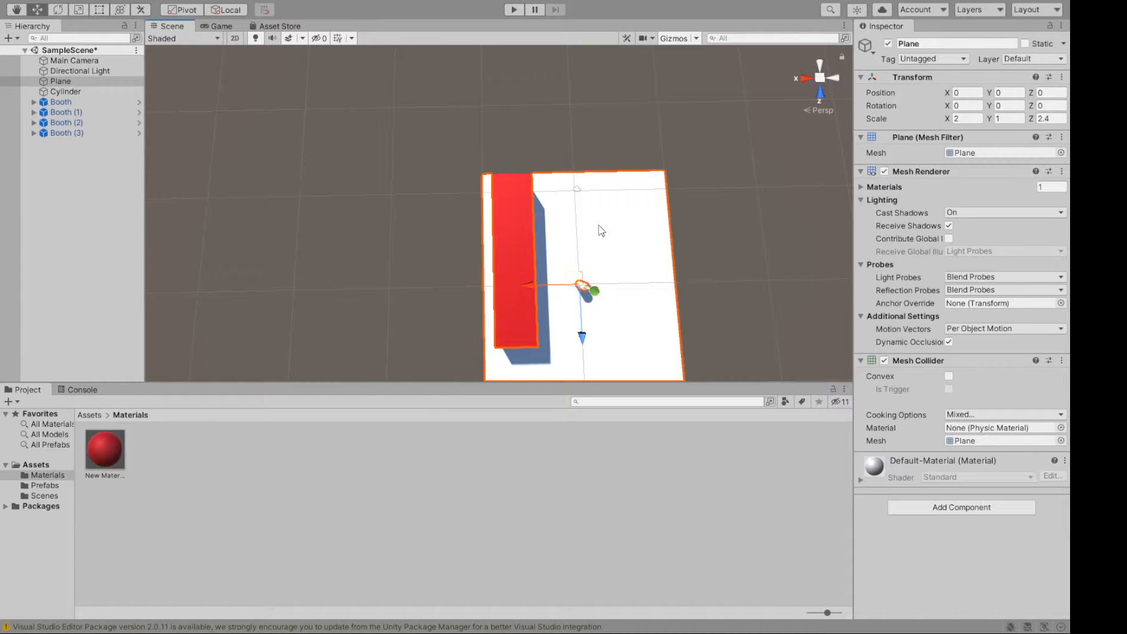
right_click(65, 161)
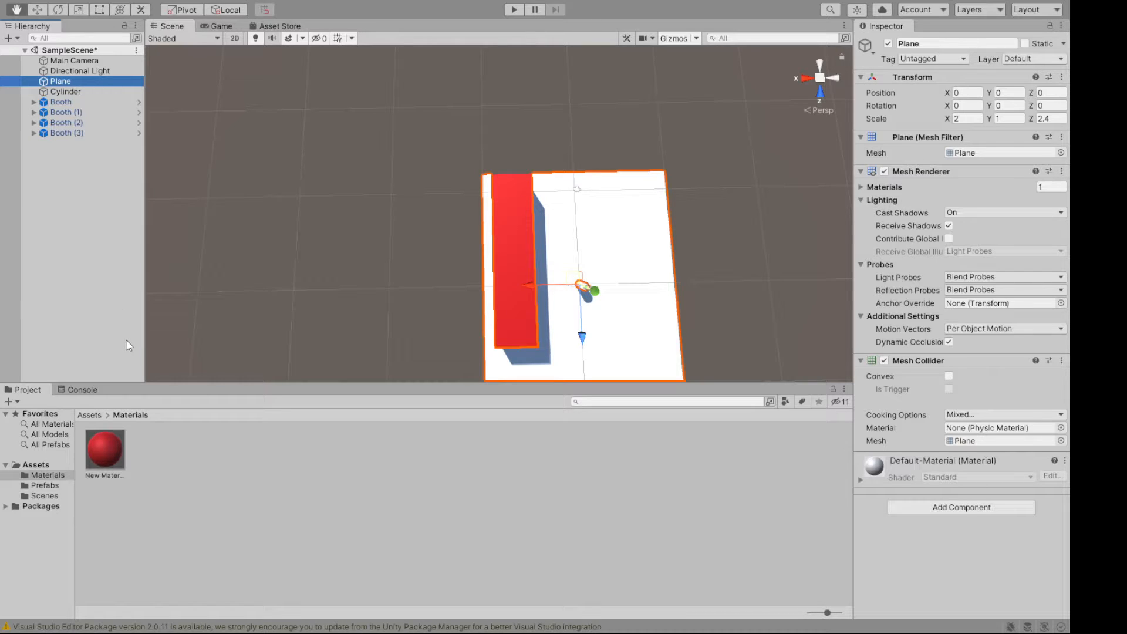
click(217, 336)
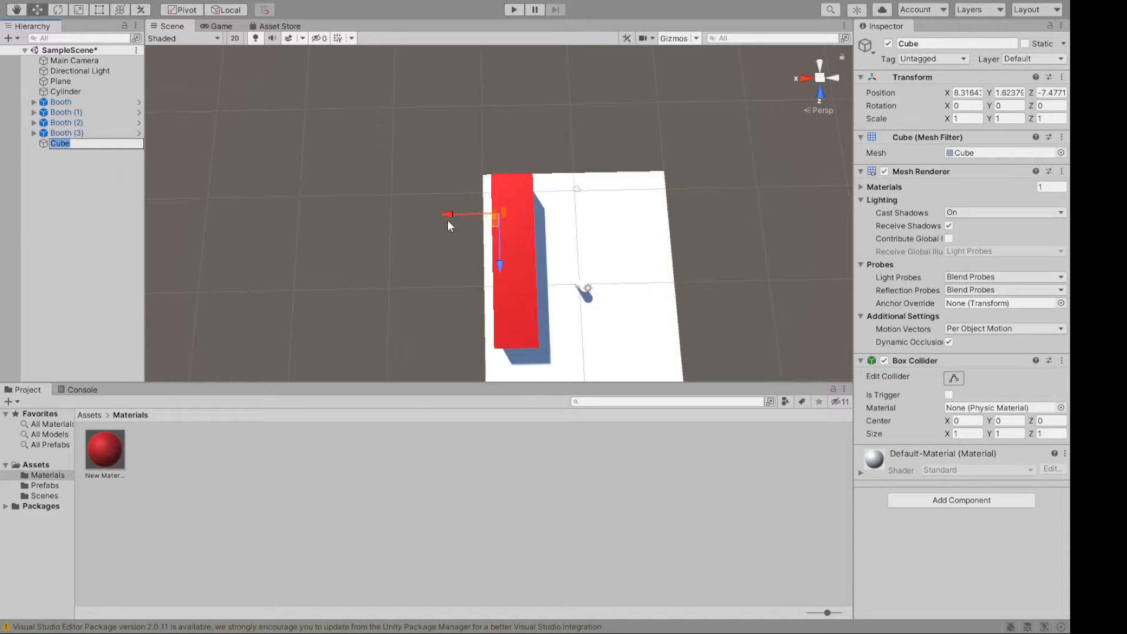
drag(448, 215, 564, 215)
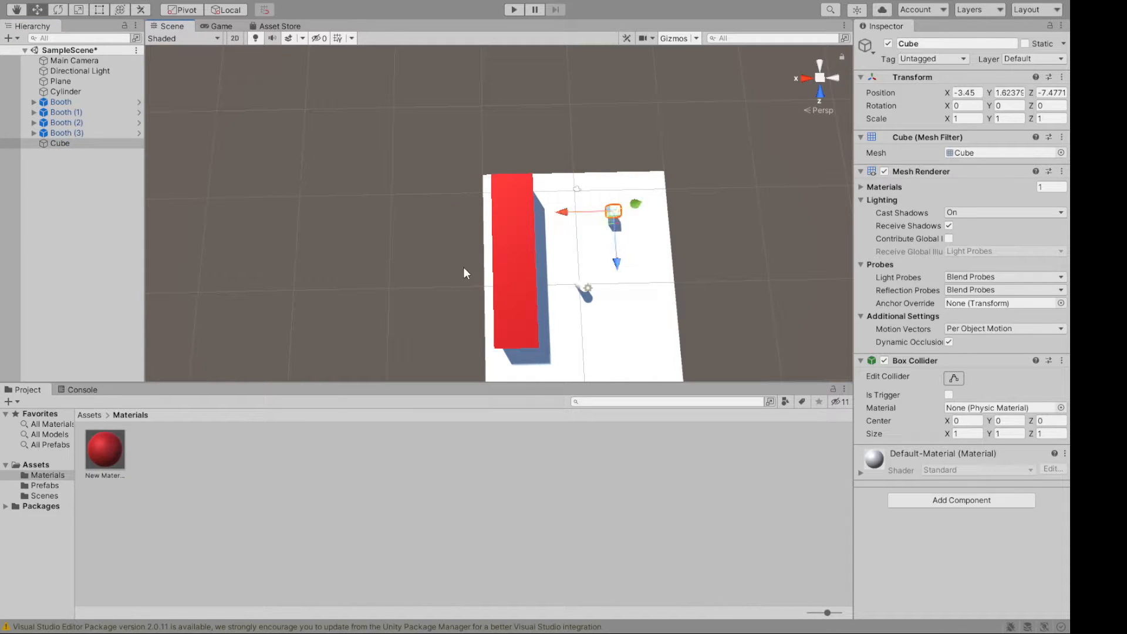
alt+drag(395, 254, 411, 205)
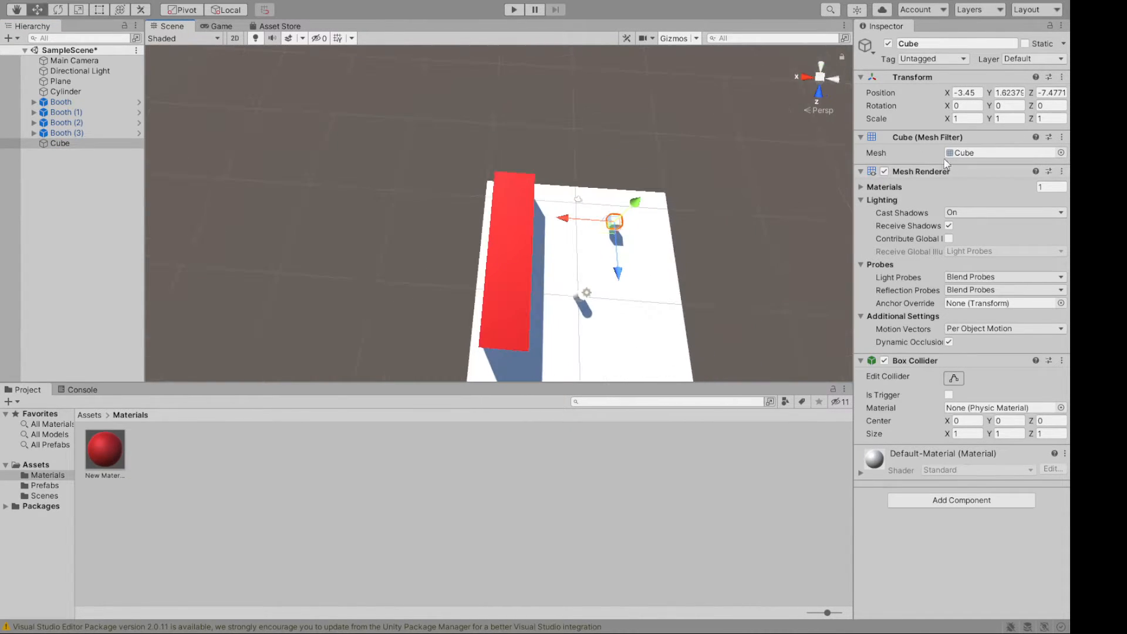
Step: Reset the cube's position to 0, 0, 0 and move it along X to about -3.98
click(965, 92)
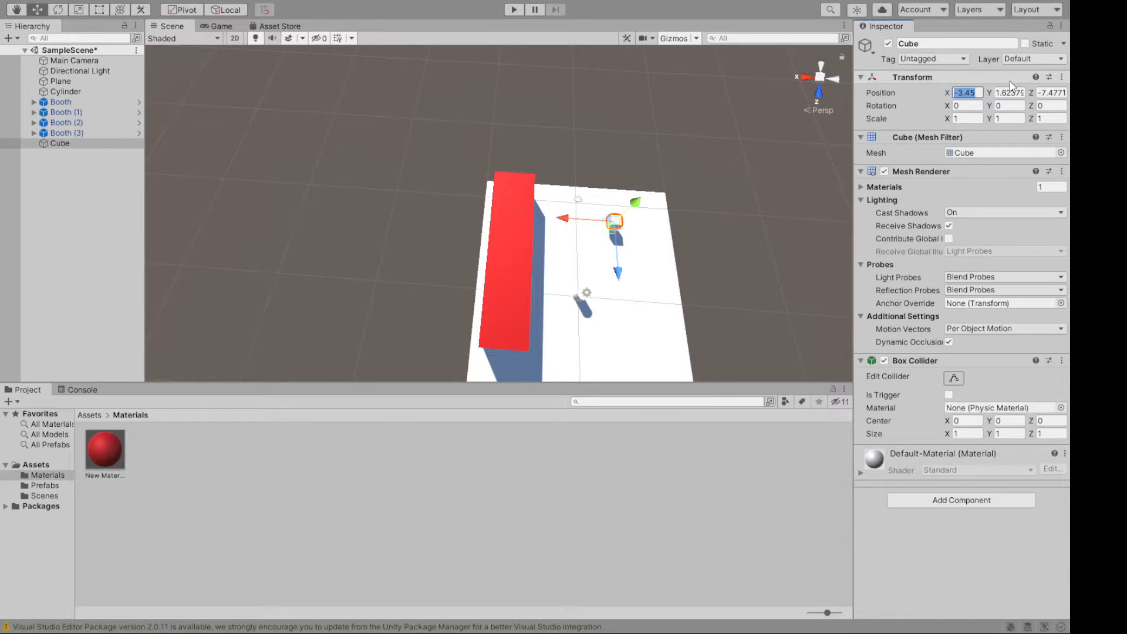
text(0)
key(Tab)
text(0)
key(Tab)
text(0)
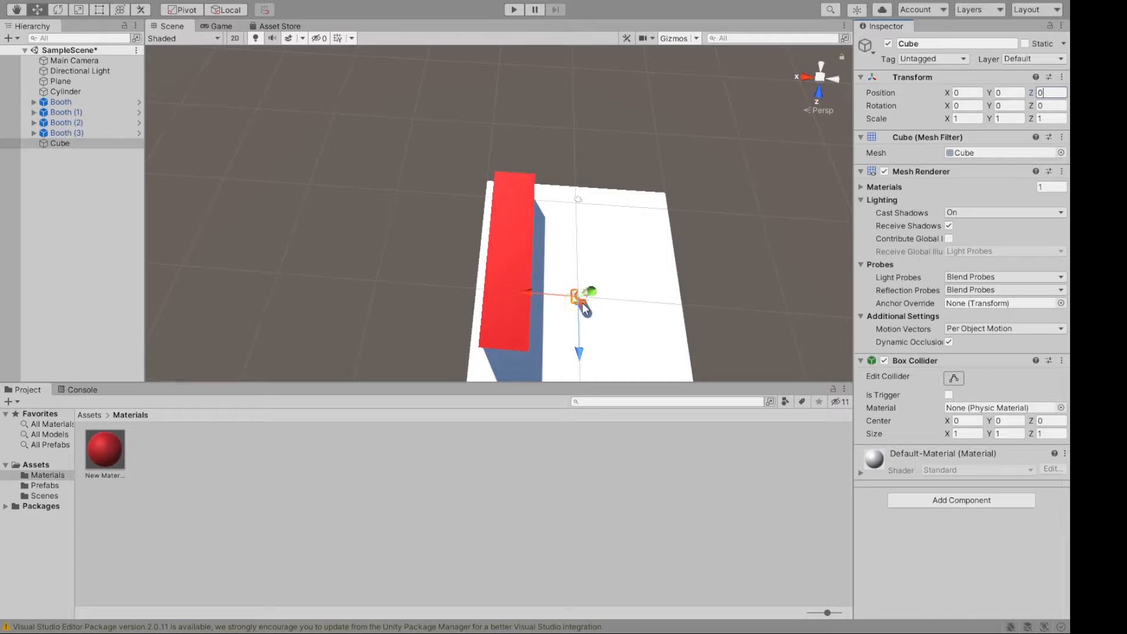
drag(529, 294, 568, 299)
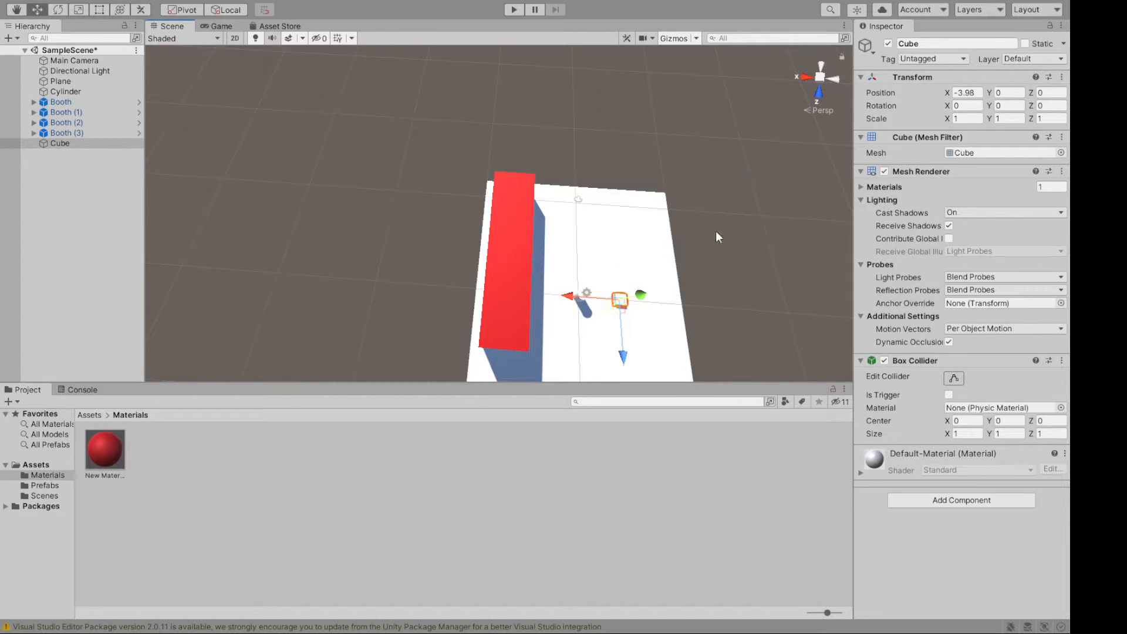
Step: Scale the cube to 3 in X and 4 in Y, and raise it to a Y position of 2
click(965, 119)
text(3)
middle_drag(722, 221, 598, 136)
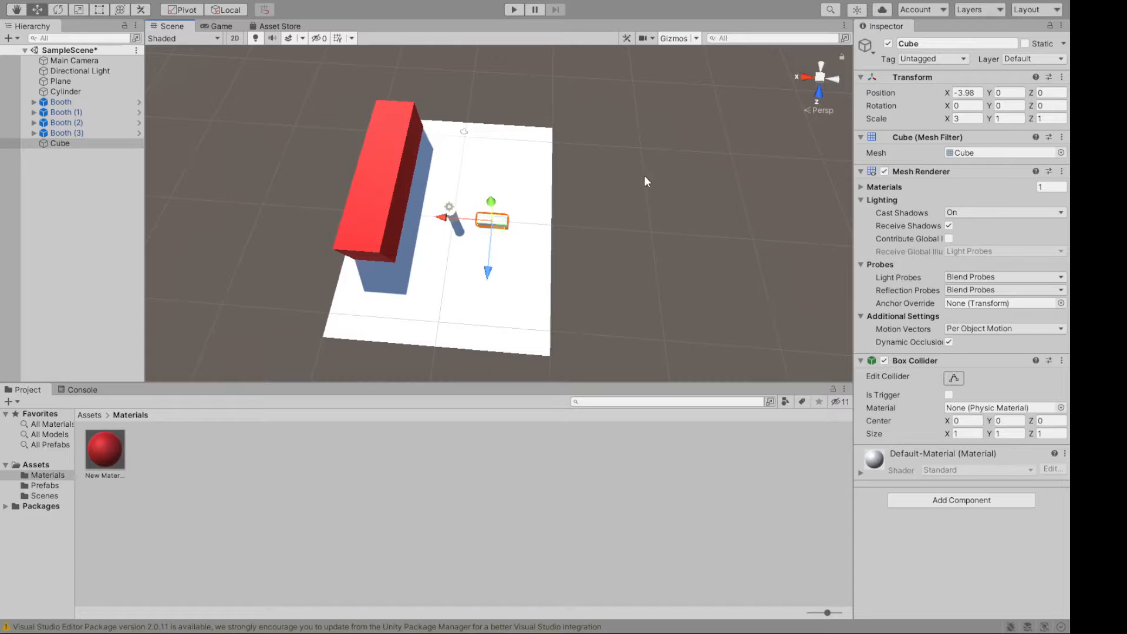
click(1010, 118)
text(4)
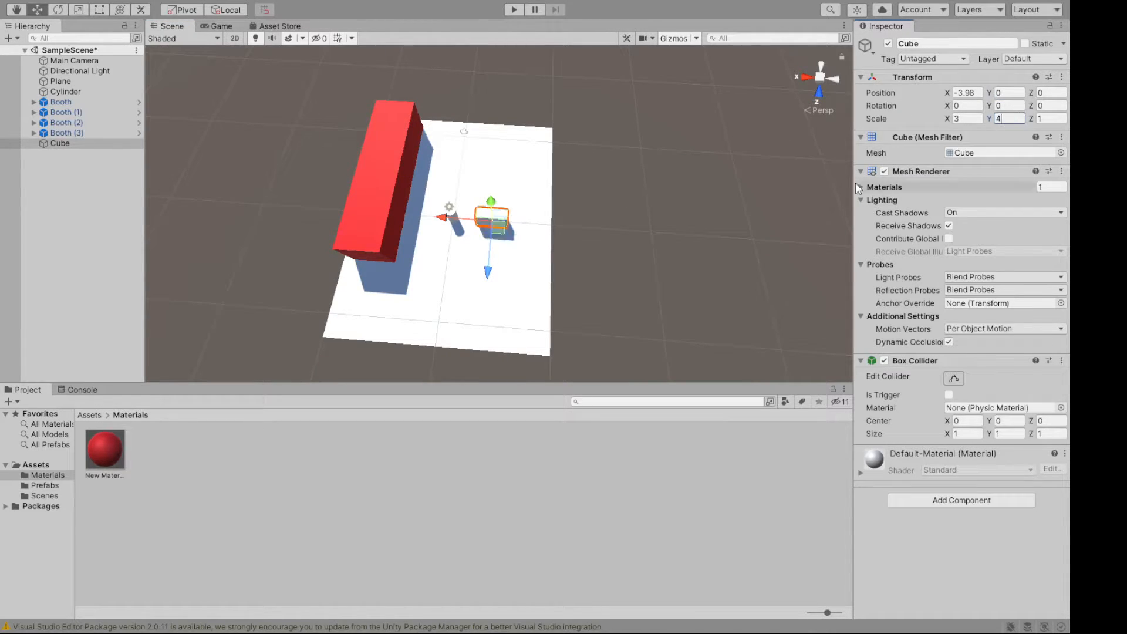
click(1008, 94)
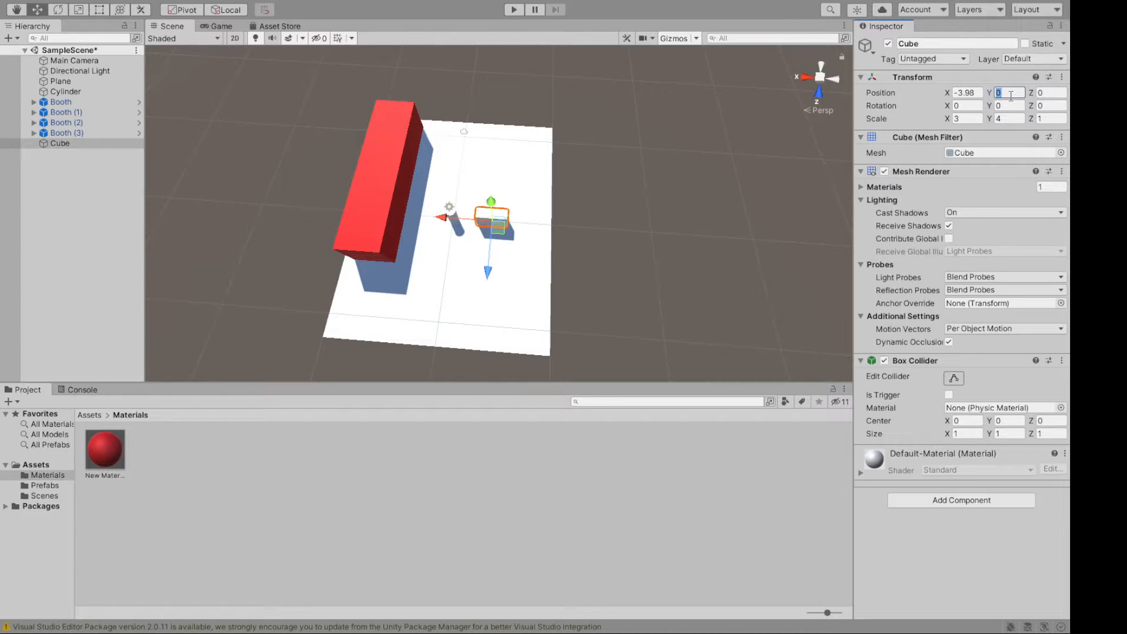
text(2)
alt+drag(633, 225, 659, 276)
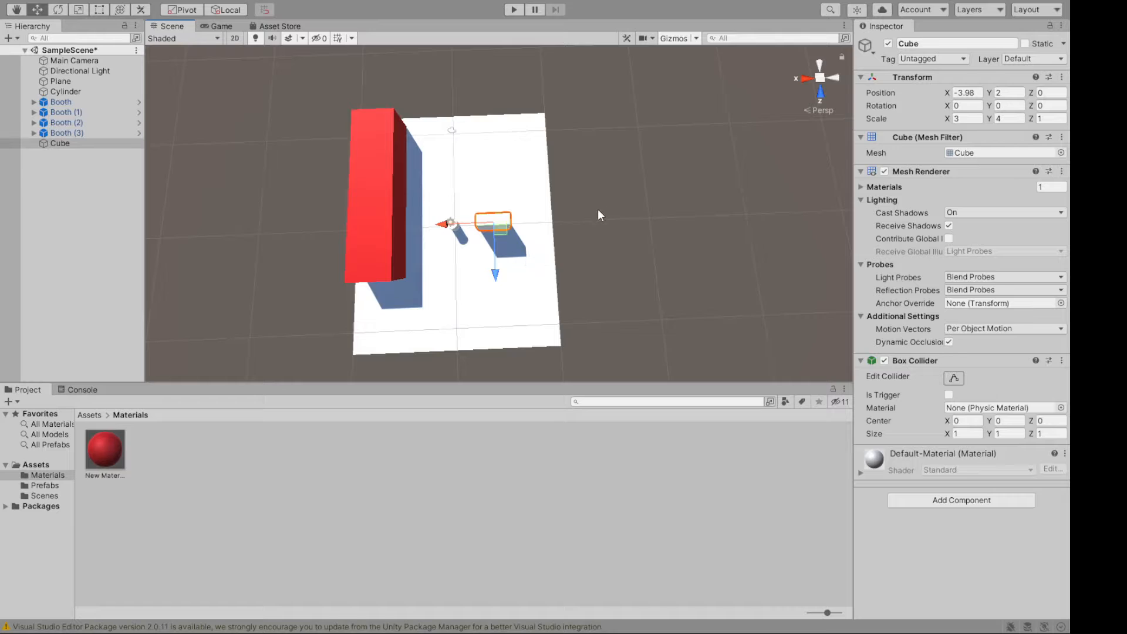
Step: Stretch the cube to a Z scale of 18 and shift it to a Z position of -2
click(1049, 119)
text(18)
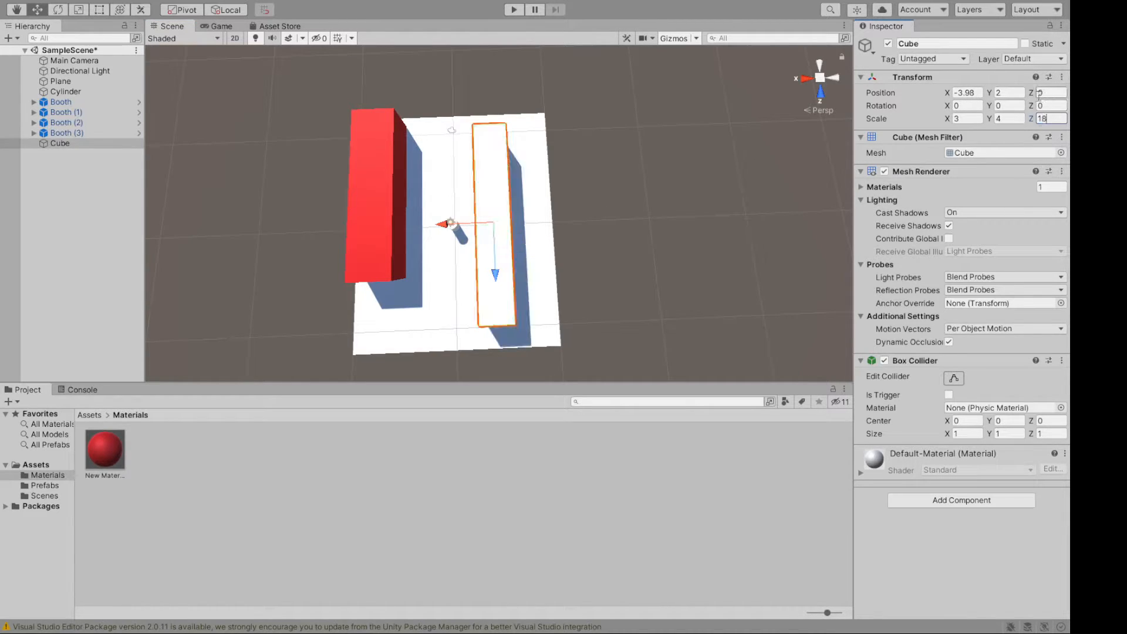
mouse_move(632, 235)
alt+mouse_down()
mouse_move(704, 147)
mouse_move(792, 242)
mouse_move(589, 267)
mouse_move(728, 244)
mouse_move(628, 238)
mouse_move(646, 273)
mouse_move(658, 258)
mouse_move(648, 250)
alt+mouse_up()
drag(499, 279, 496, 186)
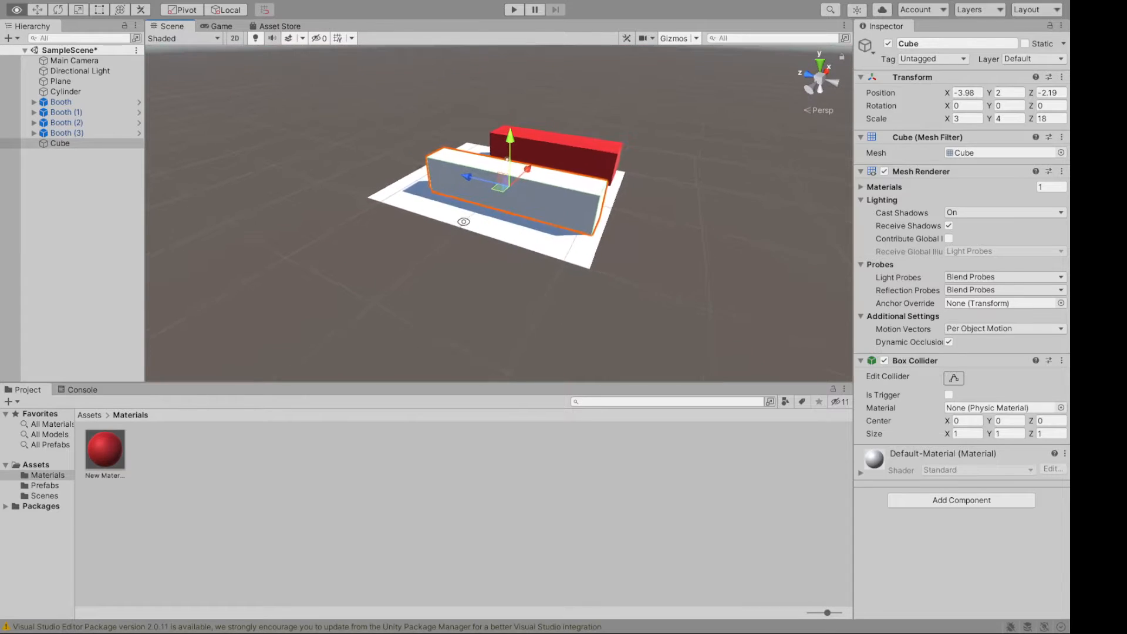
double_click(1062, 93)
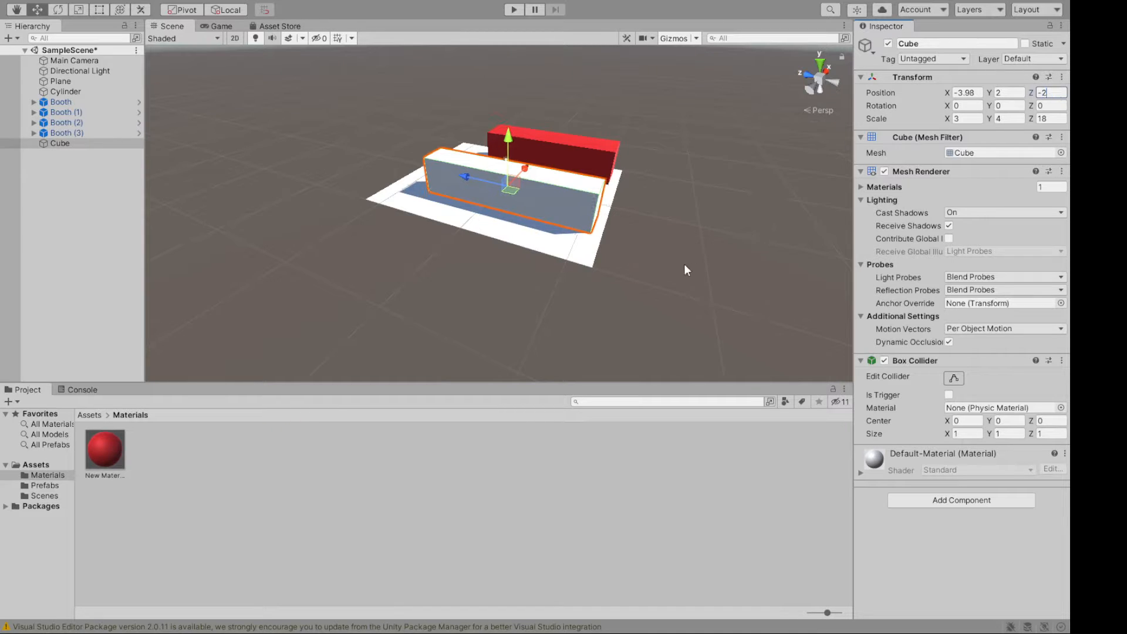
click(670, 252)
Step: Duplicate the red material in the Materials folder
alt+drag(669, 256, 1097, 452)
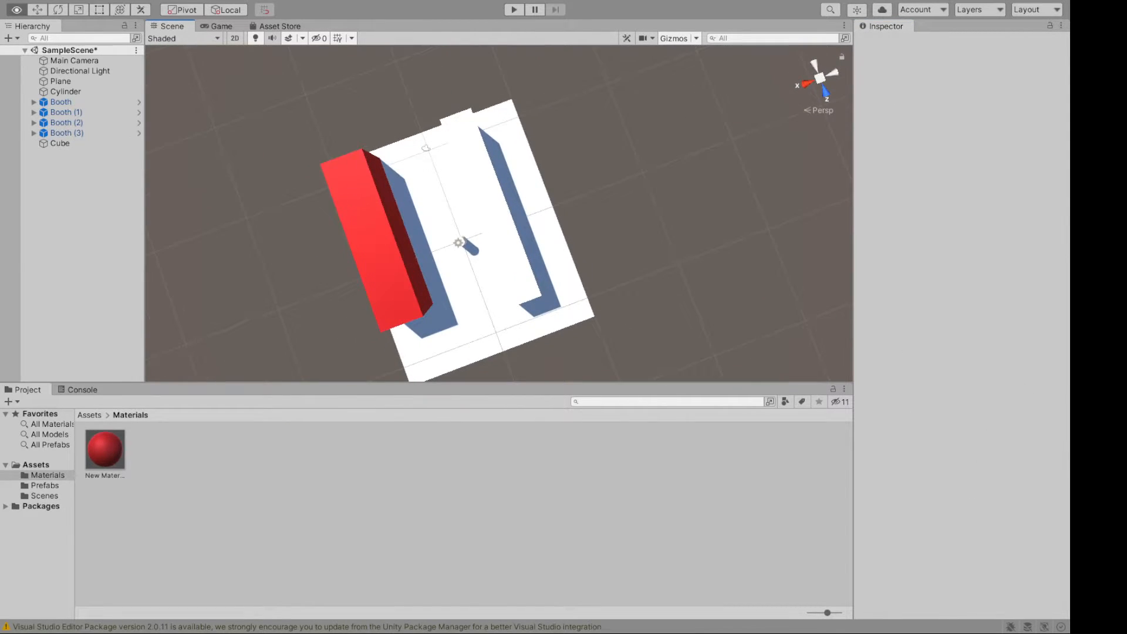
alt+drag(594, 186, 530, 296)
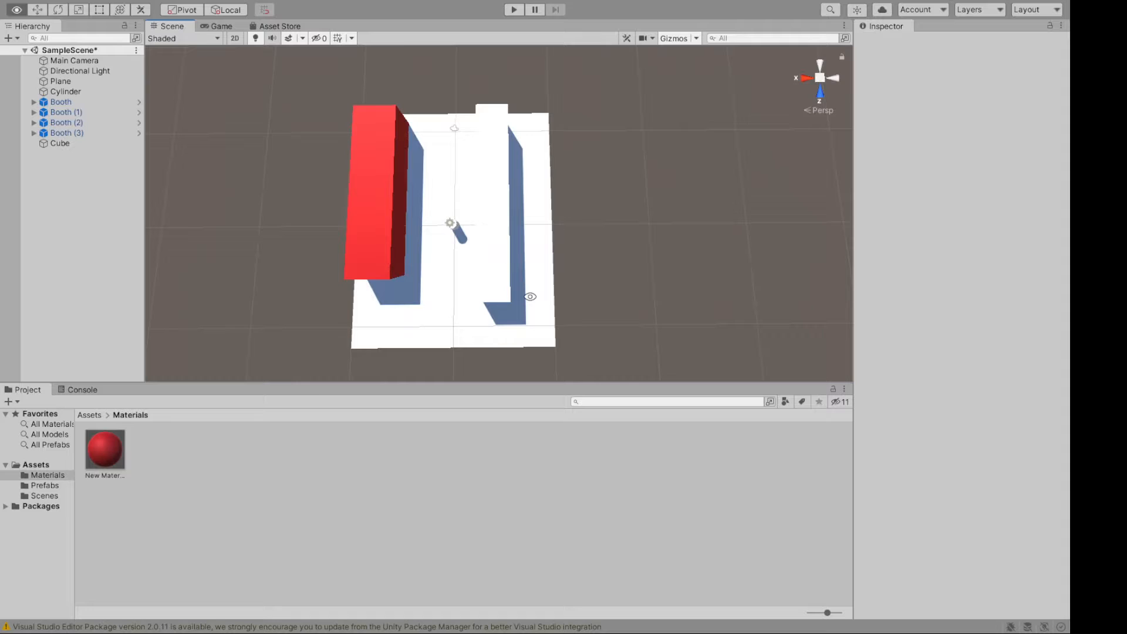
click(105, 452)
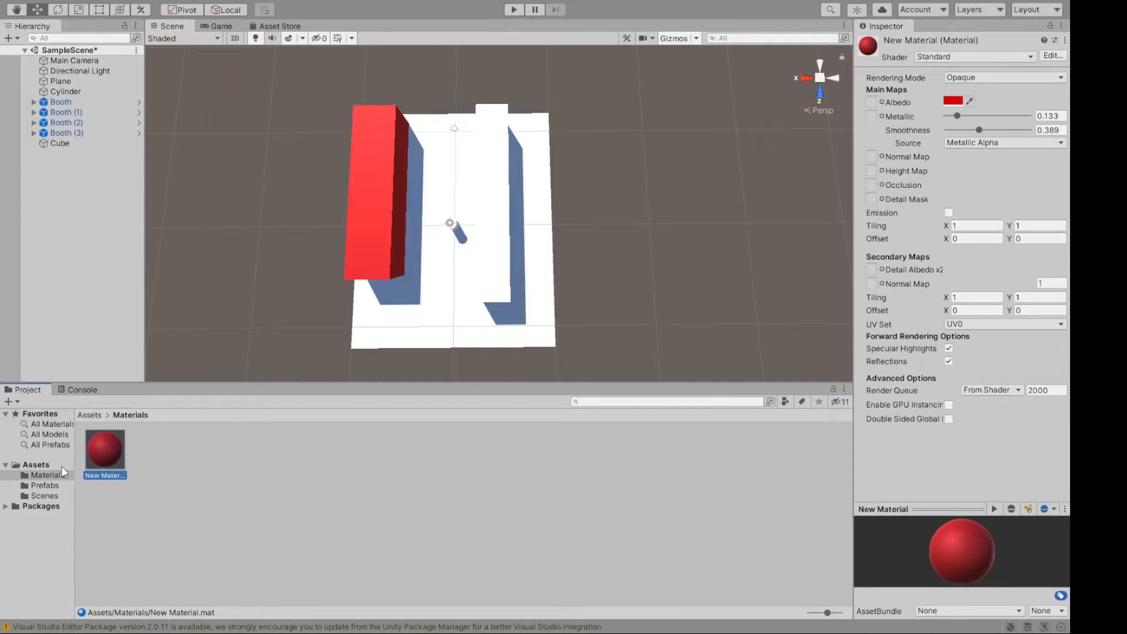
key(ctrl+d)
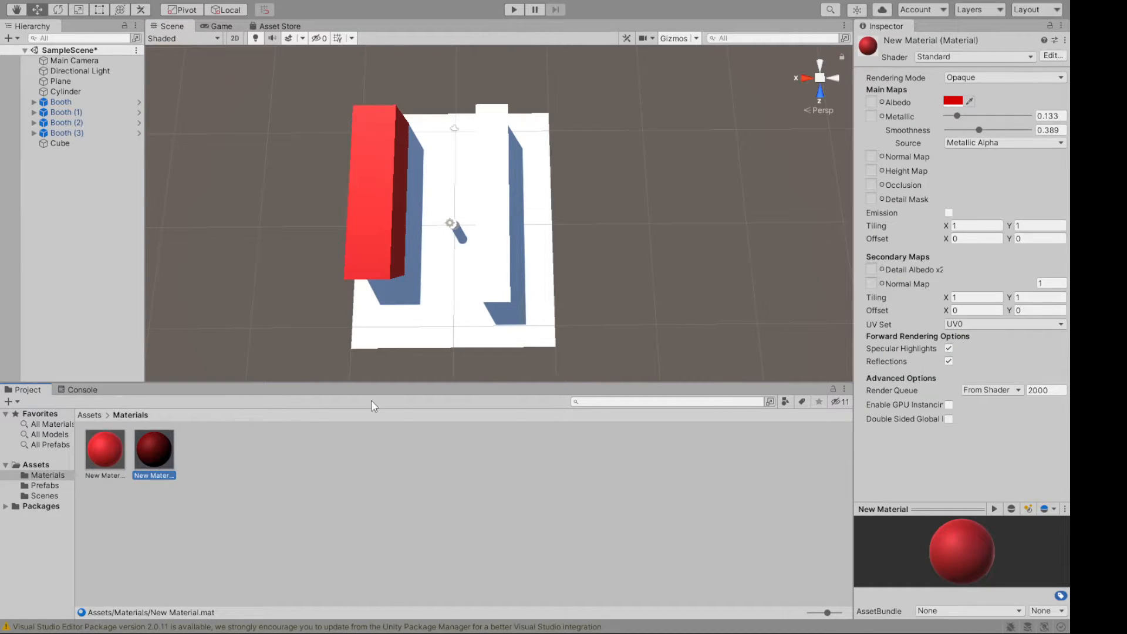
Step: Change the albedo colour of New Material 1 to yellow and apply that material to the long cube
click(106, 455)
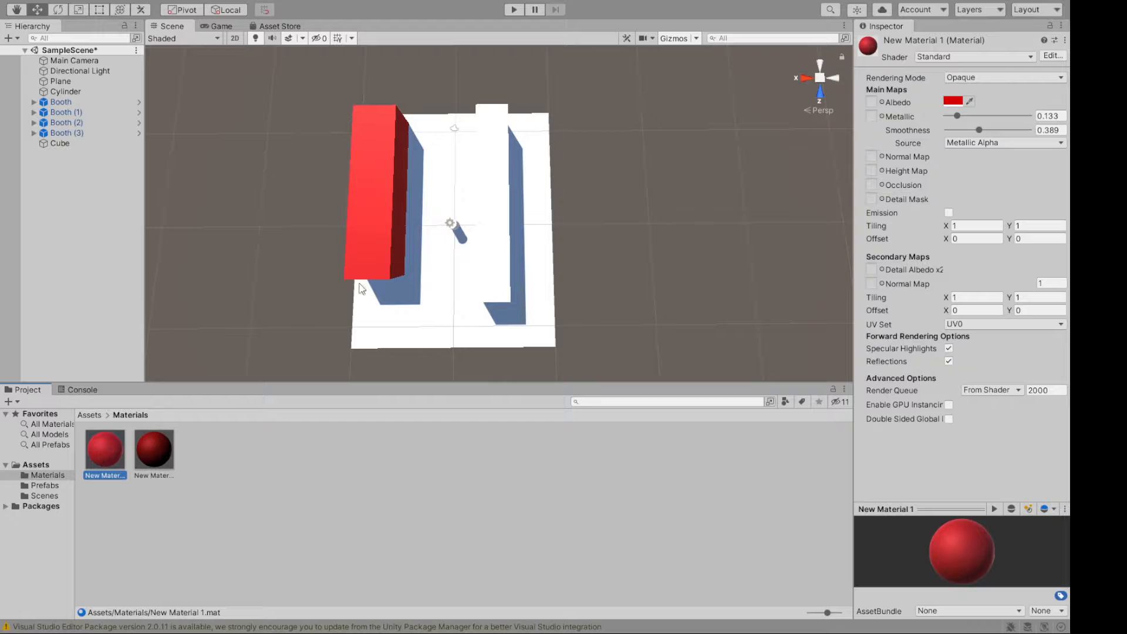
click(954, 101)
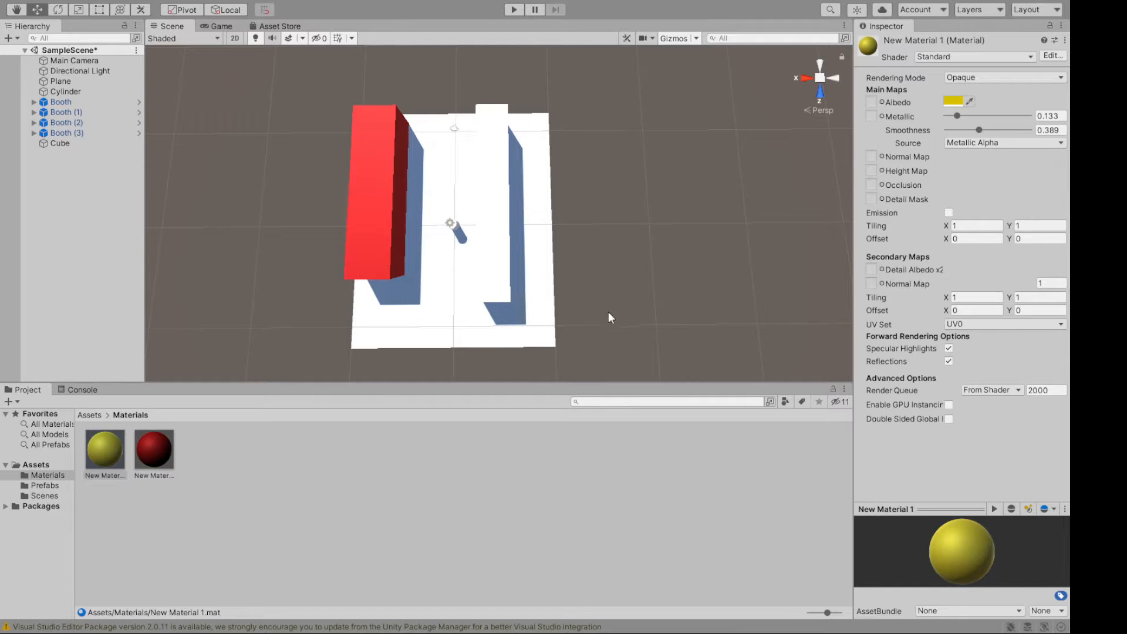
drag(102, 457, 488, 258)
alt+drag(621, 305, 531, 203)
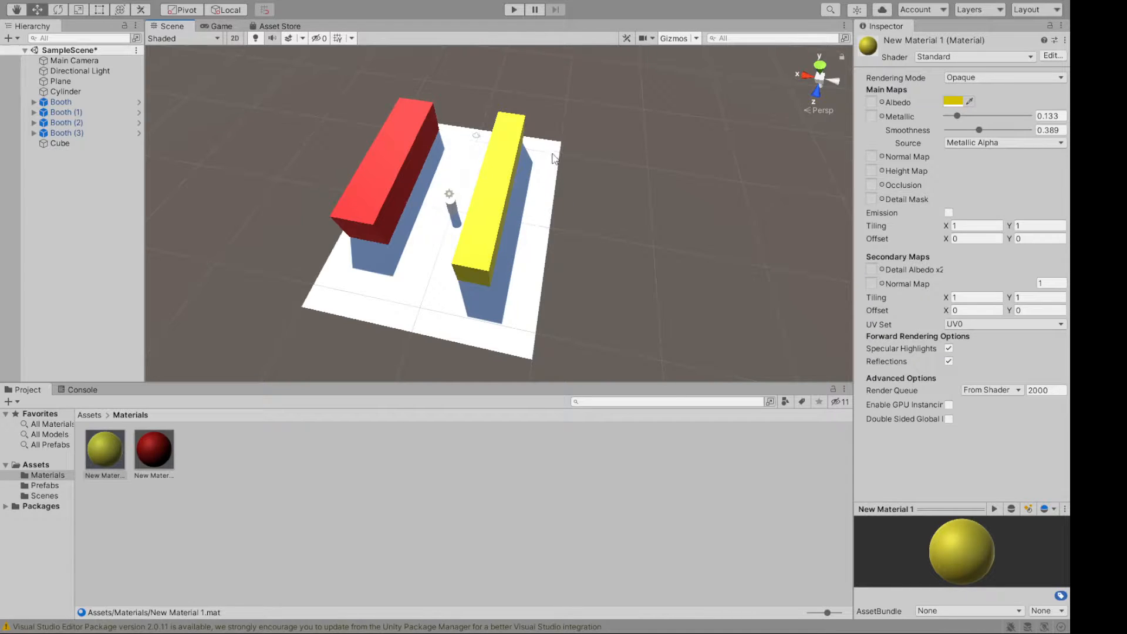
Step: Duplicate the yellow cube and space the two apart along X, with Cube (1) at about -7.7 near the plane's outer edge
alt+drag(551, 230, 480, 187)
click(479, 186)
drag(445, 233, 486, 189)
key(ctrl+d)
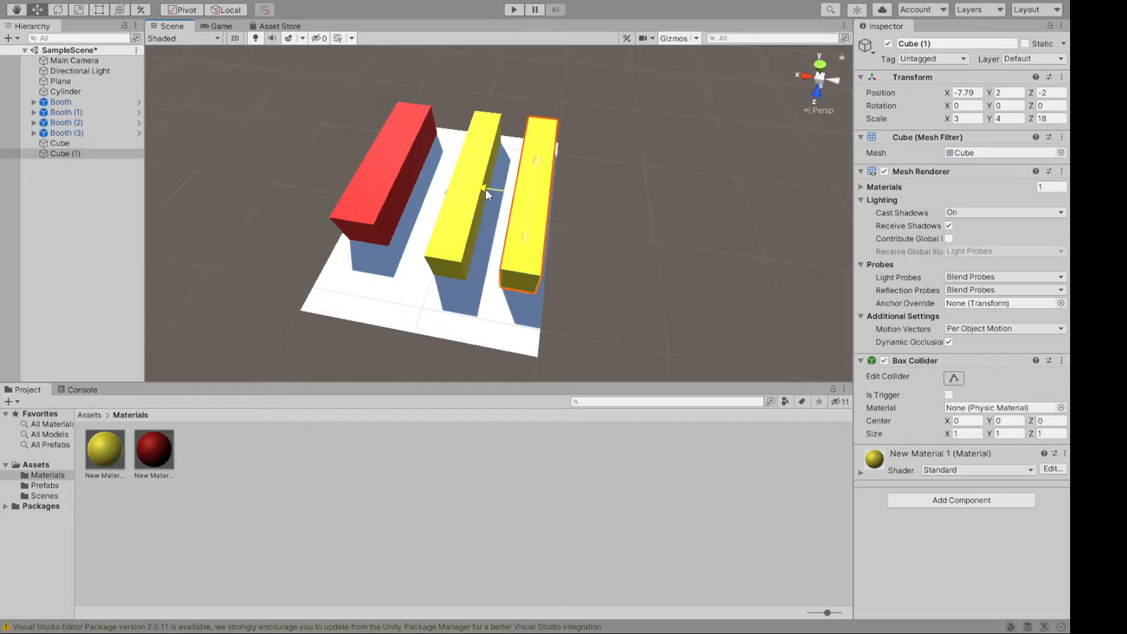
drag(486, 188, 485, 187)
Step: Set Cube (1)'s X position to -7.5
alt+drag(652, 219, 650, 176)
click(536, 285)
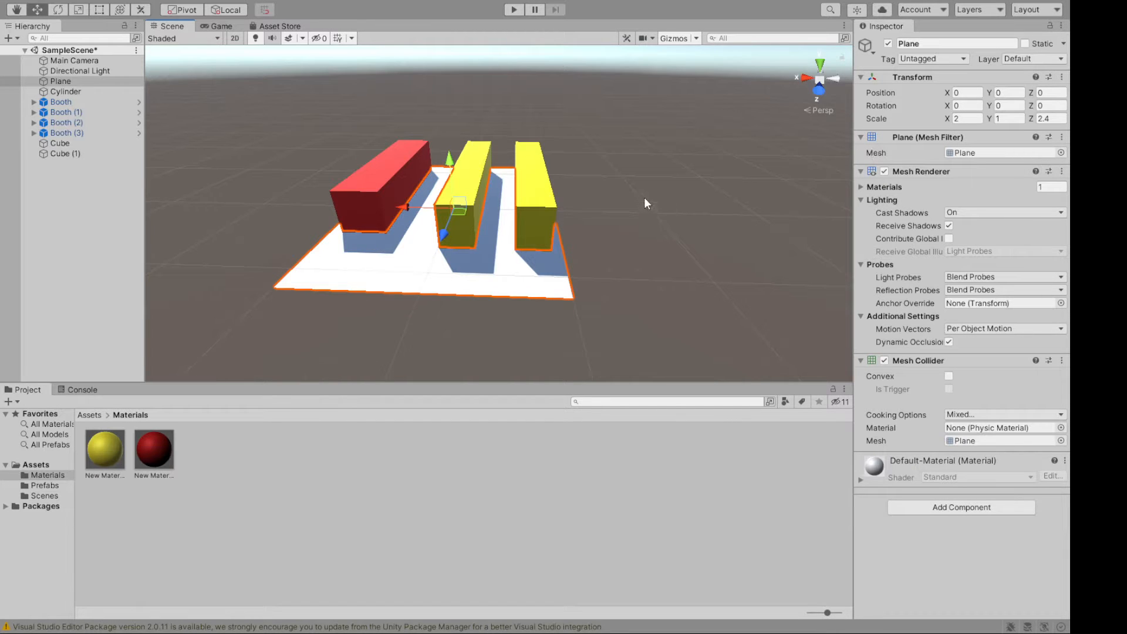
drag(645, 188, 668, 236)
click(521, 183)
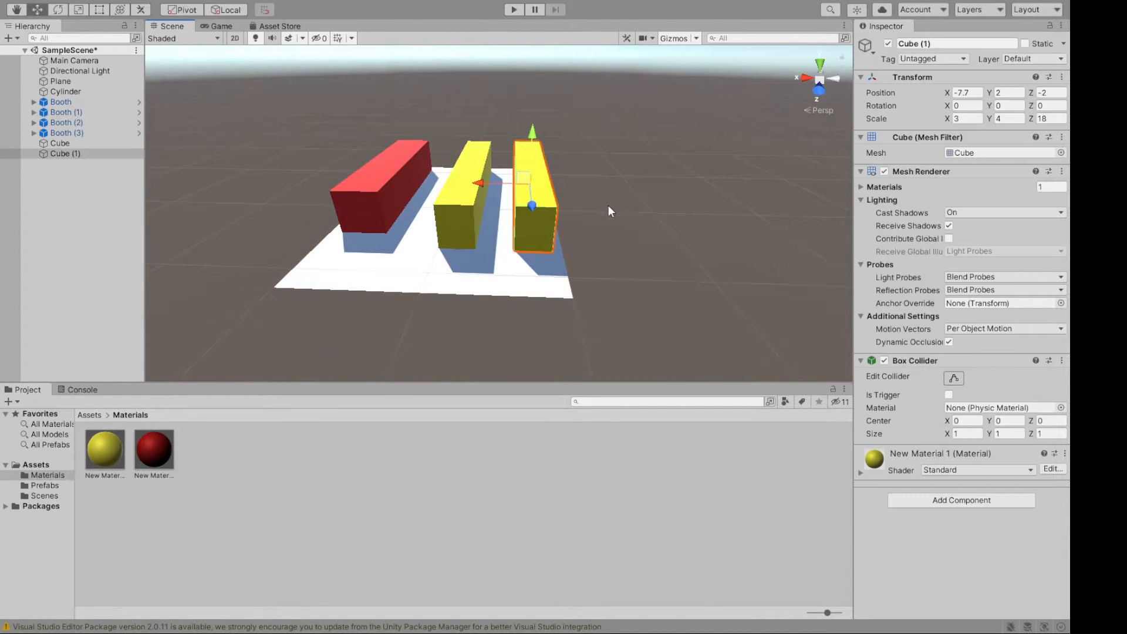
alt+drag(608, 205, 577, 266)
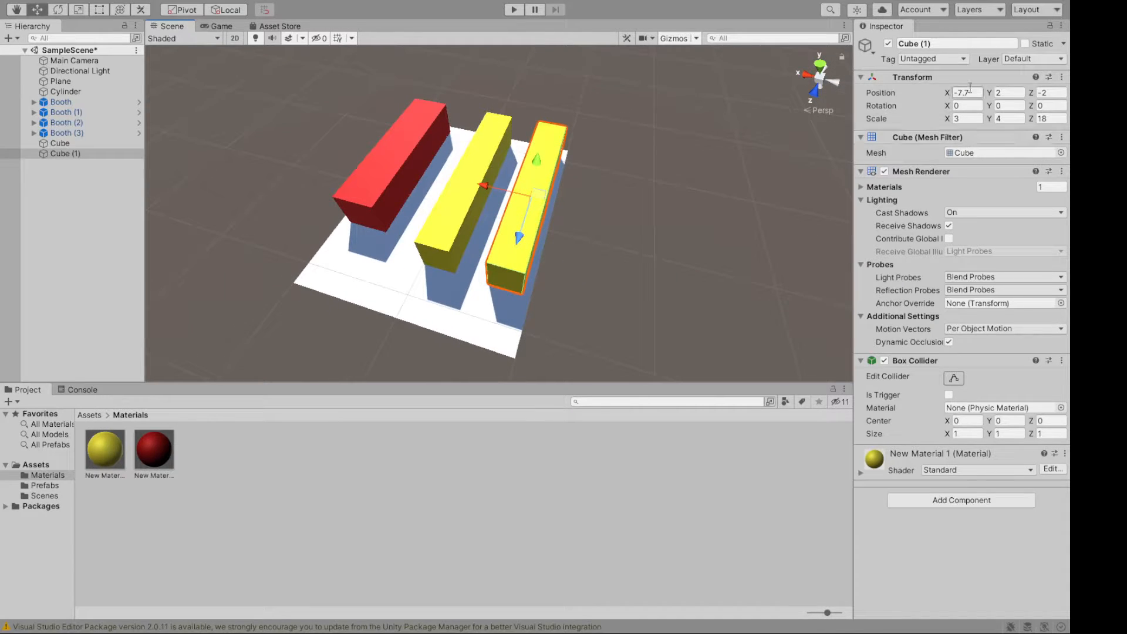
double_click(968, 91)
text(5)
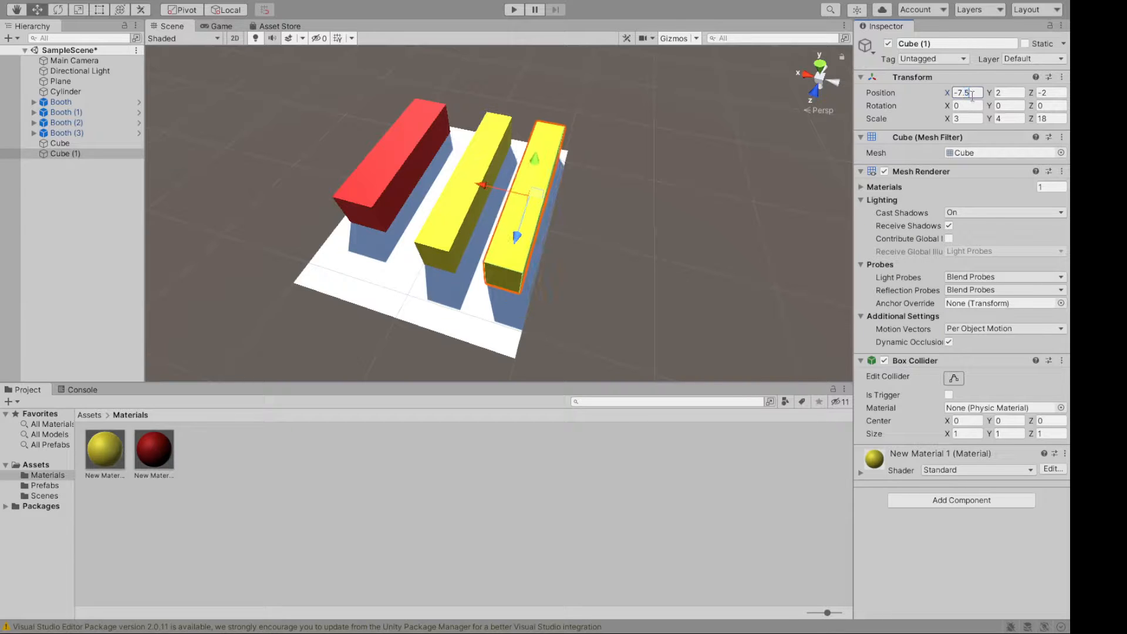
click(598, 284)
Step: Move the middle yellow cube towards the red booths and set its X position to -0.5
alt+drag(598, 284, 775, 171)
click(506, 245)
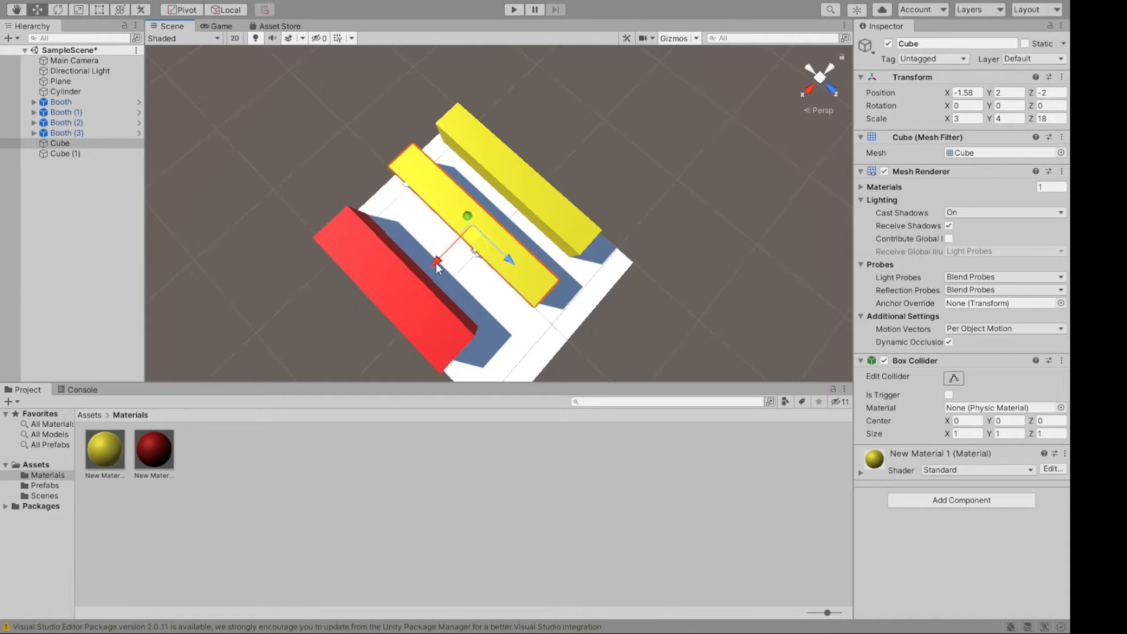
drag(436, 263, 430, 265)
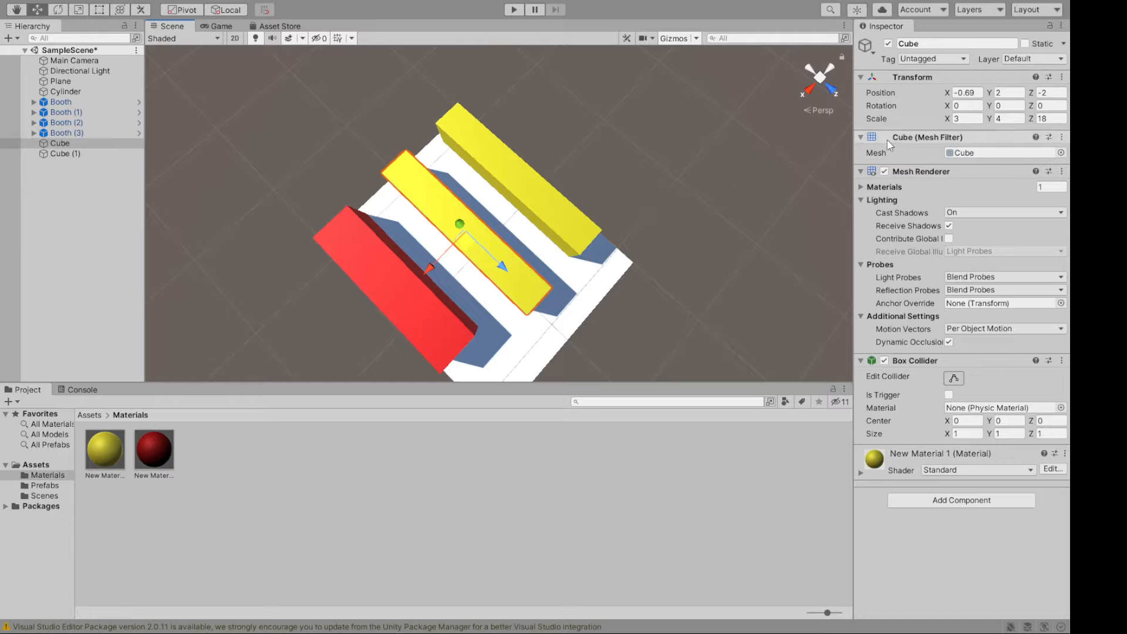
click(975, 92)
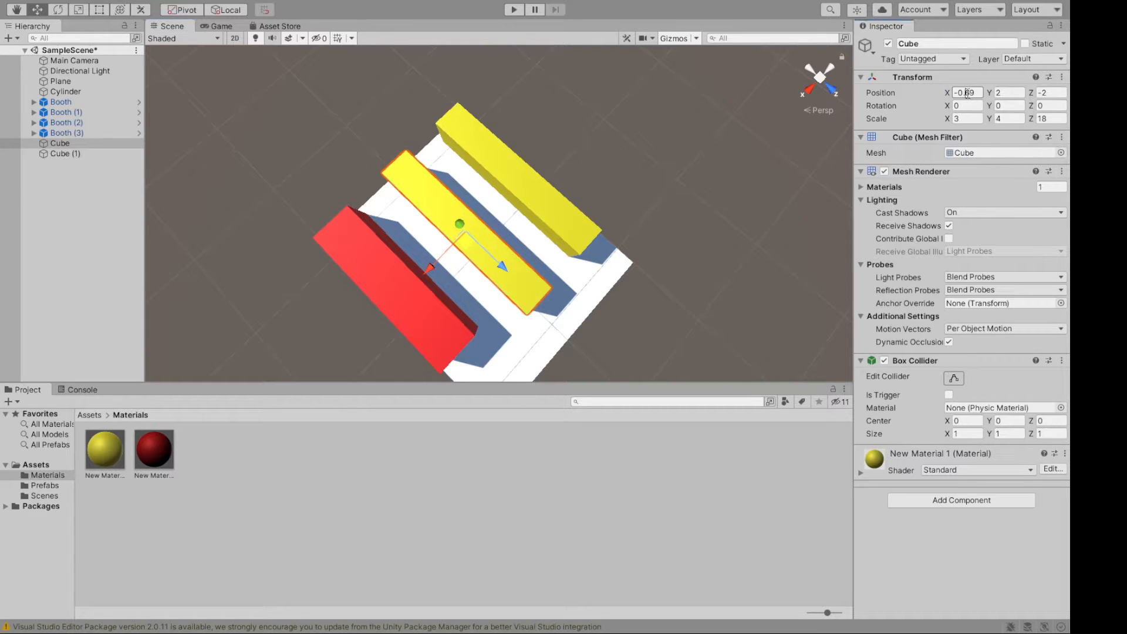
drag(965, 93, 984, 93)
text(5)
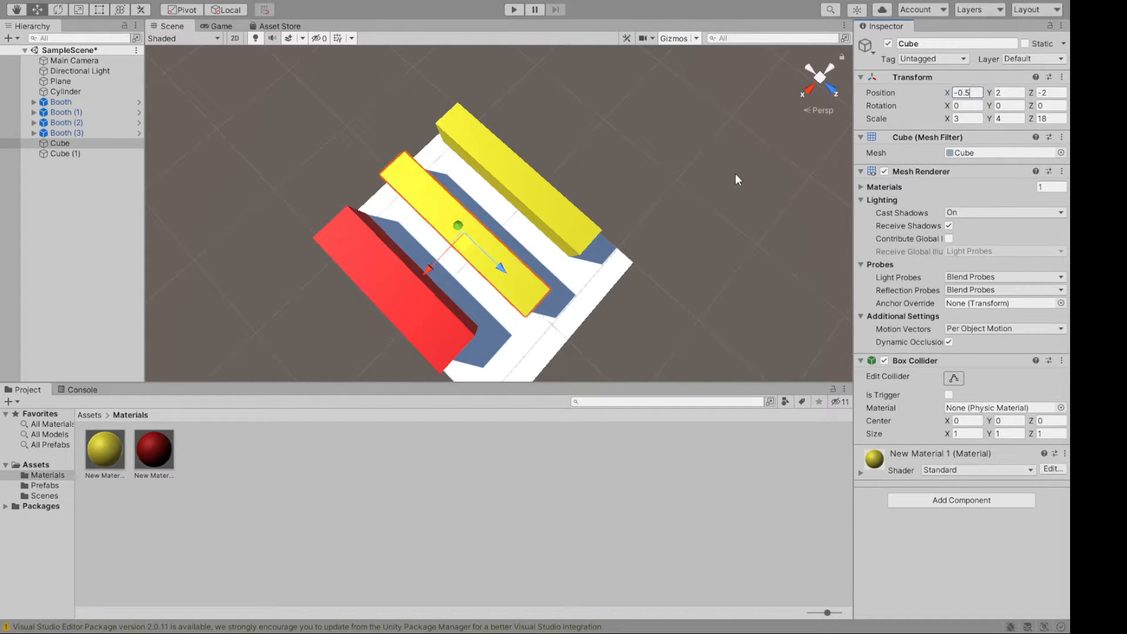
Step: Move the cylinder along X to about 0.93, towards the aisle between the red booths and the middle yellow cube
alt+drag(699, 241, 318, 202)
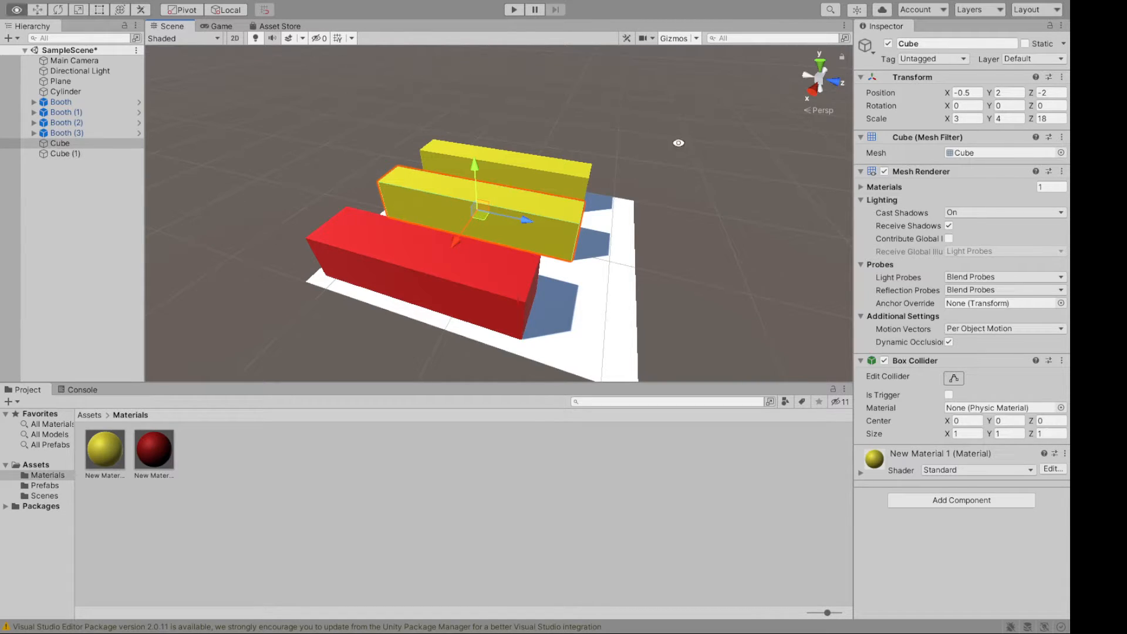
alt+drag(573, 181, 517, 156)
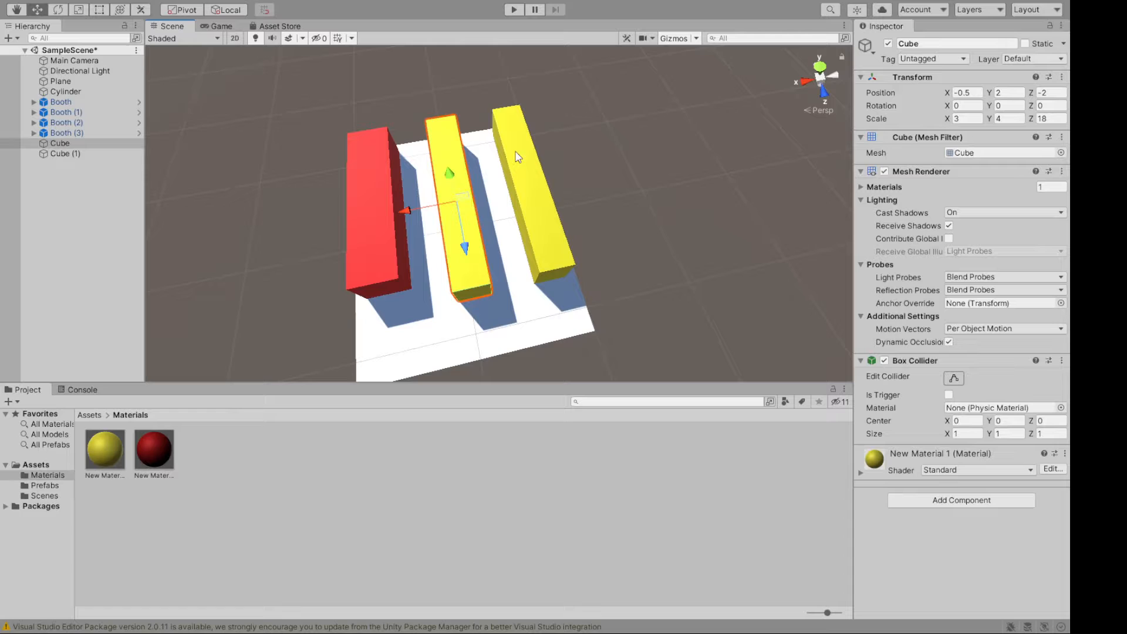
click(86, 91)
drag(396, 234, 397, 237)
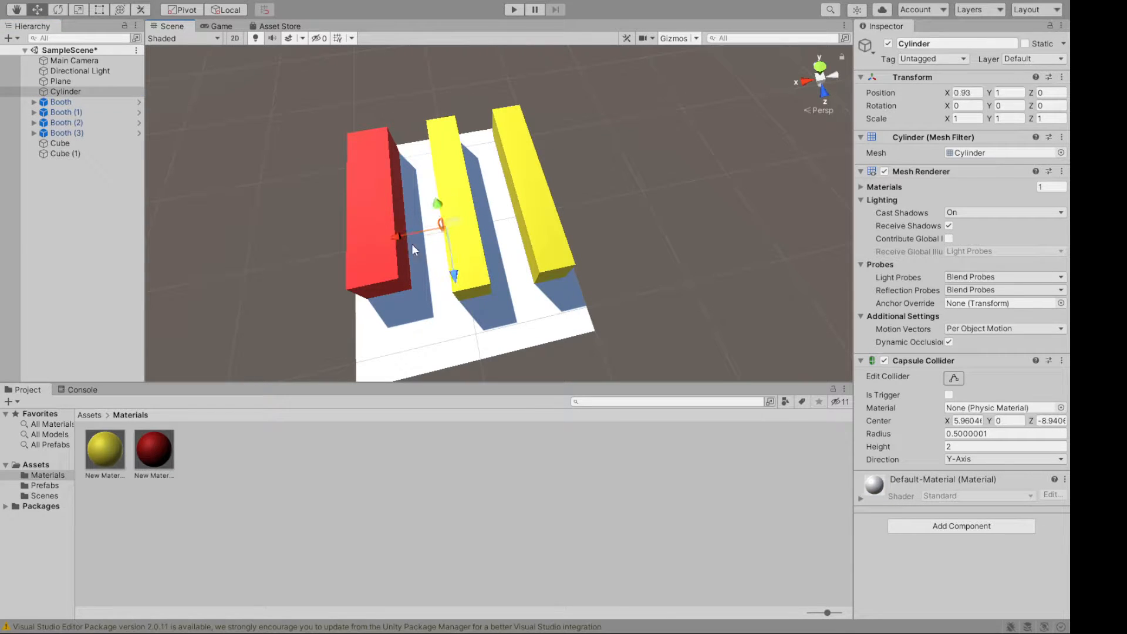
alt+drag(629, 340, 714, 217)
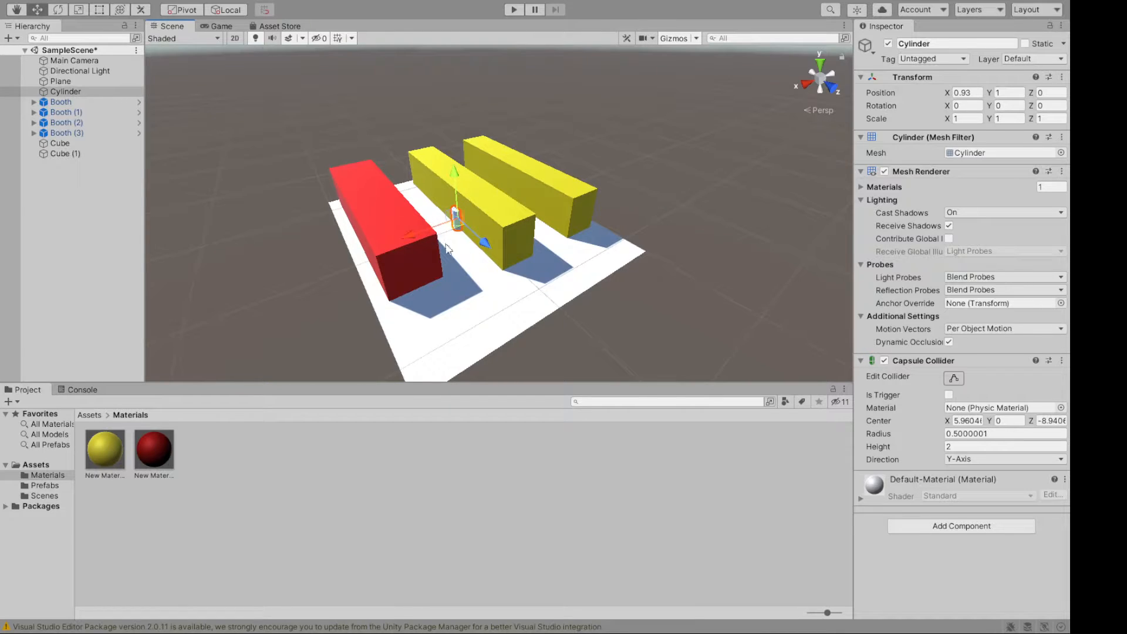
Step: Nudge the cylinder along X to about 1.12, slightly towards the red booths
alt+drag(656, 298, 568, 271)
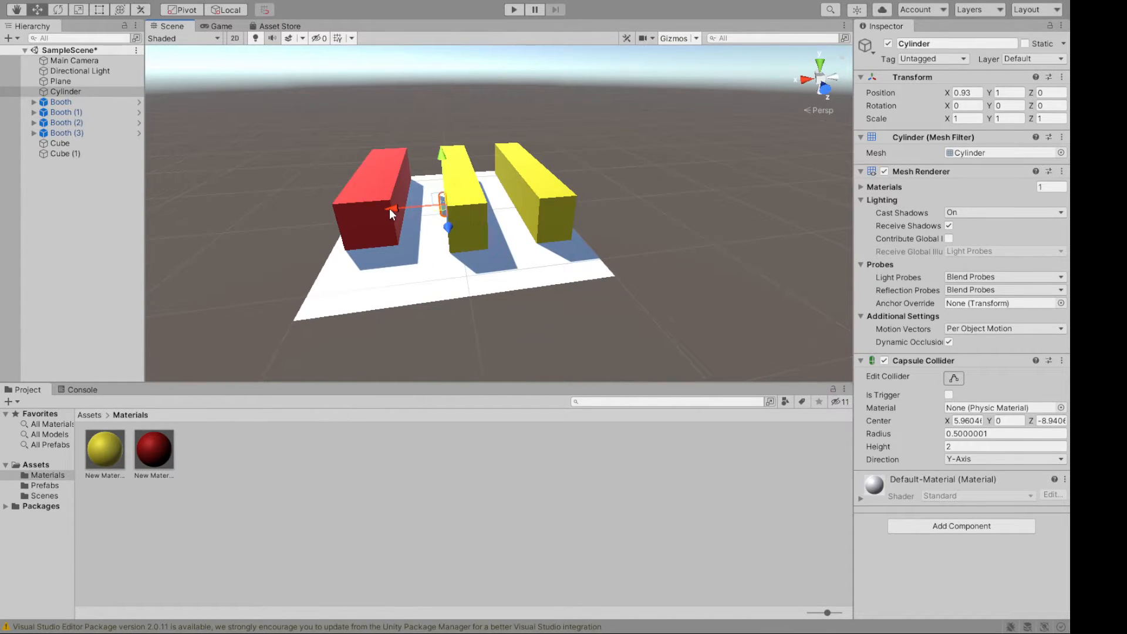
alt+drag(521, 309, 564, 344)
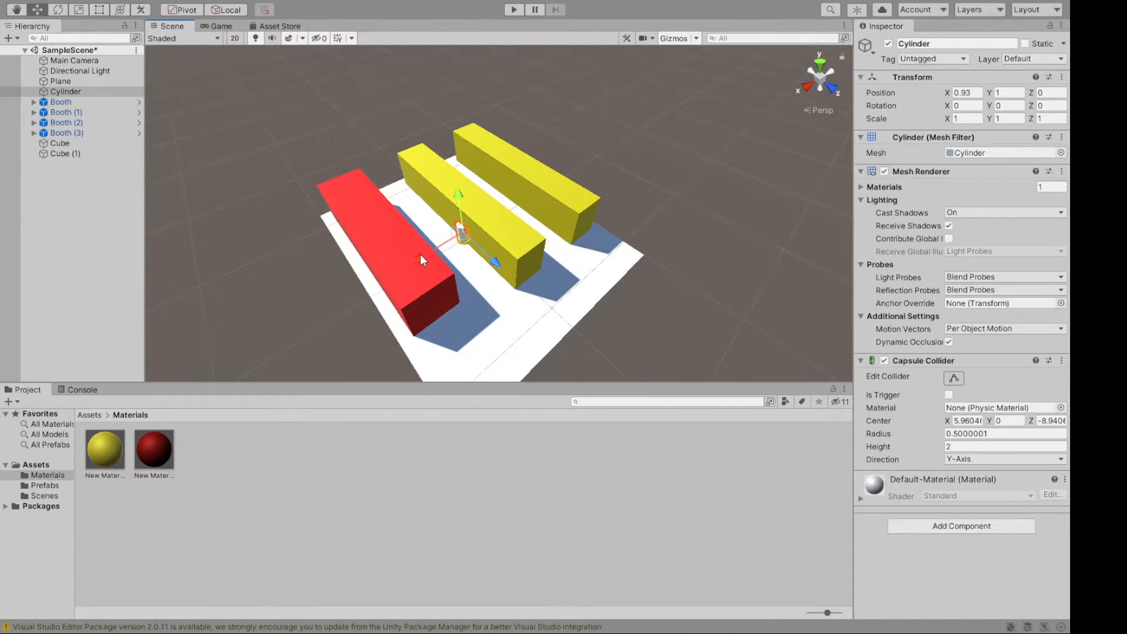
drag(420, 256, 419, 258)
drag(422, 261, 515, 295)
click(682, 321)
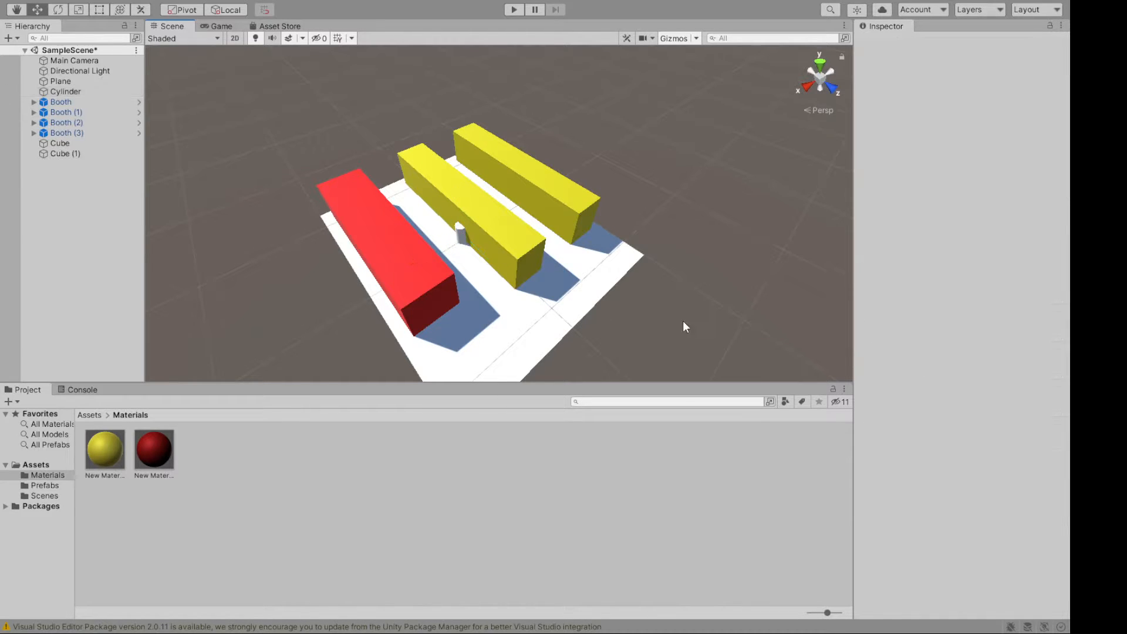
alt+drag(644, 303, 449, 212)
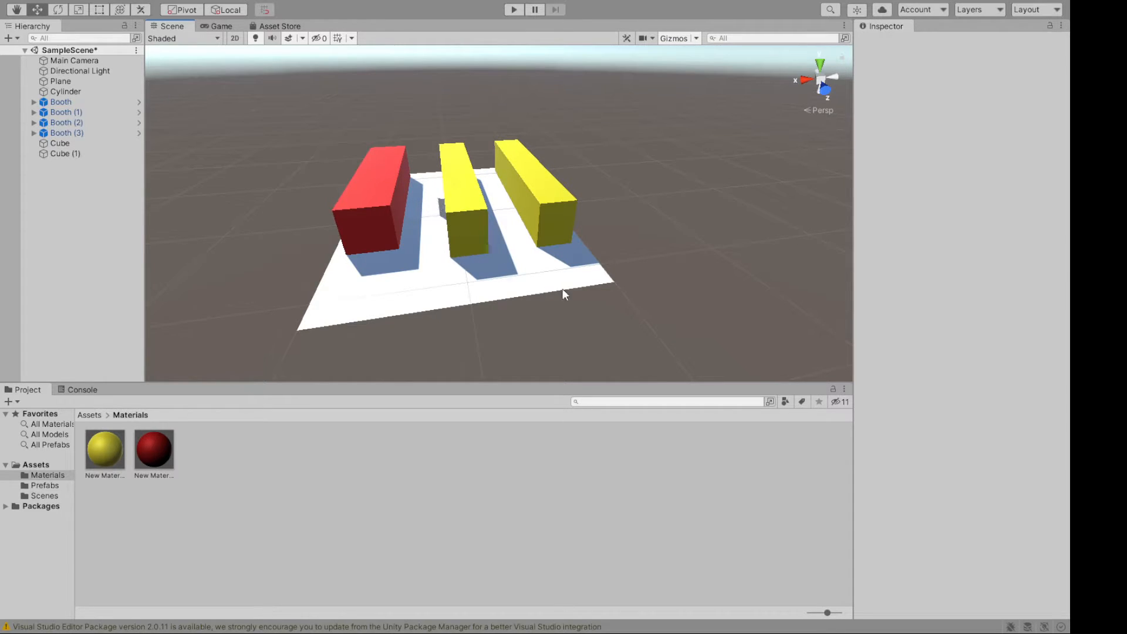
alt+drag(583, 317, 593, 275)
click(453, 205)
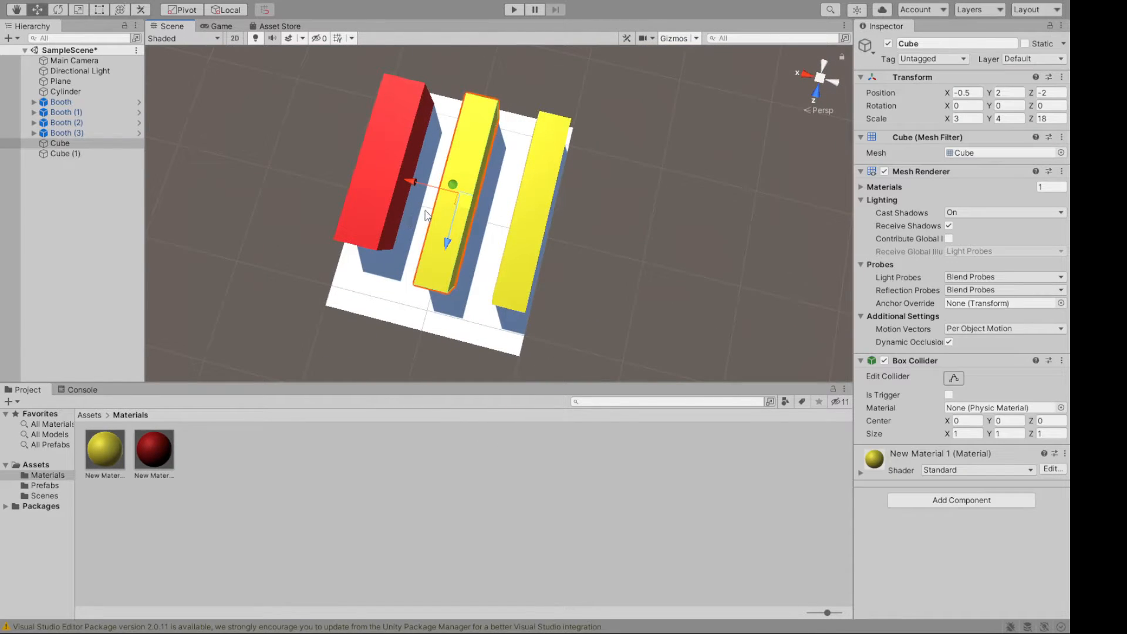
click(636, 232)
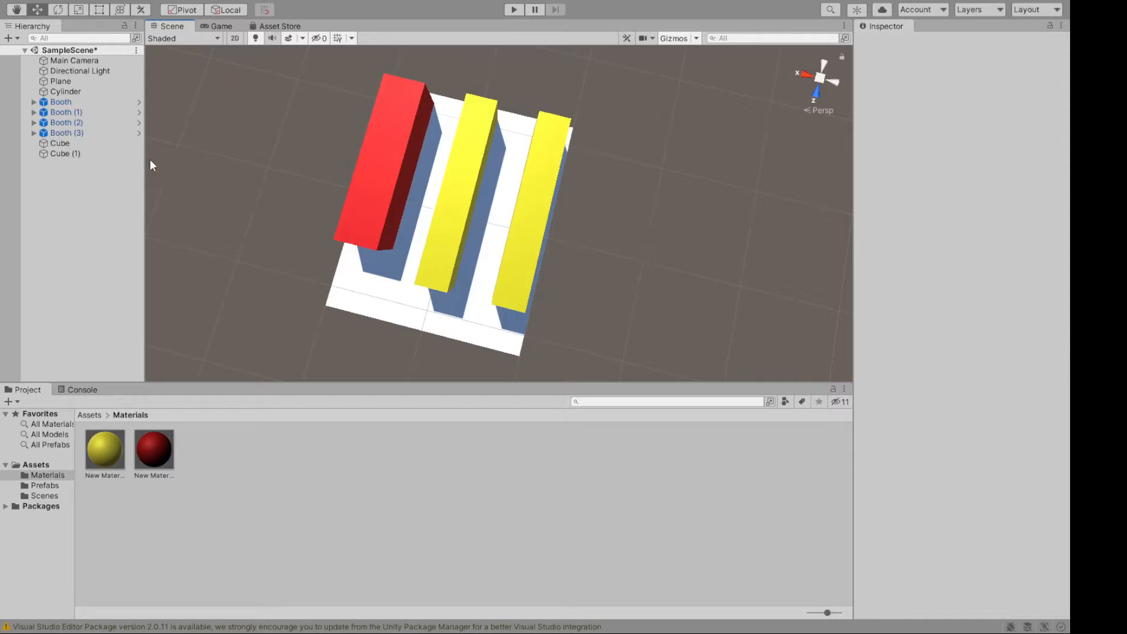
Step: Add a new cube in the aisle between the two yellow blocks and set its Y position to 2
key(q)
click(214, 344)
alt+drag(593, 245, 677, 132)
drag(499, 174, 500, 152)
click(1013, 94)
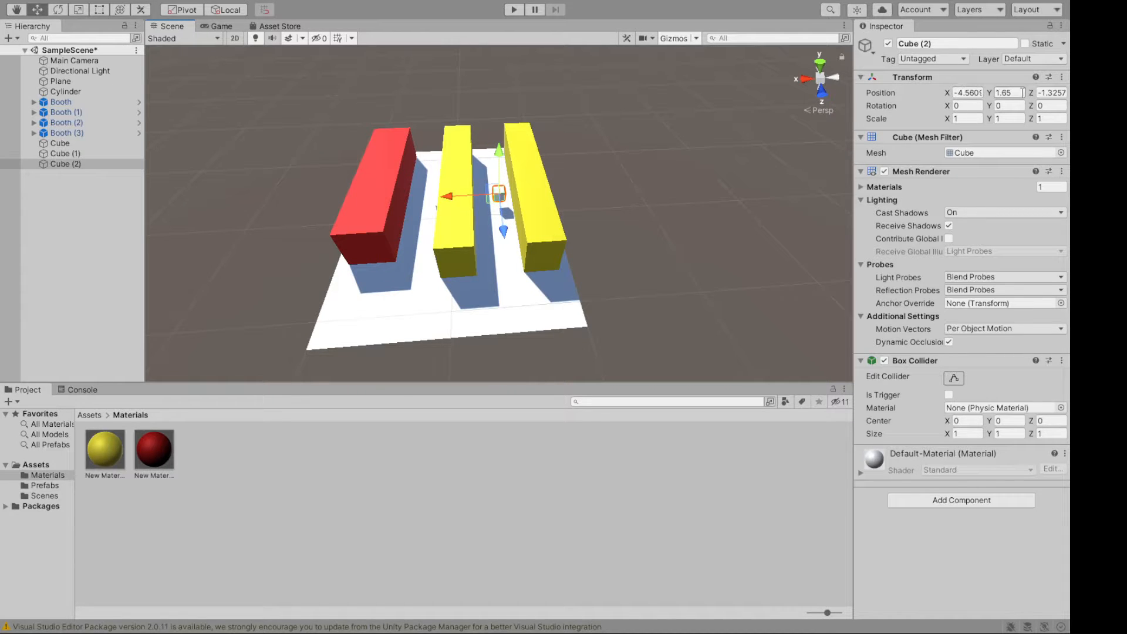
text(2)
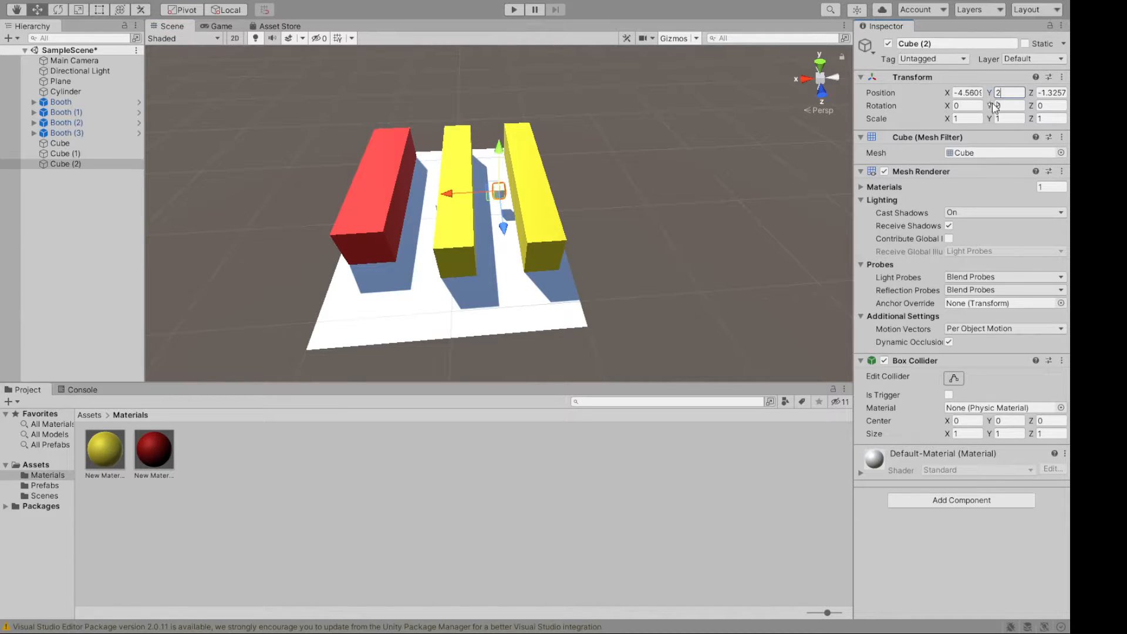
Step: Set the new cube's scale to 4 on Y and 3 on Z
click(1012, 119)
text(4)
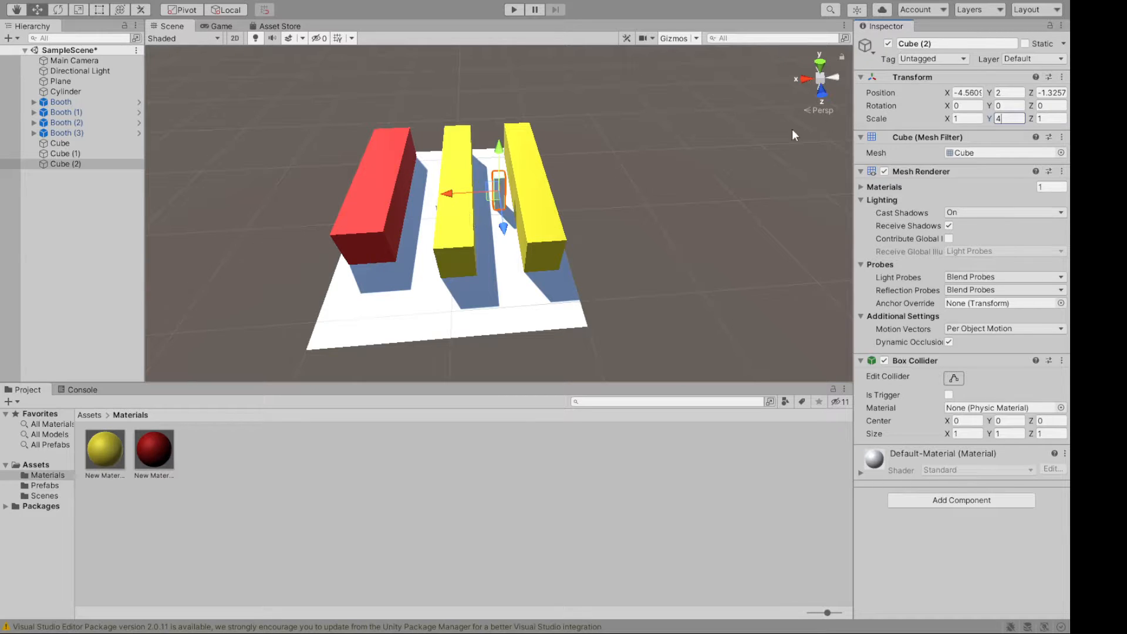
click(1050, 119)
text(3)
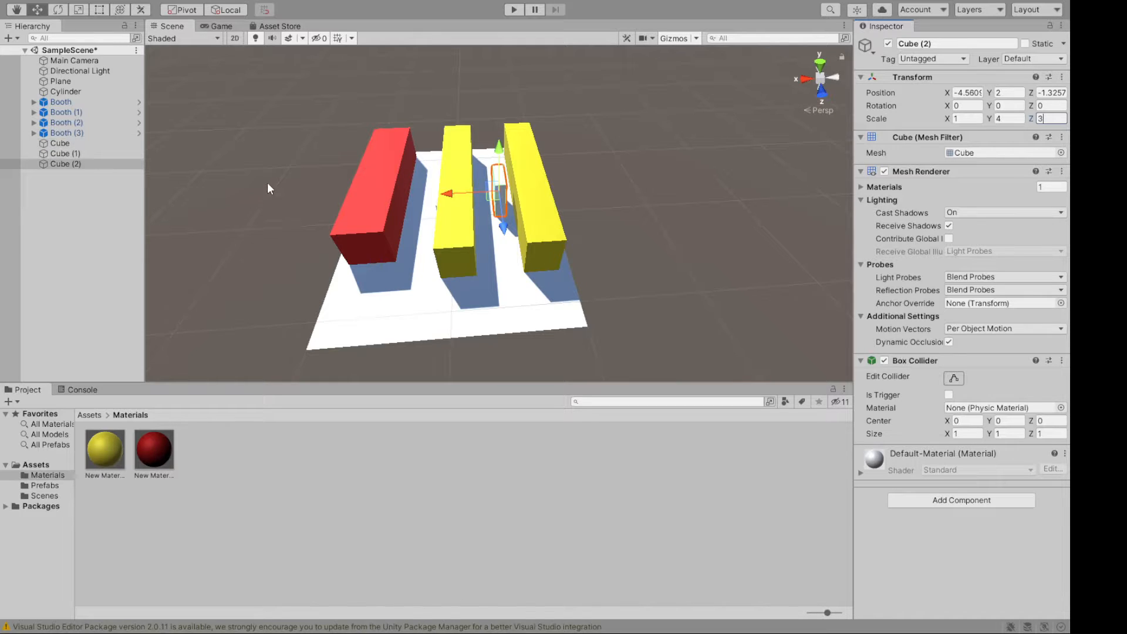
click(273, 160)
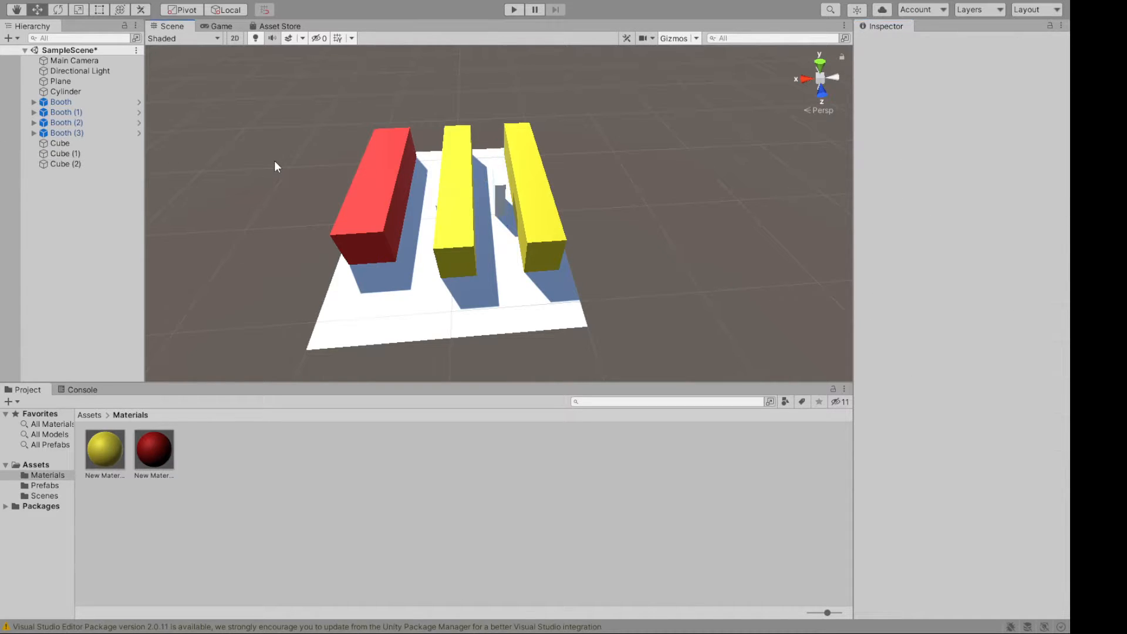
Step: Stretch the new cube along X so it spans both yellow blocks, with an X scale of 9.5
click(499, 189)
key(r)
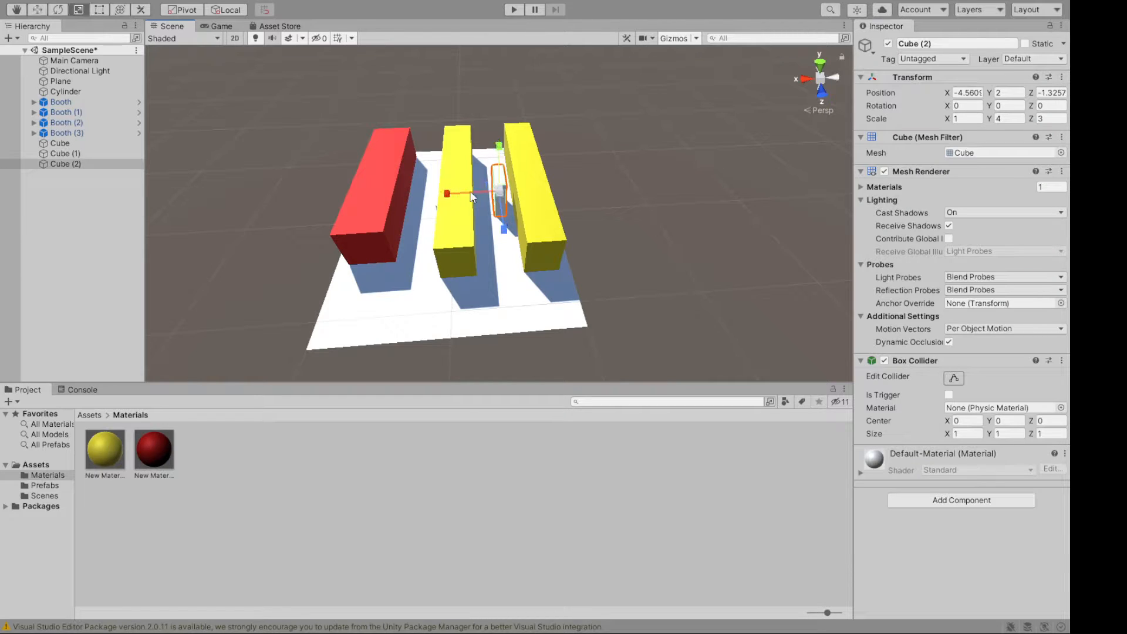
drag(447, 200, 5, 205)
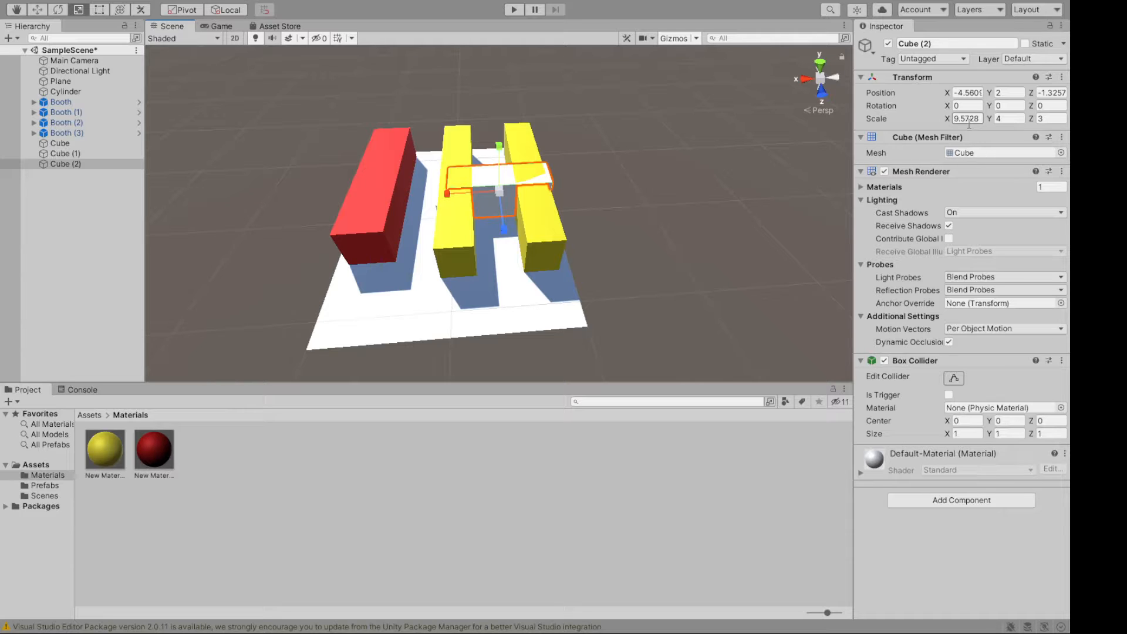
drag(965, 120, 991, 120)
key(BackSpace)
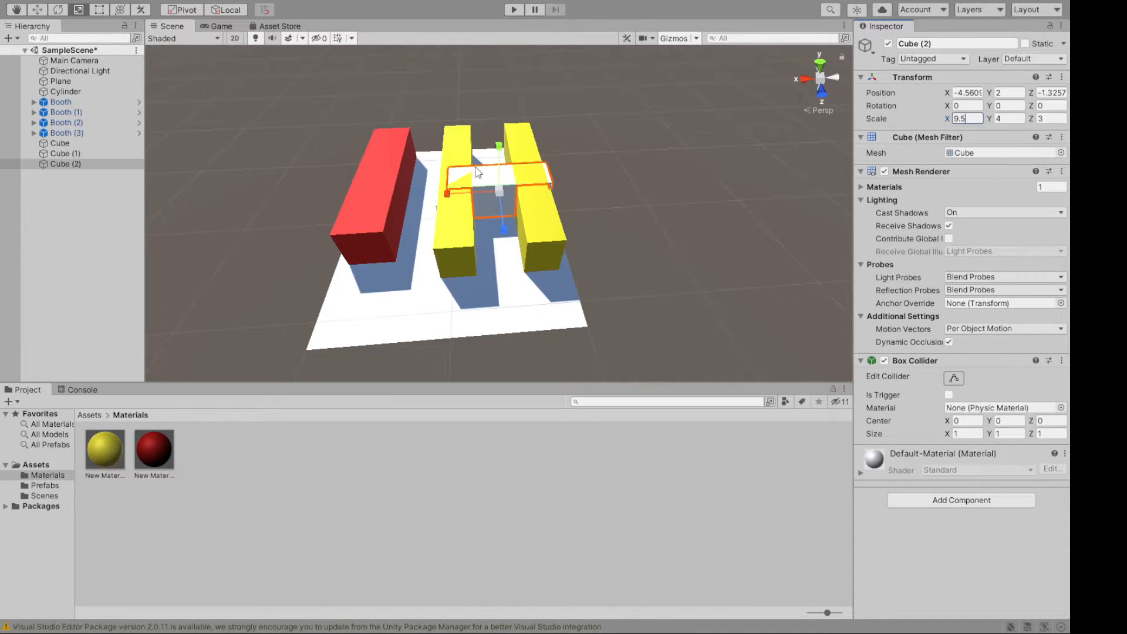
key(Return)
Step: Move the white connecting cube along Z to the near ends of the yellow blocks and set its Z position to 5.5
key(w)
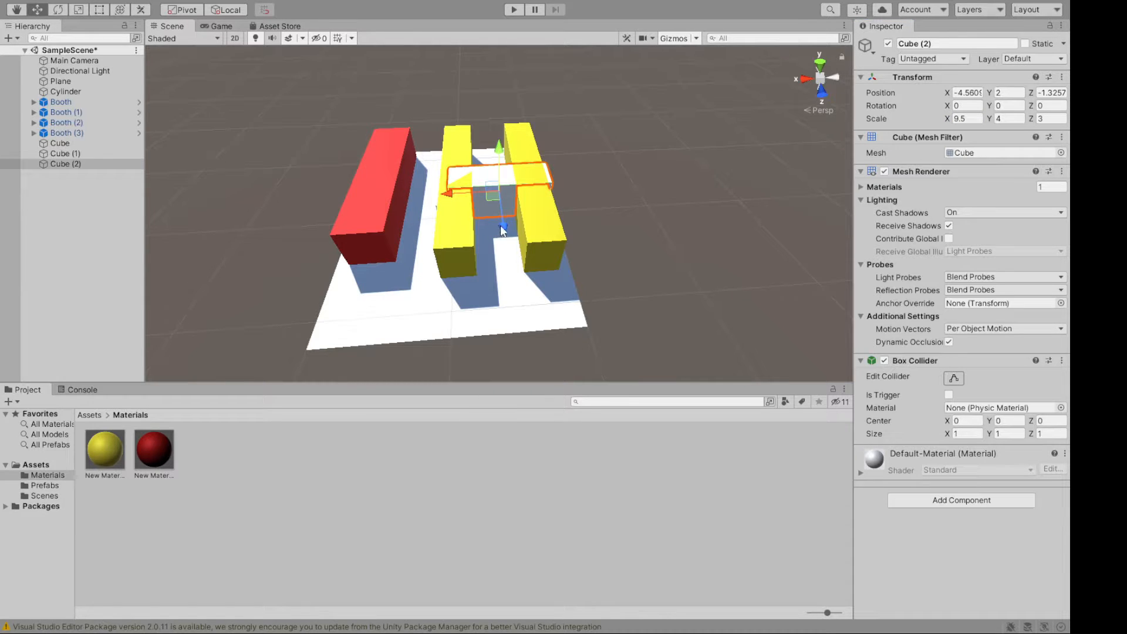
drag(502, 230, 510, 289)
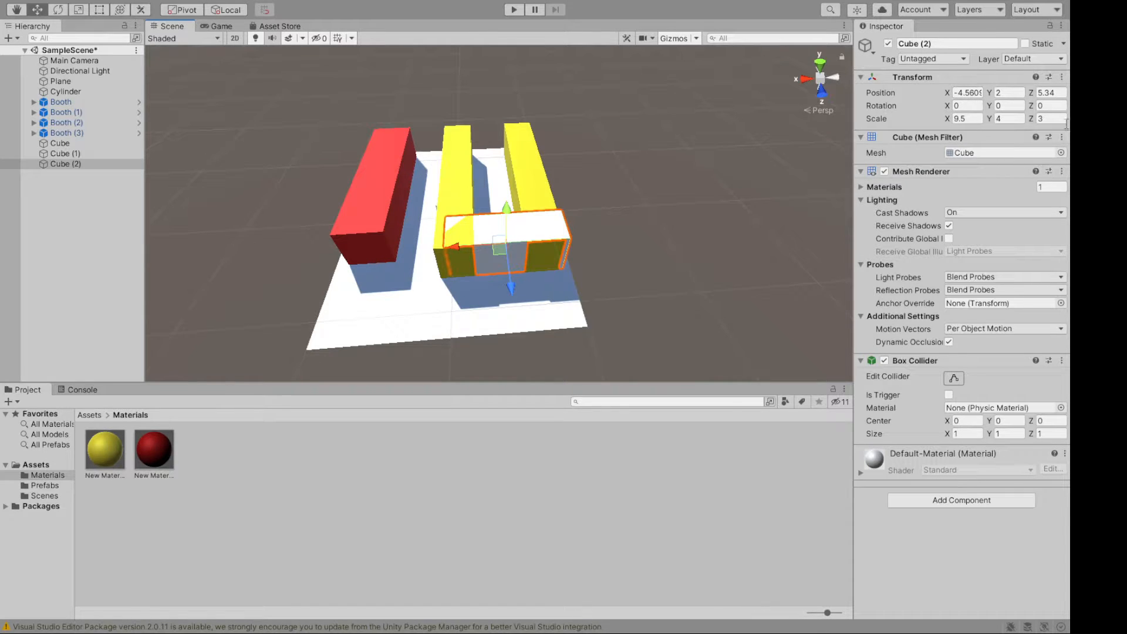
drag(1044, 93, 1062, 99)
key(BackSpace)
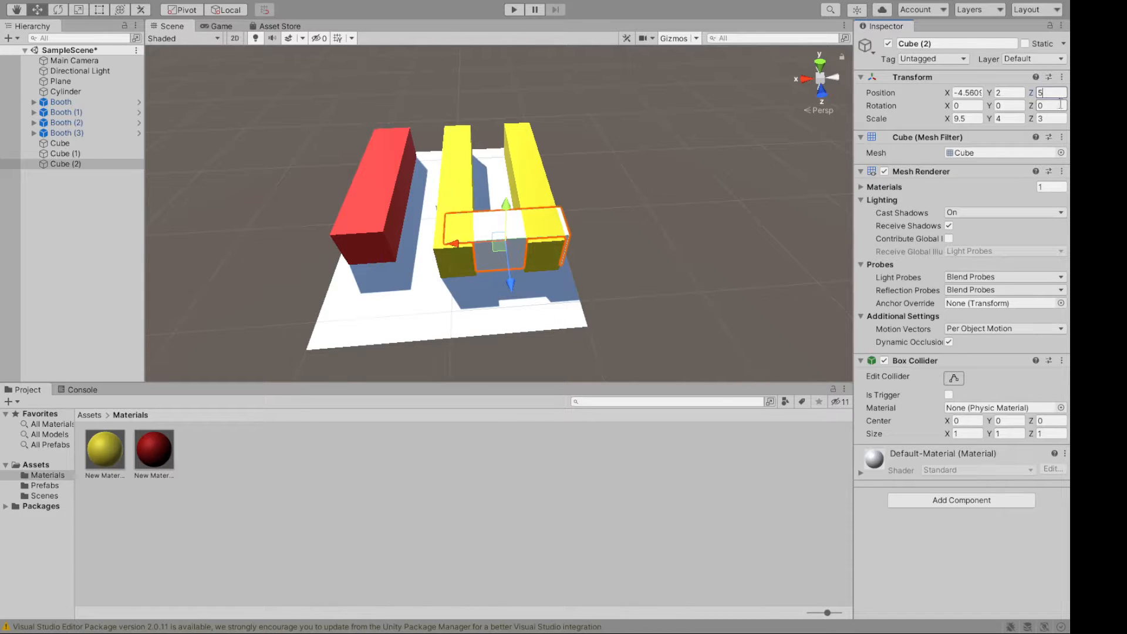
text(.5)
Step: Shift the connecting cube along X to about -3.94 and set its X scale to 10
alt+drag(633, 285, 443, 276)
click(981, 118)
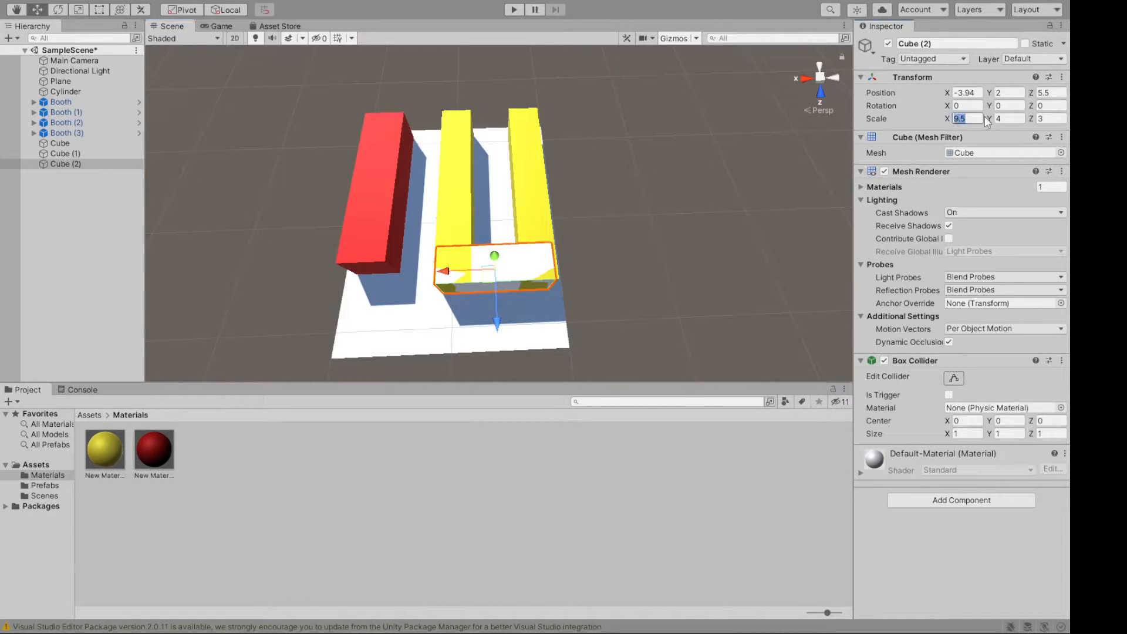
text(10)
mouse_move(636, 251)
alt+mouse_down()
mouse_move(747, 171)
mouse_move(737, 192)
mouse_move(642, 238)
alt+mouse_up()
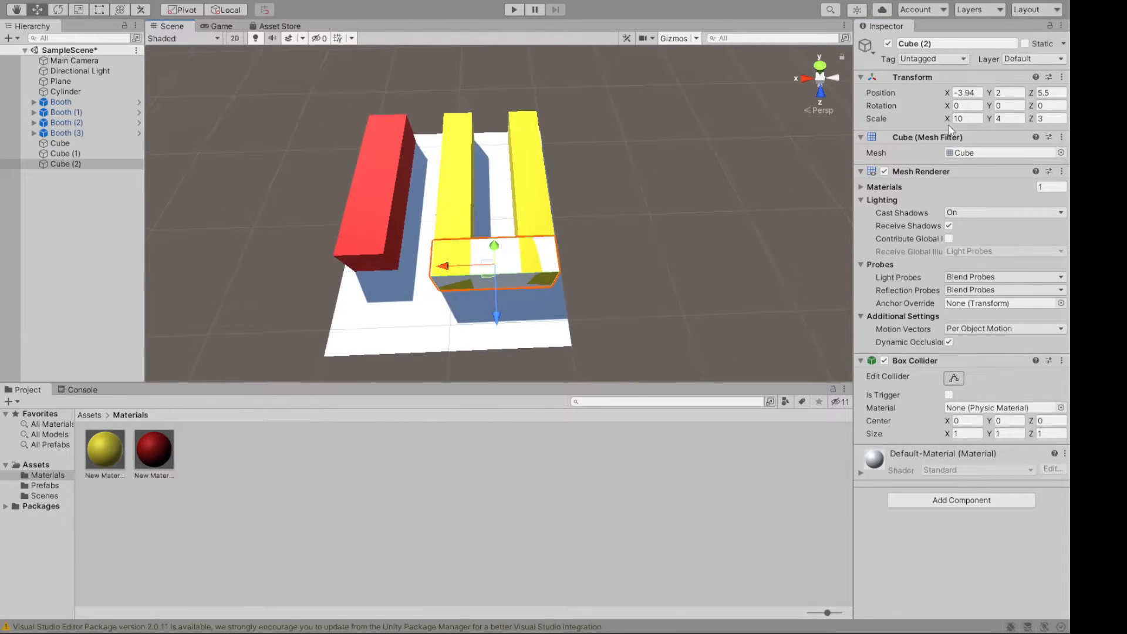
click(959, 92)
Step: Apply the yellow material to the white connecting cube so it matches the two long blocks
click(639, 245)
alt+drag(649, 272, 634, 305)
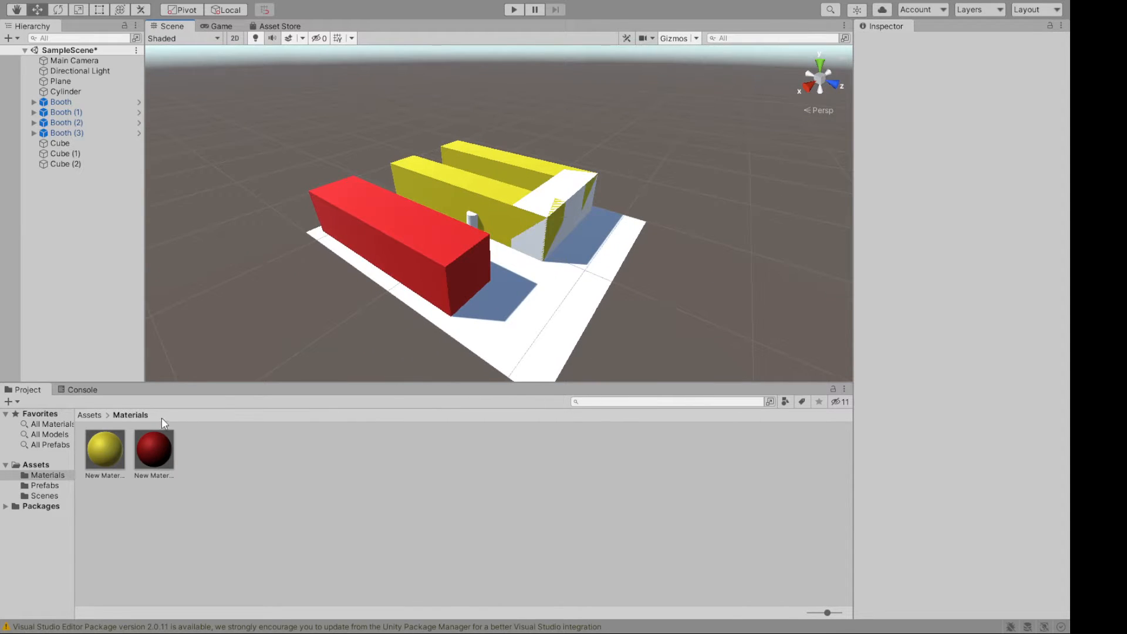
drag(106, 449, 789, 329)
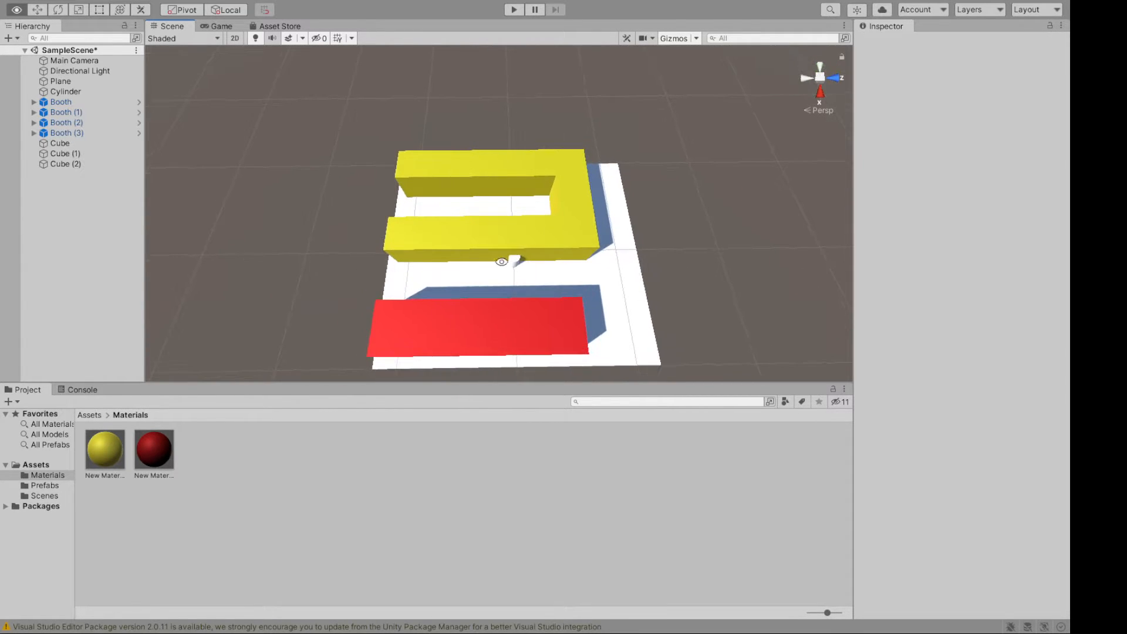
Step: Duplicate the cylinder six times and space the copies along Z beside the middle yellow block, from about -10.2 to 5.53
click(515, 262)
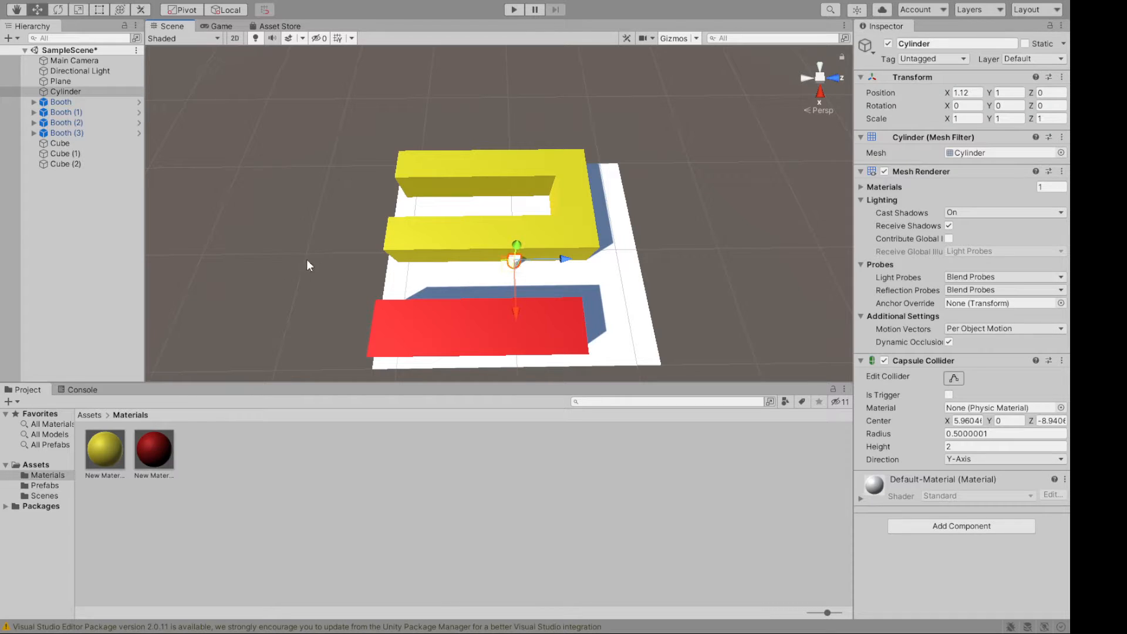
key(ctrl+d)
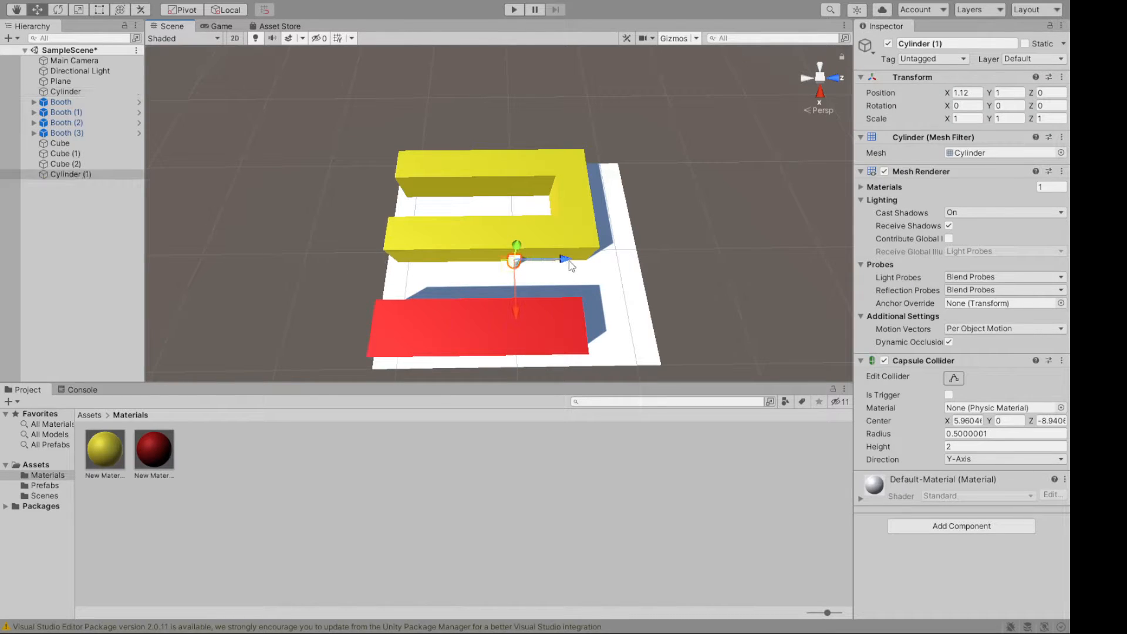
drag(565, 259, 620, 256)
key(ctrl+d)
key(ctrl+d)
key(ctrl+d)
key(ctrl+d)
key(ctrl+d)
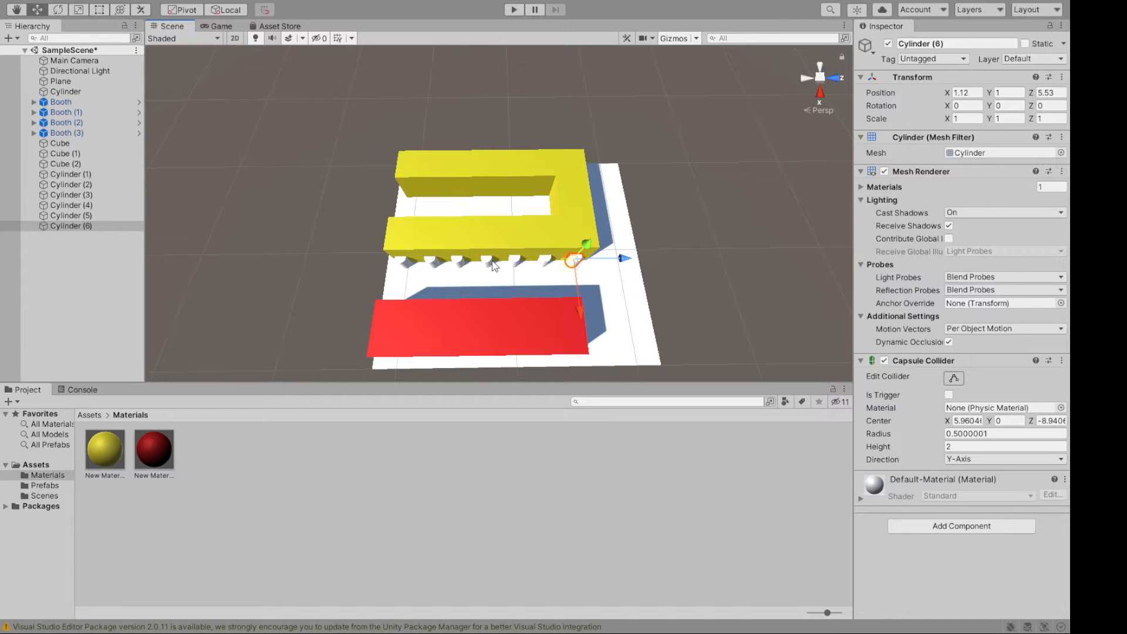
Step: Duplicate the red material and change the copy's albedo colour to brown
alt+drag(717, 203, 621, 120)
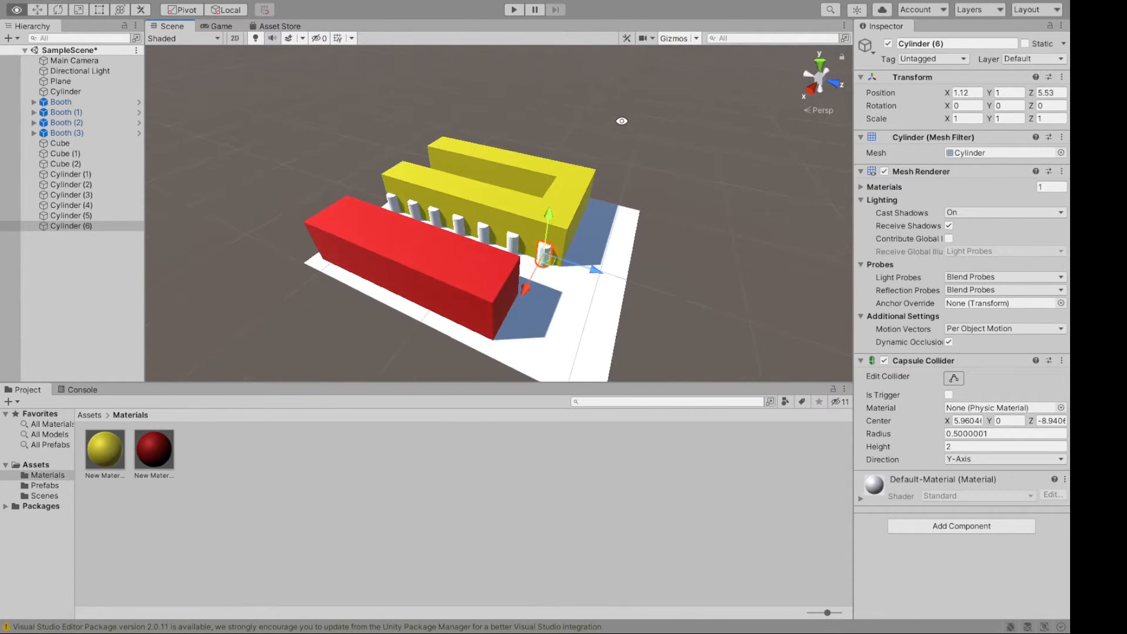
click(158, 449)
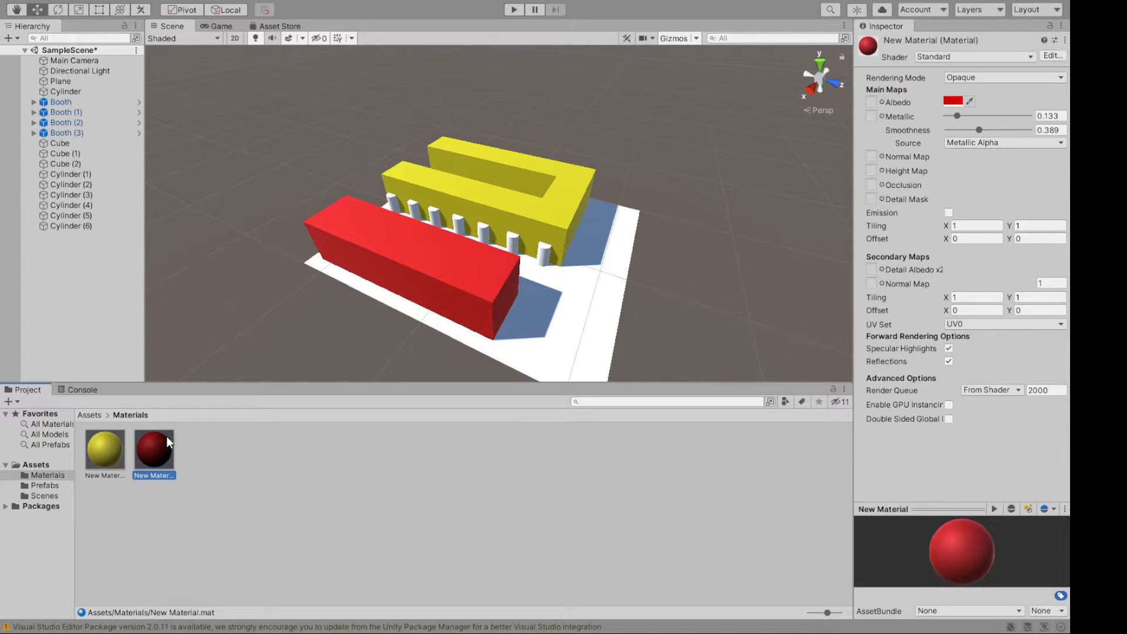
key(ctrl+d)
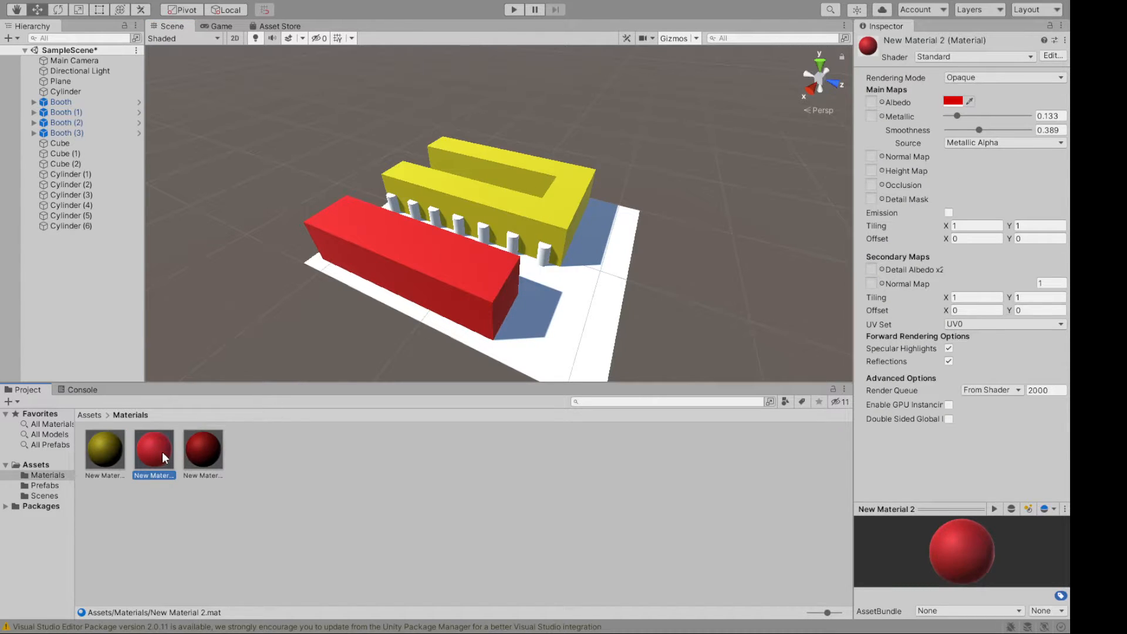
click(956, 99)
drag(1069, 179, 1033, 205)
drag(1070, 168, 1037, 191)
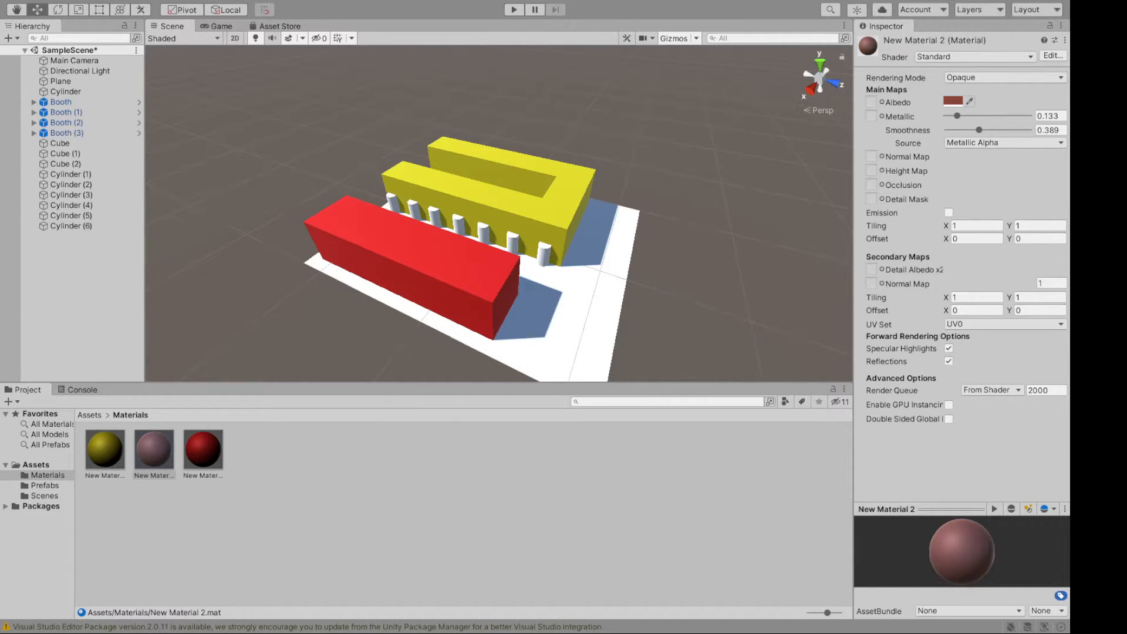
drag(1032, 199, 1031, 192)
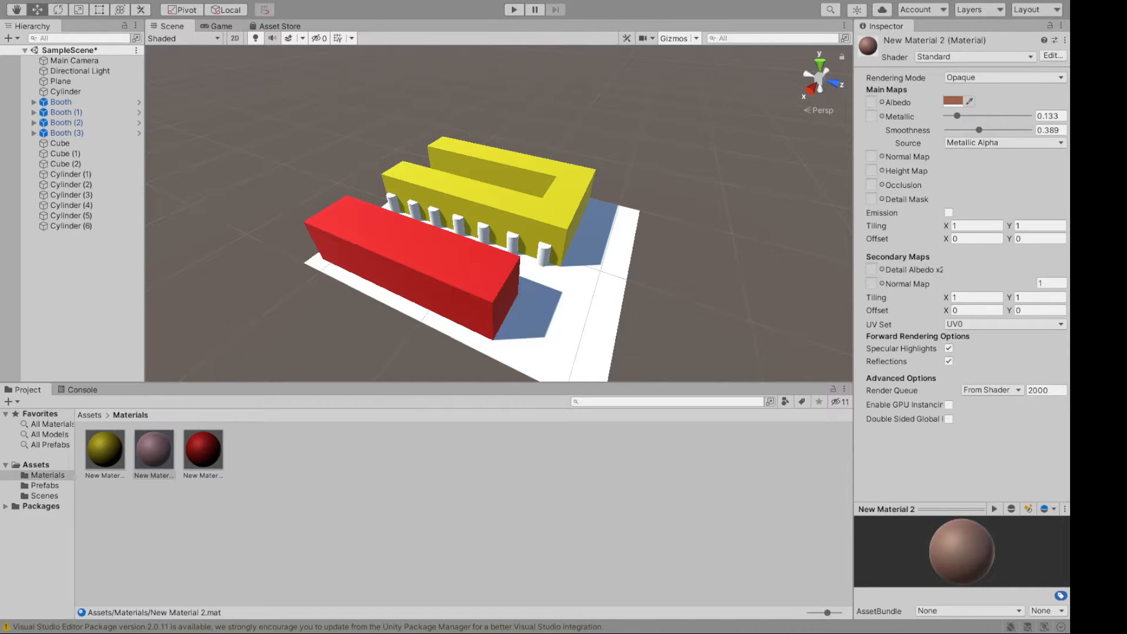
drag(1033, 193, 1048, 204)
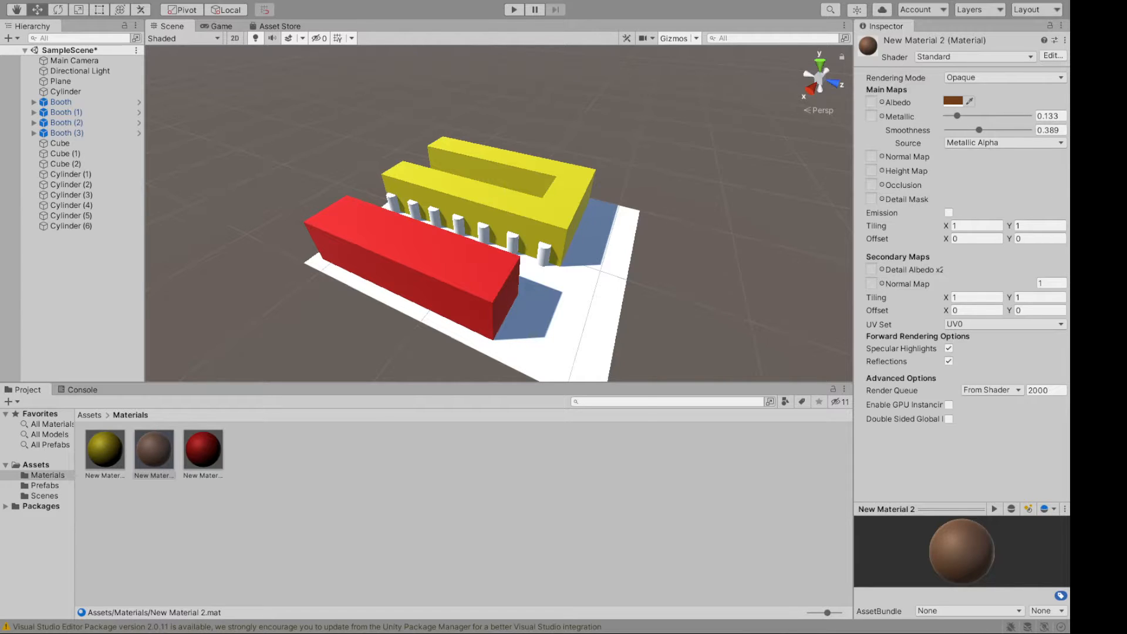
click(1086, 100)
Step: Apply the brown material to all seven cylinders in the row
drag(154, 449, 393, 206)
drag(170, 439, 421, 219)
click(157, 447)
drag(157, 447, 434, 218)
drag(282, 364, 459, 226)
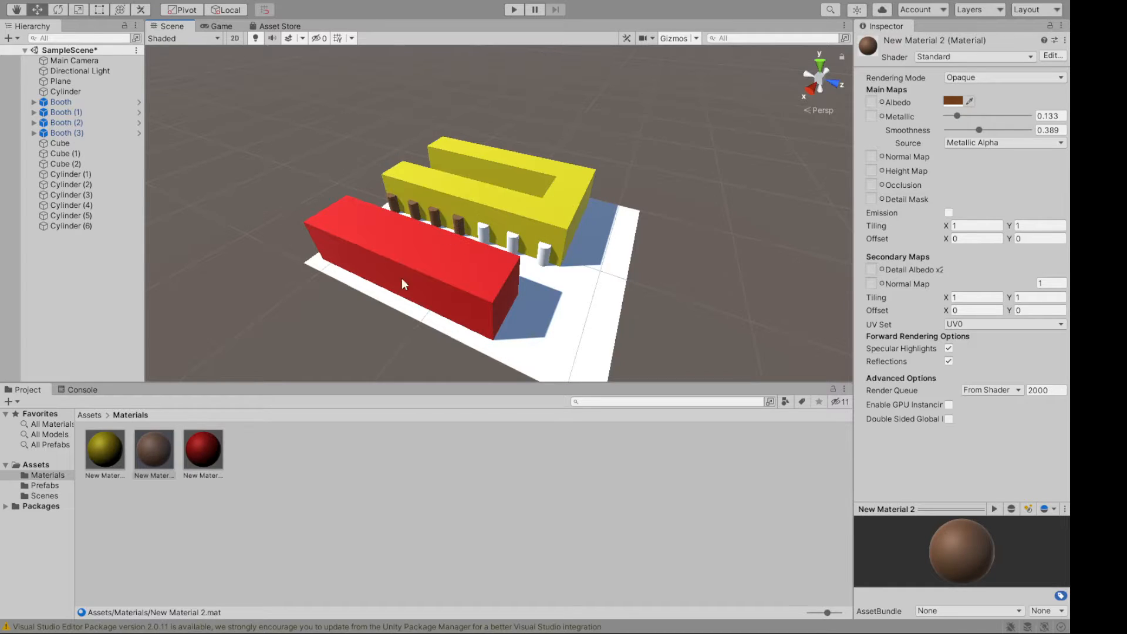
drag(155, 459, 459, 263)
drag(183, 449, 514, 249)
drag(199, 422, 543, 253)
Step: Select all seven brown cylinders and set their Y scale to 1.5 and Y position to 1.5
alt+drag(752, 241, 503, 306)
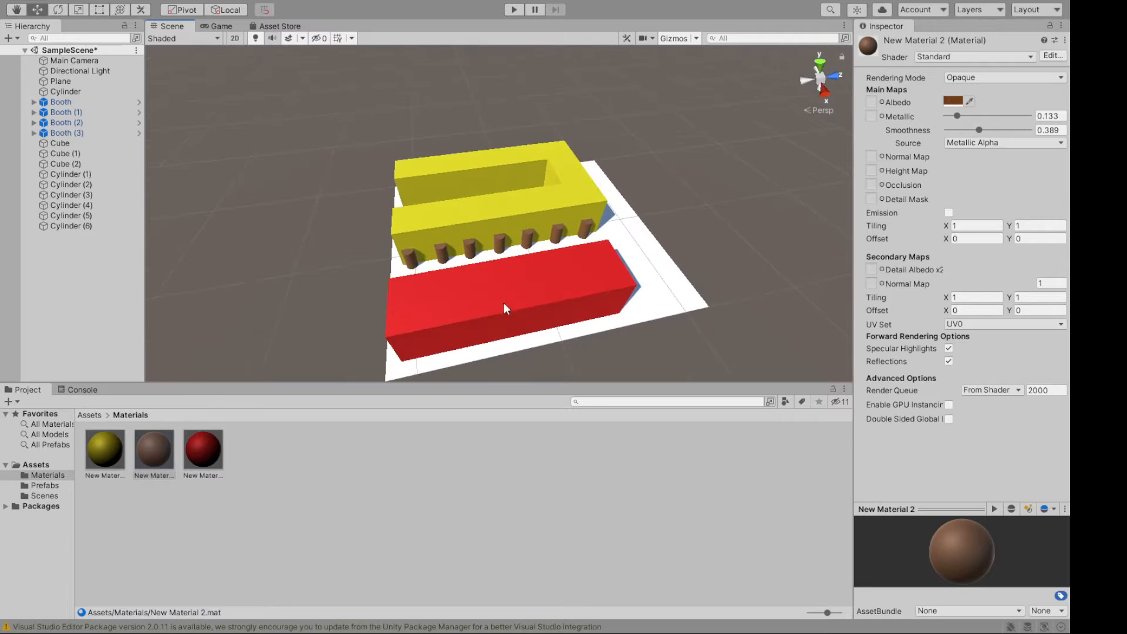
click(411, 259)
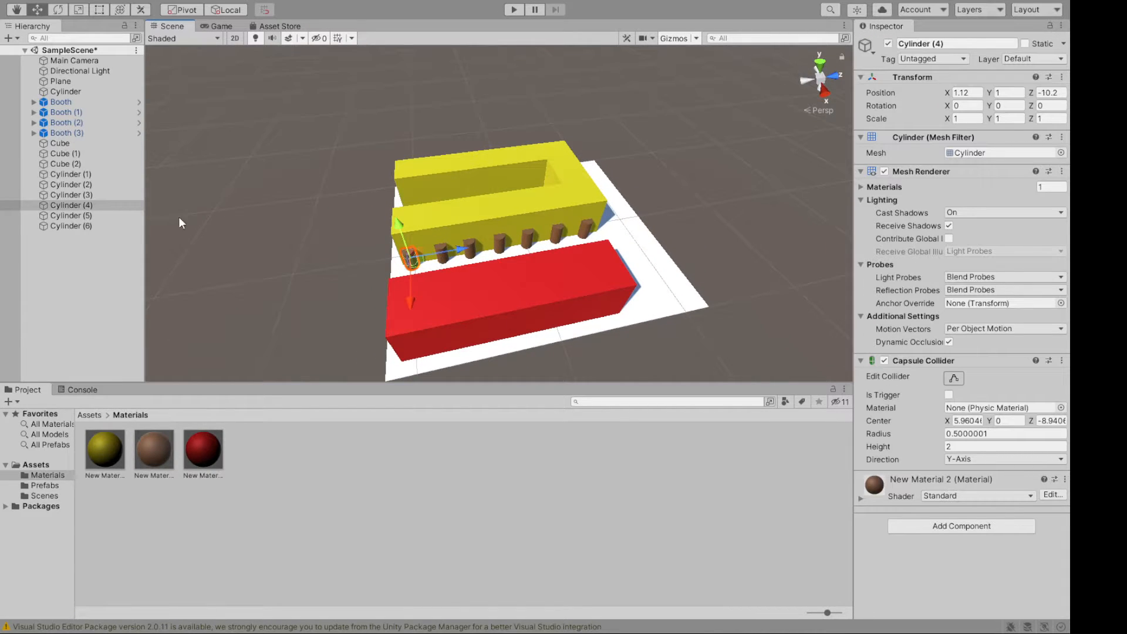
click(70, 174)
shift+click(71, 226)
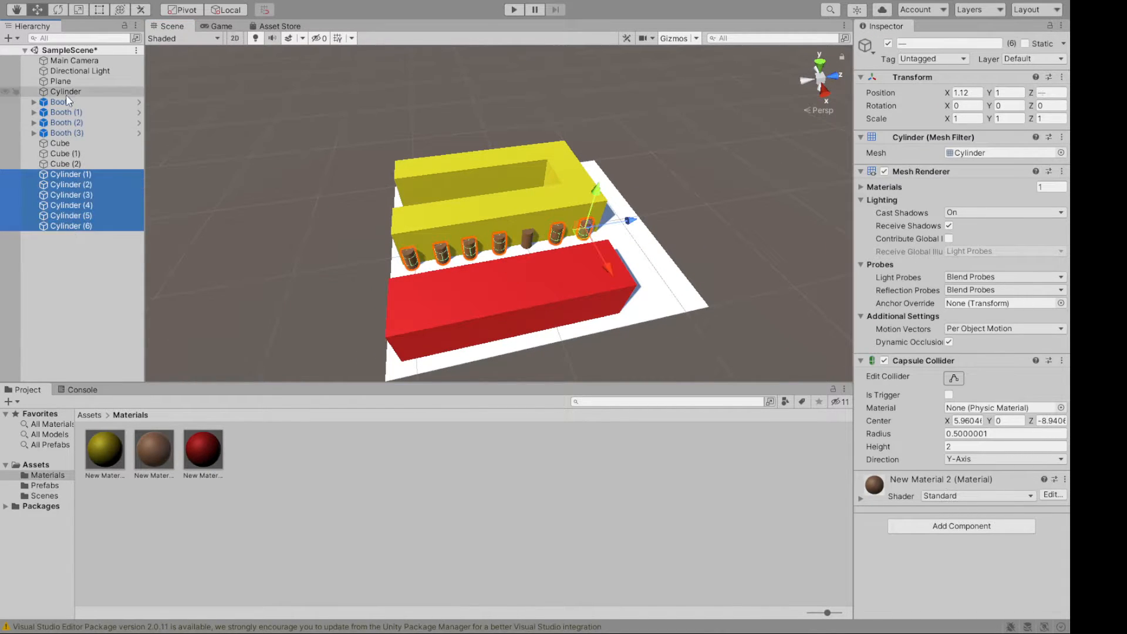
ctrl+click(65, 92)
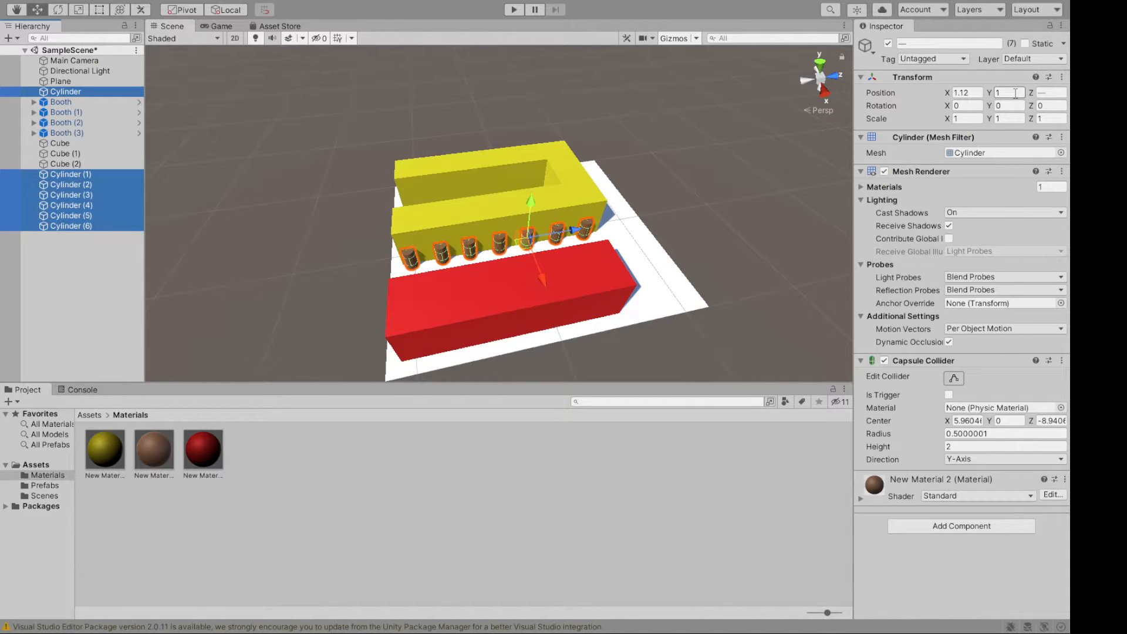
click(1010, 119)
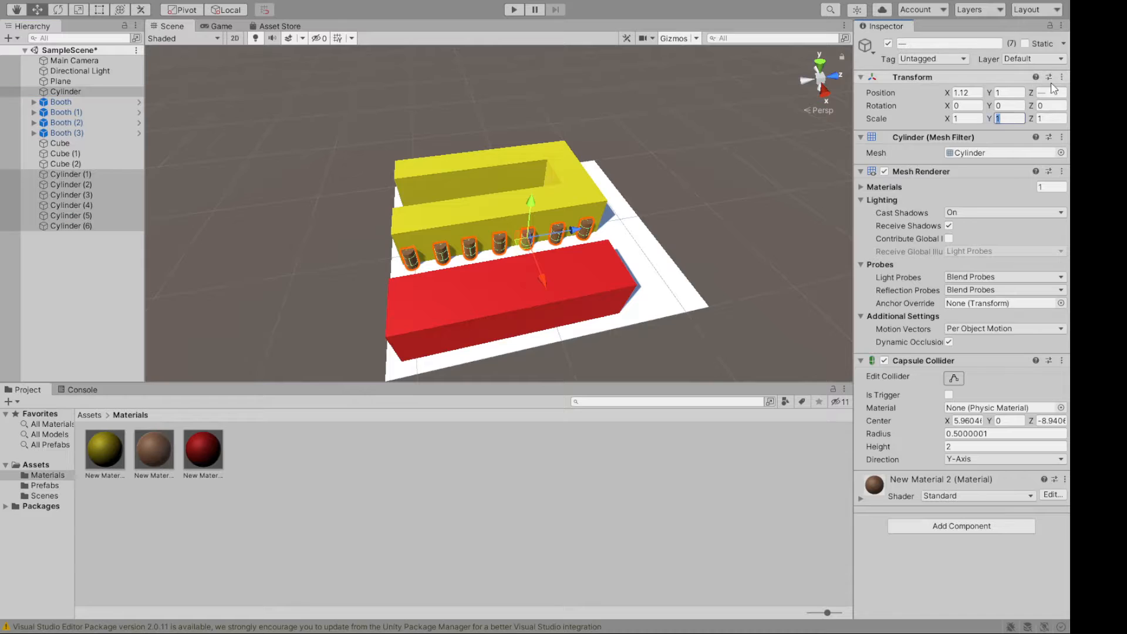
text(.5)
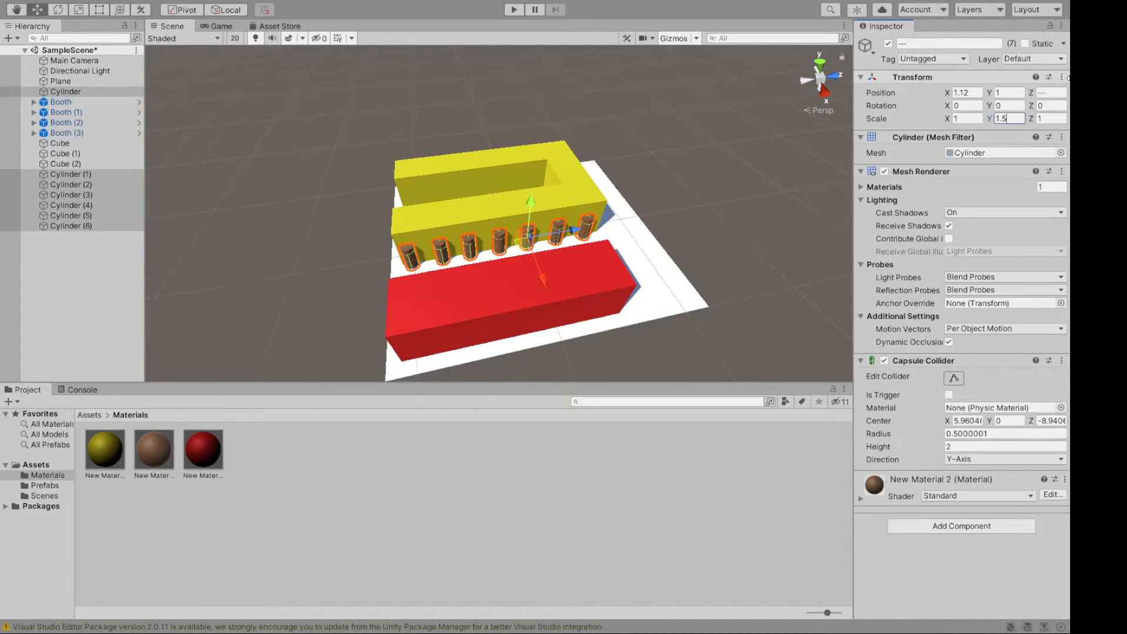
text(1)
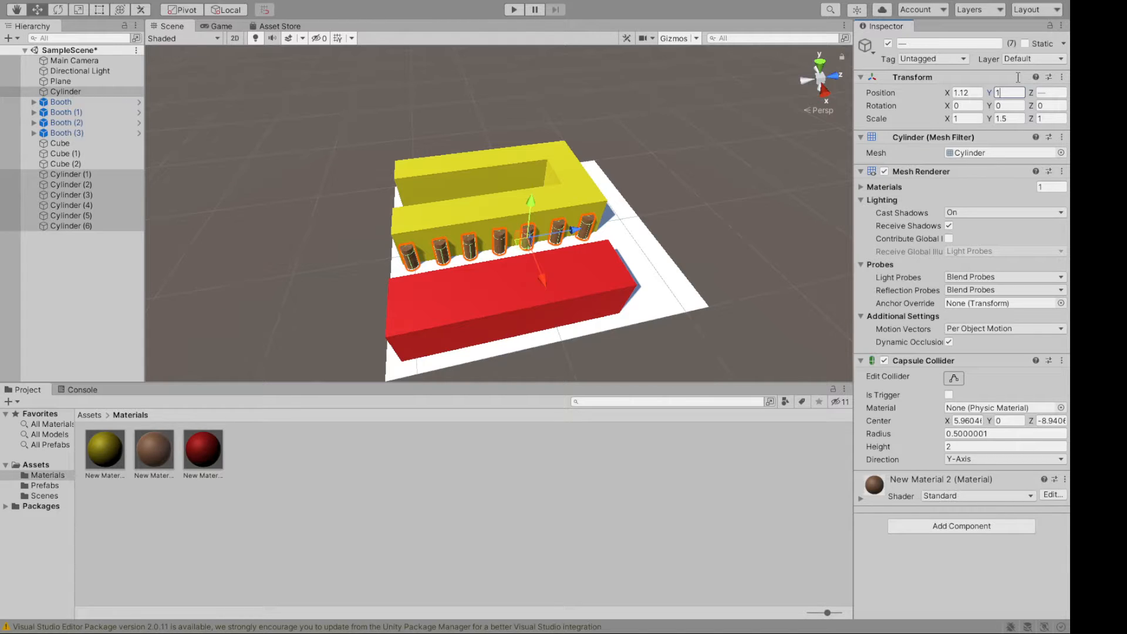
text(.5)
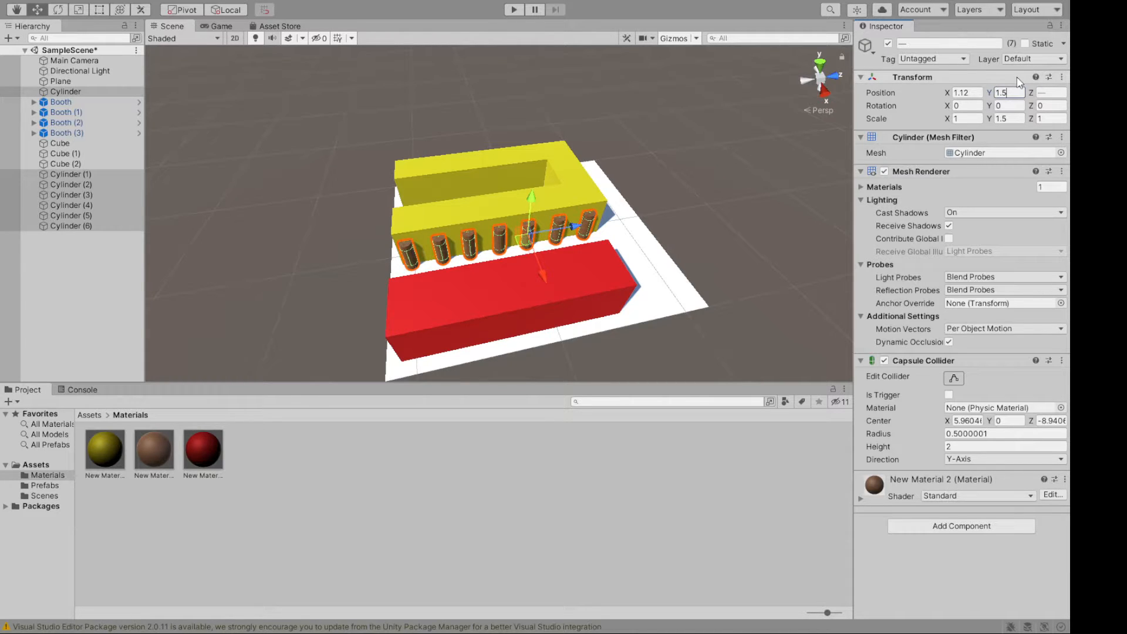
Step: Set the Y scale and the Y position of the seven selected cylinders to 1.2 each
alt+drag(653, 197, 467, 109)
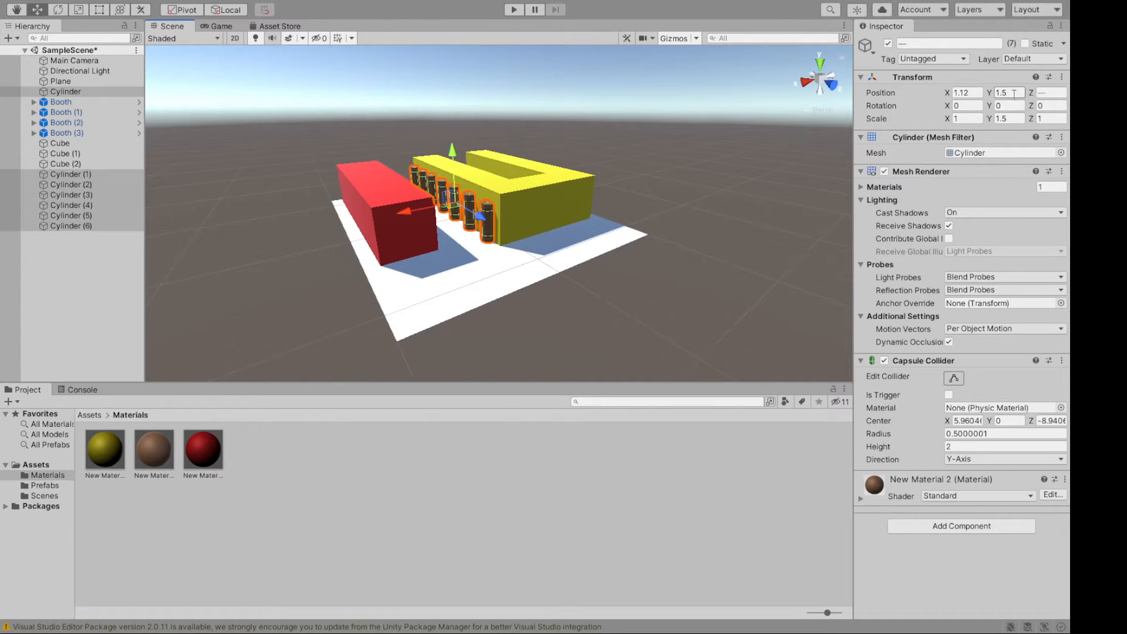
click(1013, 119)
drag(1007, 119, 982, 119)
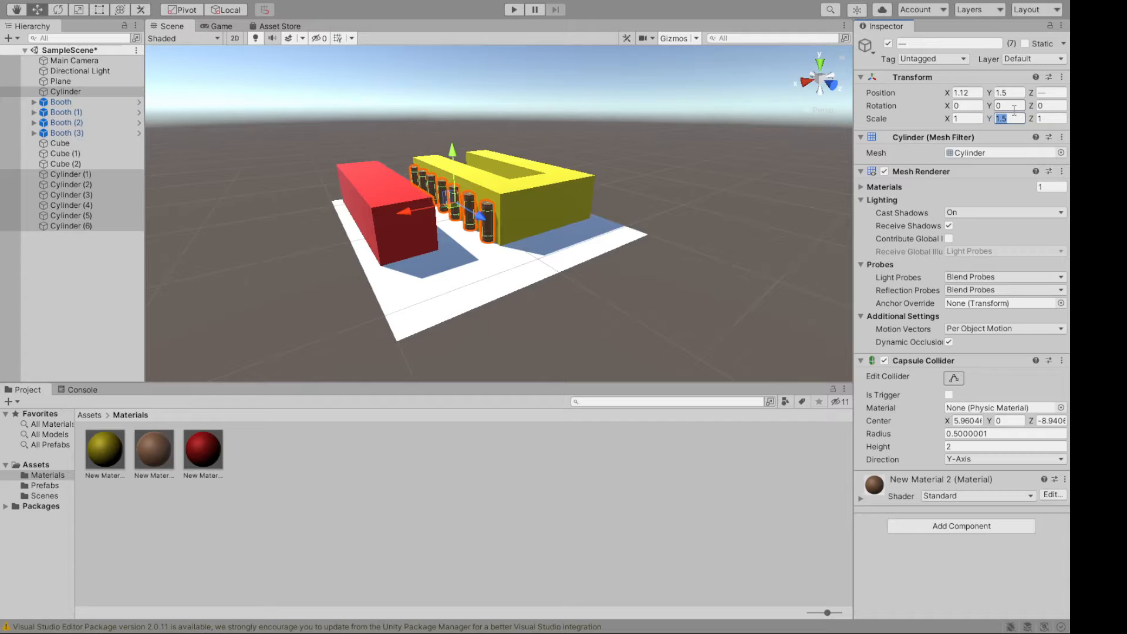
text(1.2)
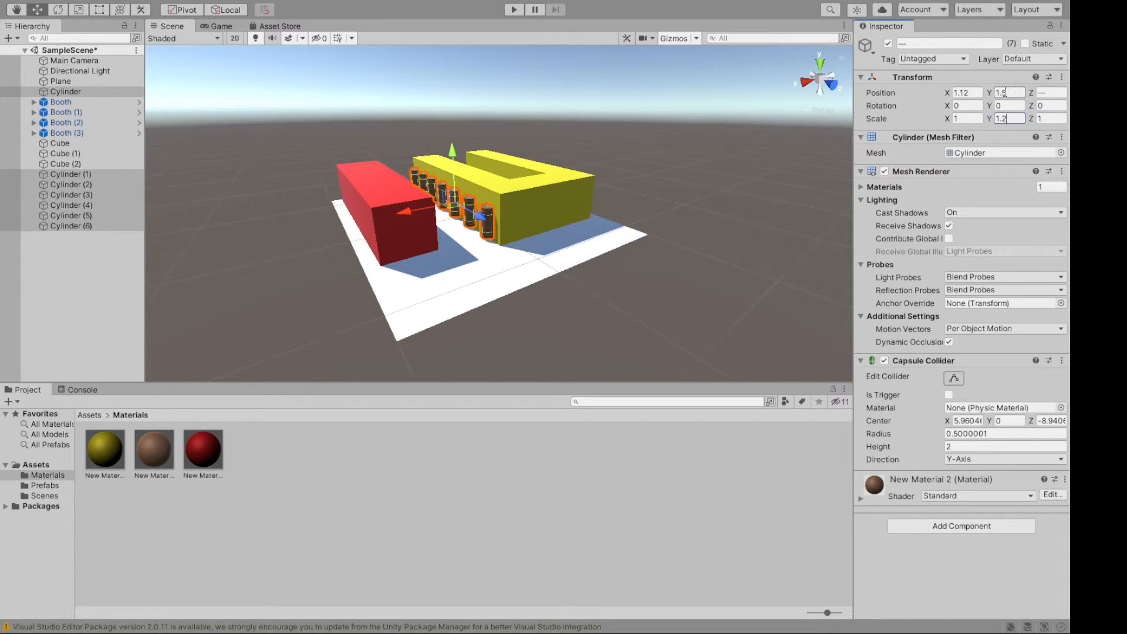
click(1004, 93)
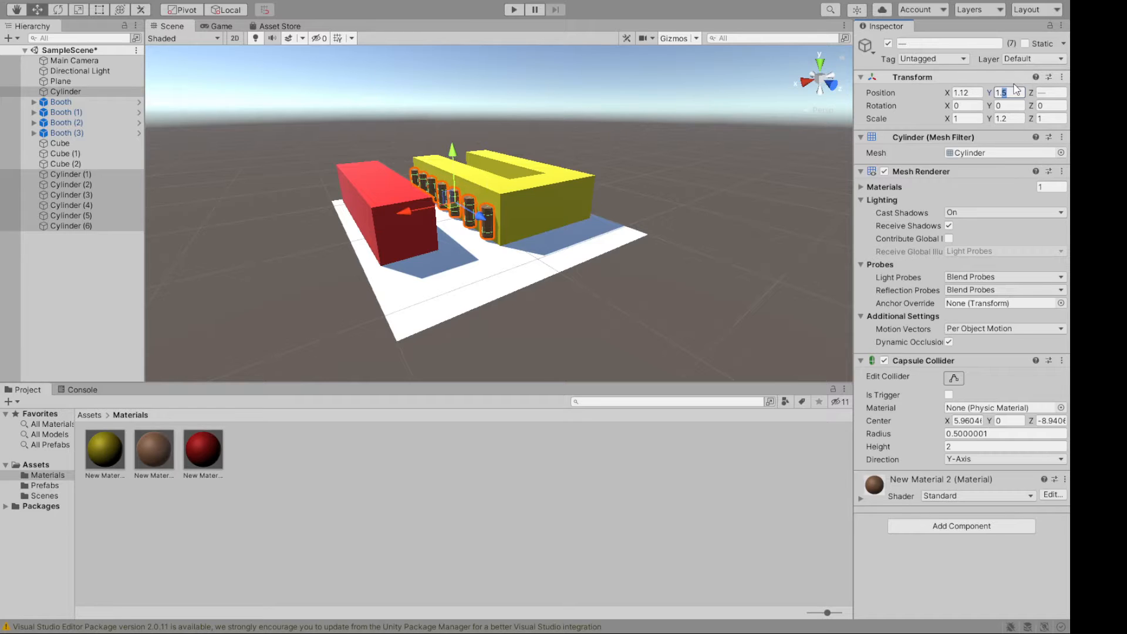
text(1.2)
click(668, 153)
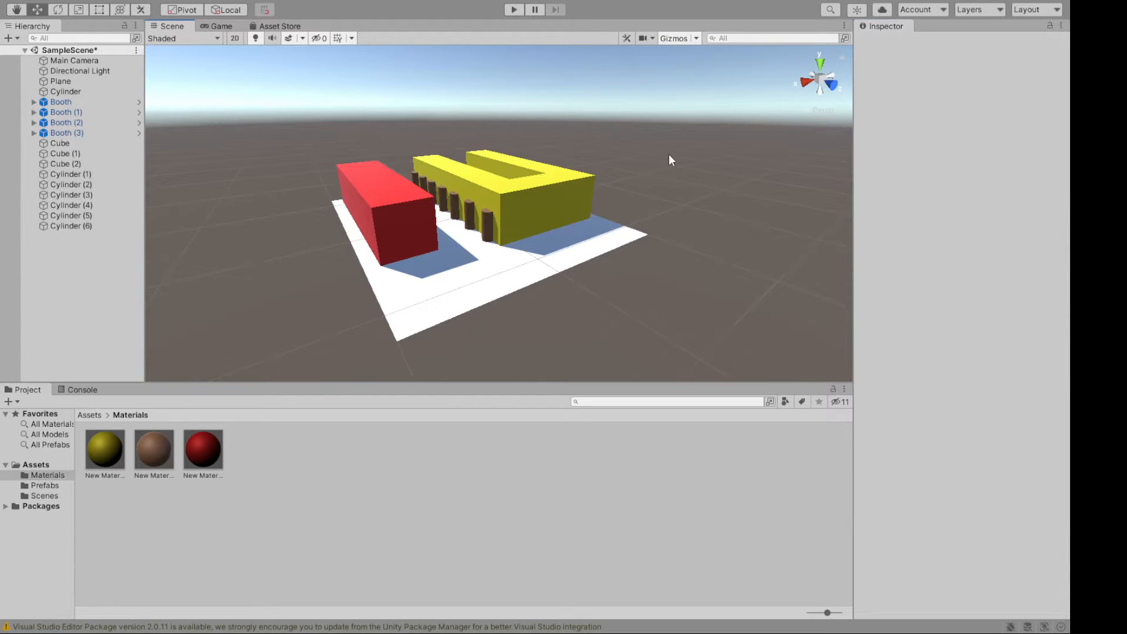
alt+drag(668, 154, 520, 254)
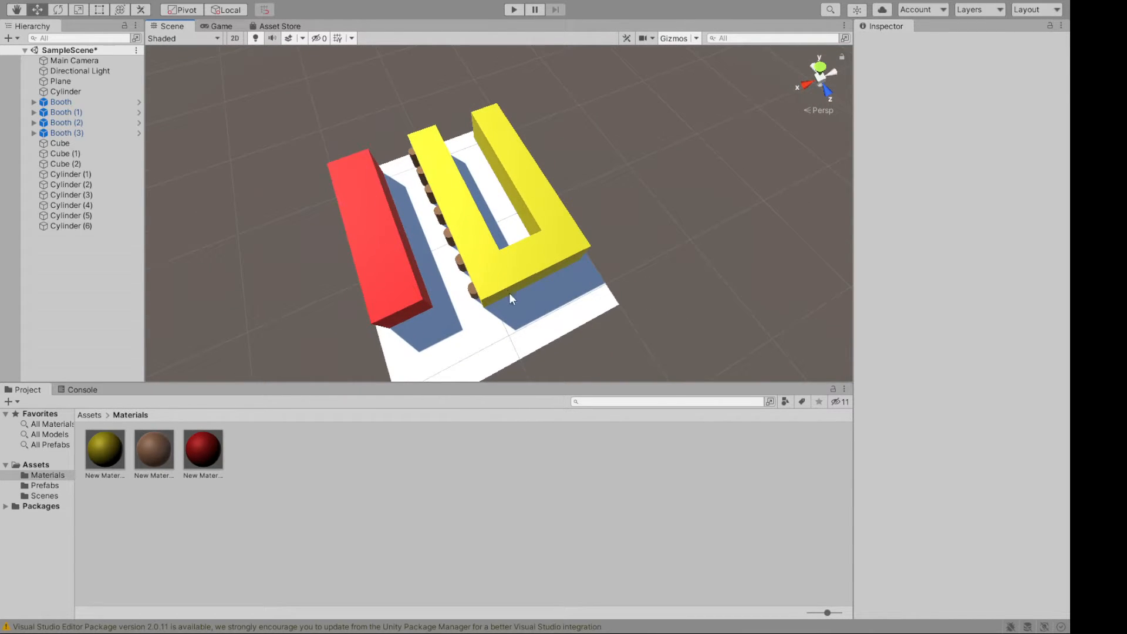
alt+drag(582, 253, 390, 292)
click(410, 330)
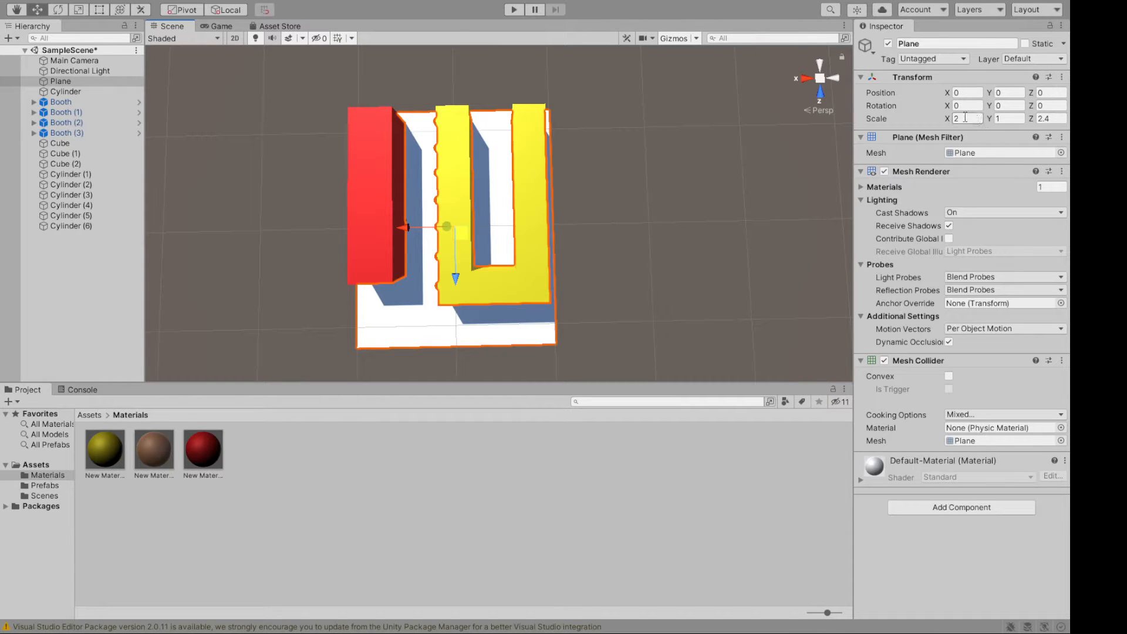
click(1046, 119)
click(78, 227)
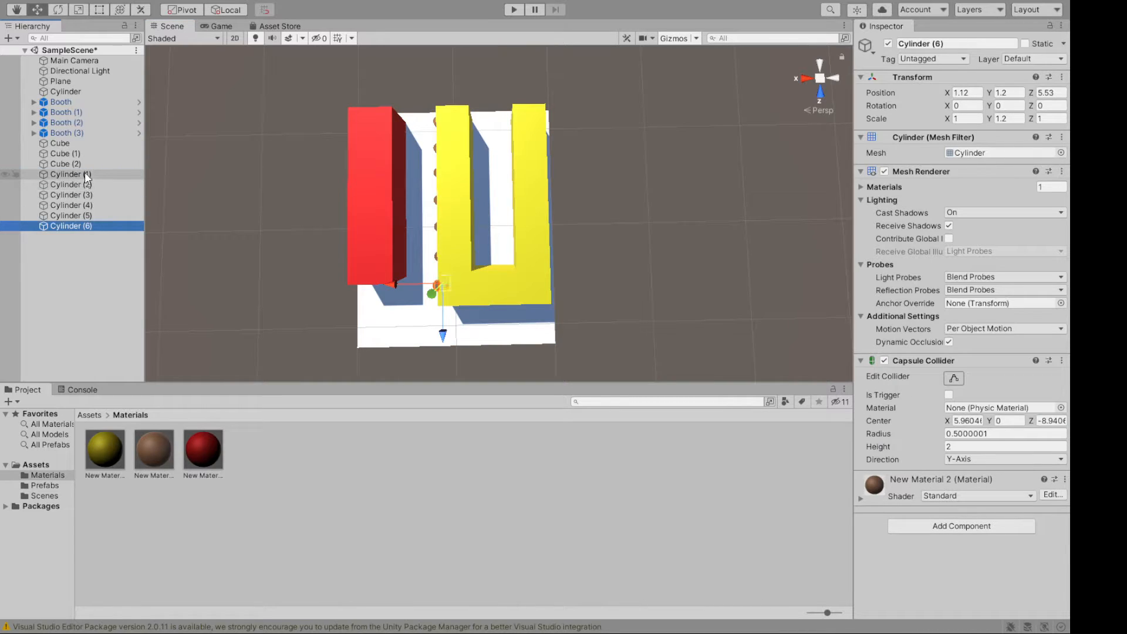
shift+click(69, 175)
ctrl+click(64, 90)
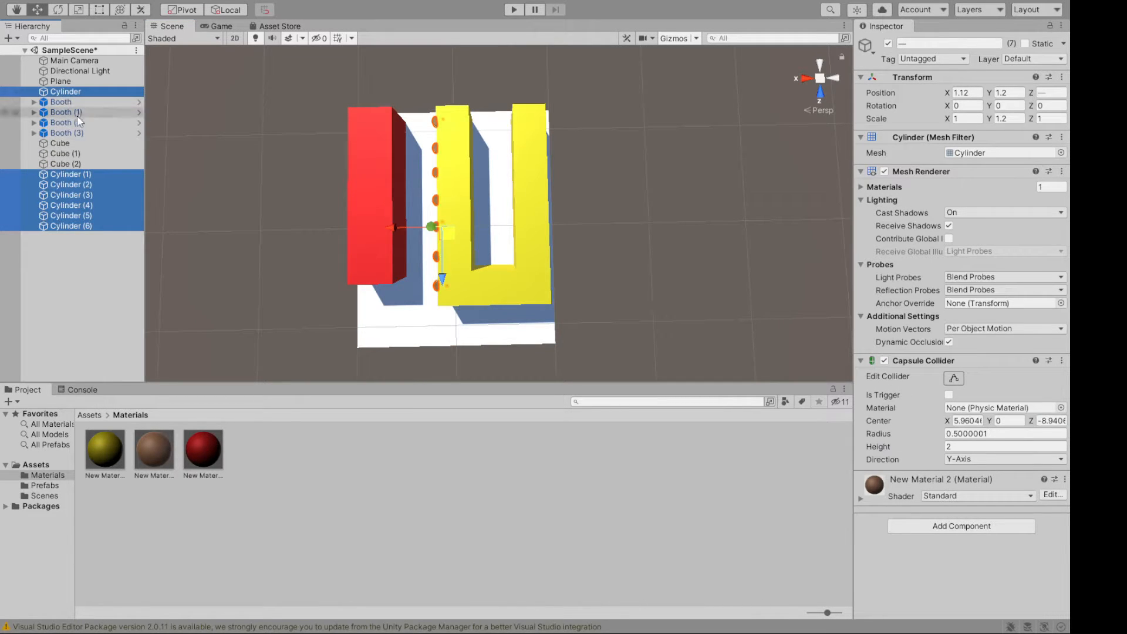
click(71, 270)
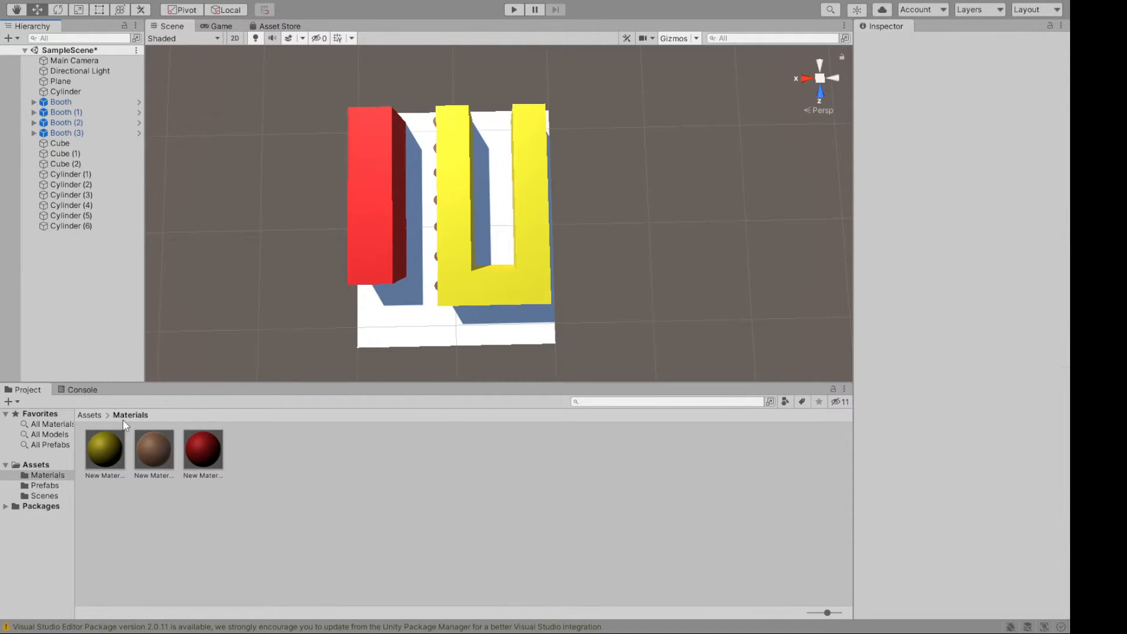
Step: Create an empty GameObject at the scene root and set its position to 0, 0, 0
key(ctrl+shift+n)
click(963, 92)
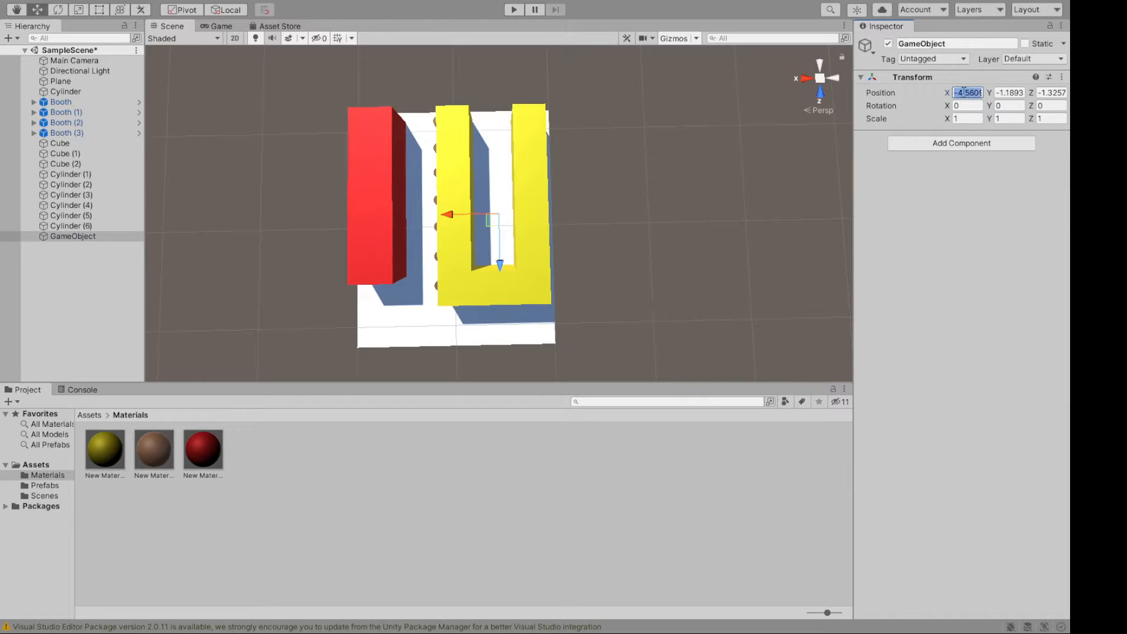
text(0)
key(Tab)
text(0)
key(Tab)
text(0)
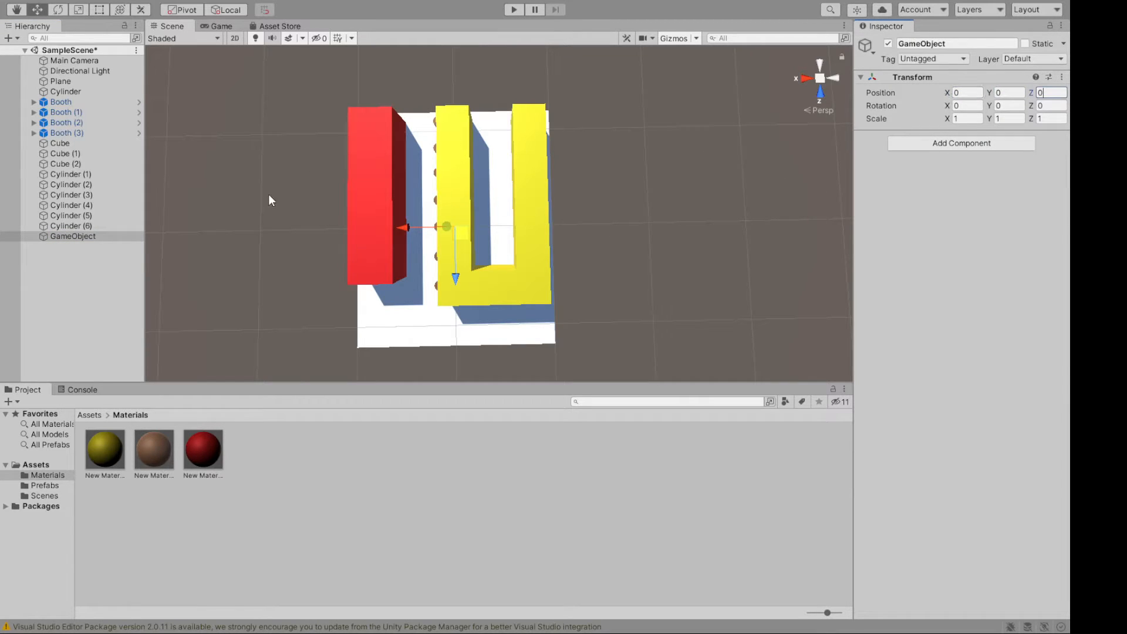
Step: Rename the new empty GameObject to Stools
click(91, 240)
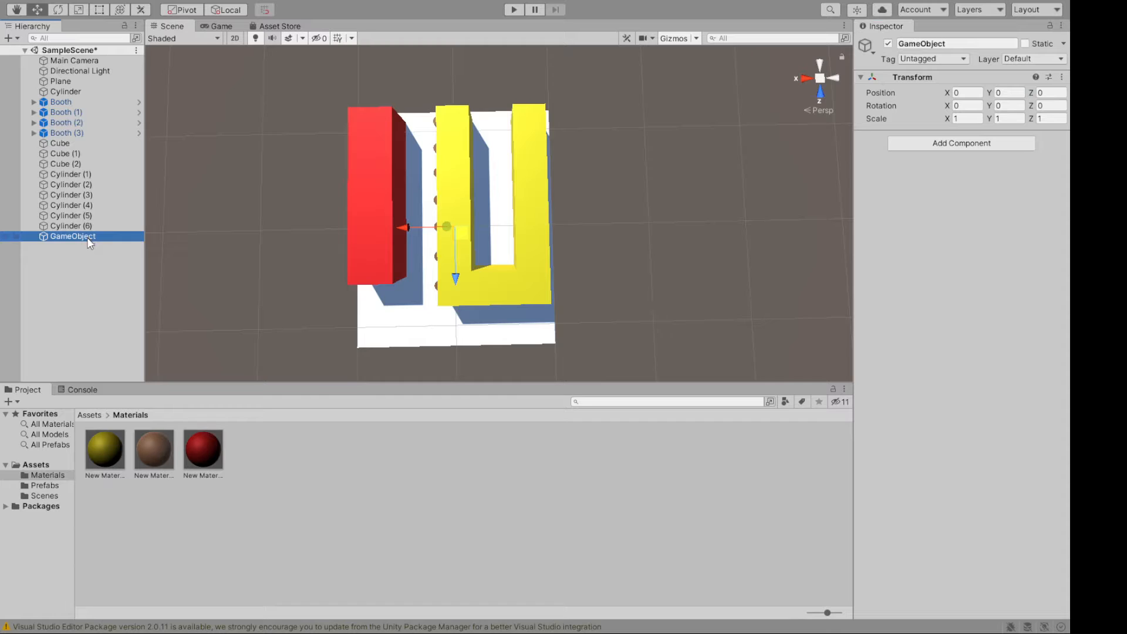
click(87, 237)
text(S)
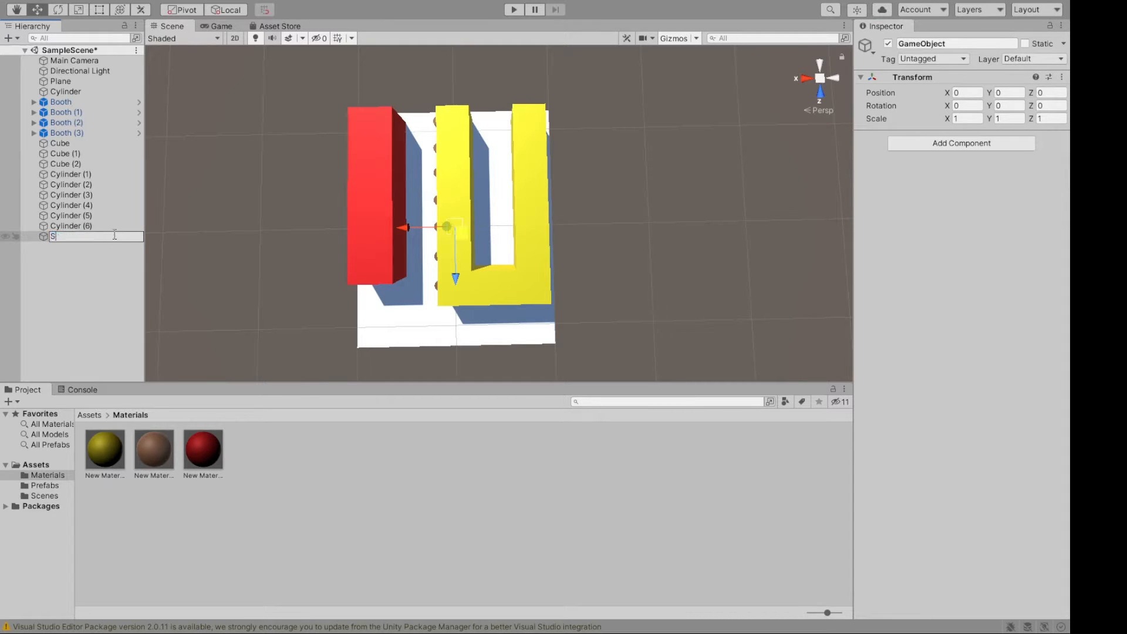
text(tools)
key(Return)
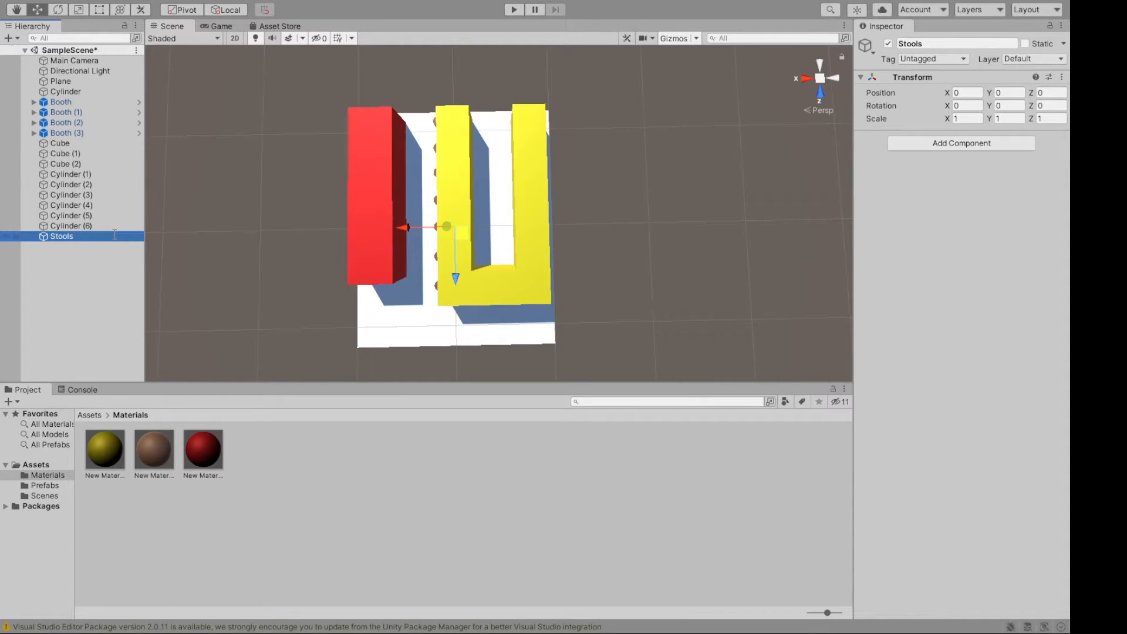
Step: Make all seven cylinders, Cylinder and Cylinder (1) to Cylinder (6), children of the Stools object
click(57, 172)
shift+click(63, 224)
drag(66, 175, 62, 236)
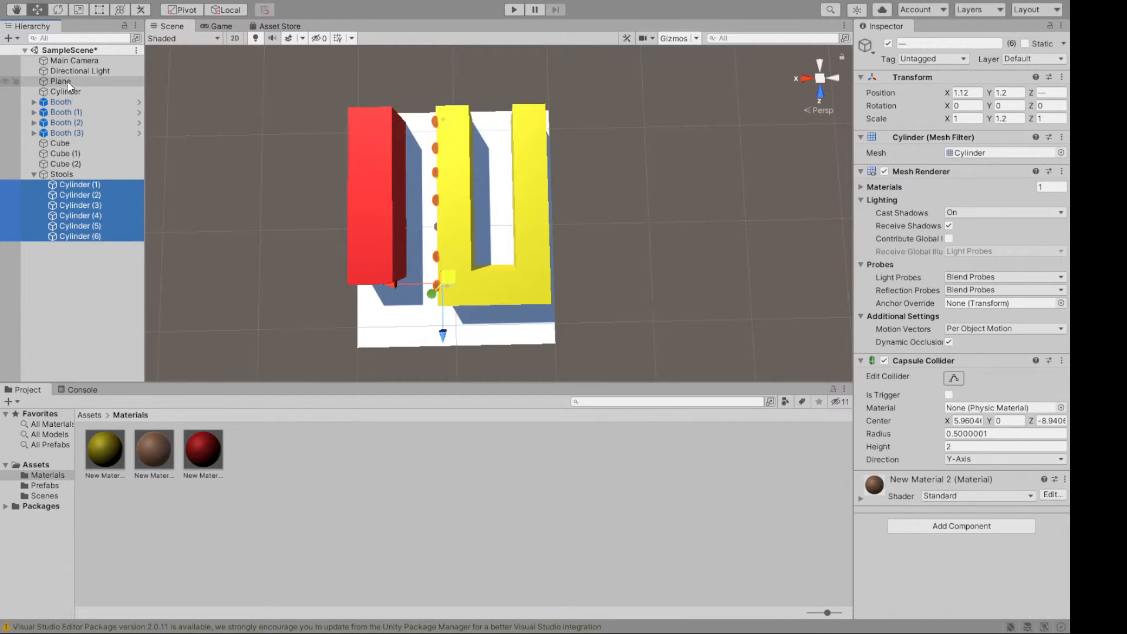
drag(67, 91, 69, 174)
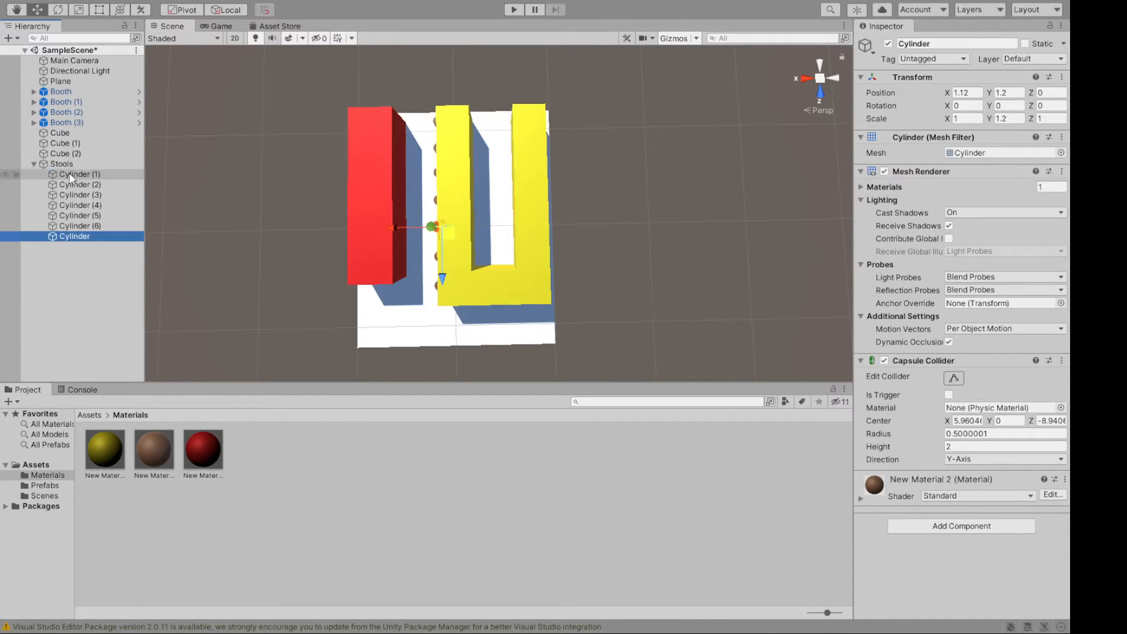
Step: Collapse the Stools group and create an empty object named Booths at the scene's root level
click(33, 163)
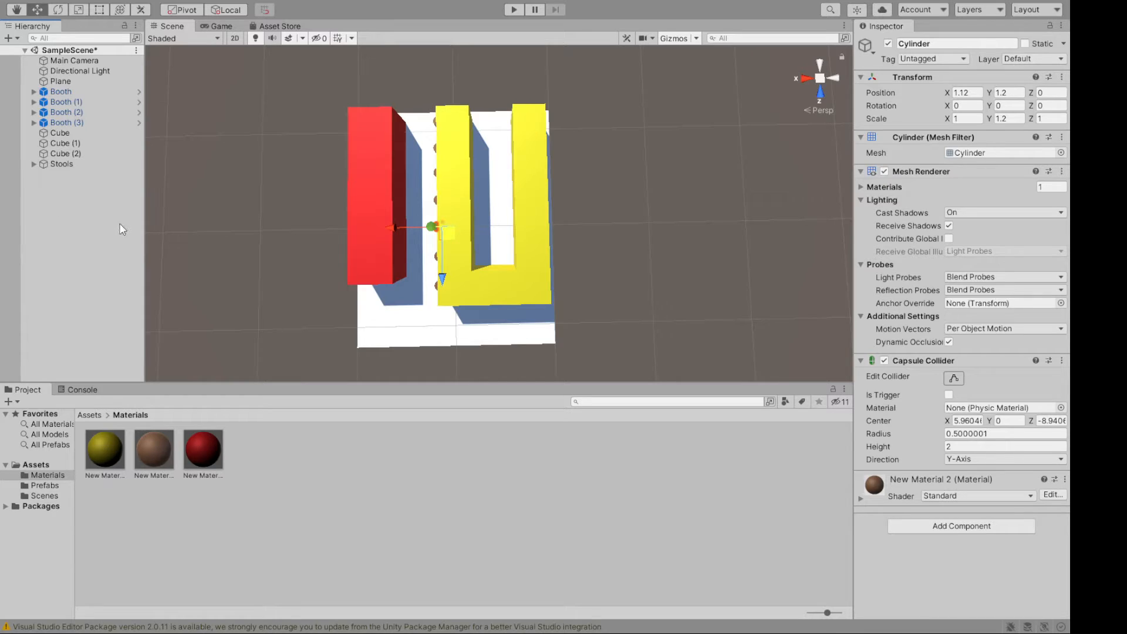
click(33, 163)
click(34, 165)
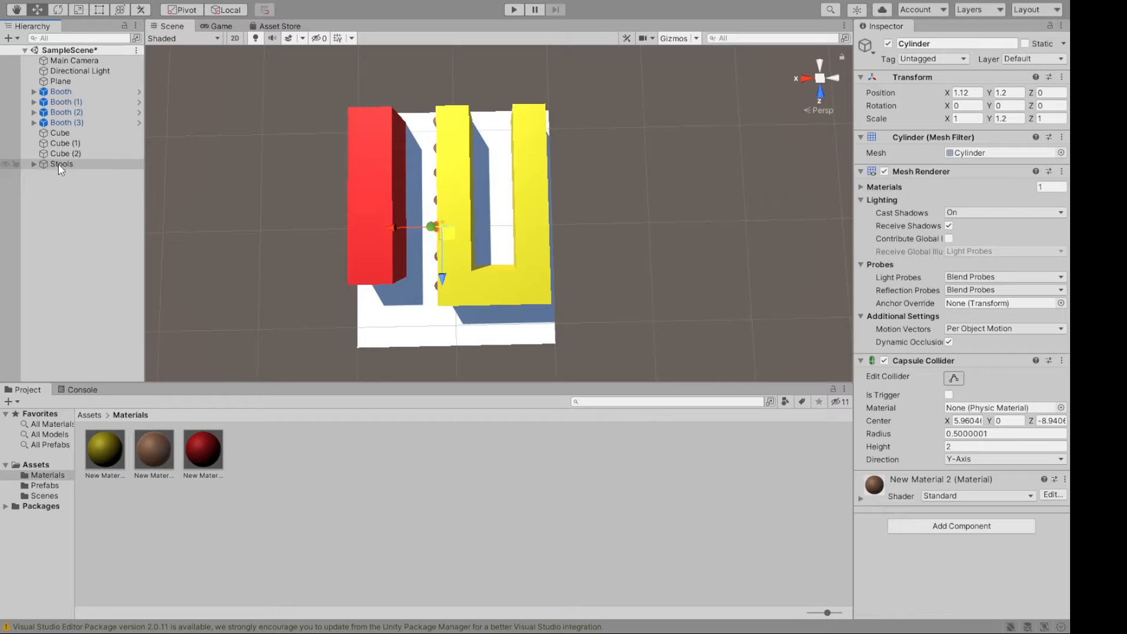
click(53, 92)
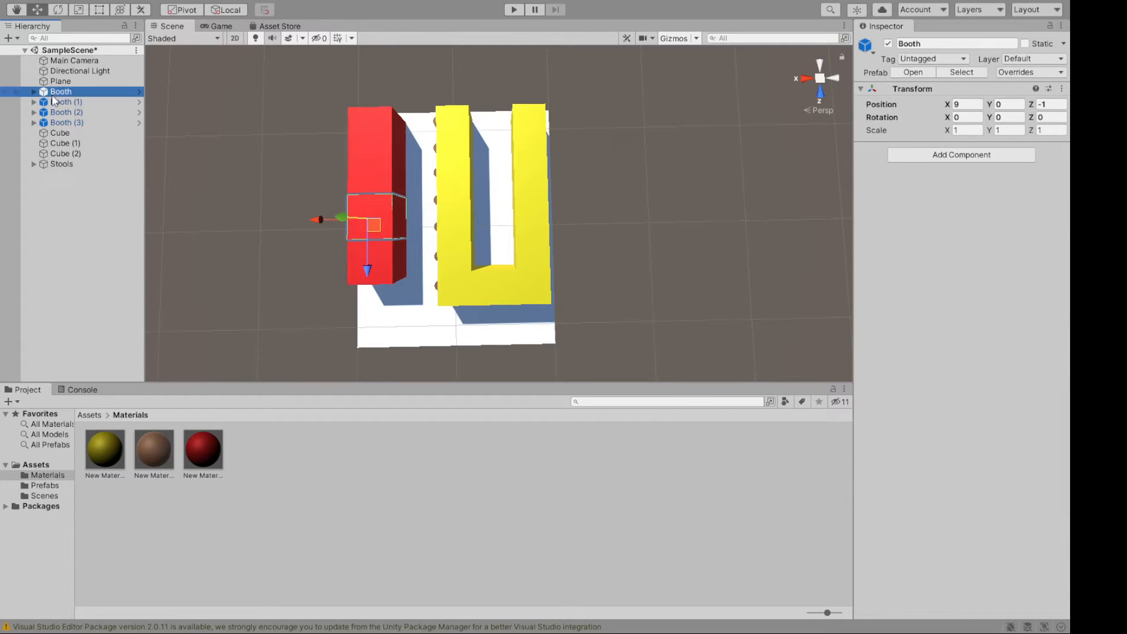
click(63, 201)
key(ctrl+shift+n)
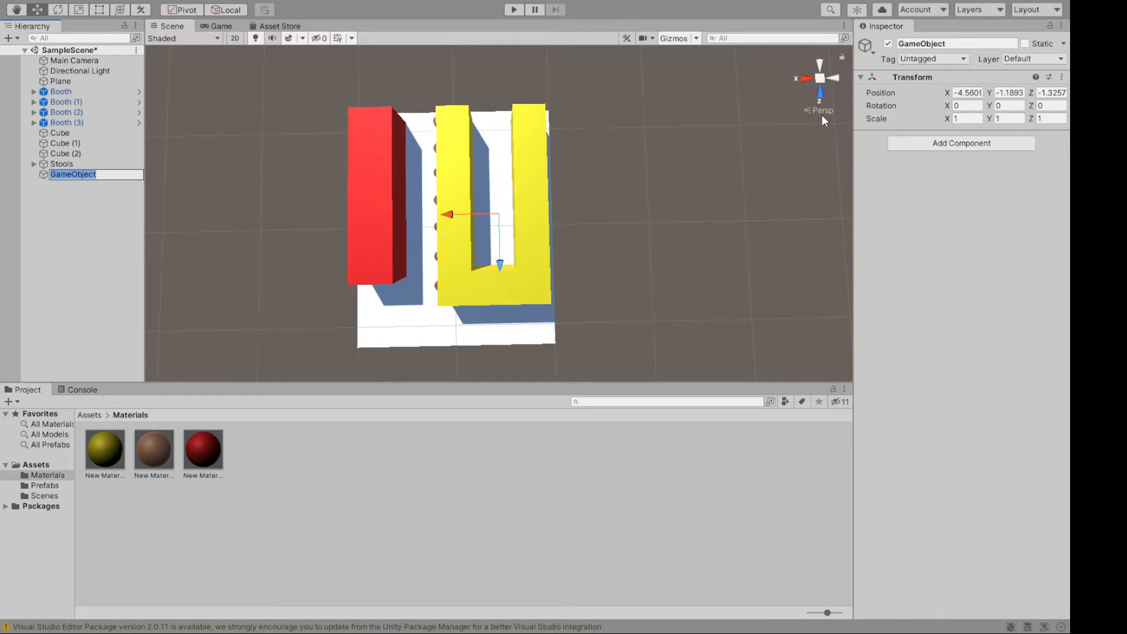
text(Booths)
key(Return)
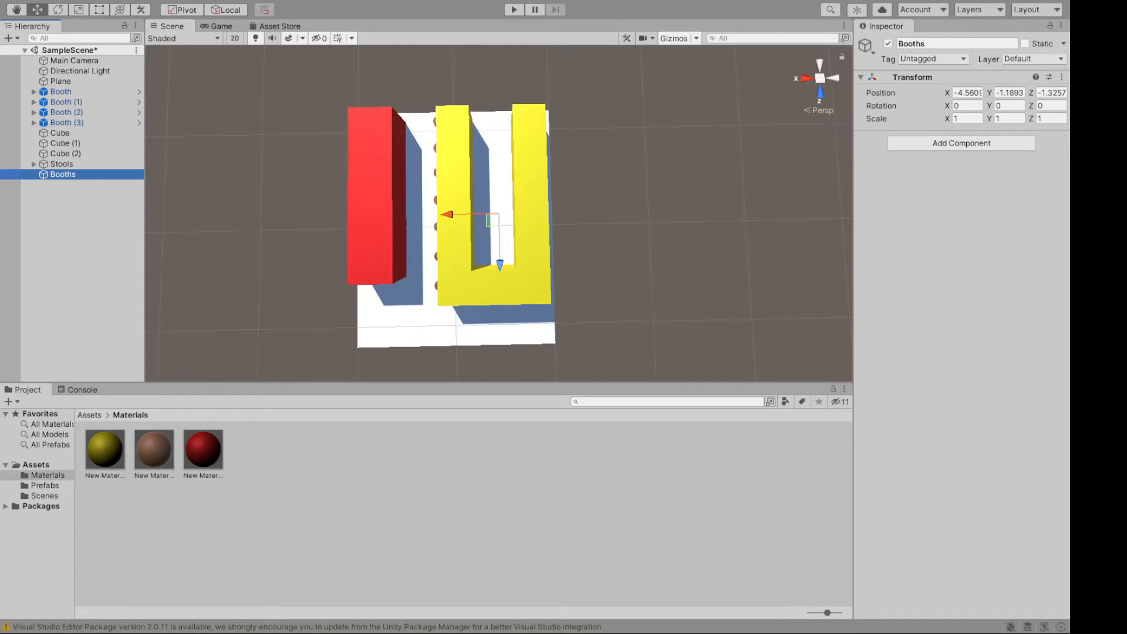
Step: Set the Booths object's position to 0 on X, Y and Z
click(964, 93)
text(0)
click(1004, 93)
text(0)
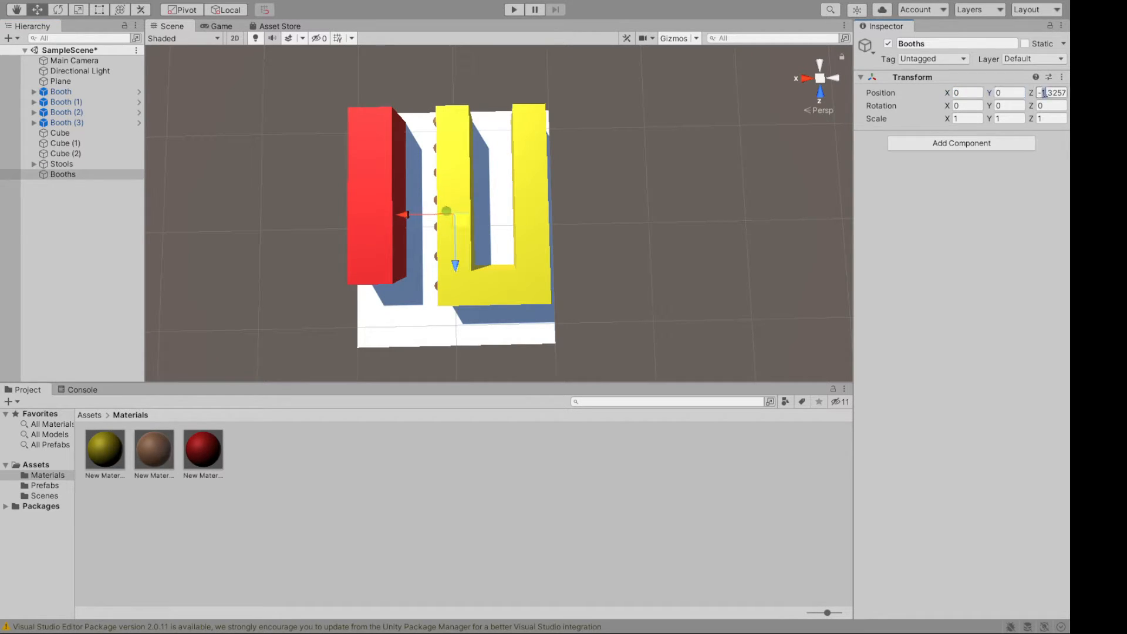
text(0)
double_click(1061, 92)
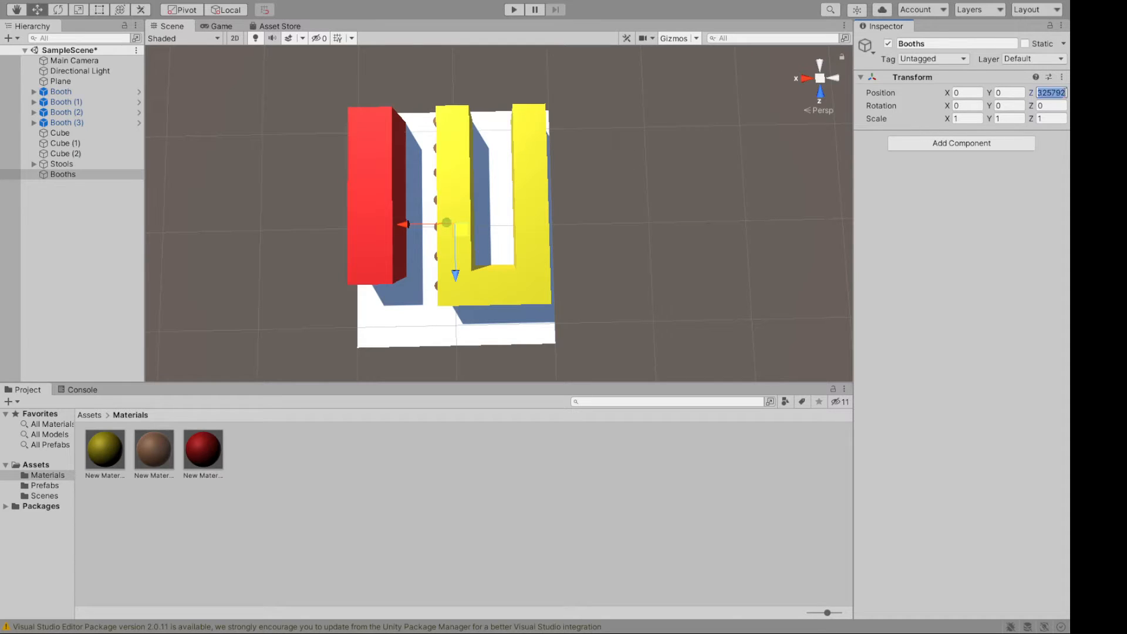
text(0)
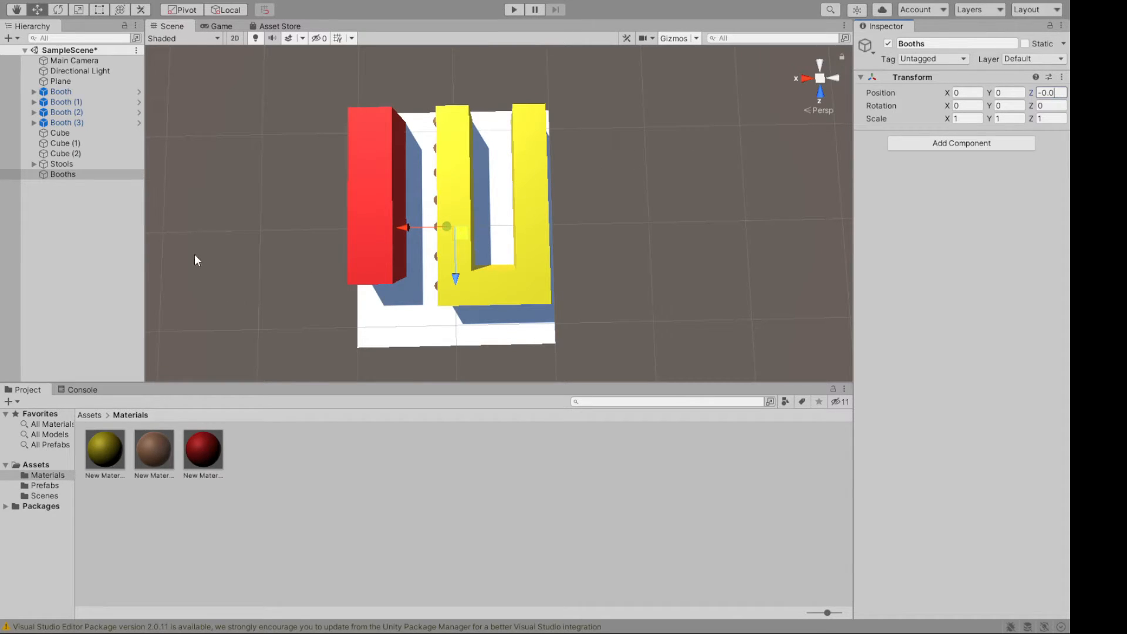
key(Tab)
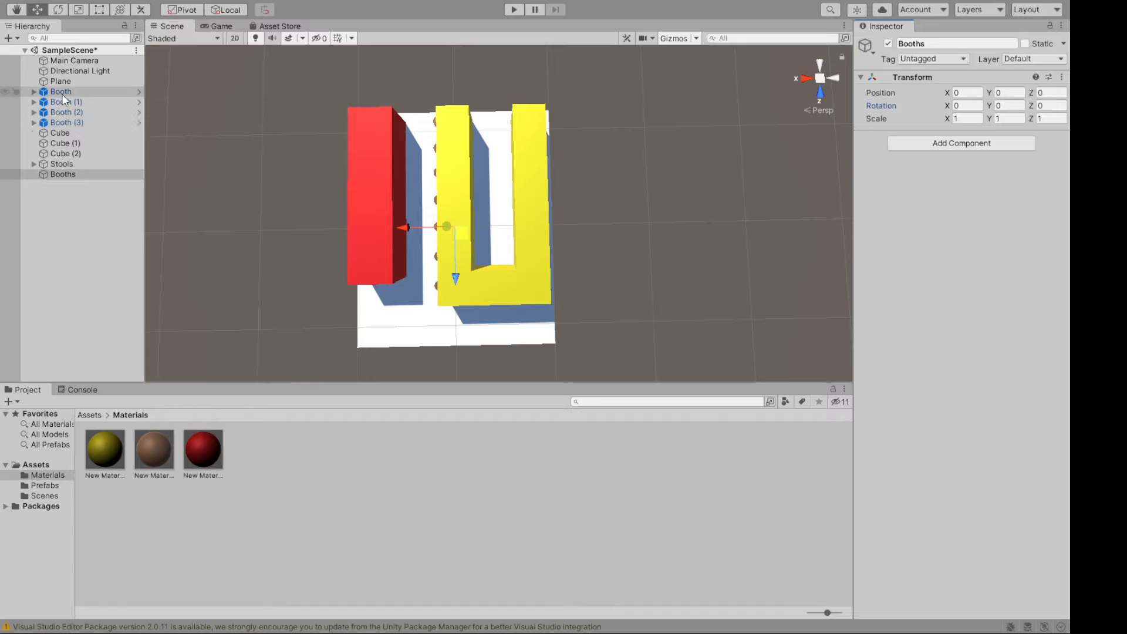
Step: Parent Booth, Booth (1), Booth (2) and Booth (3) to the Booths object and collapse the group
click(61, 93)
shift+click(58, 122)
drag(68, 108, 58, 174)
click(34, 133)
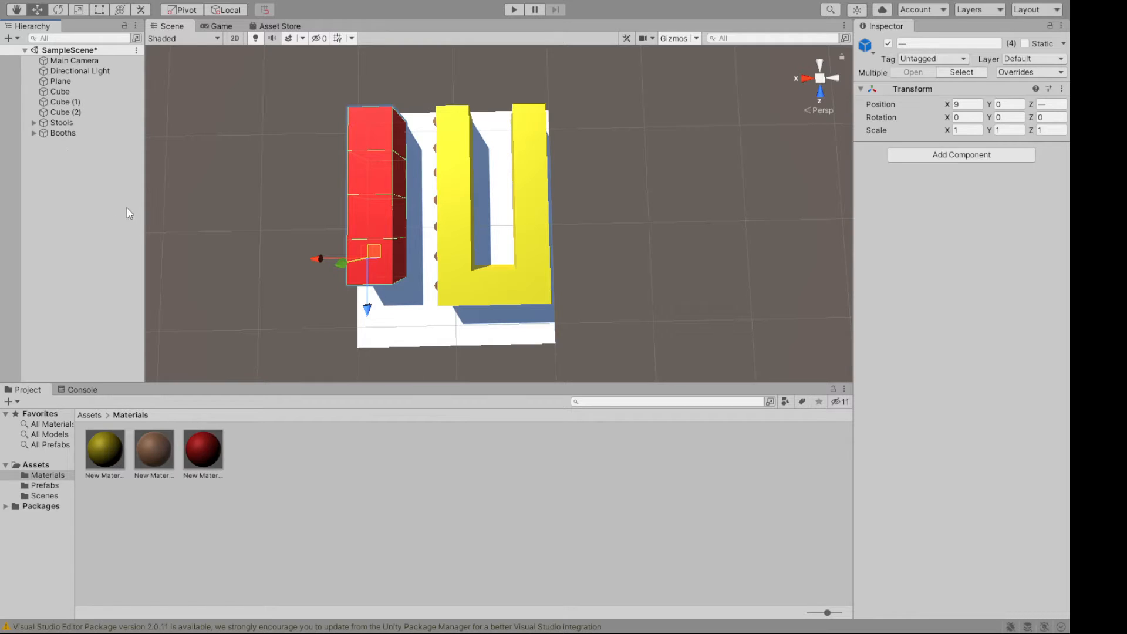
Step: Check which counter sections the three cubes form and create an empty root-level object named Counter
click(67, 92)
click(68, 103)
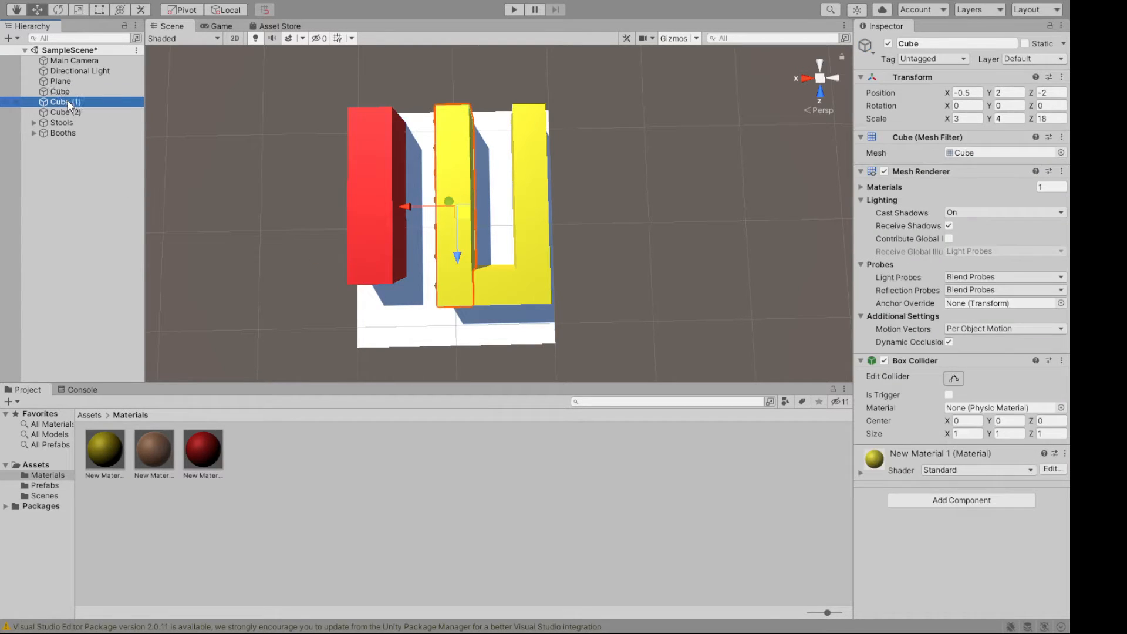
click(66, 111)
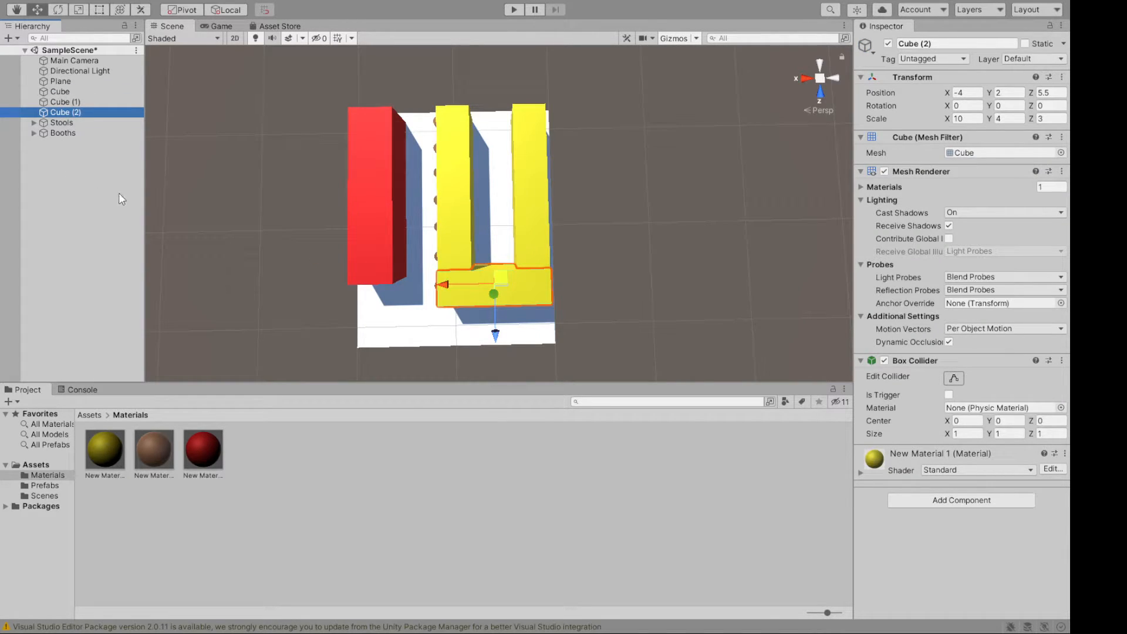
key(ctrl+shift+n)
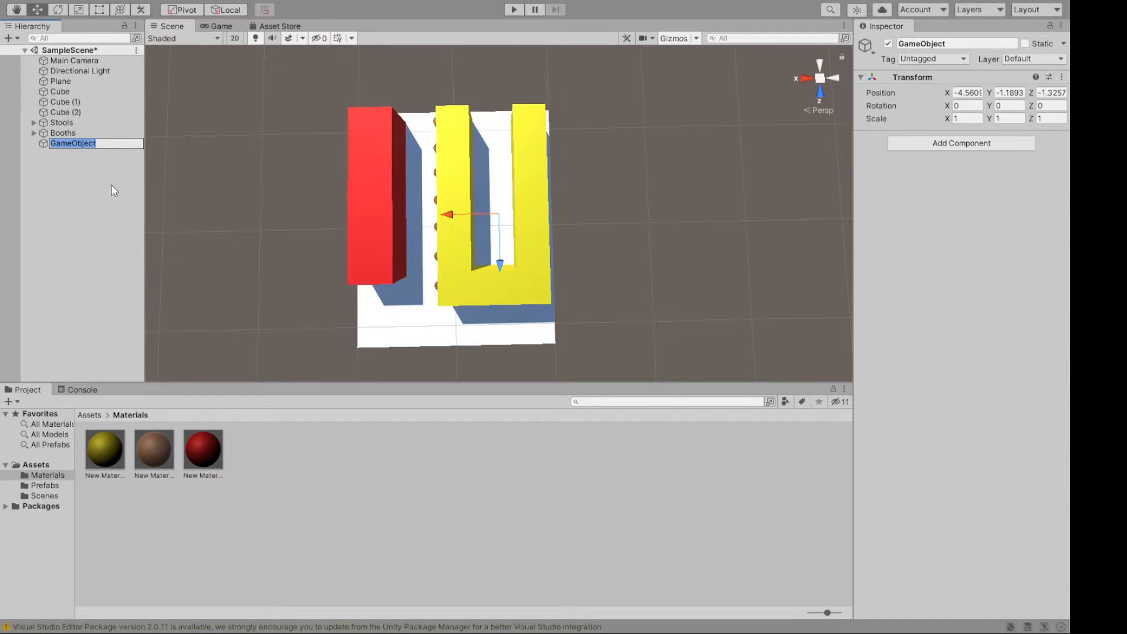
text(Counter)
key(Return)
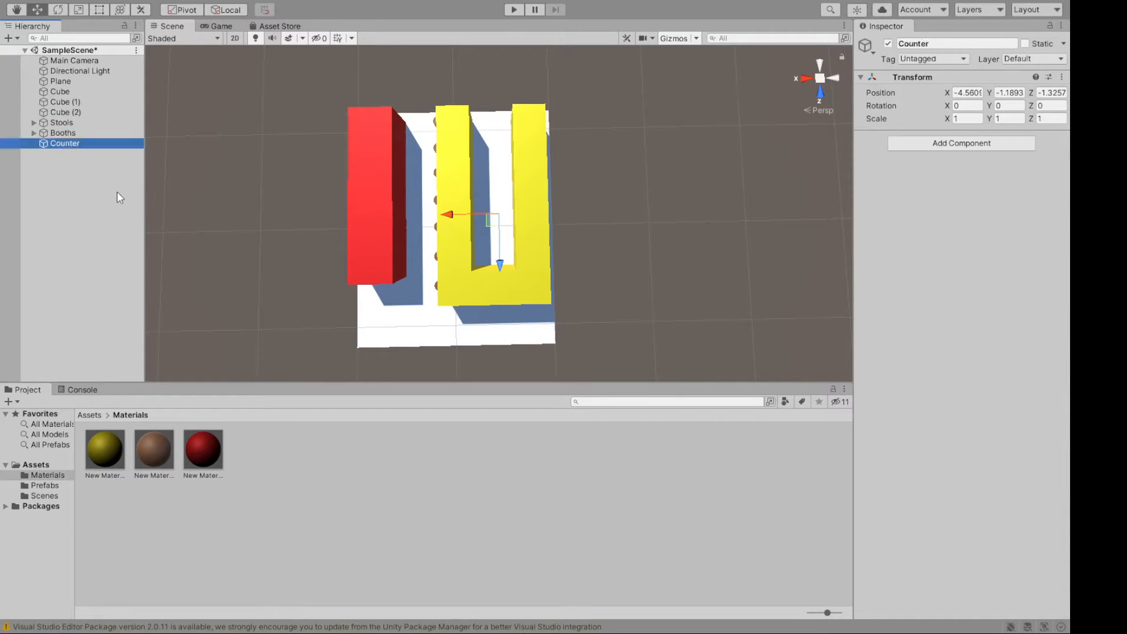
Step: Set the Counter object's position to 0 on X, Y and Z
click(967, 92)
text(0)
key(Tab)
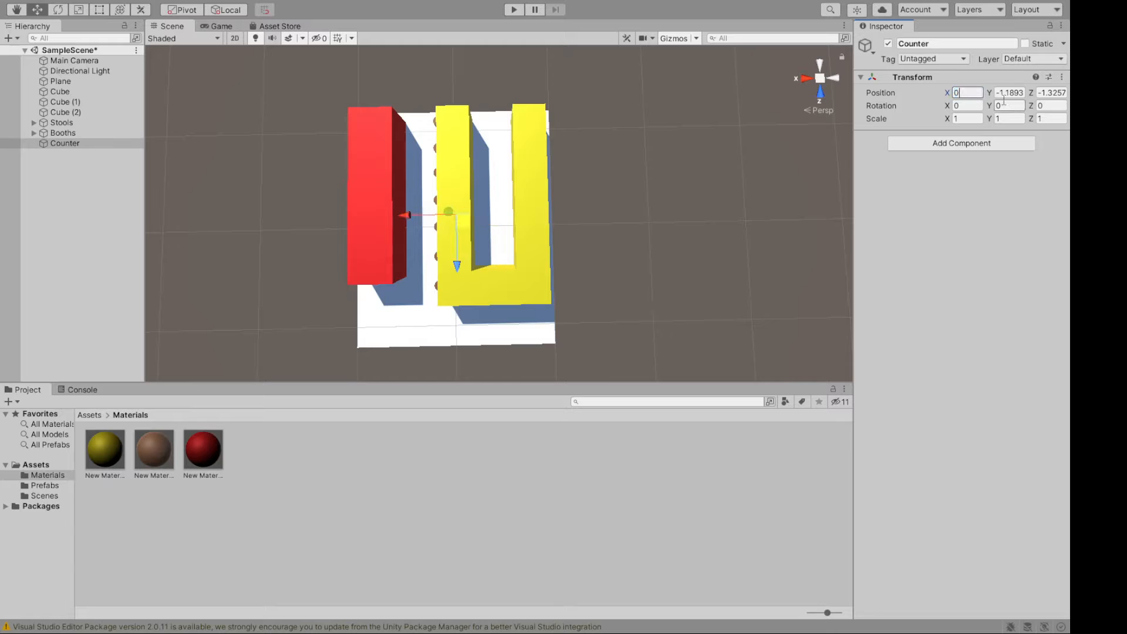
text(0)
key(Tab)
text(0)
key(Tab)
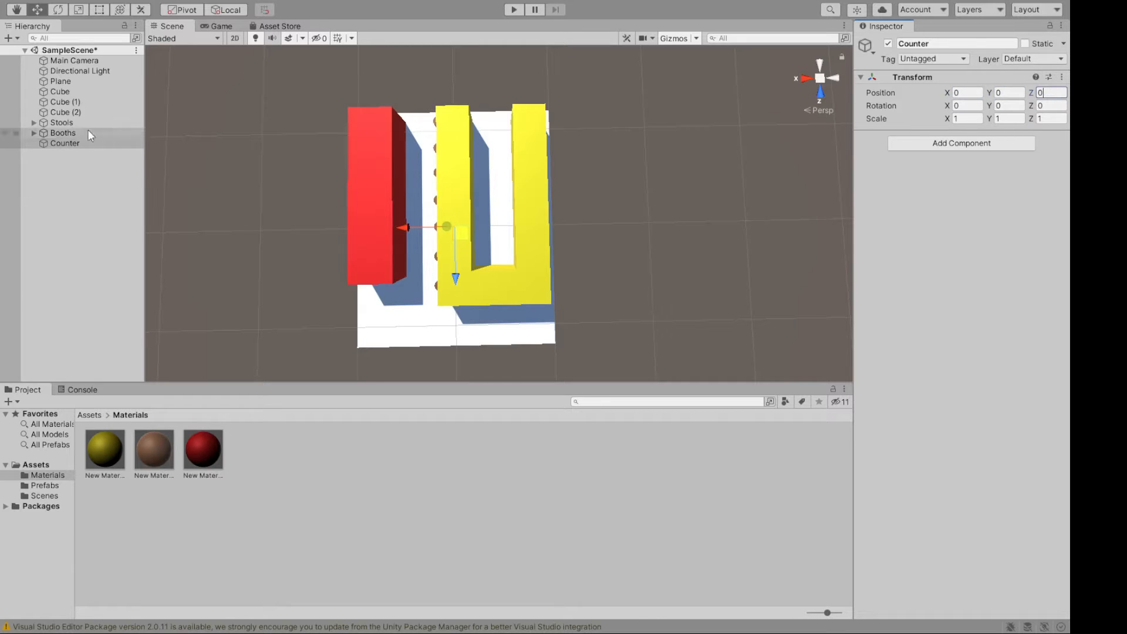
Step: Parent Cube, Cube (1) and Cube (2) to the Counter object and collapse the group
click(74, 92)
shift+click(74, 110)
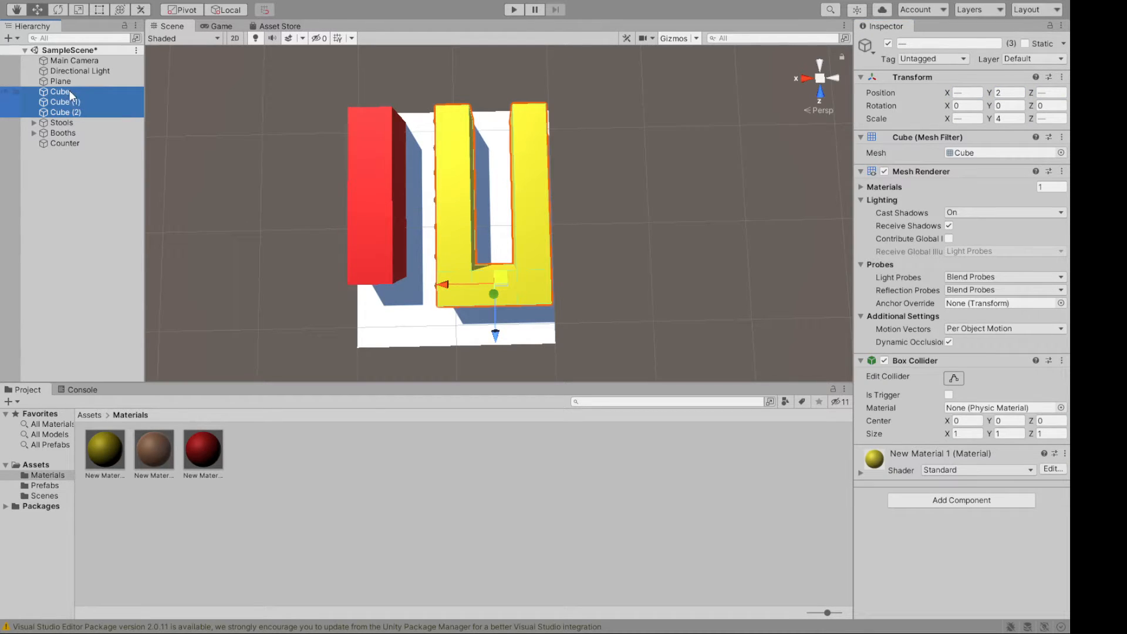
drag(69, 90, 65, 142)
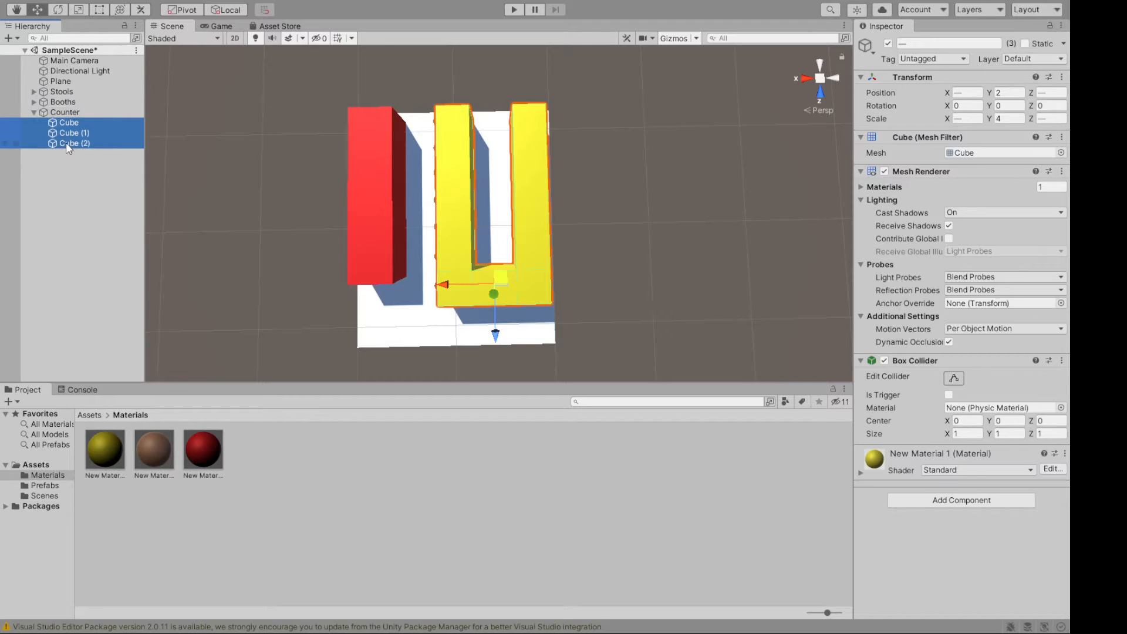
click(34, 112)
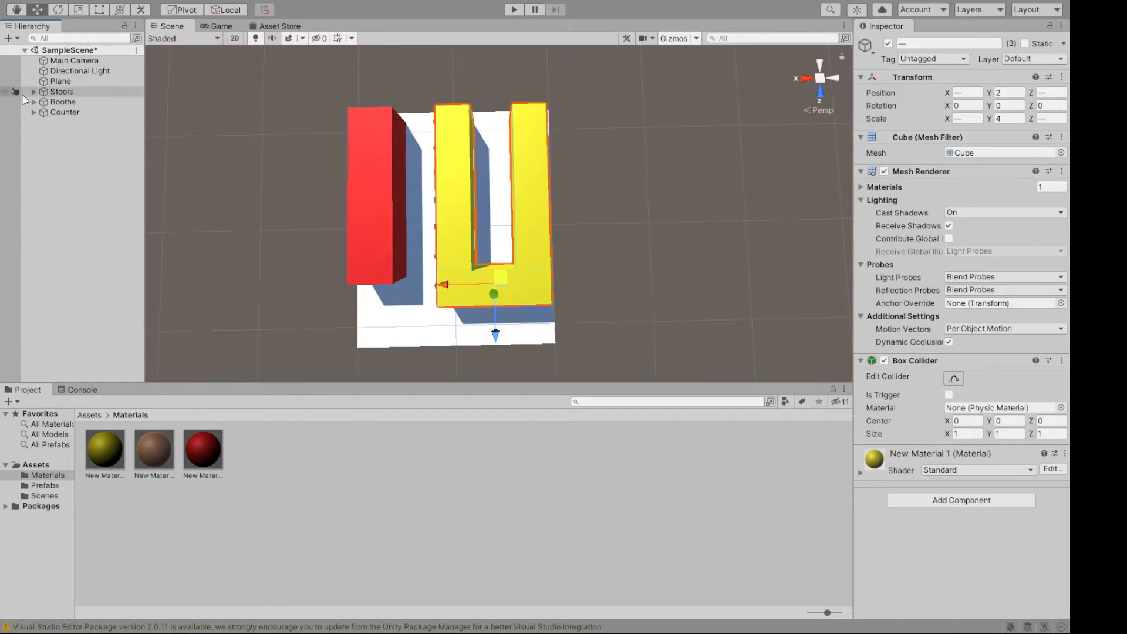
Step: Toggle the Stools group inactive and active several times to check its grouping, leaving it active and deselected
click(59, 91)
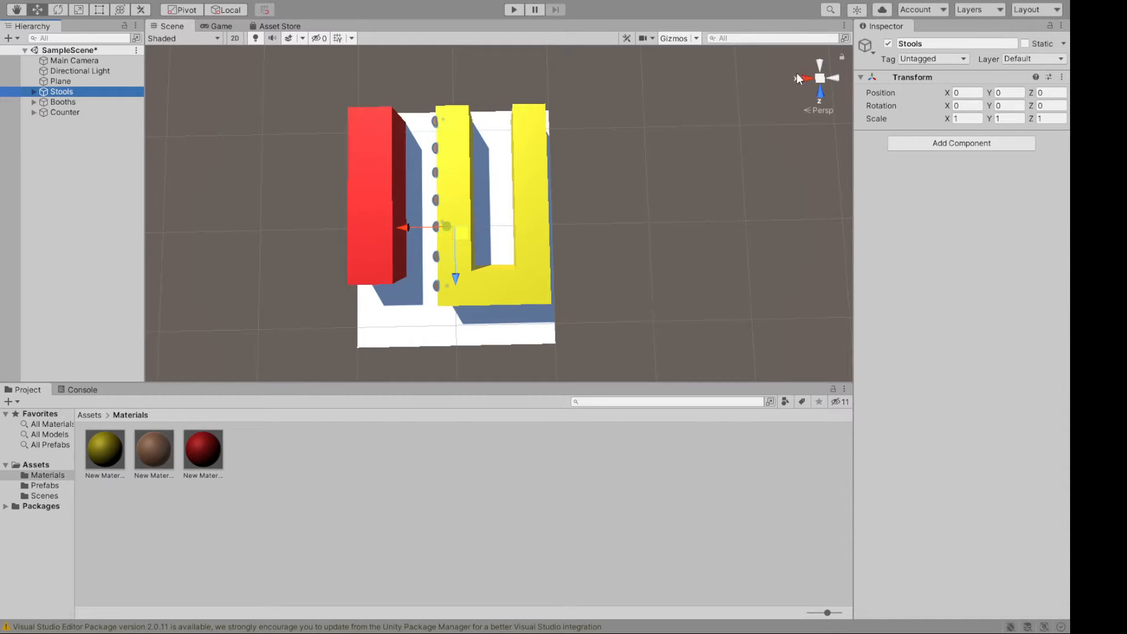
click(888, 44)
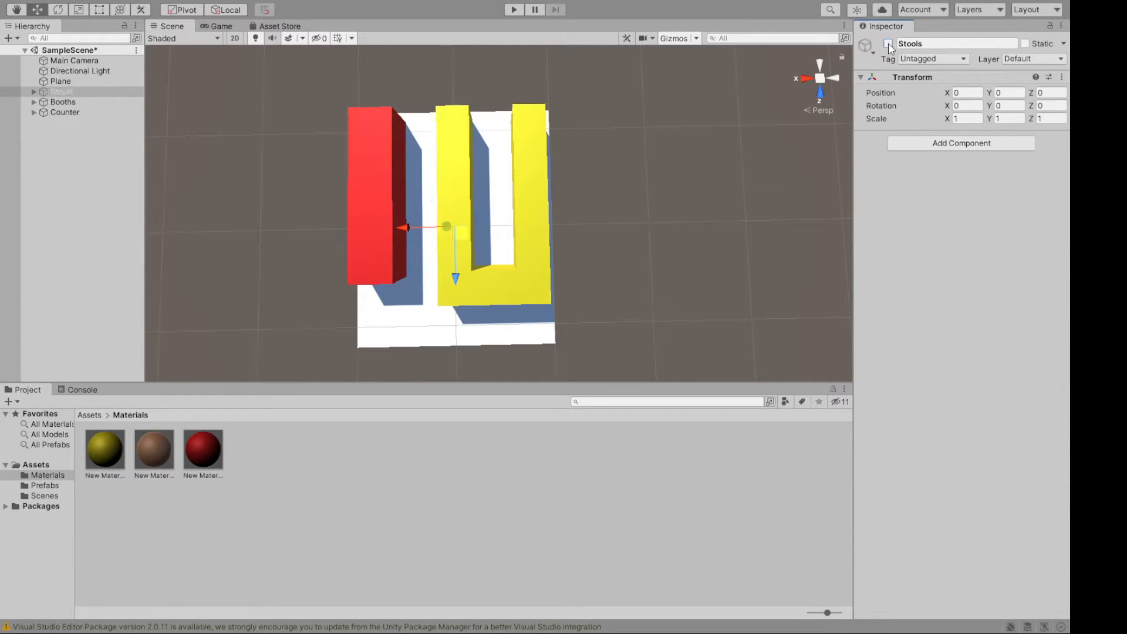
click(888, 44)
click(888, 43)
click(888, 43)
click(888, 43)
click(888, 44)
click(104, 180)
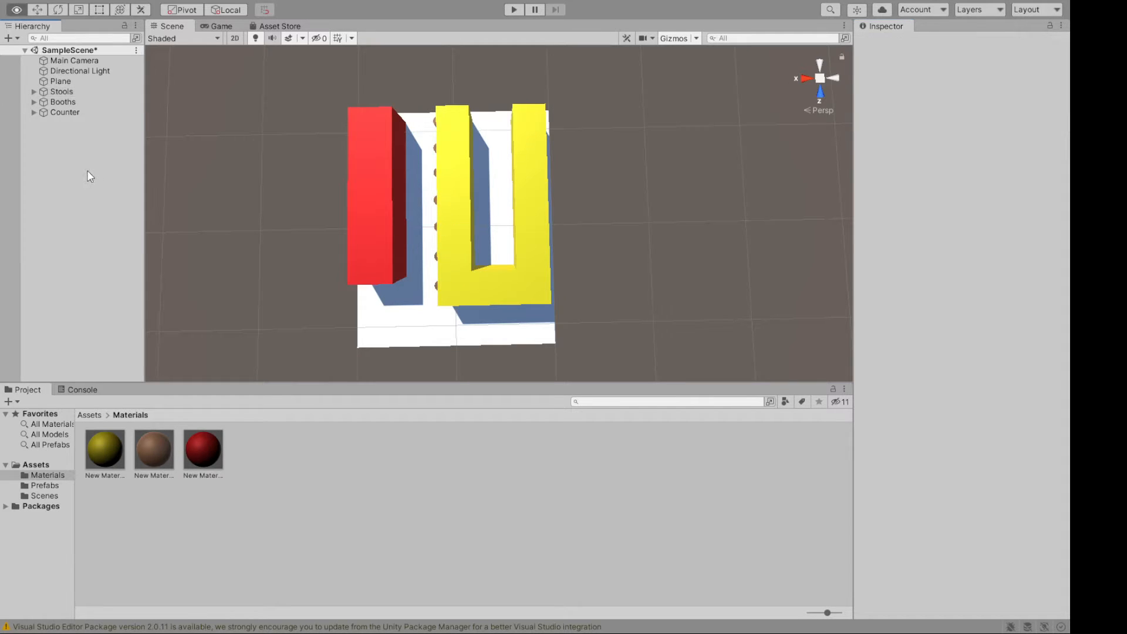
Step: Create an empty object named Walls at the scene's root level
alt+drag(252, 170, 363, 33)
alt+drag(234, 252, 315, 228)
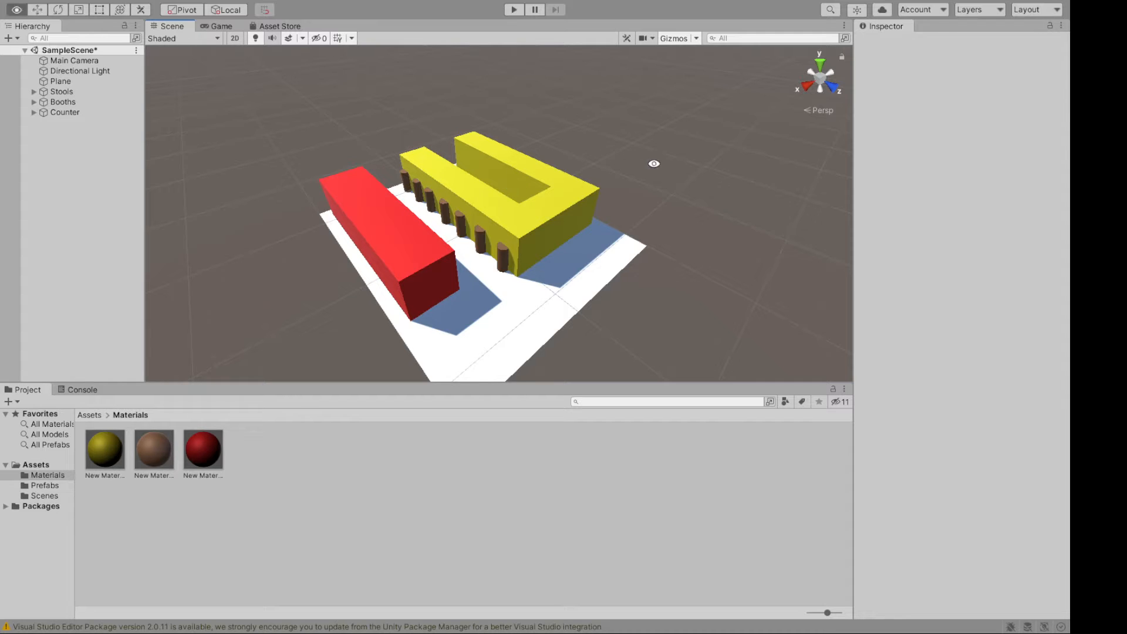
alt+drag(654, 164, 517, 193)
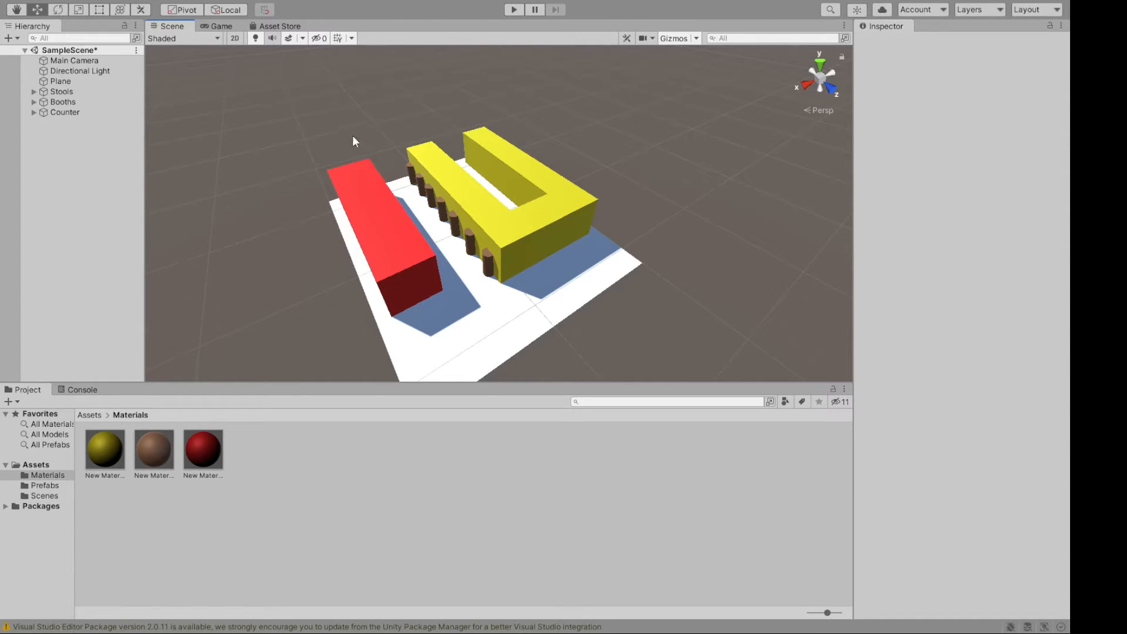
alt+drag(352, 141, 251, 110)
alt+drag(366, 100, 391, 165)
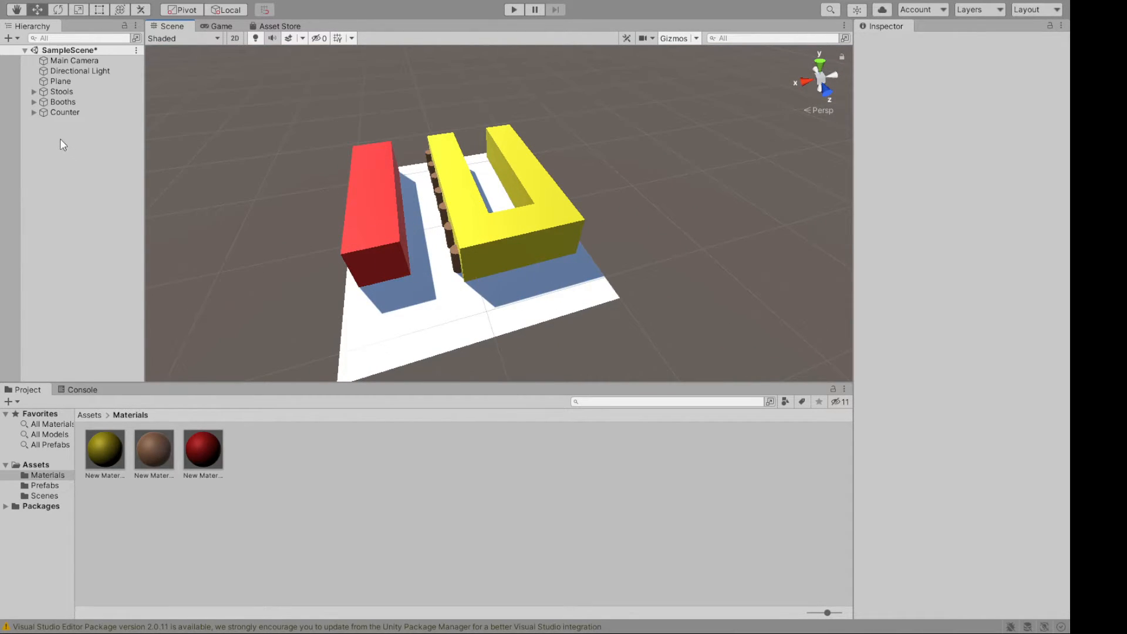
key(q)
key(ctrl+shift+n)
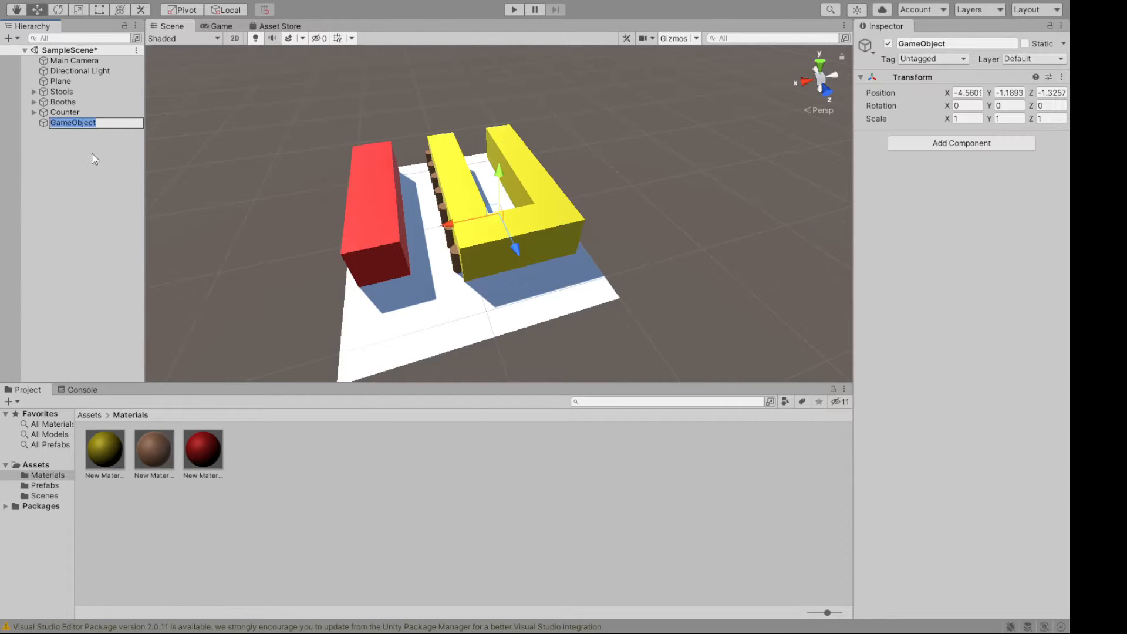
text(Walls)
key(Return)
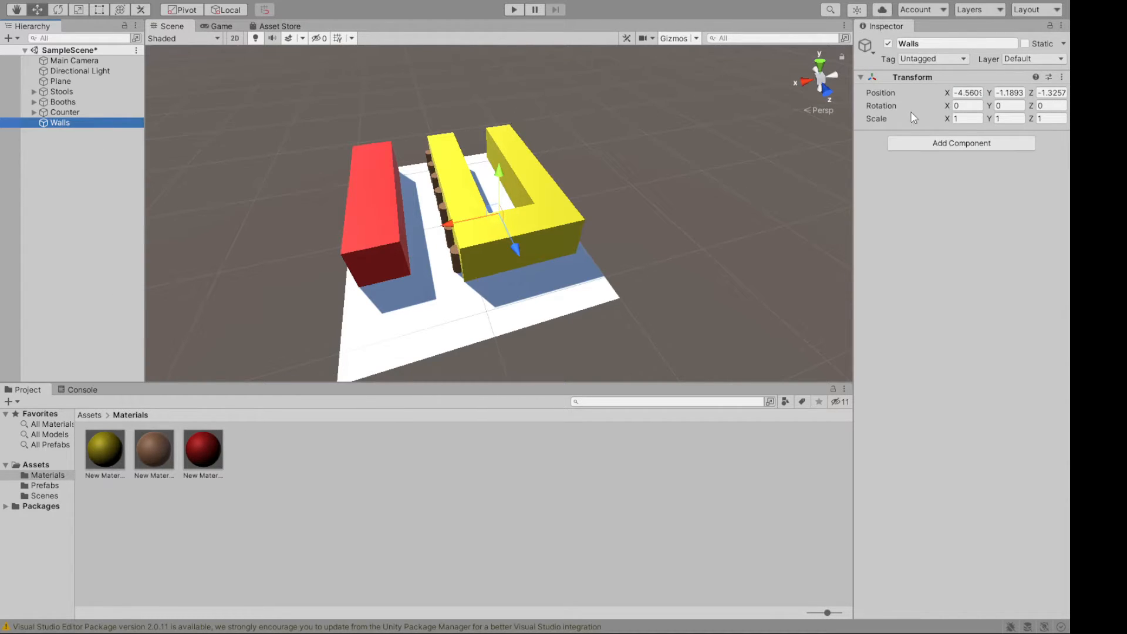
Step: Set the Walls object's position to 0 on X, Y and Z
click(967, 93)
text(0)
key(Tab)
text(0)
key(Tab)
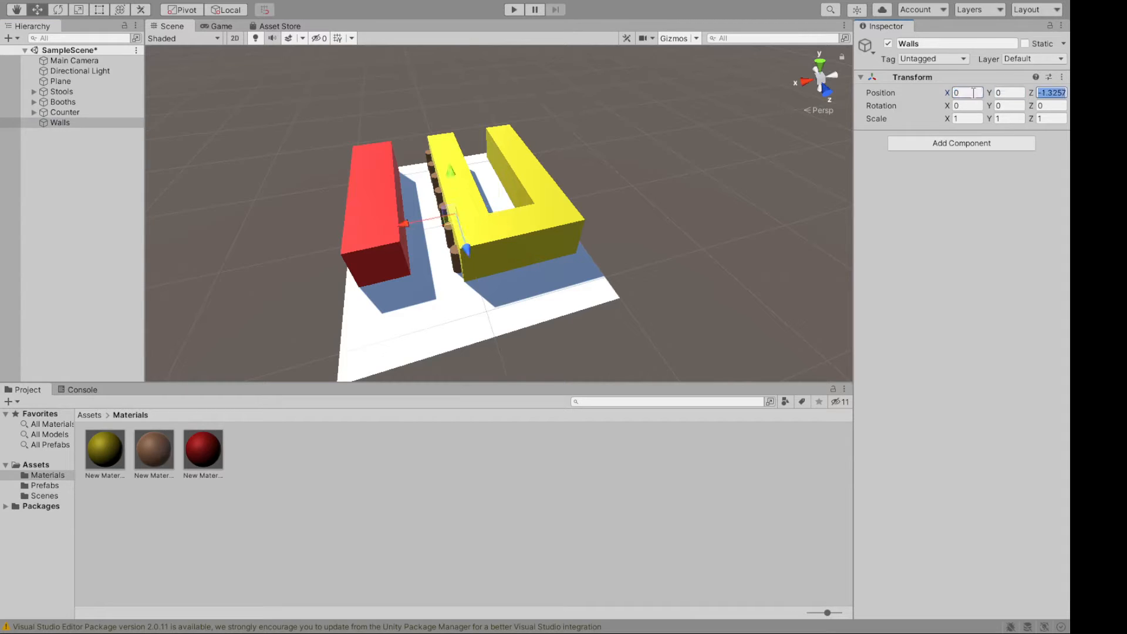
text(0)
click(643, 155)
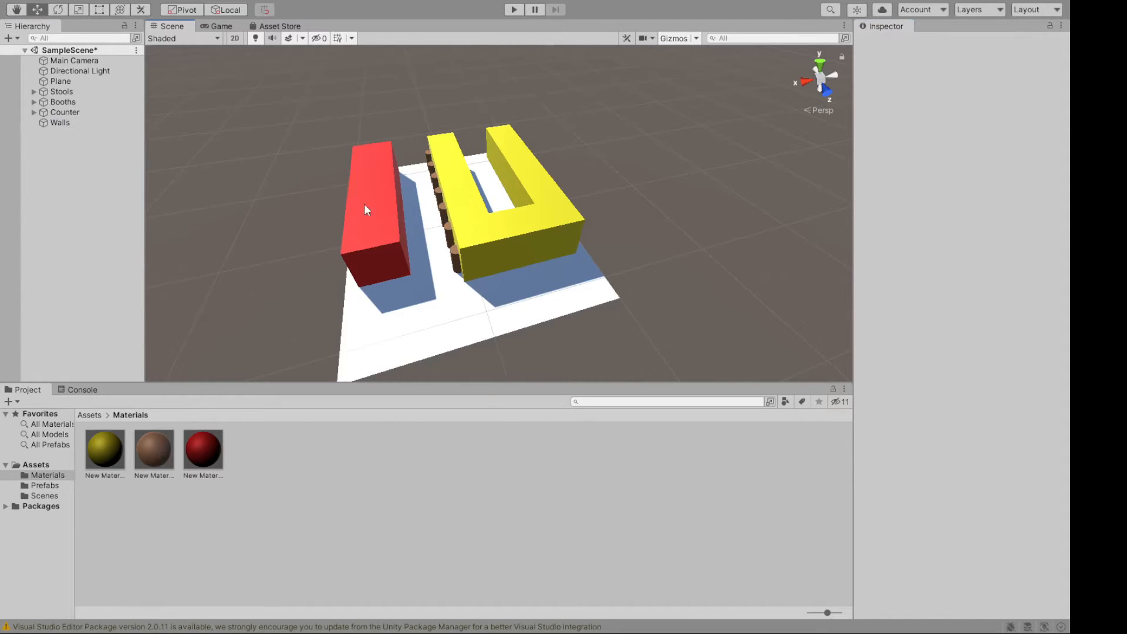
Step: Add a cube as a child of Walls and move it to about X 3.18 and Y 2.98, between booths and counter
click(61, 124)
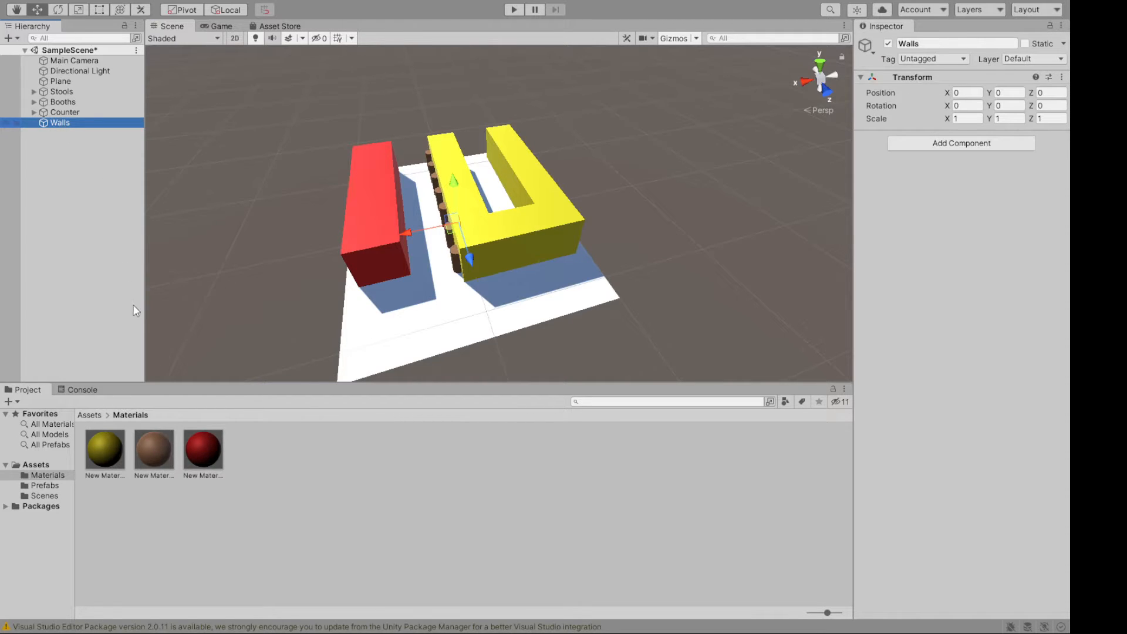
click(215, 302)
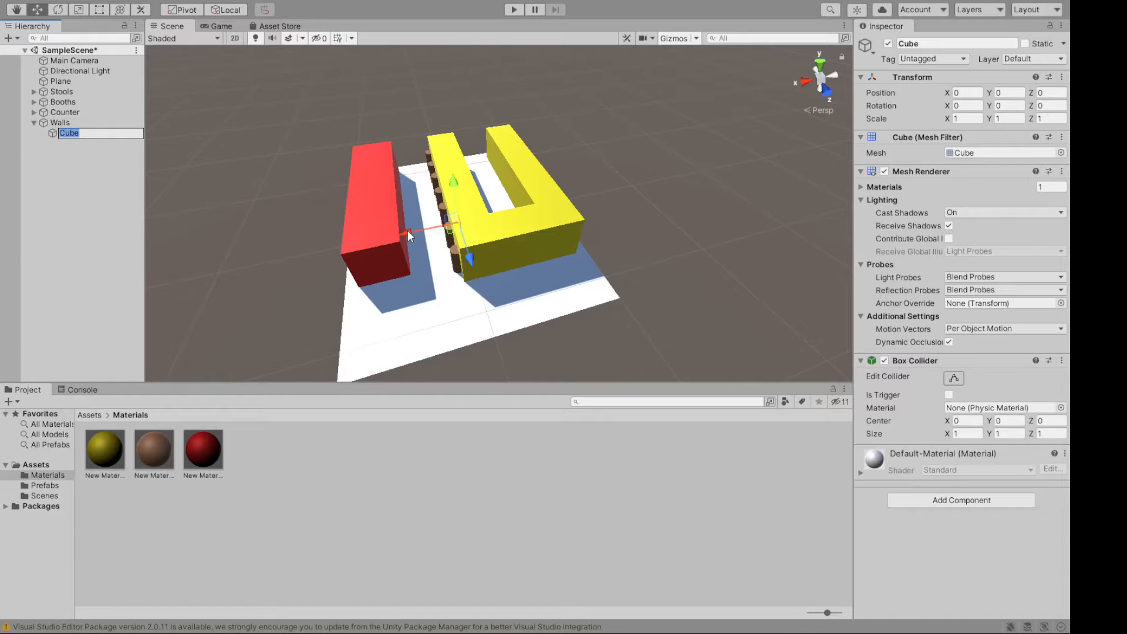
drag(407, 230, 381, 232)
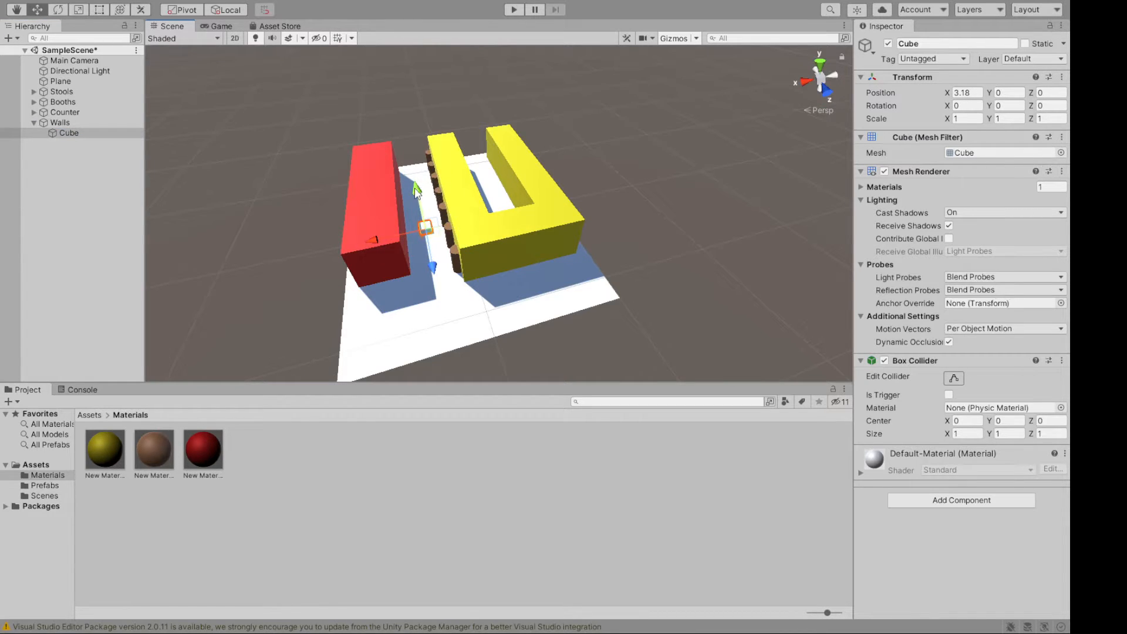
drag(417, 189, 411, 168)
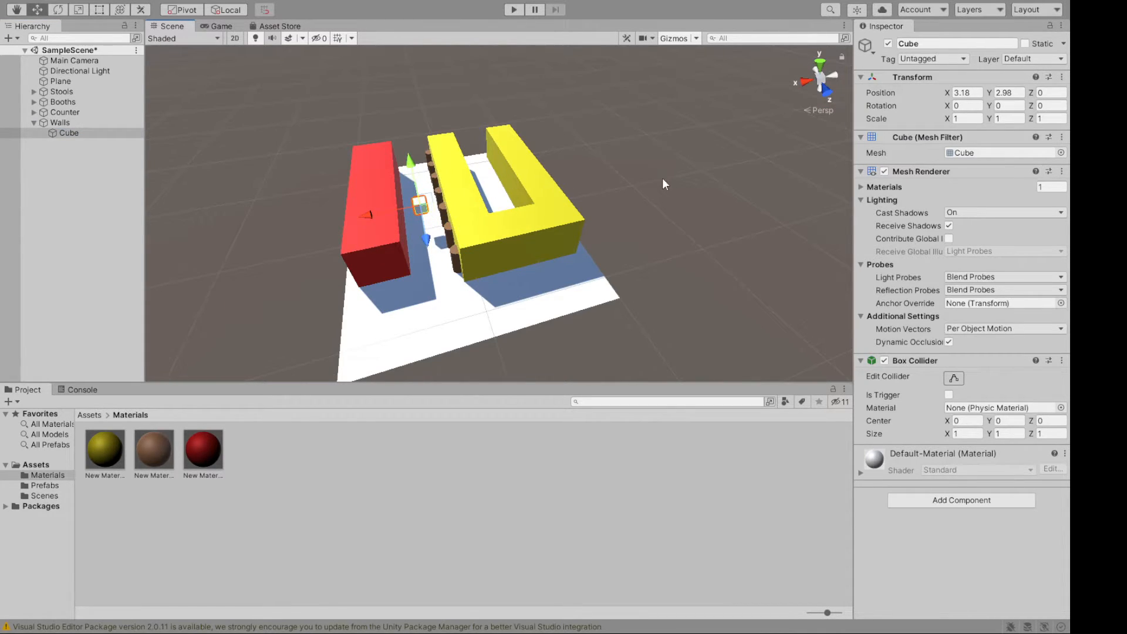
Step: Set the wall cube's Y scale to 8 and its Y position to 4
click(1021, 121)
text(8)
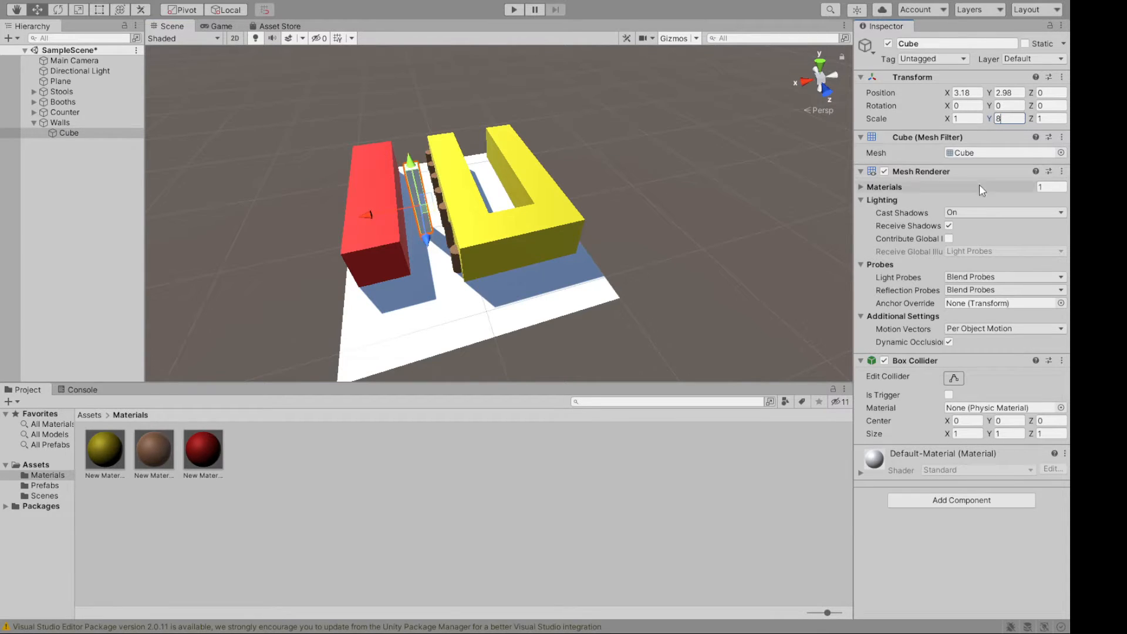
click(1020, 92)
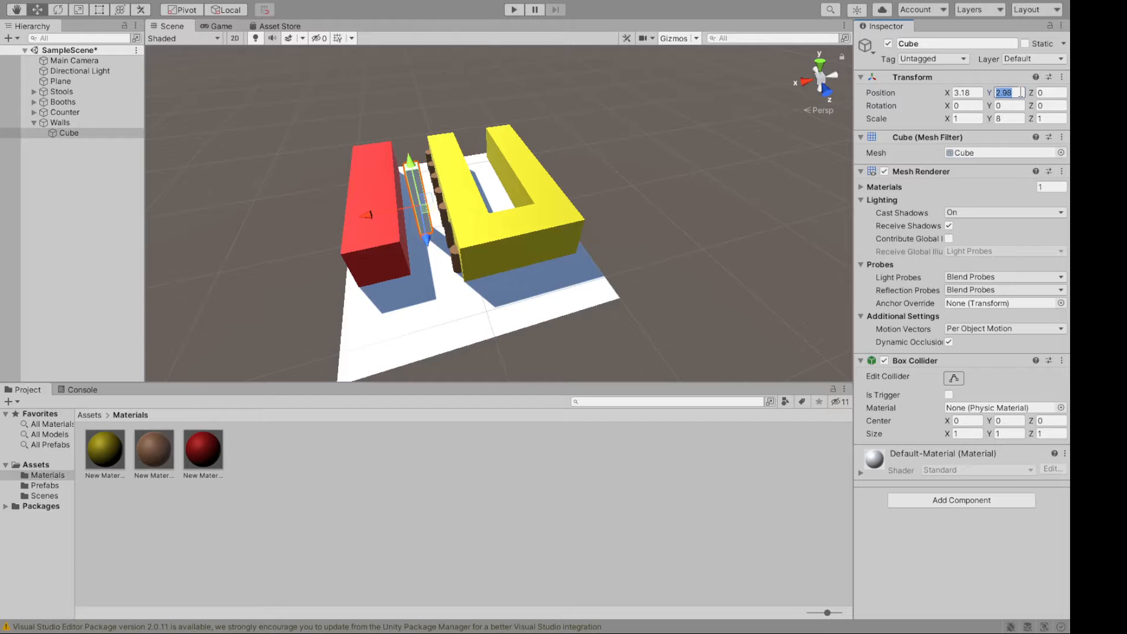
text(4)
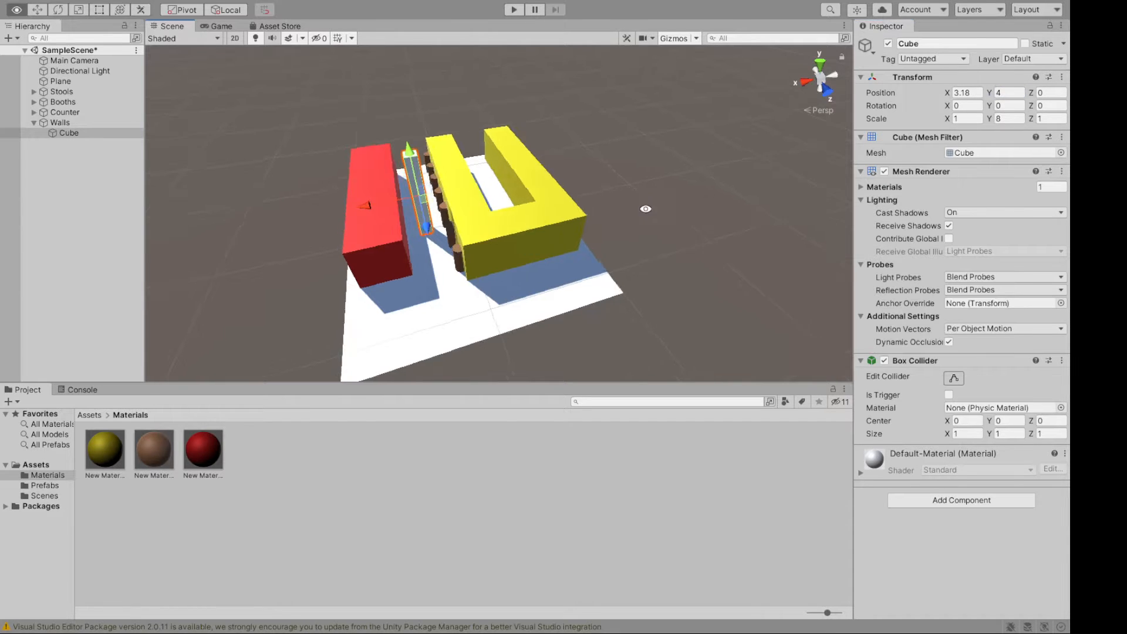
alt+drag(649, 206, 656, 169)
Step: Set the wall cube's Y scale to 10 and its Y position to 5
click(999, 119)
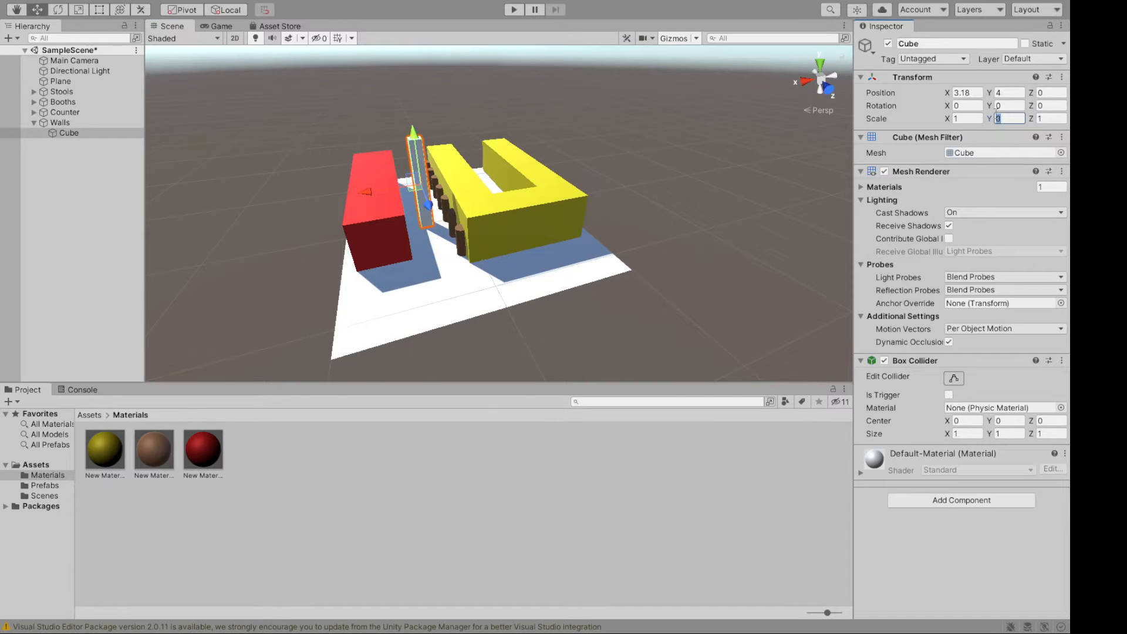
text(10)
key(shift+Tab)
key(shift+Tab)
key(shift+Tab)
key(shift+Tab)
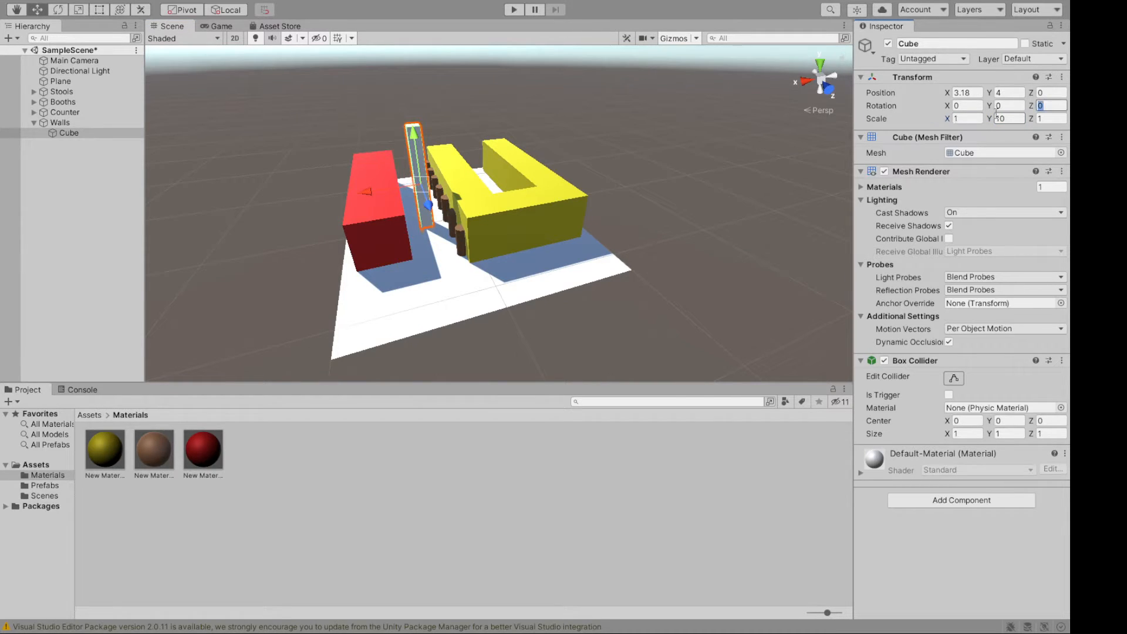
key(shift+Tab)
key(shift+Tab)
text(5)
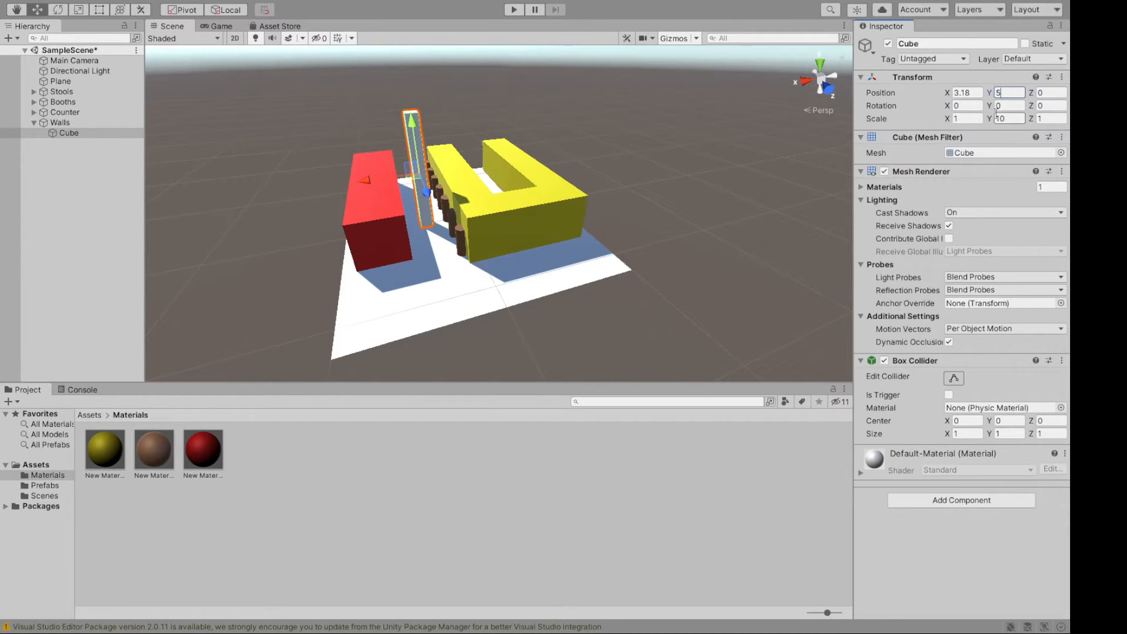
Step: Move the wall cube behind the booths to the floor's edge, setting its X position to 9.5
drag(375, 168, 311, 236)
click(965, 93)
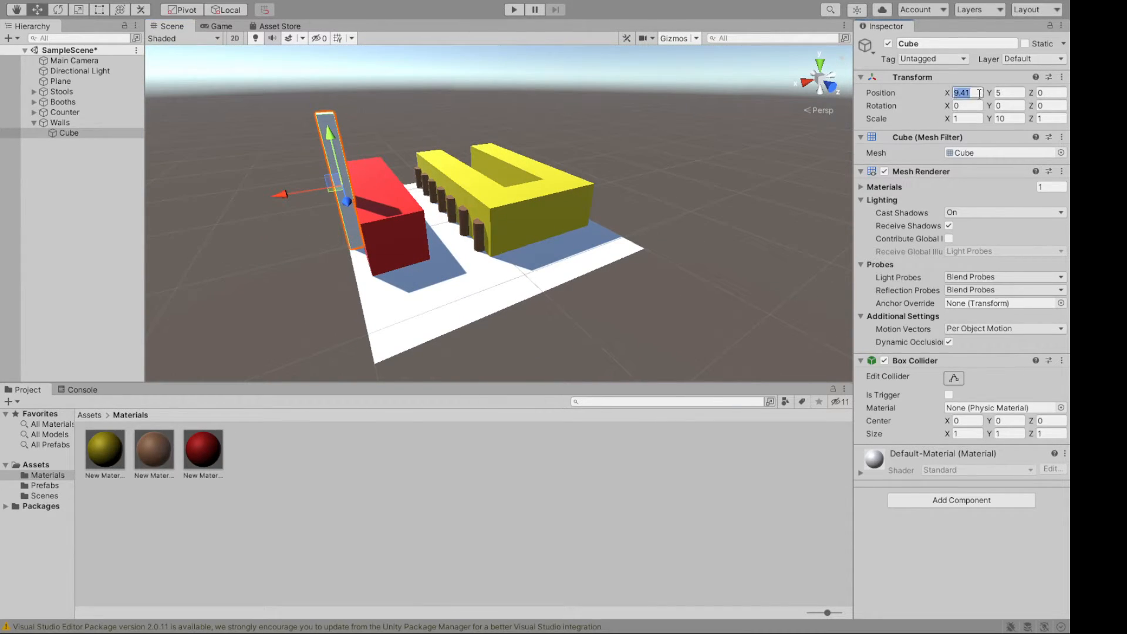
text(9.)
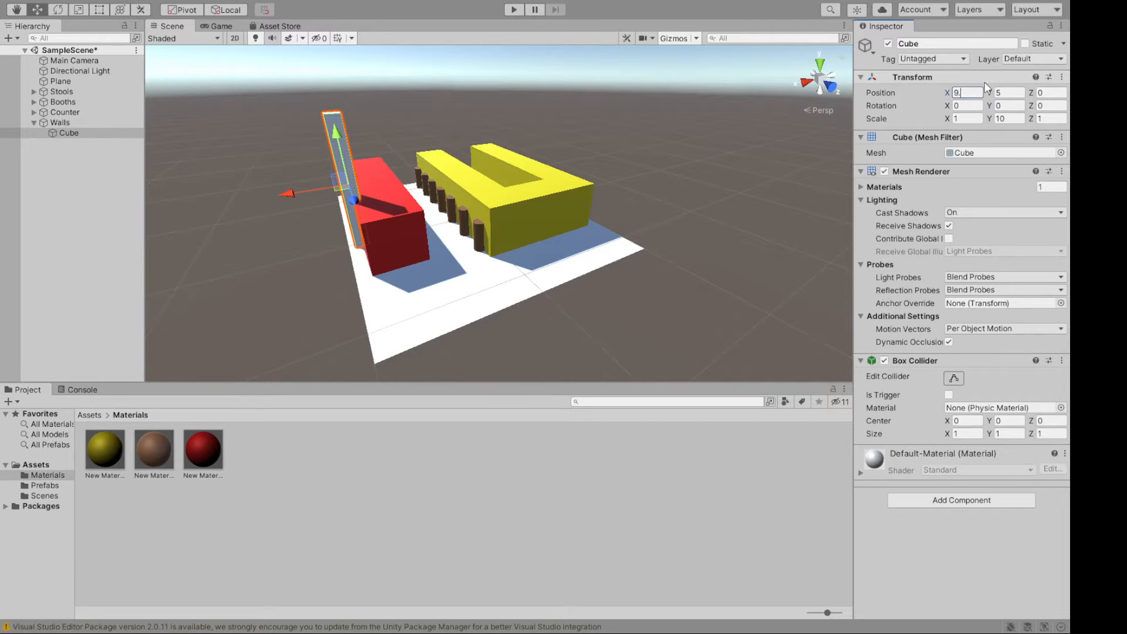
text(5)
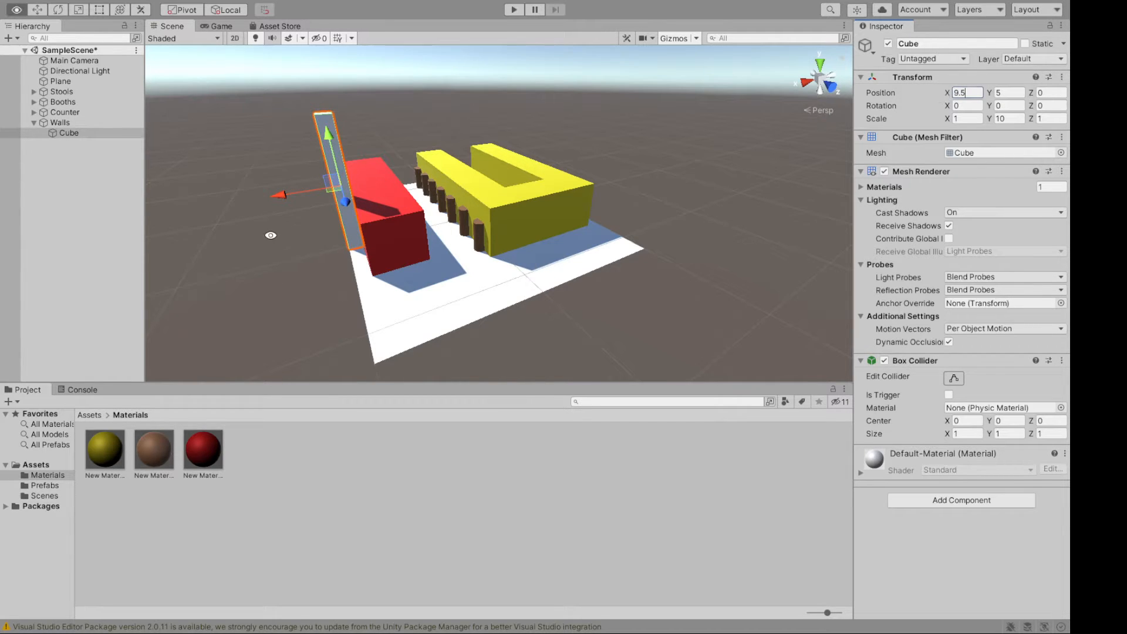
Step: Check the floor plane's scale and stretch the wall cube along the floor's full length with a Z scale of 24
alt+drag(270, 235, 423, 274)
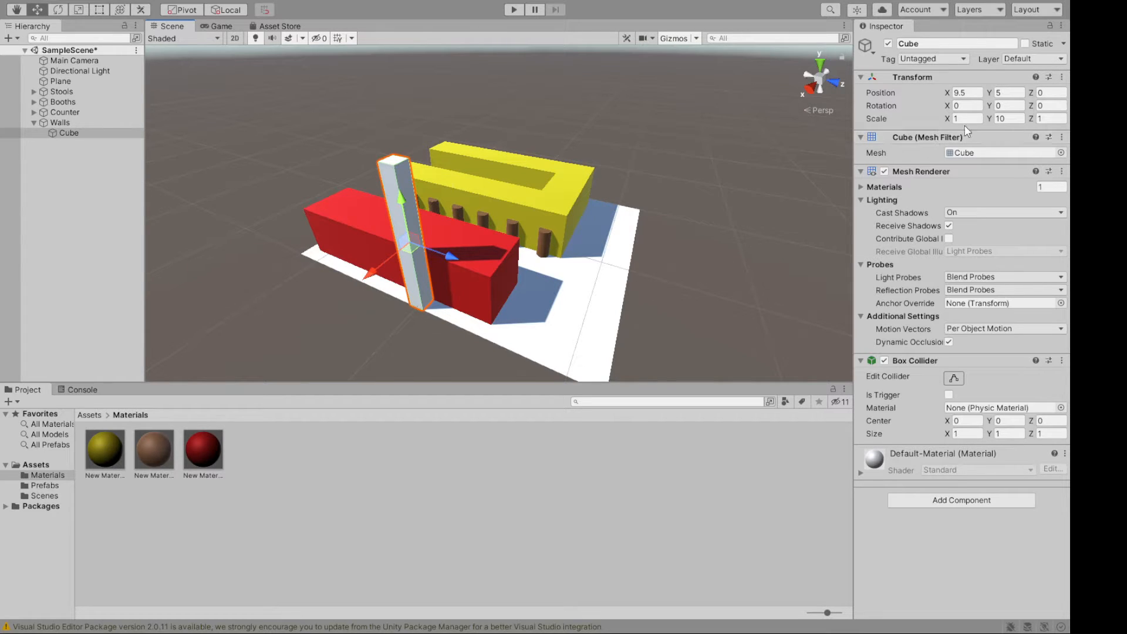
click(593, 288)
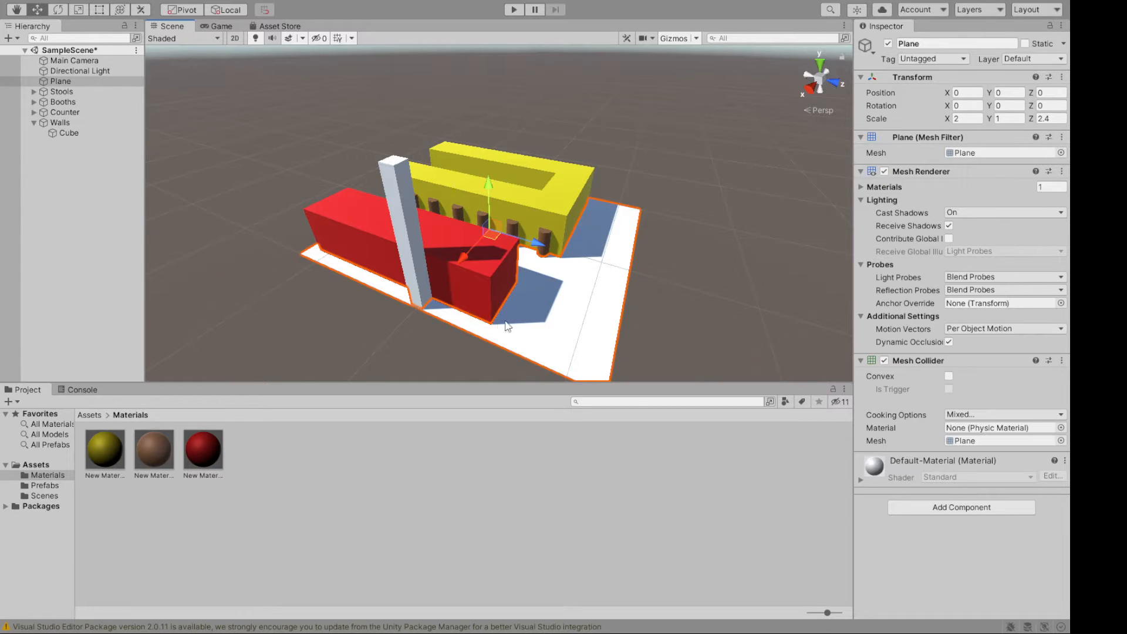
click(407, 252)
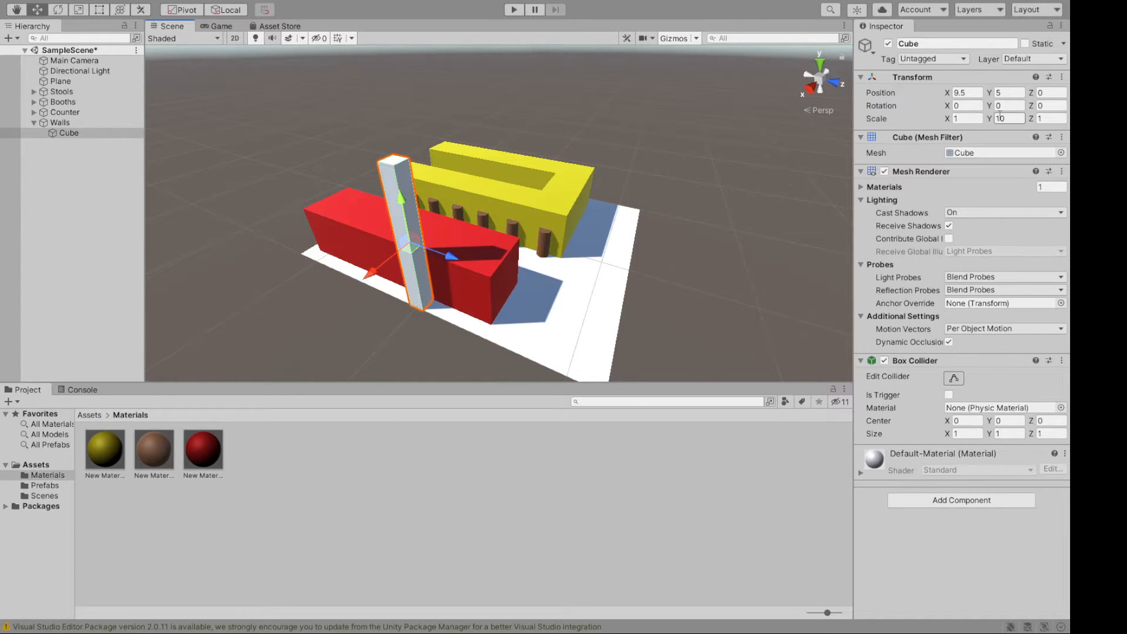
click(1043, 117)
text(24)
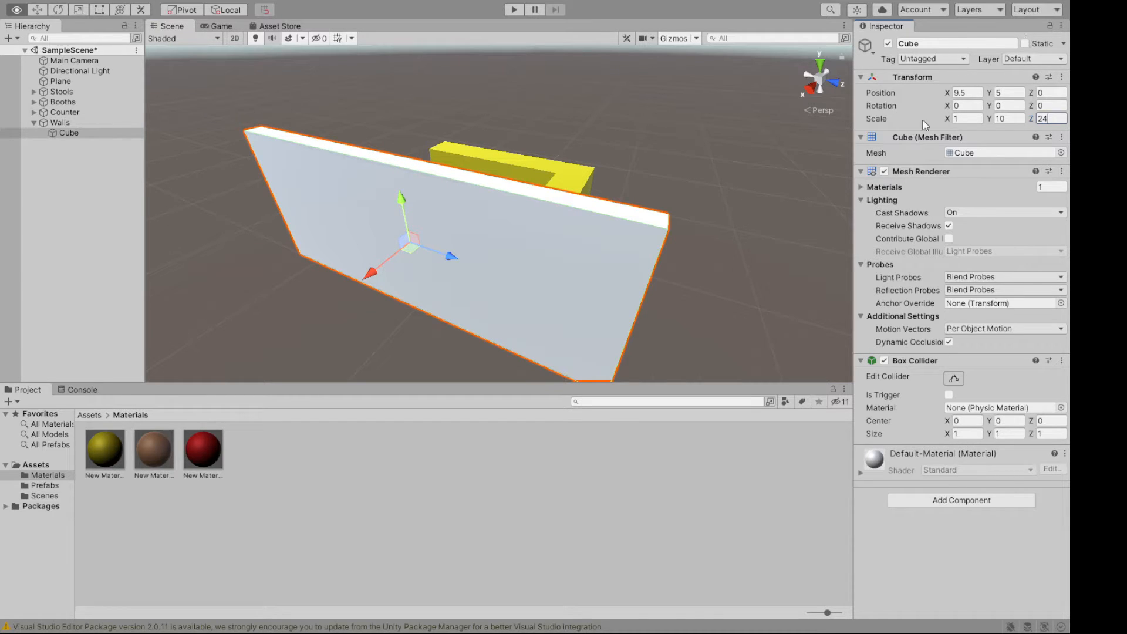
Step: Duplicate the booth-side wall and place the copy on the opposite side at X position -9.5
alt+drag(597, 133, 334, 219)
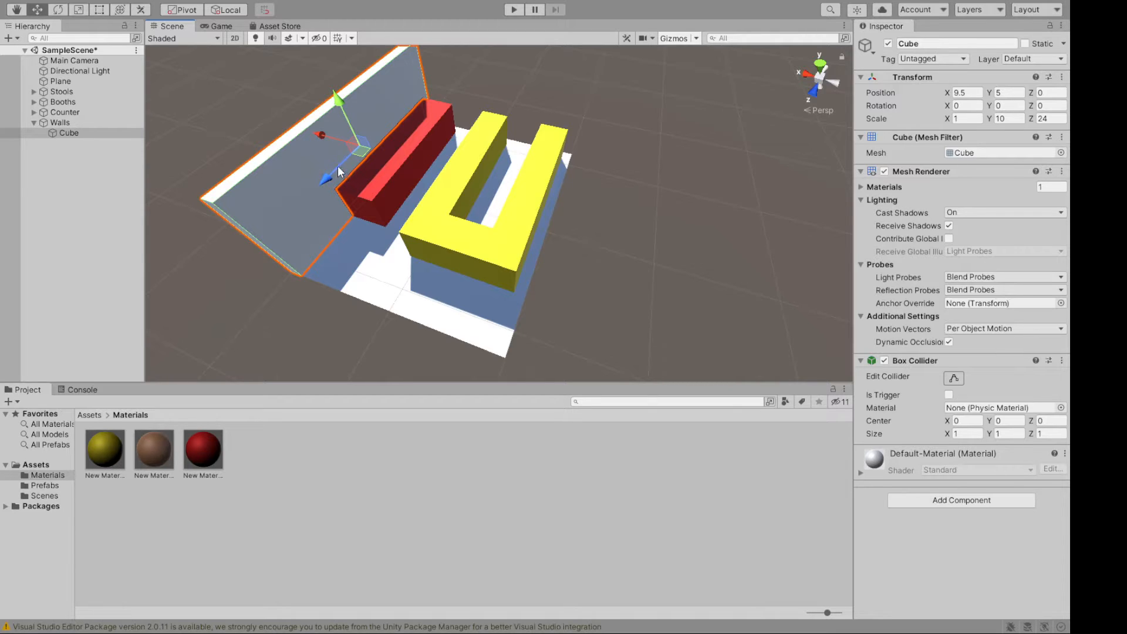
key(ctrl+d)
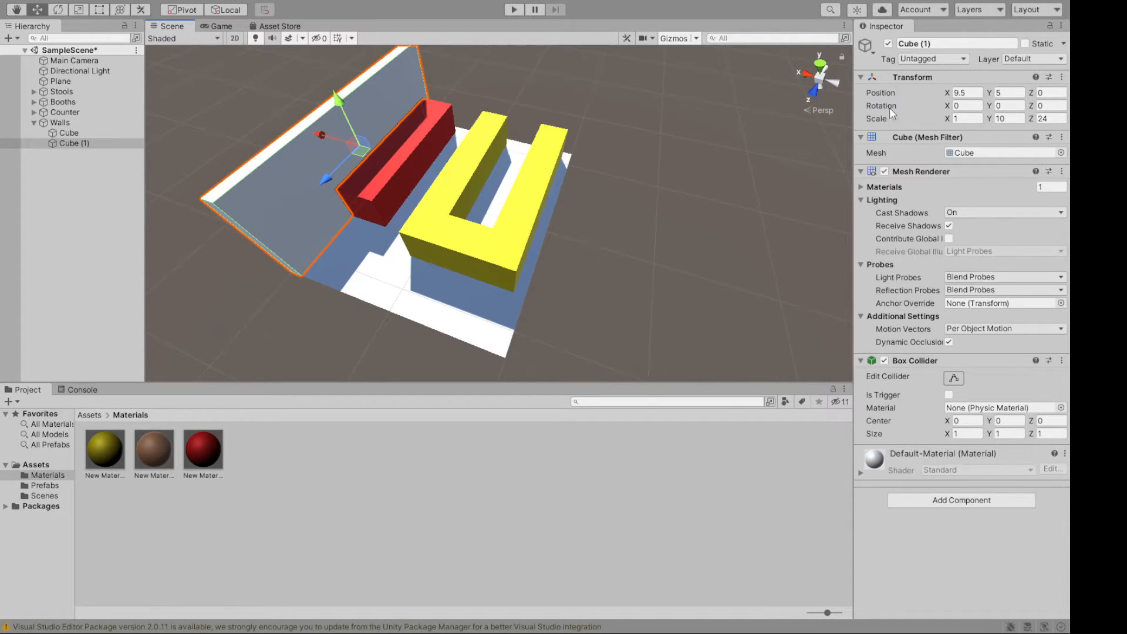
click(967, 92)
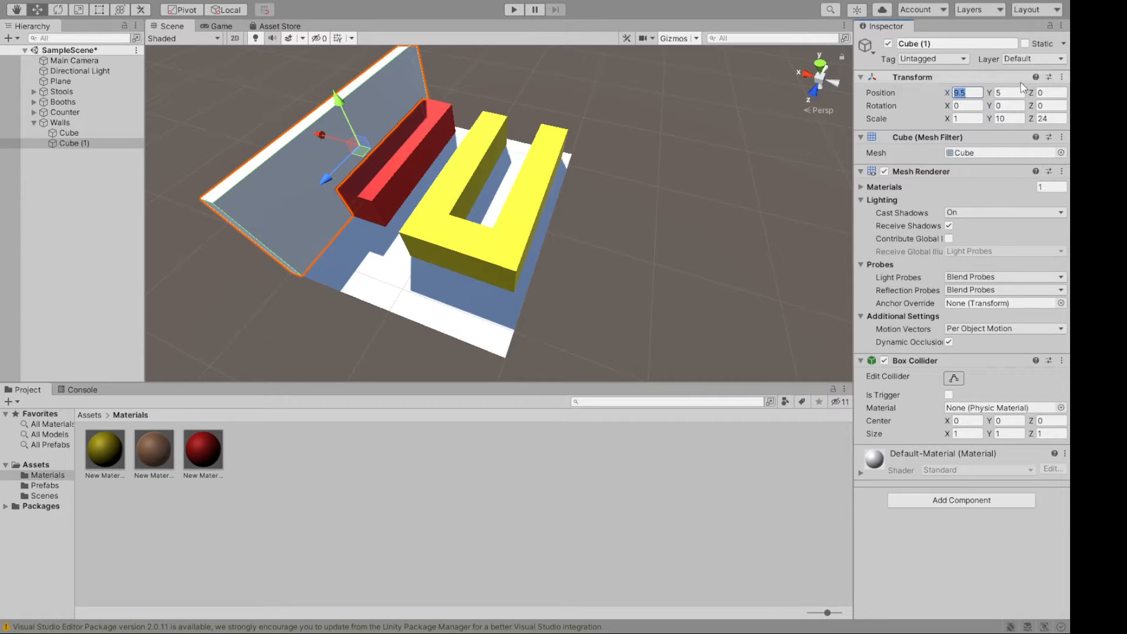
key(Left)
text(-)
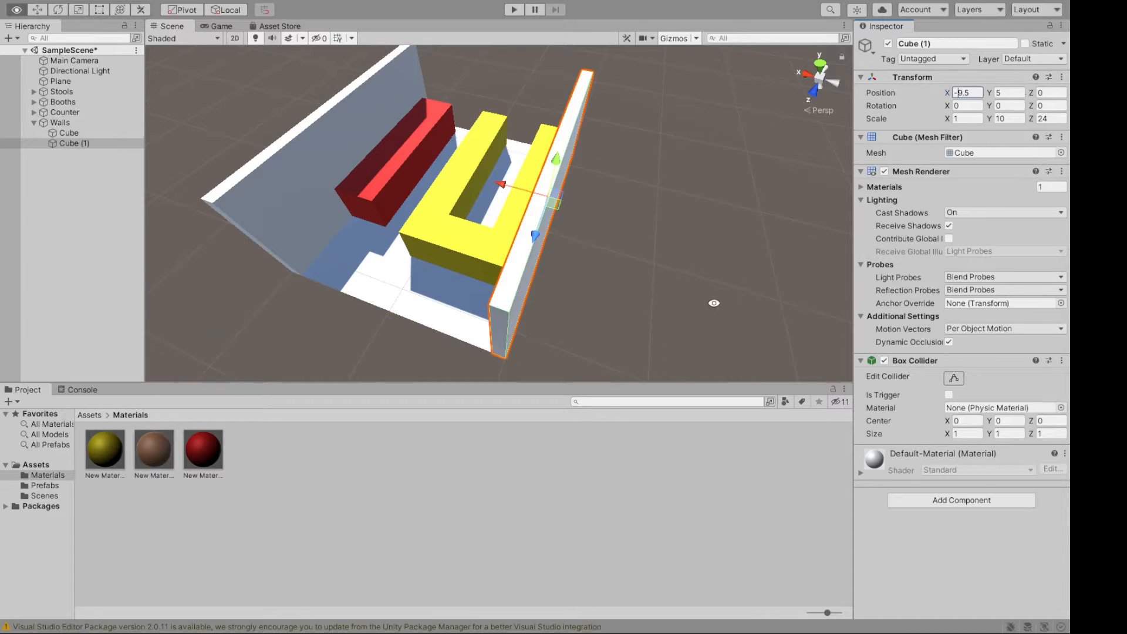
Step: Add a new cube as a child of Walls and scale it to 20 on X and 10 on Y
alt+drag(734, 264, 759, 264)
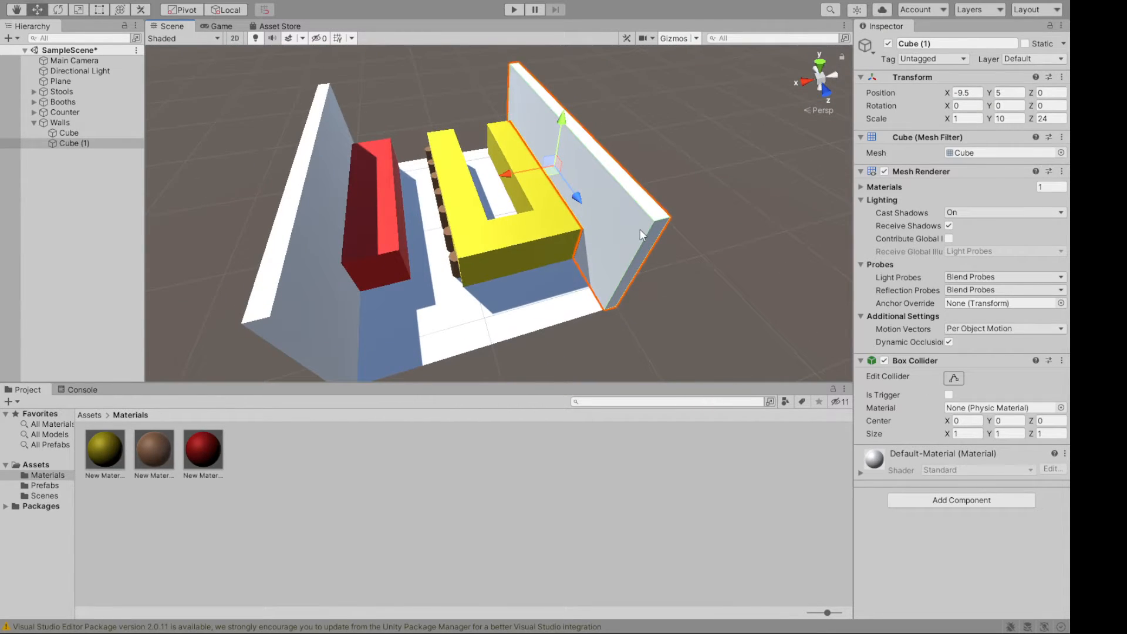
click(65, 123)
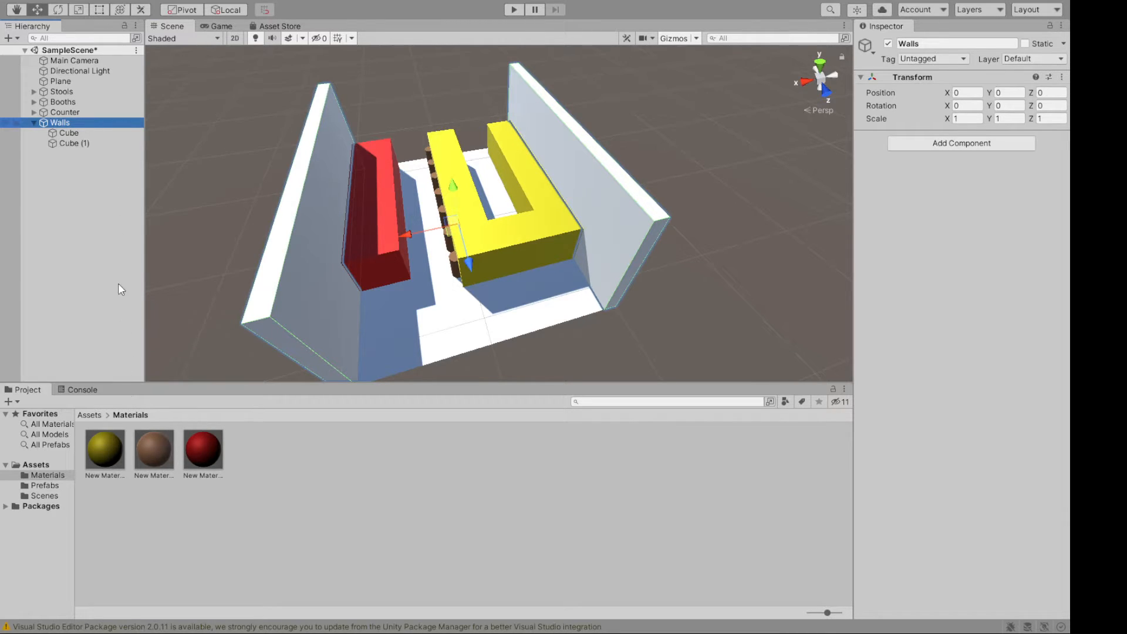
click(268, 313)
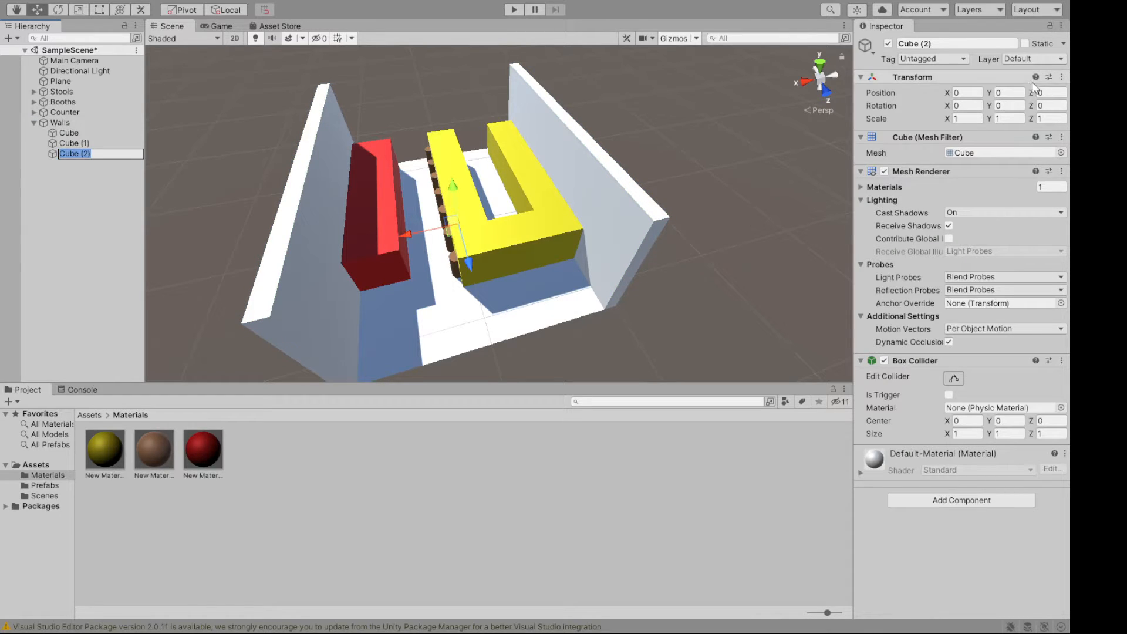
click(1008, 118)
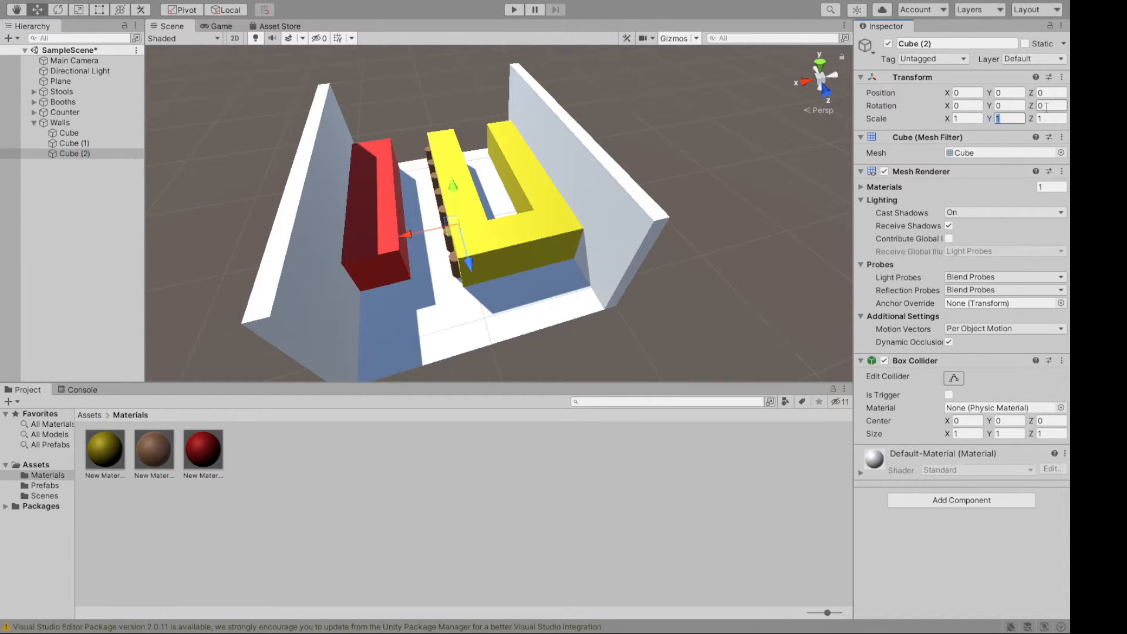
text(10)
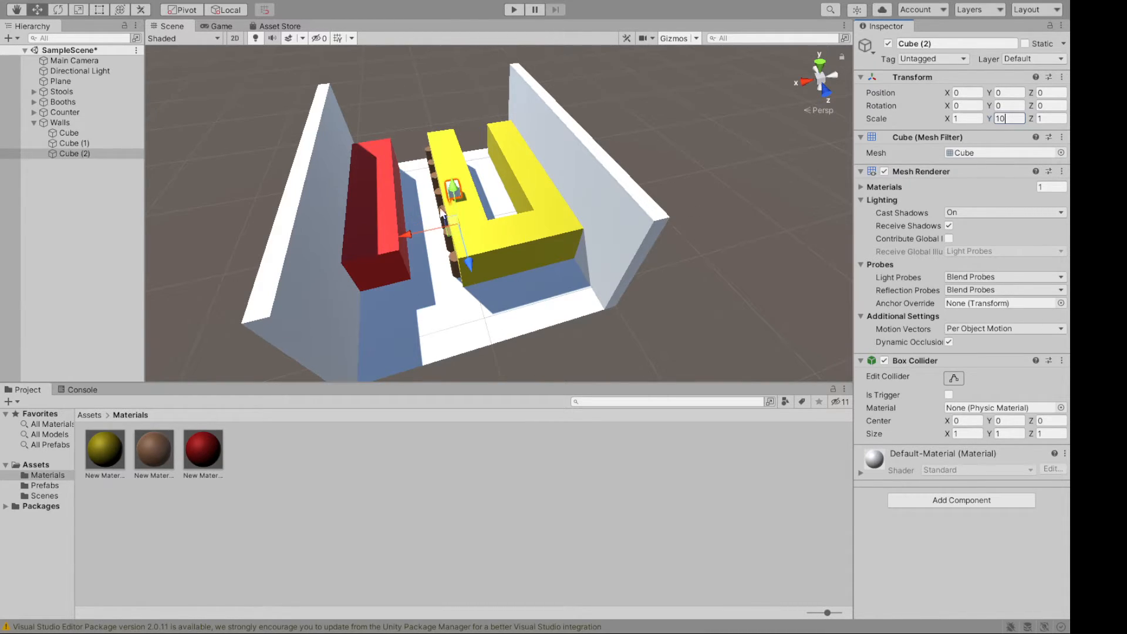
click(966, 119)
text(20)
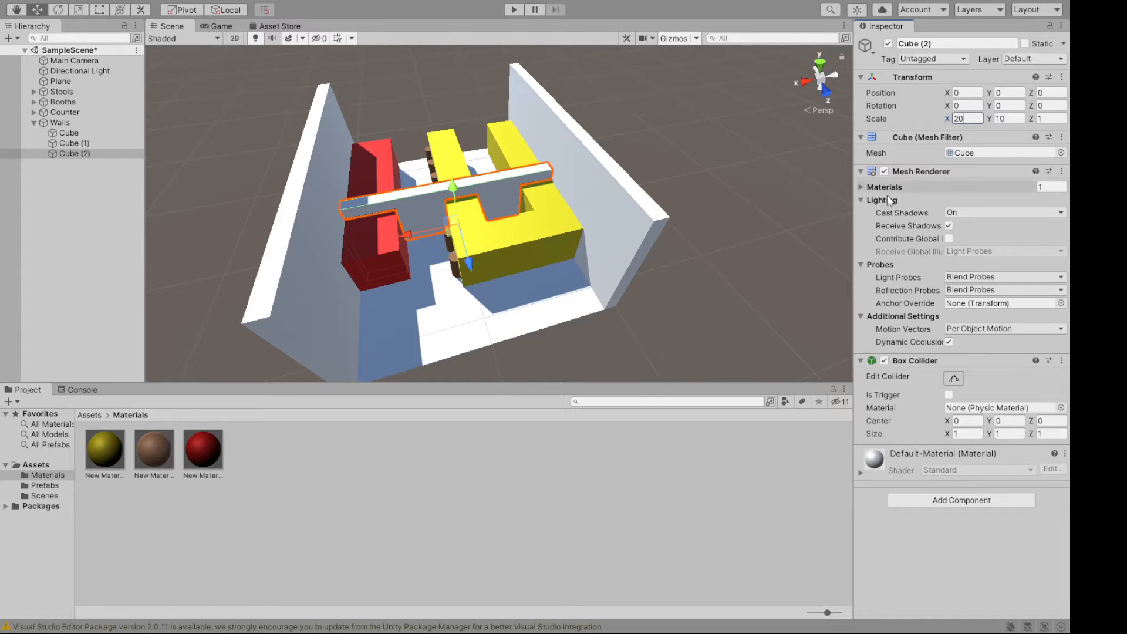
Step: Place the new wall at the open end of the floor with Z position 11.5 and Y position 5
drag(470, 262, 530, 380)
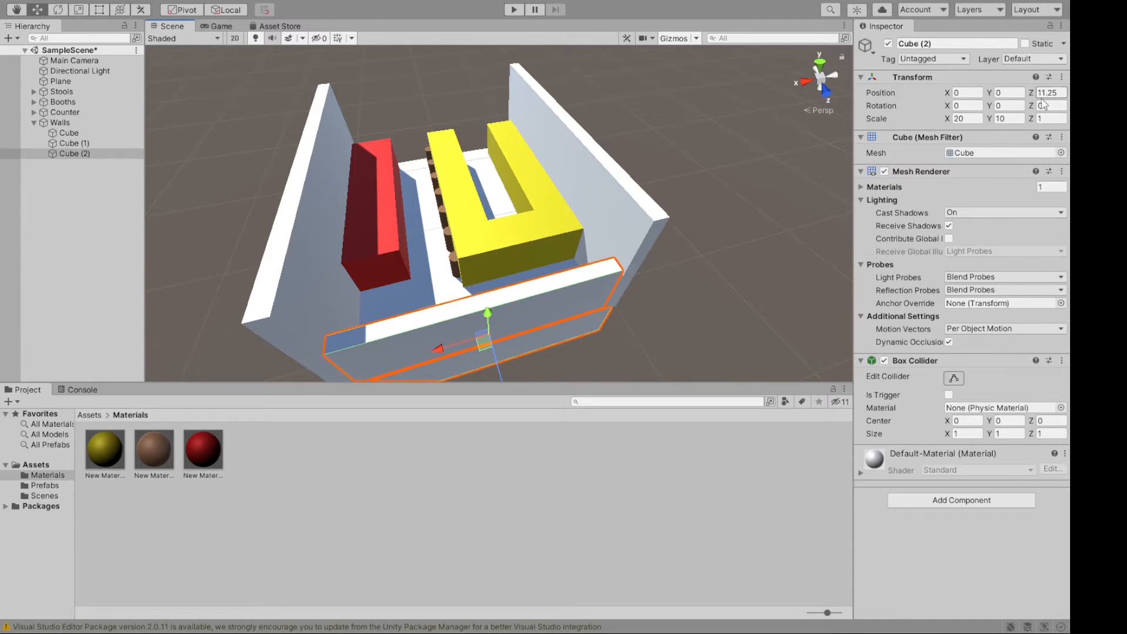
alt+drag(706, 278, 867, 211)
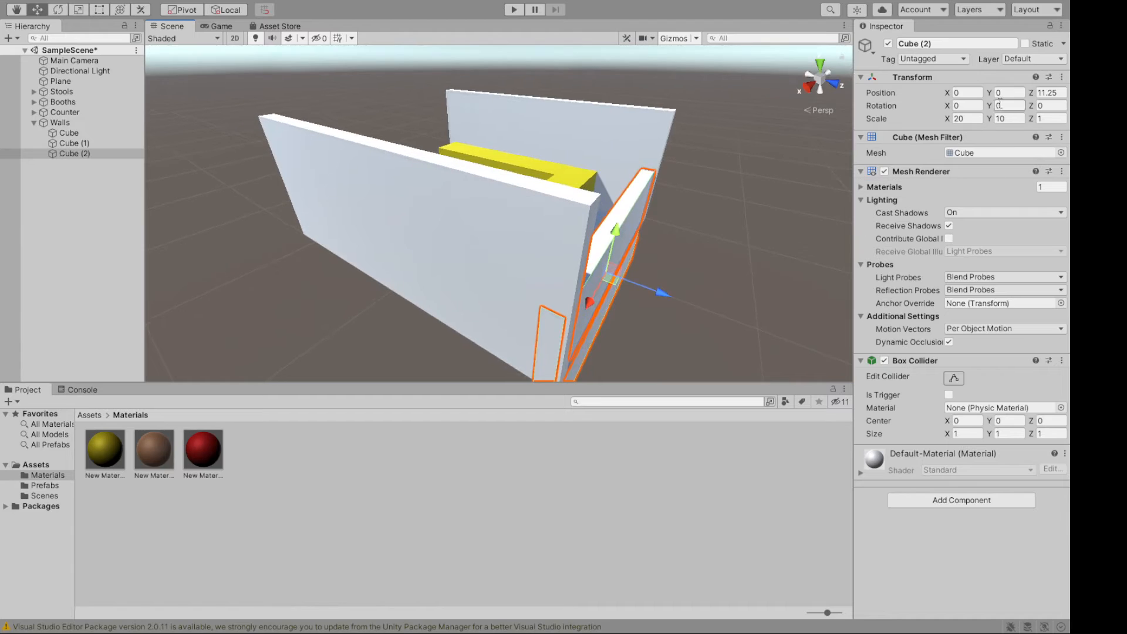
double_click(1053, 93)
text(5)
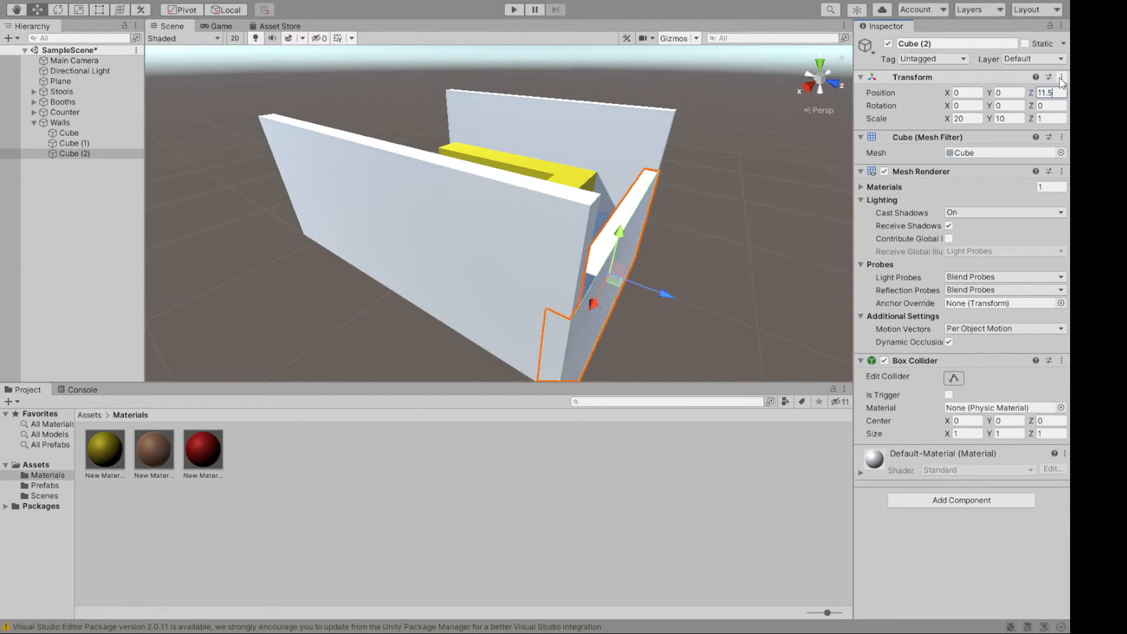
alt+drag(728, 216, 770, 208)
click(1008, 92)
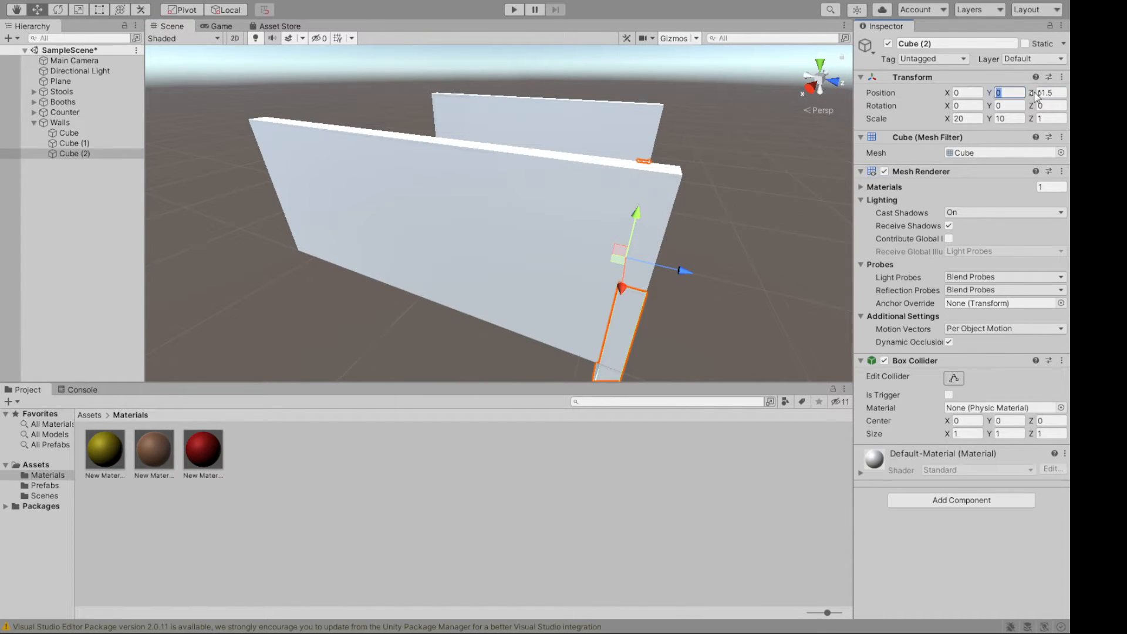
text(5)
click(747, 230)
Step: Duplicate the end wall, place the copy at the opposite end with Z position -11.5, and deselect it
alt+drag(748, 230, 352, 267)
click(358, 258)
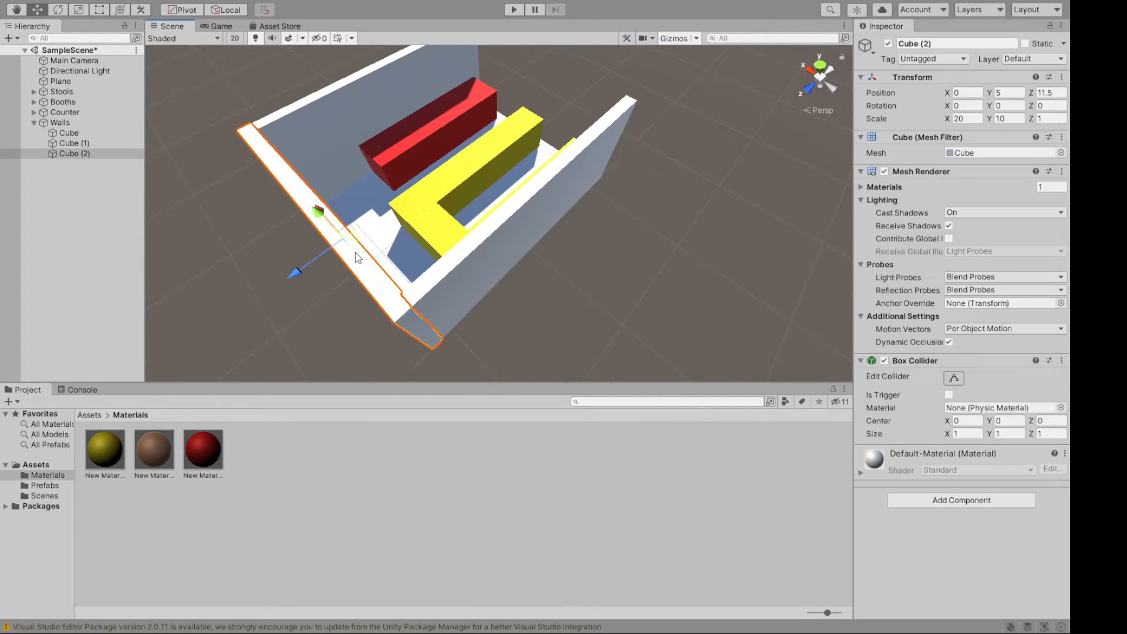
key(ctrl+d)
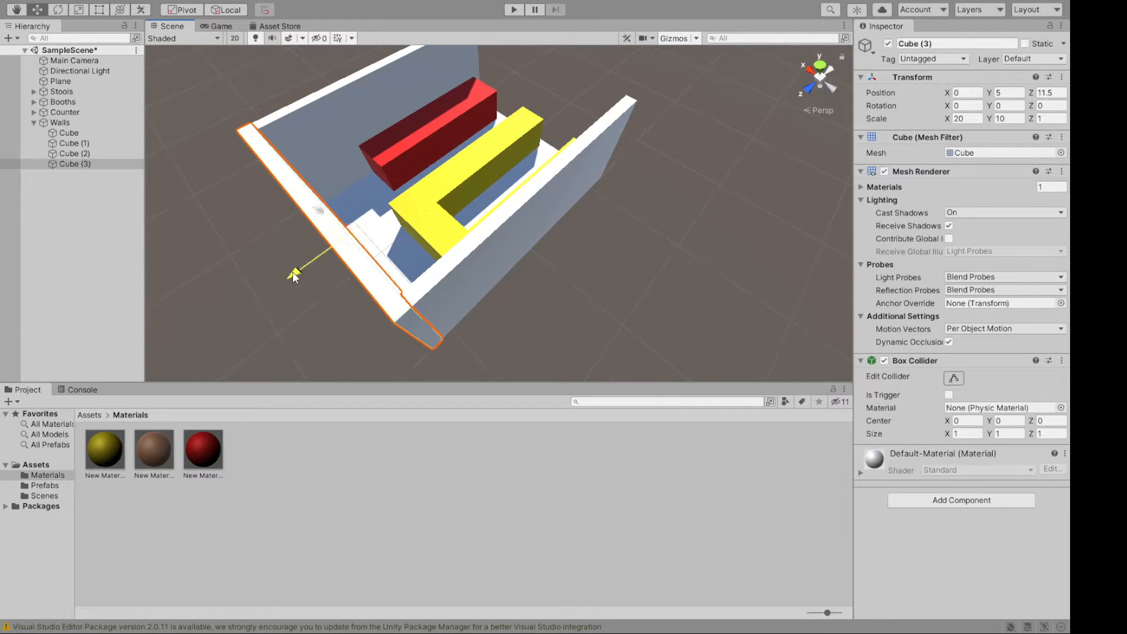
drag(293, 275, 660, 230)
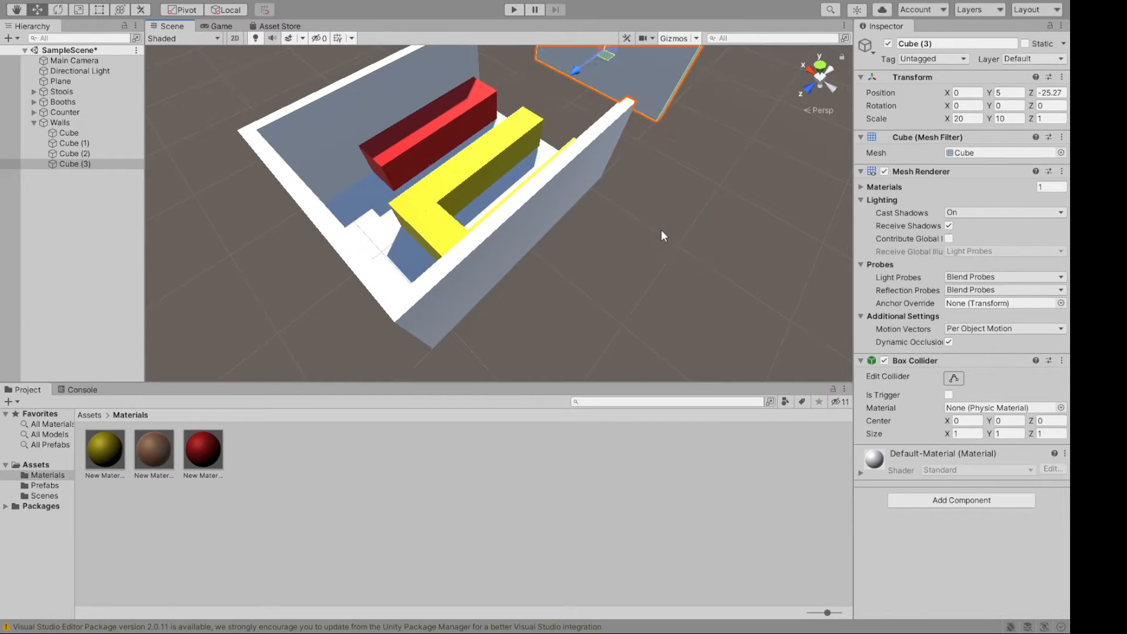
key(ctrl+z)
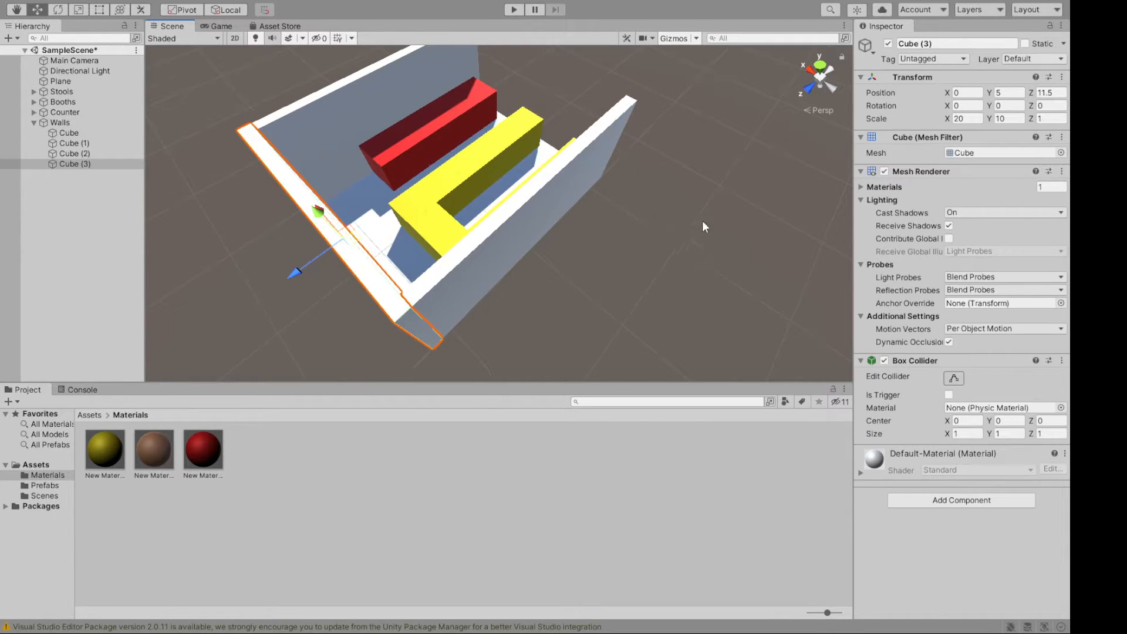
click(961, 93)
click(1044, 93)
click(1038, 92)
text(-)
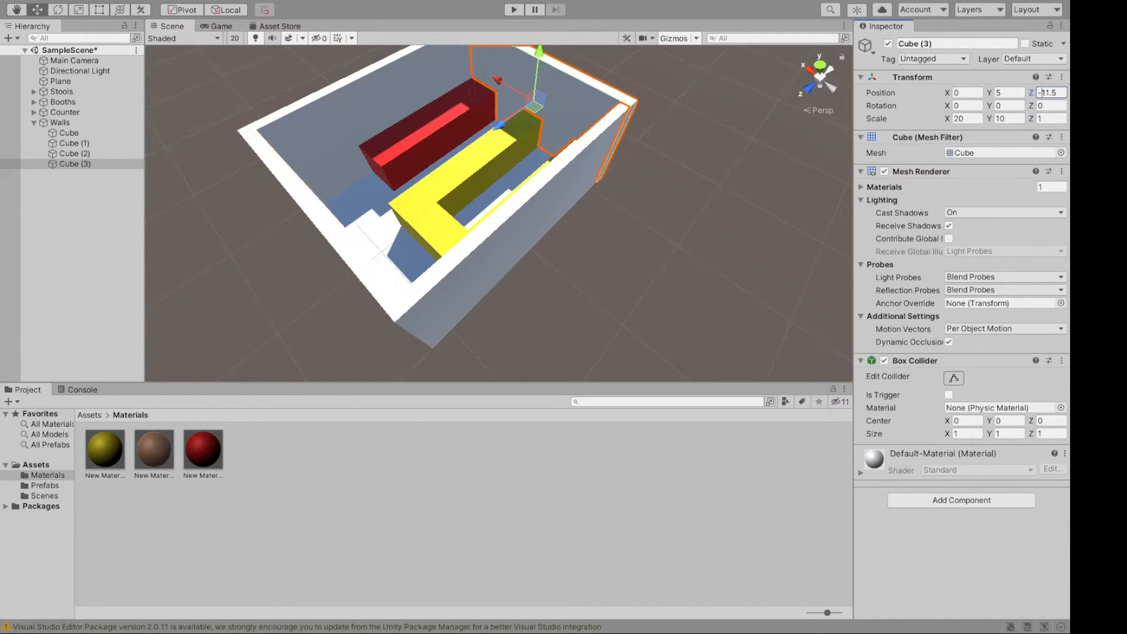
click(714, 246)
Step: Examine the room from several angles and check the positions of the four booths one by one
alt+drag(734, 208, 870, 265)
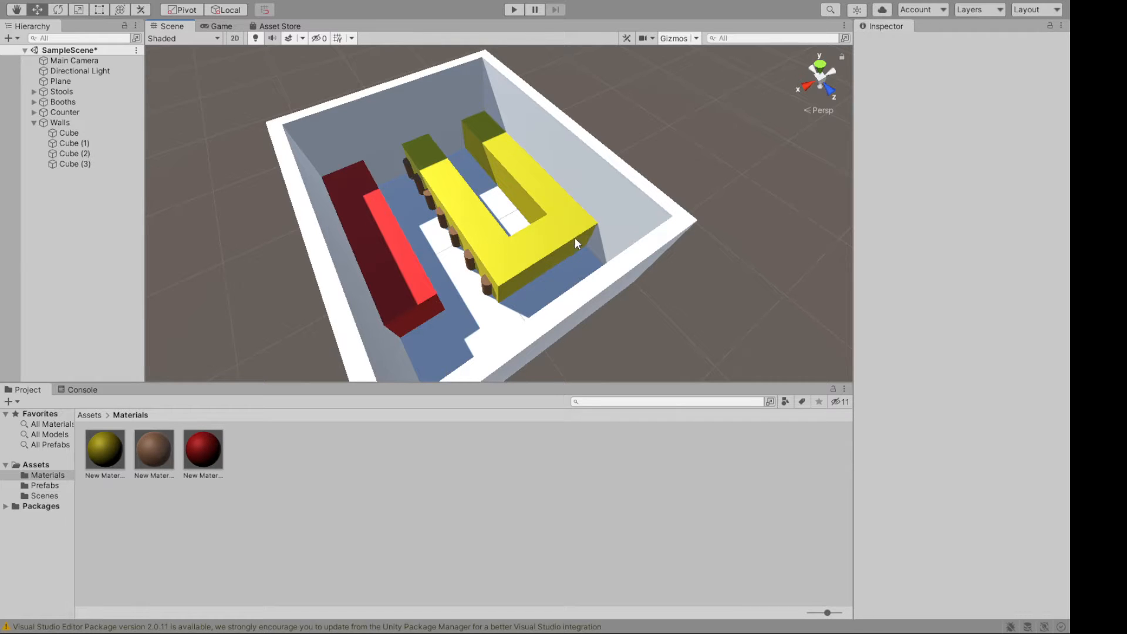
alt+drag(711, 218, 239, 264)
middle_drag(254, 243, 343, 336)
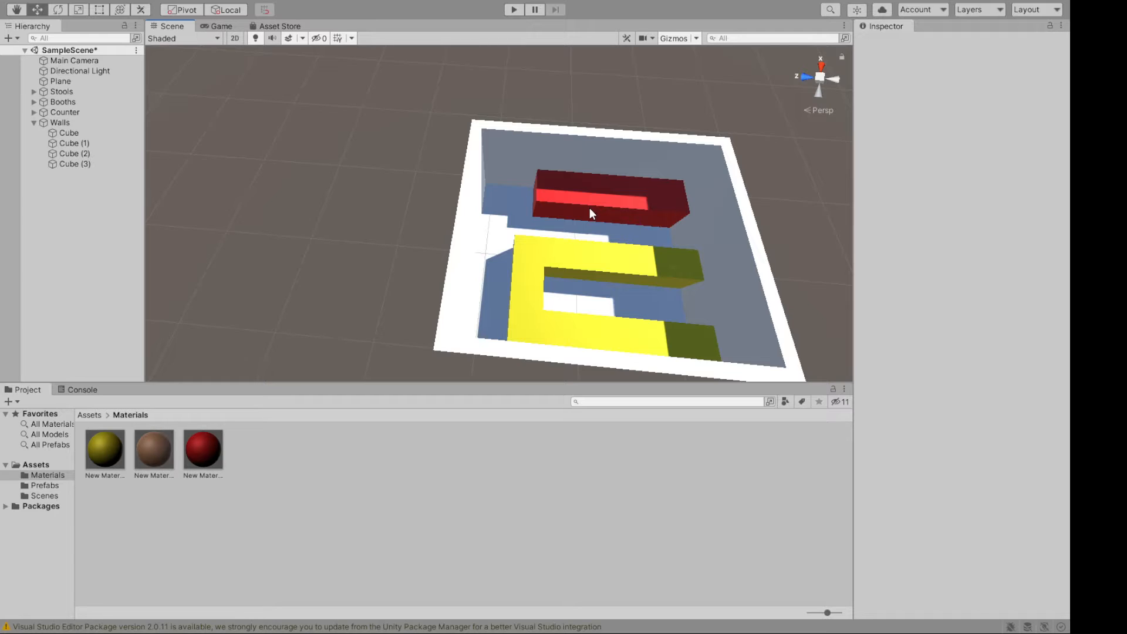
click(540, 200)
click(596, 194)
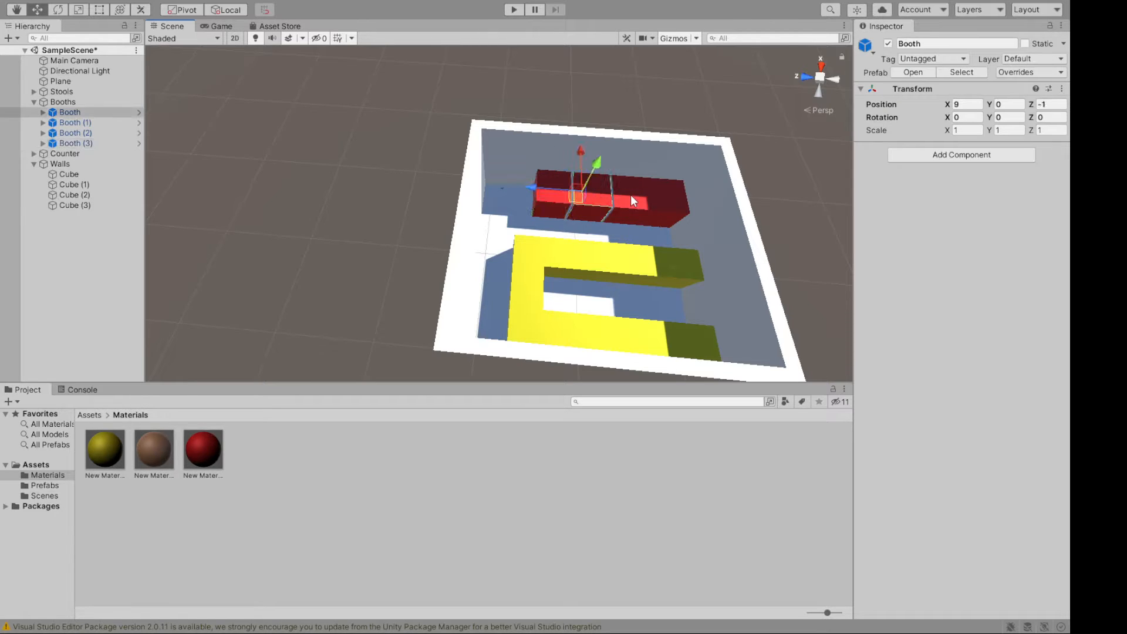
click(631, 194)
click(669, 201)
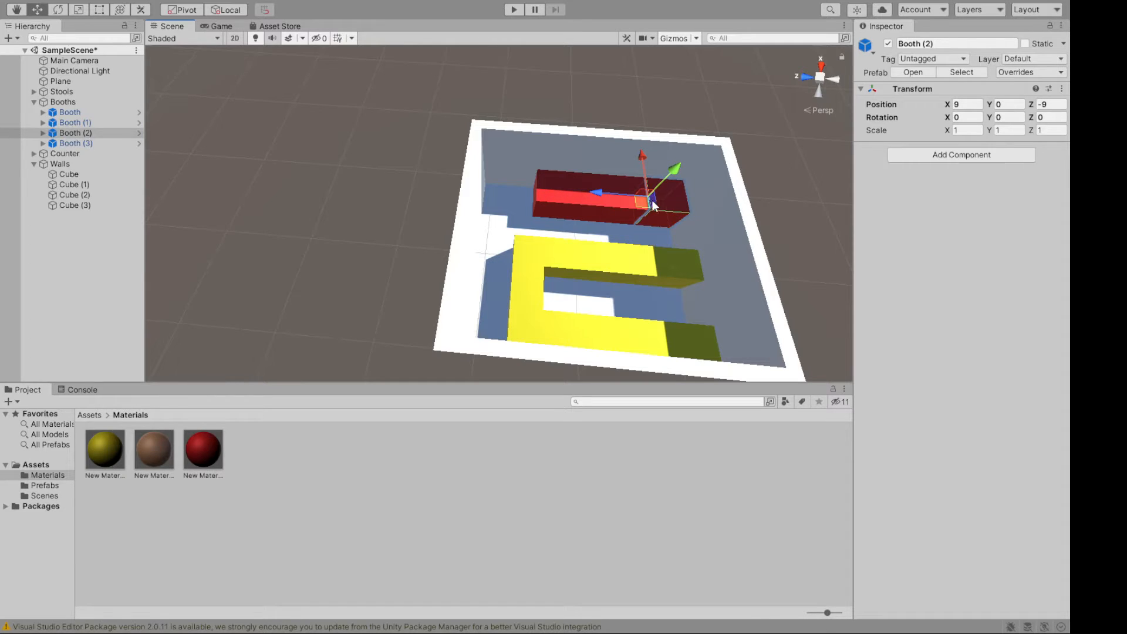
click(553, 205)
click(562, 197)
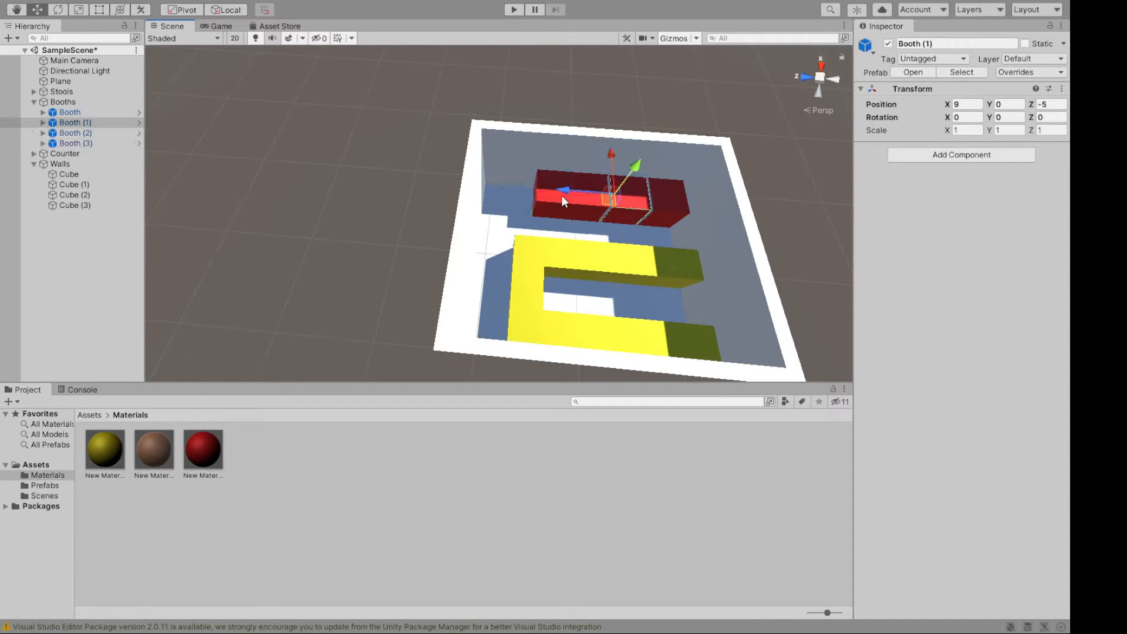
click(678, 207)
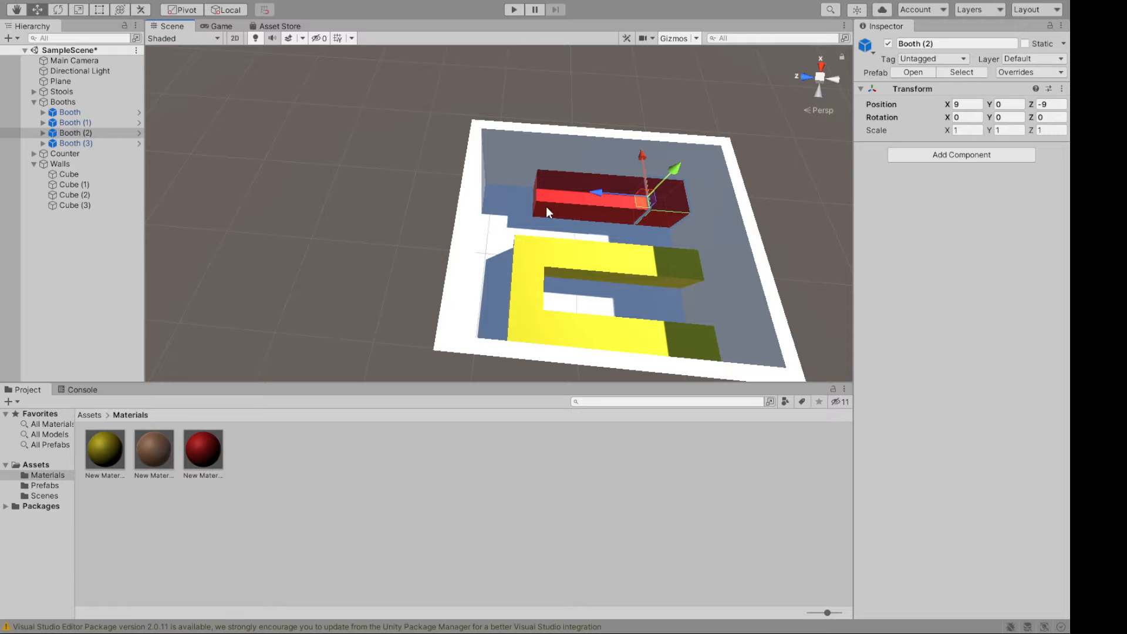
click(632, 222)
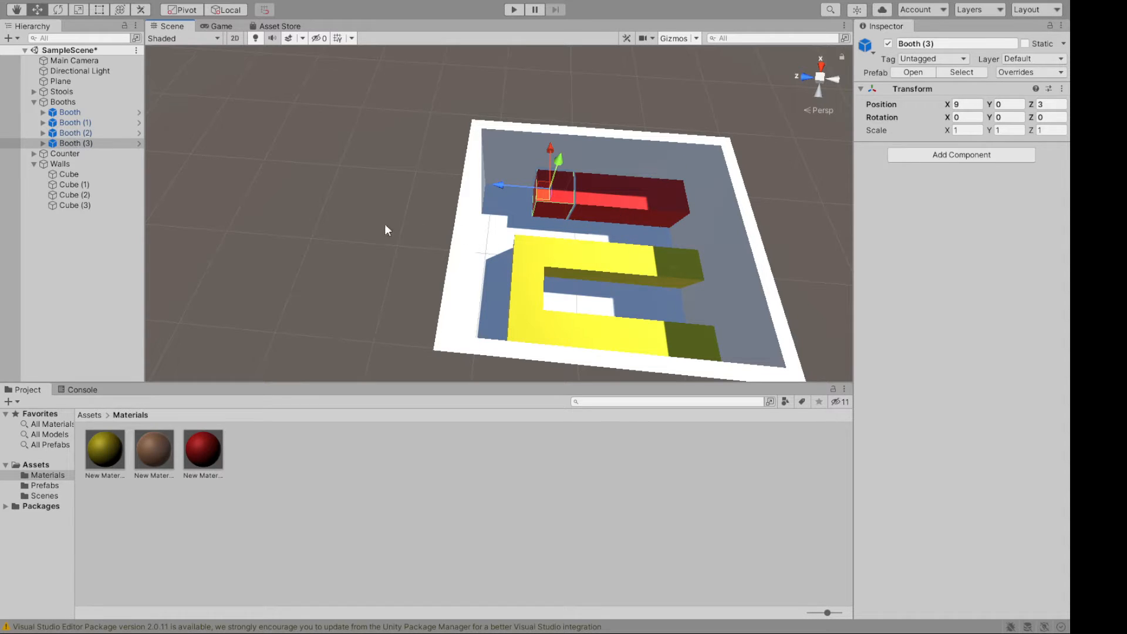
alt+drag(351, 195, 663, 141)
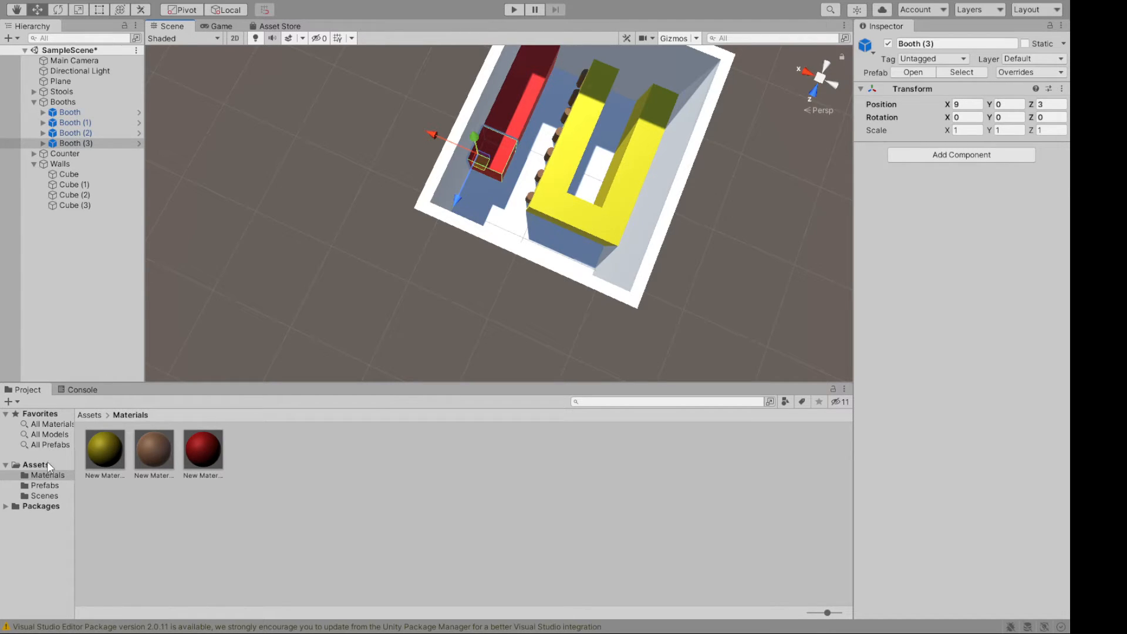
Step: Open the Booth prefab from the Prefabs folder for editing
click(50, 486)
click(109, 449)
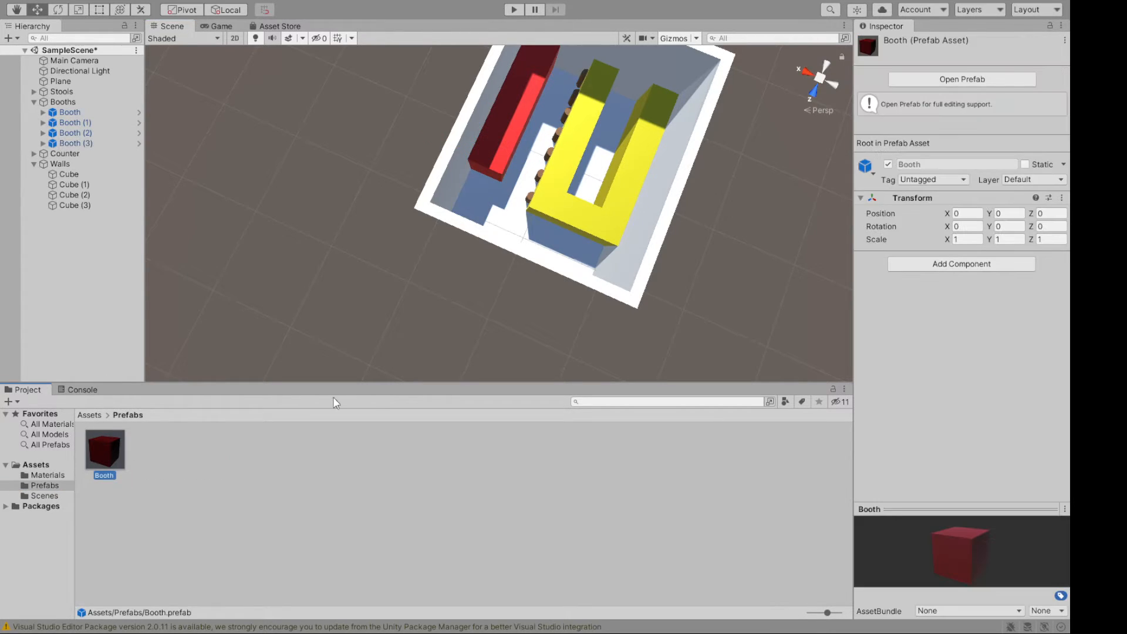
click(962, 79)
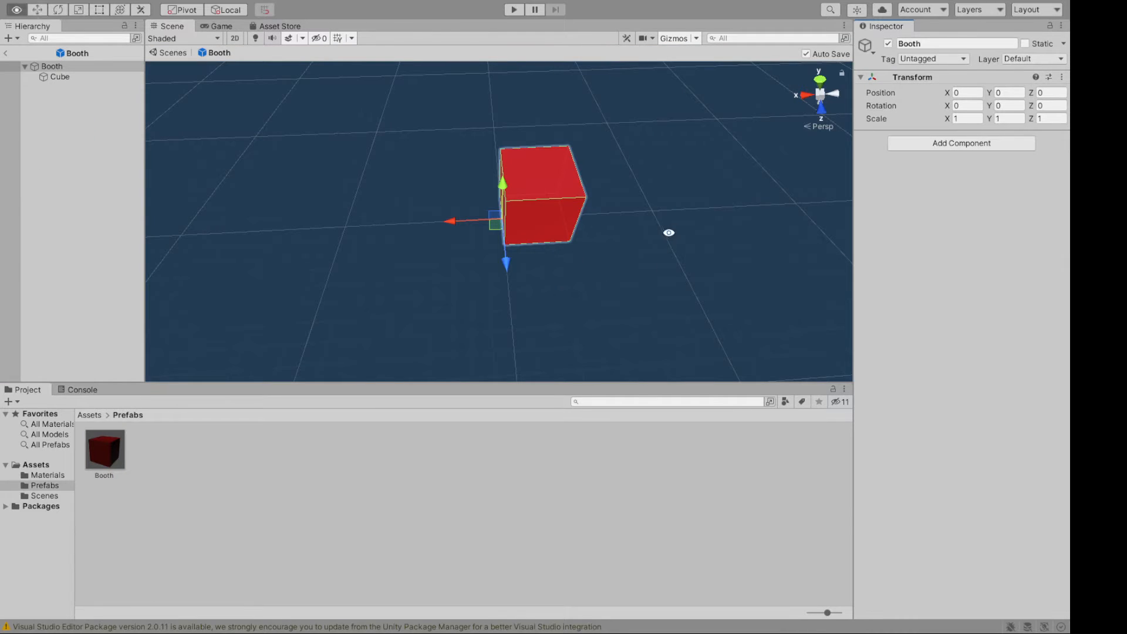
alt+drag(695, 219, 766, 278)
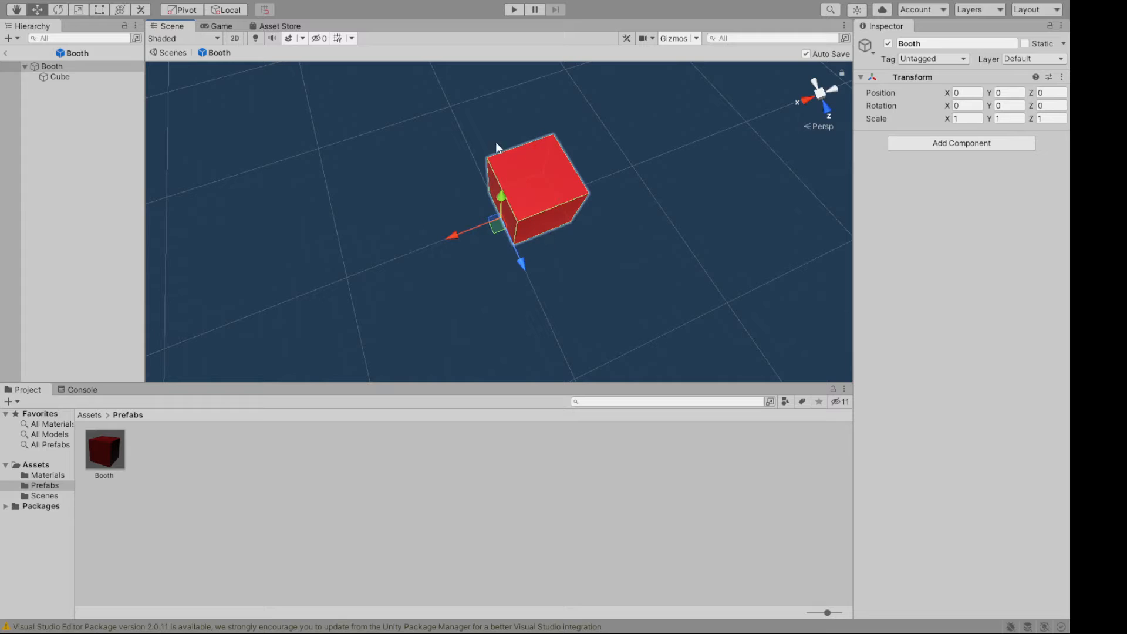
alt+drag(624, 274, 516, 337)
Step: Set the Z scale of the prefab's Cube to 6 and return to the main scene
click(1042, 118)
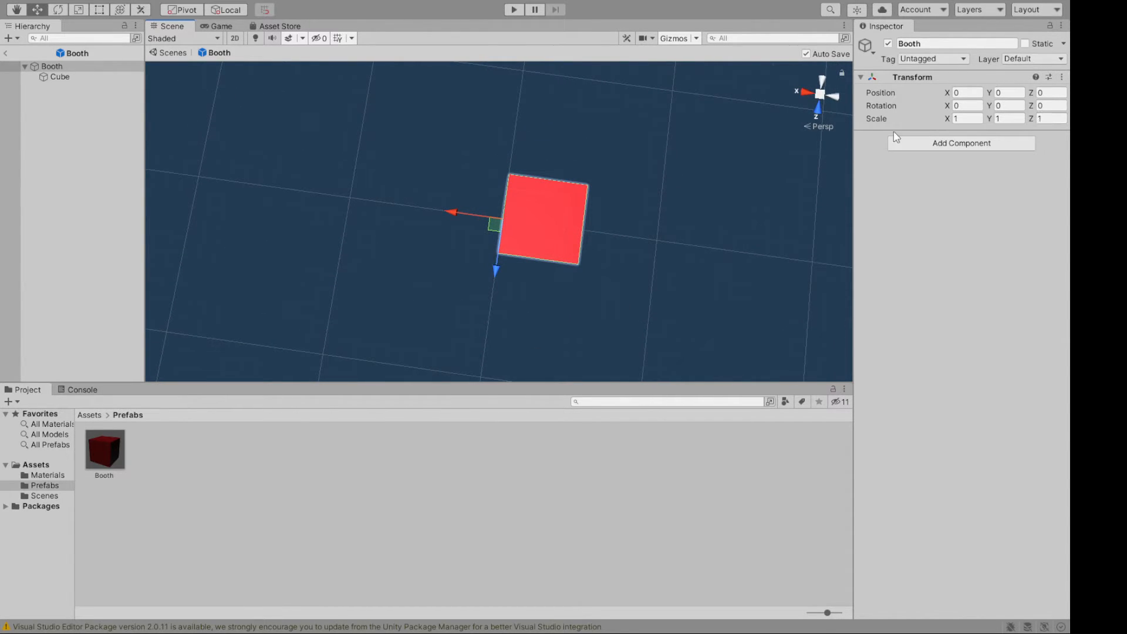
click(139, 78)
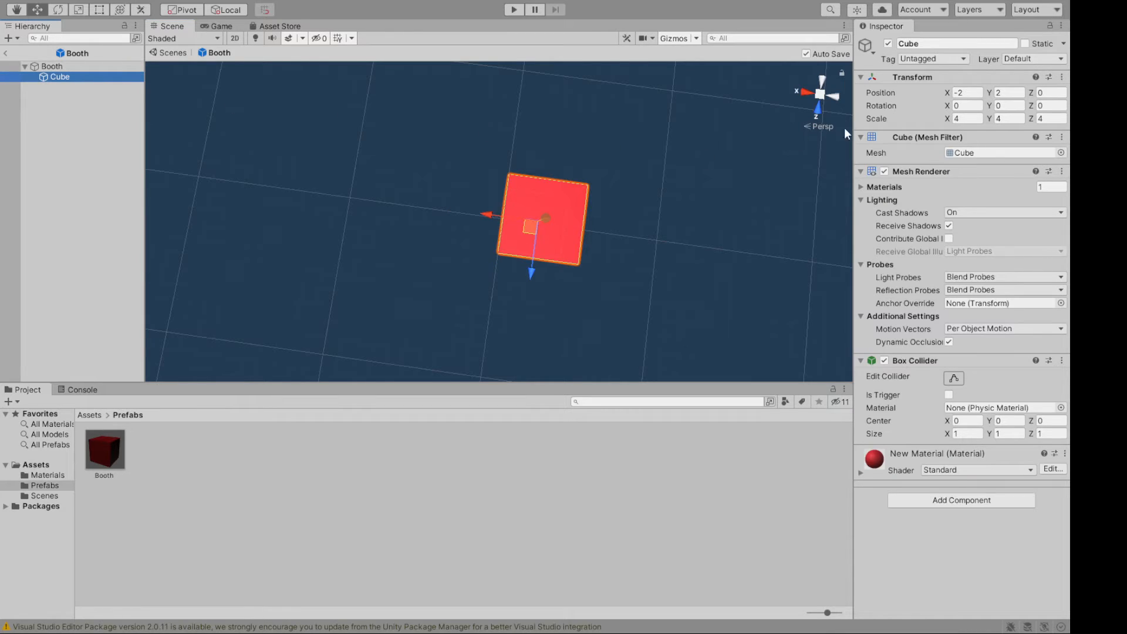
click(1050, 118)
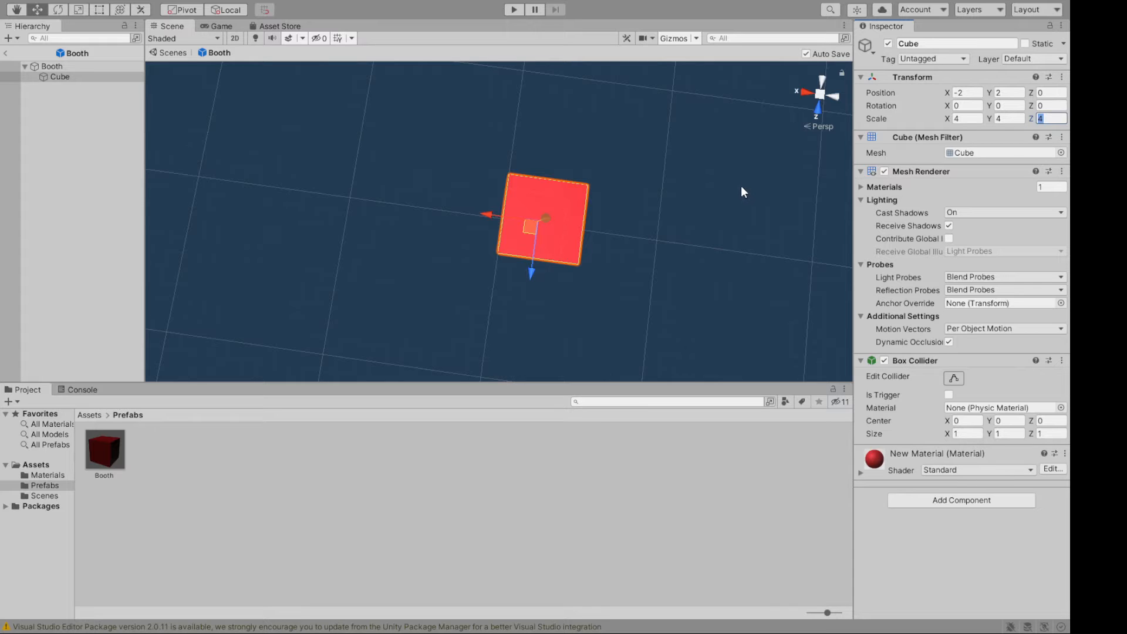
text(6)
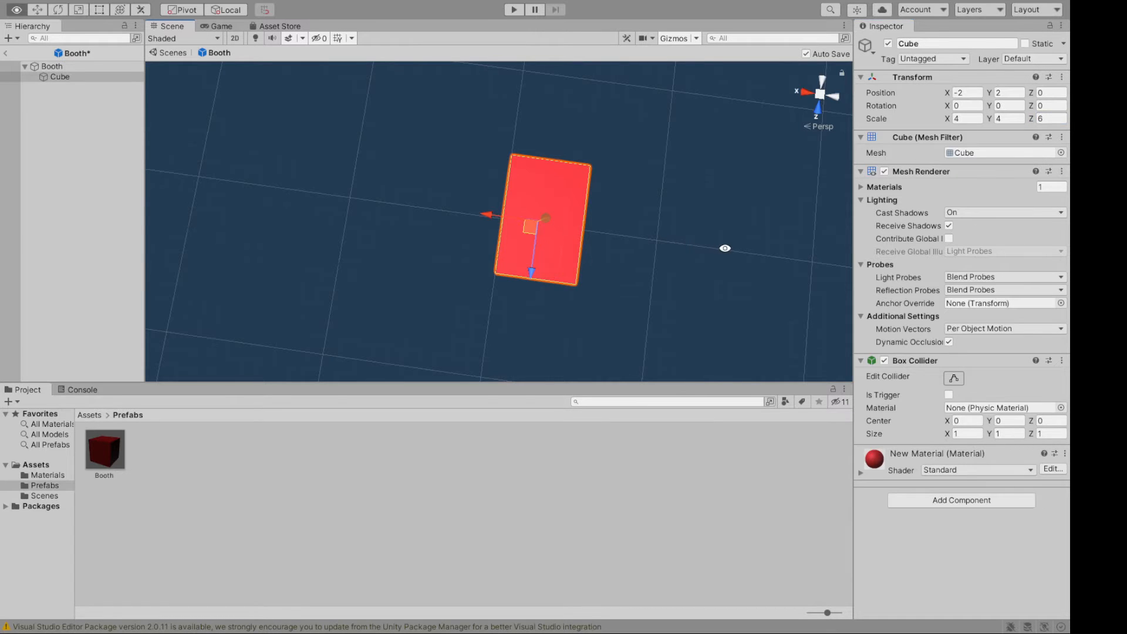
alt+drag(724, 247, 547, 213)
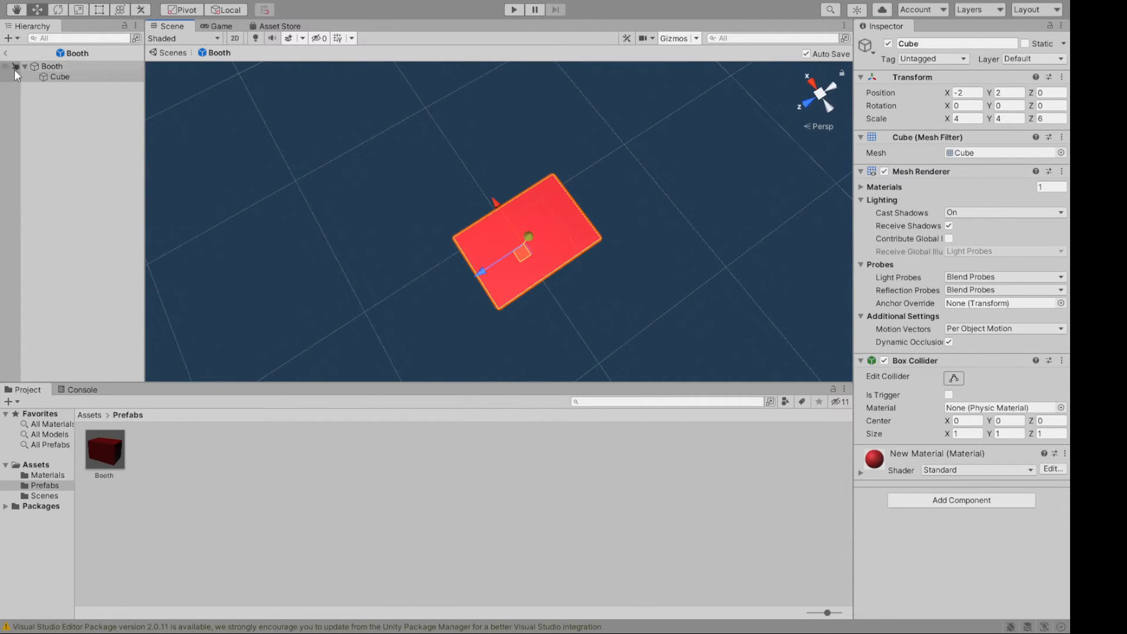
click(7, 53)
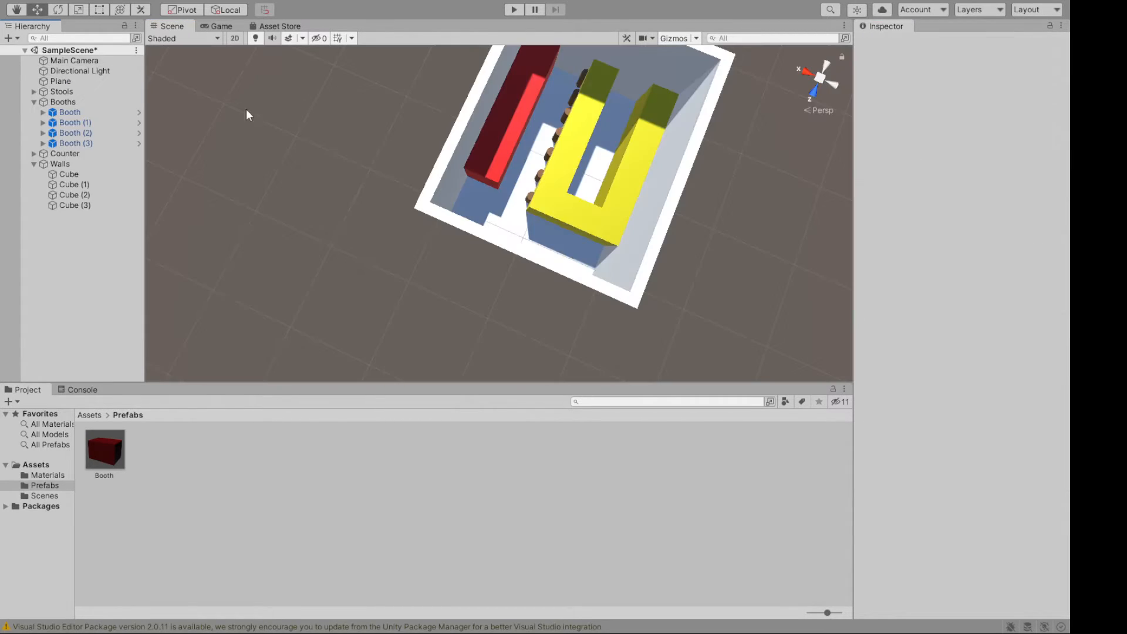
Step: Check how the lengthened booths are placed along the wall by selecting them individually
alt+drag(254, 169, 152, 124)
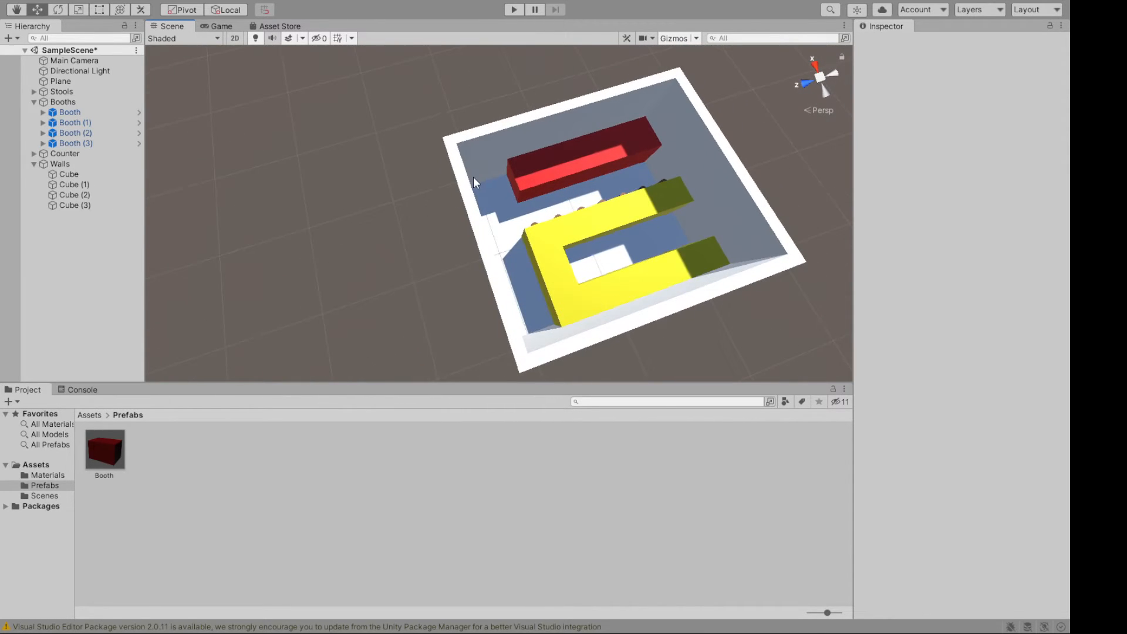
click(527, 178)
click(584, 166)
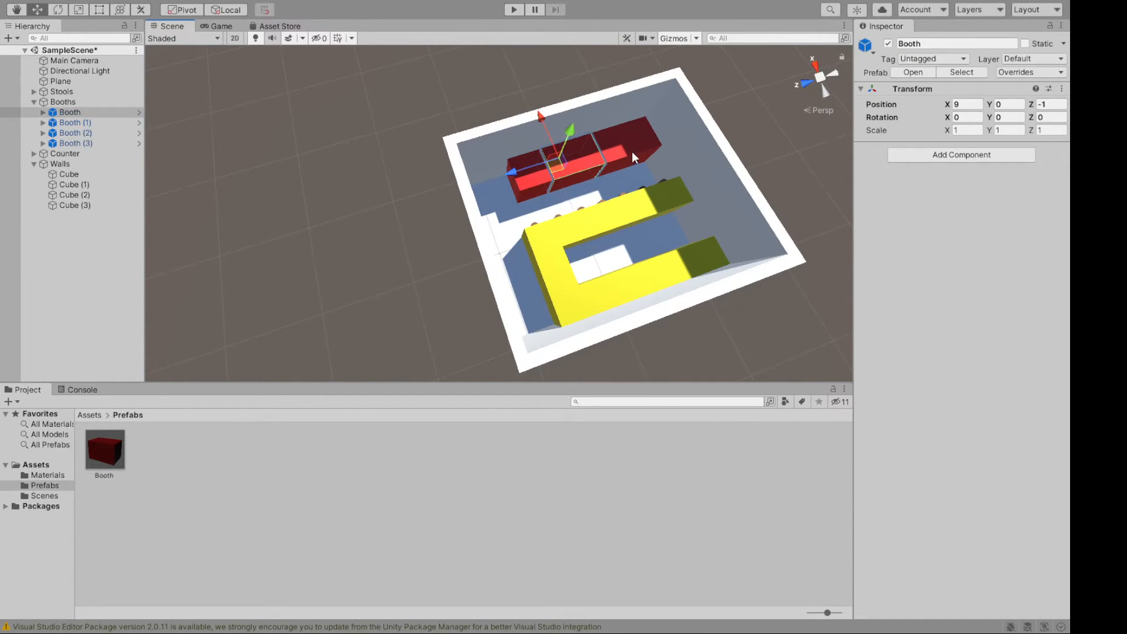
click(619, 154)
click(646, 144)
click(601, 153)
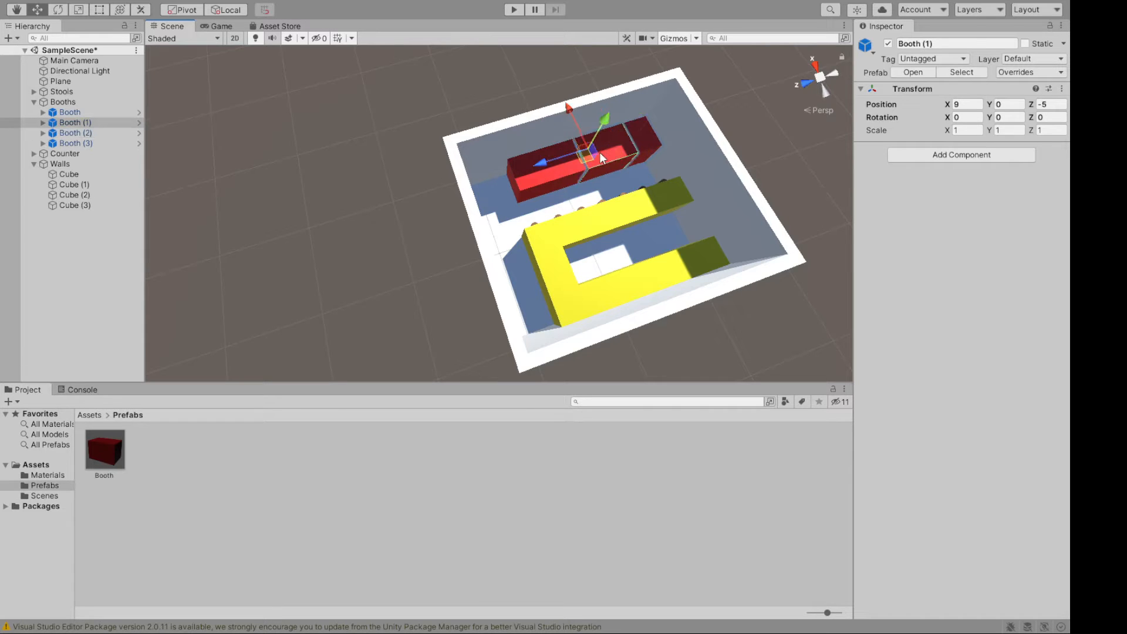
click(646, 147)
alt+drag(648, 150, 746, 134)
Step: Set the Z position of Booth (3) to 5
click(505, 150)
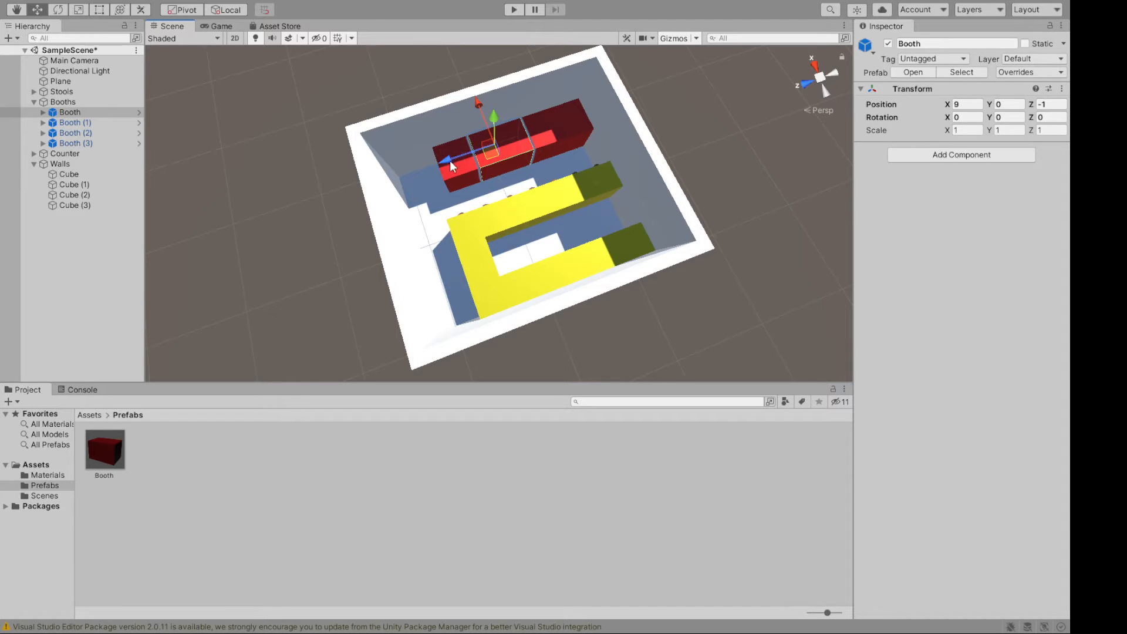
click(1047, 104)
click(467, 169)
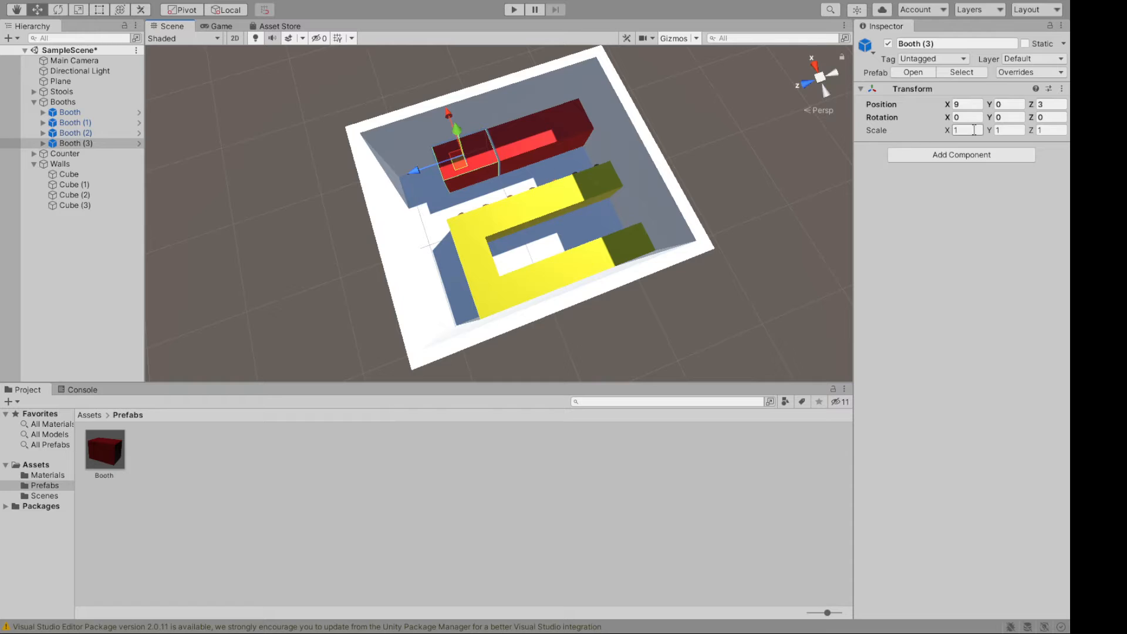
click(1047, 104)
text(5)
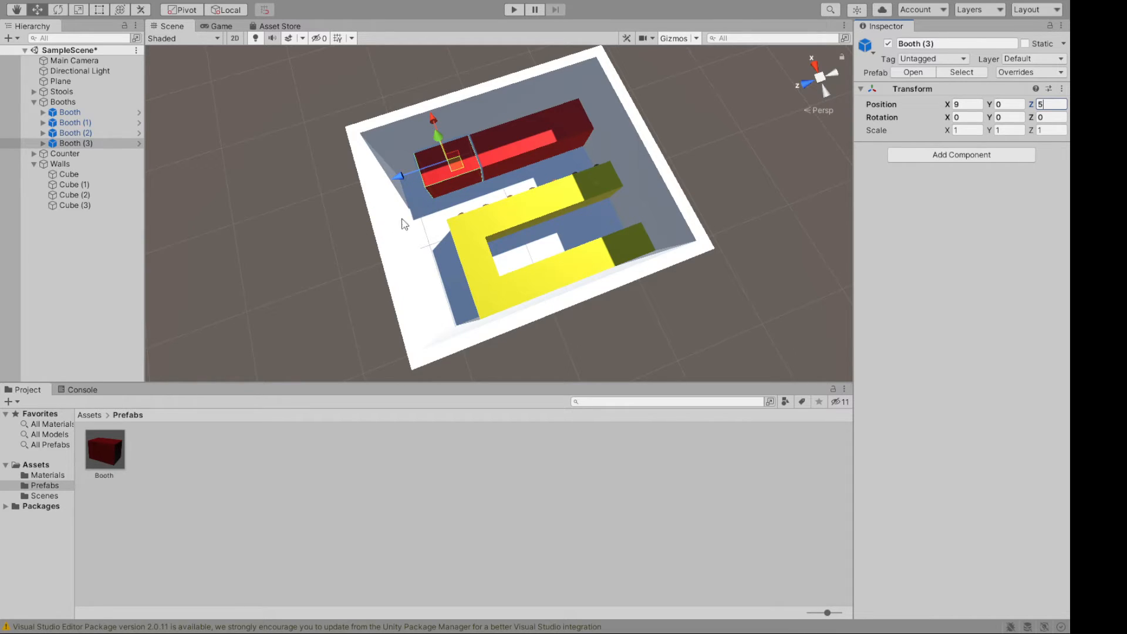
Step: Set the Z position of Booth (1) to -7
click(491, 149)
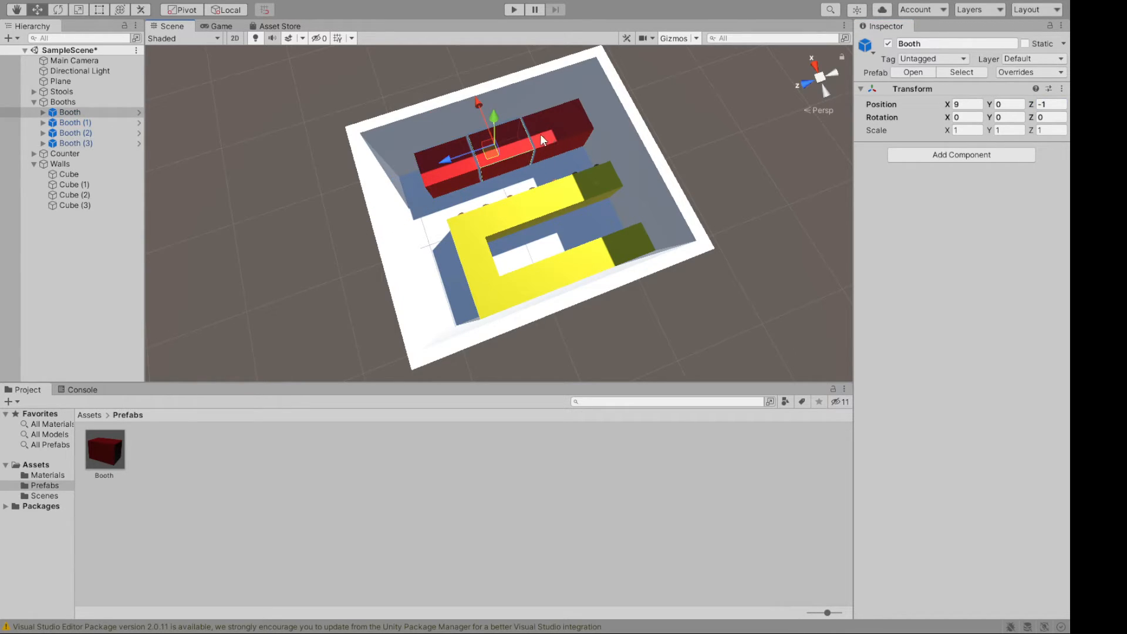
click(541, 135)
click(494, 156)
click(544, 148)
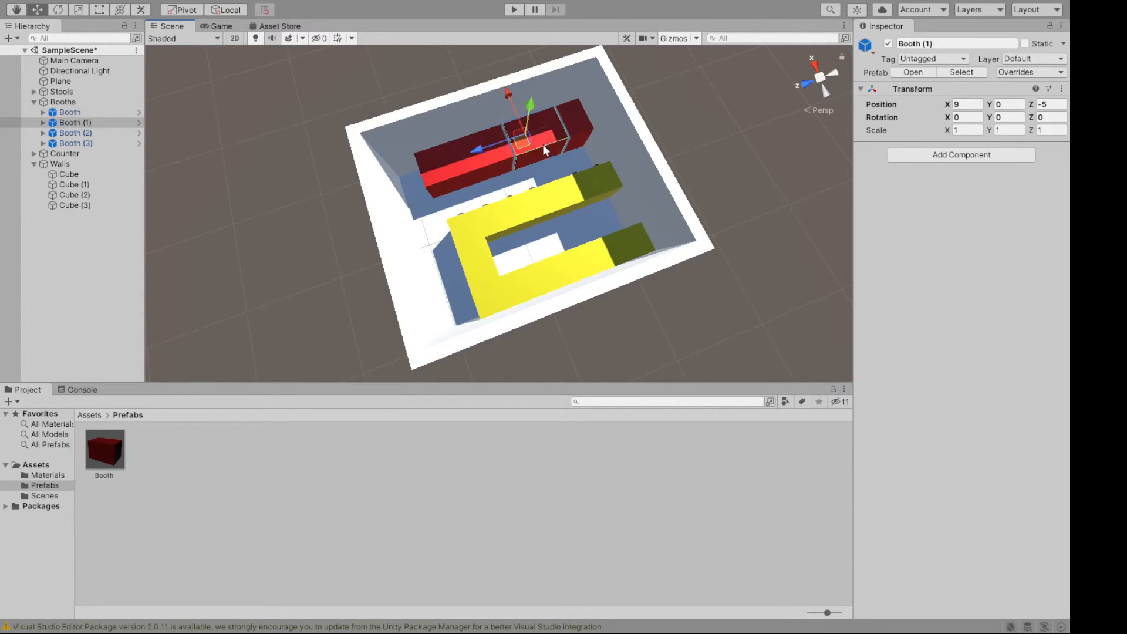
double_click(1044, 104)
text(7)
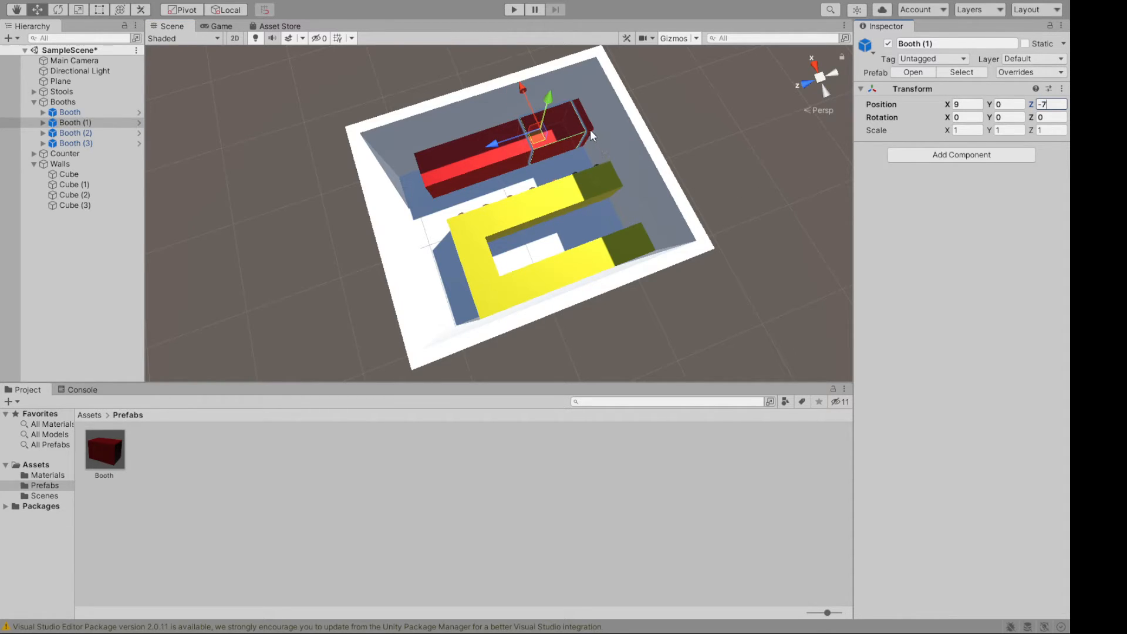
Step: Set the Z position of Booth (2) to -13, deselect it, and check the row of booths from above
click(591, 131)
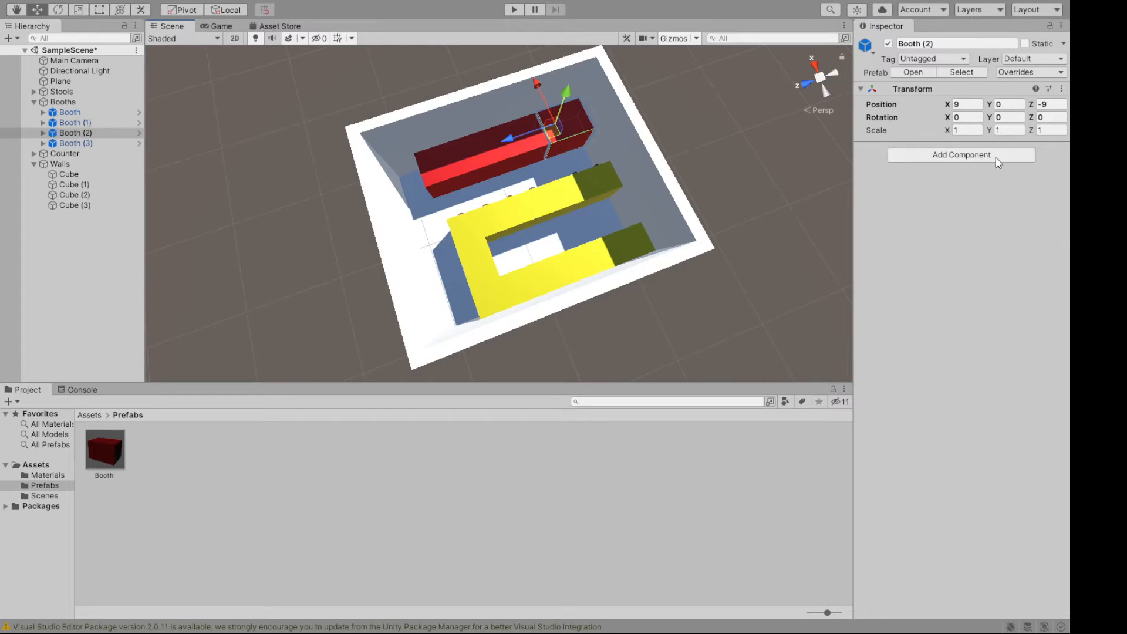
double_click(1044, 104)
text(10)
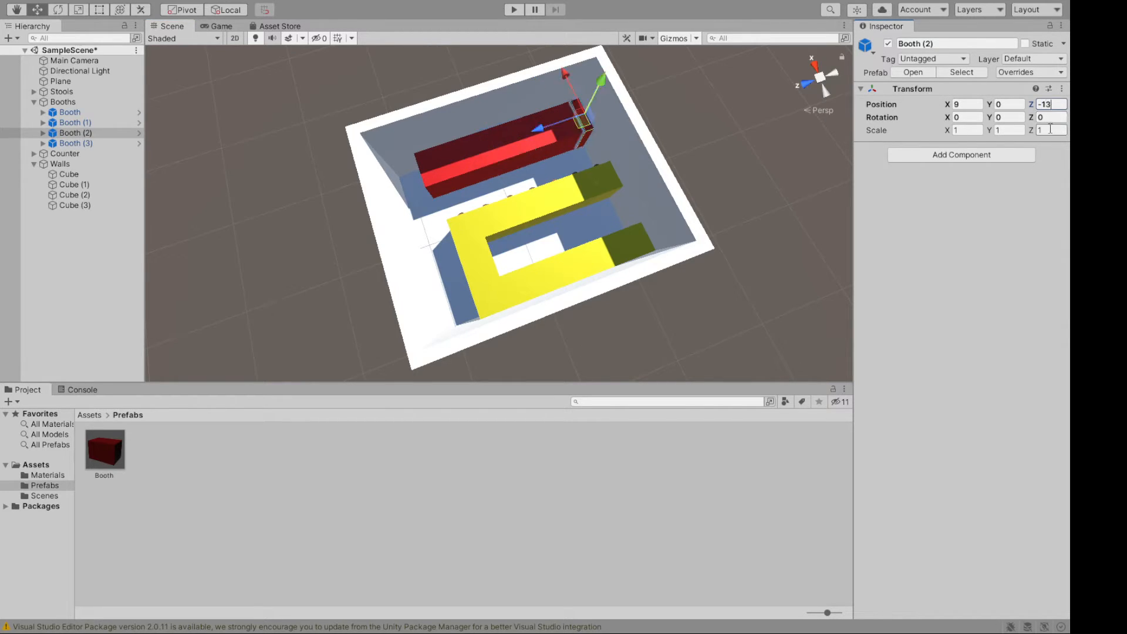
click(721, 178)
alt+drag(721, 177, 775, 182)
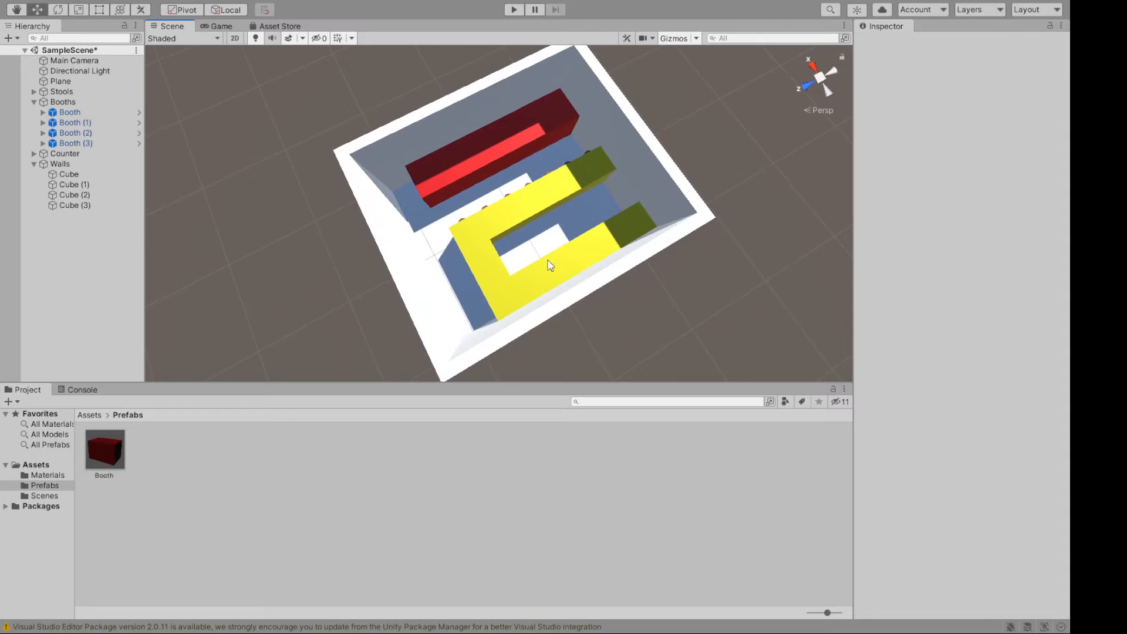
alt+drag(556, 229, 774, 283)
scroll(773, 284, down, 5)
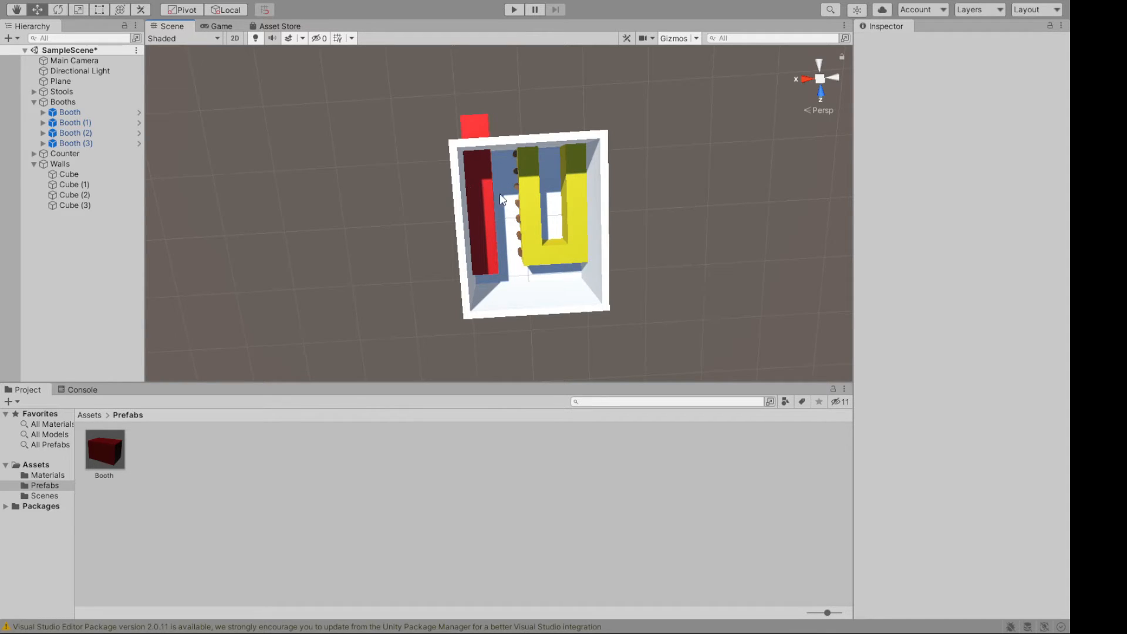
Step: Select all four booths together and set their X position to 10
click(470, 121)
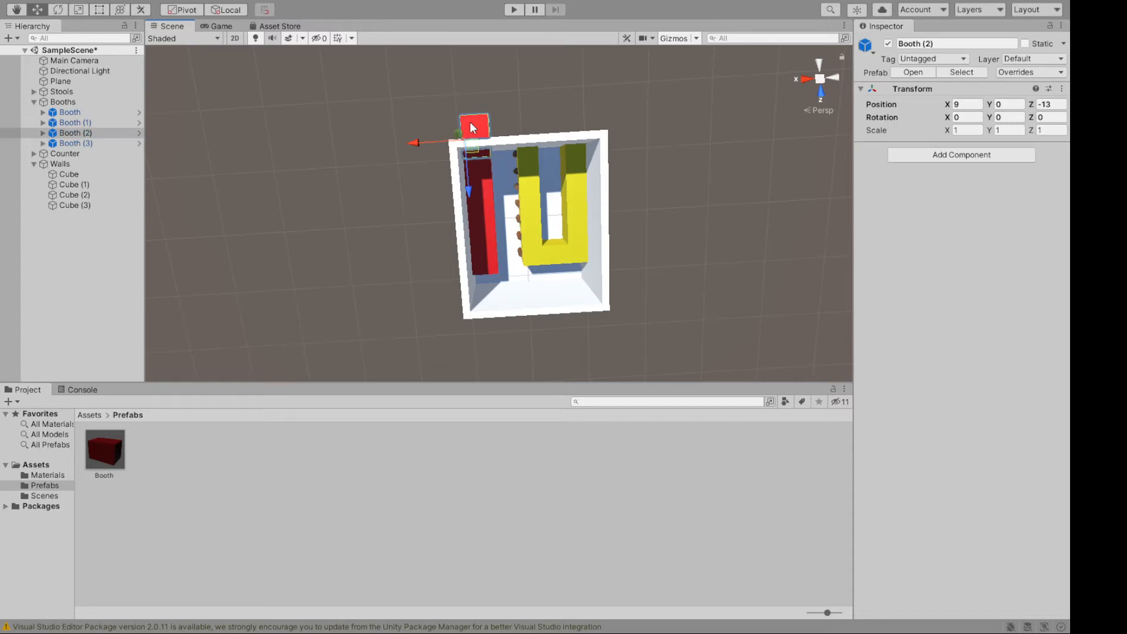
click(92, 102)
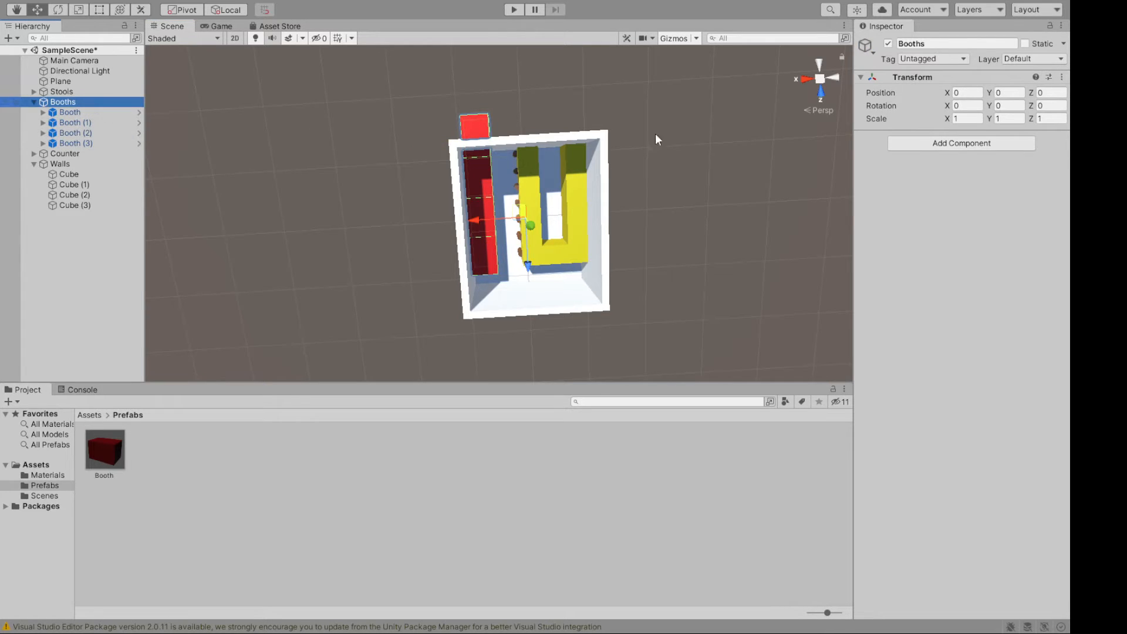
click(83, 112)
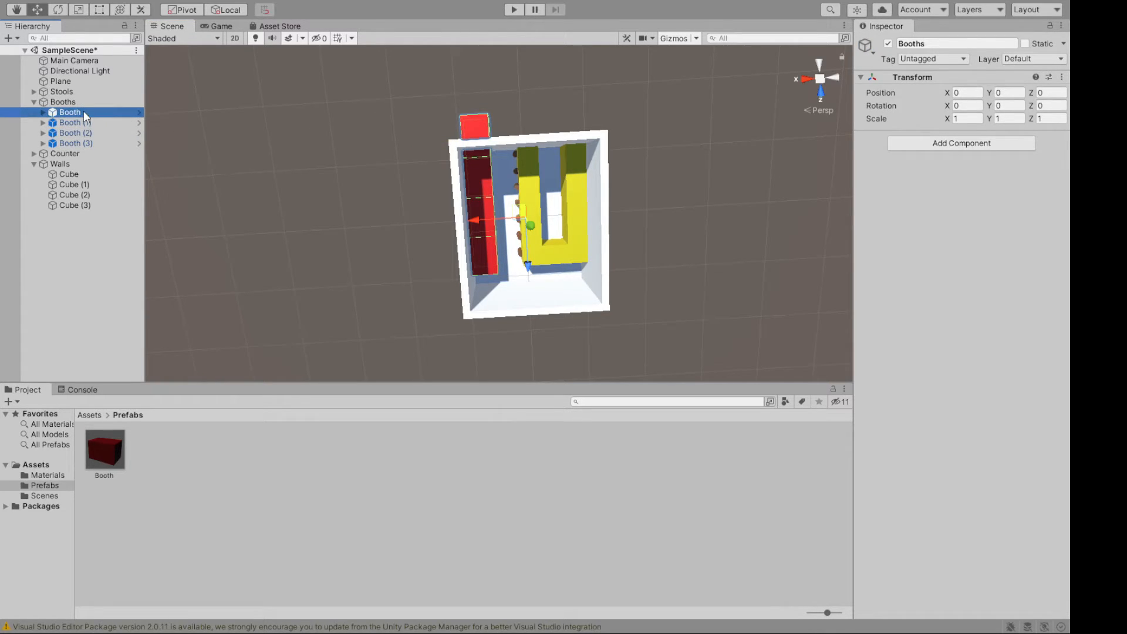
shift+click(85, 143)
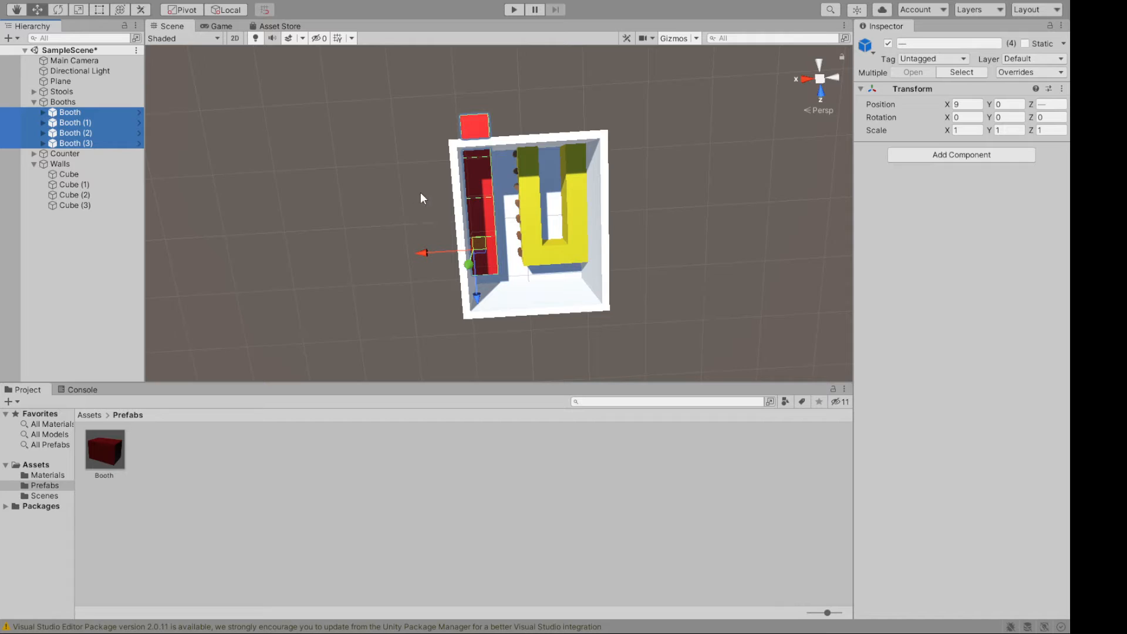
click(969, 105)
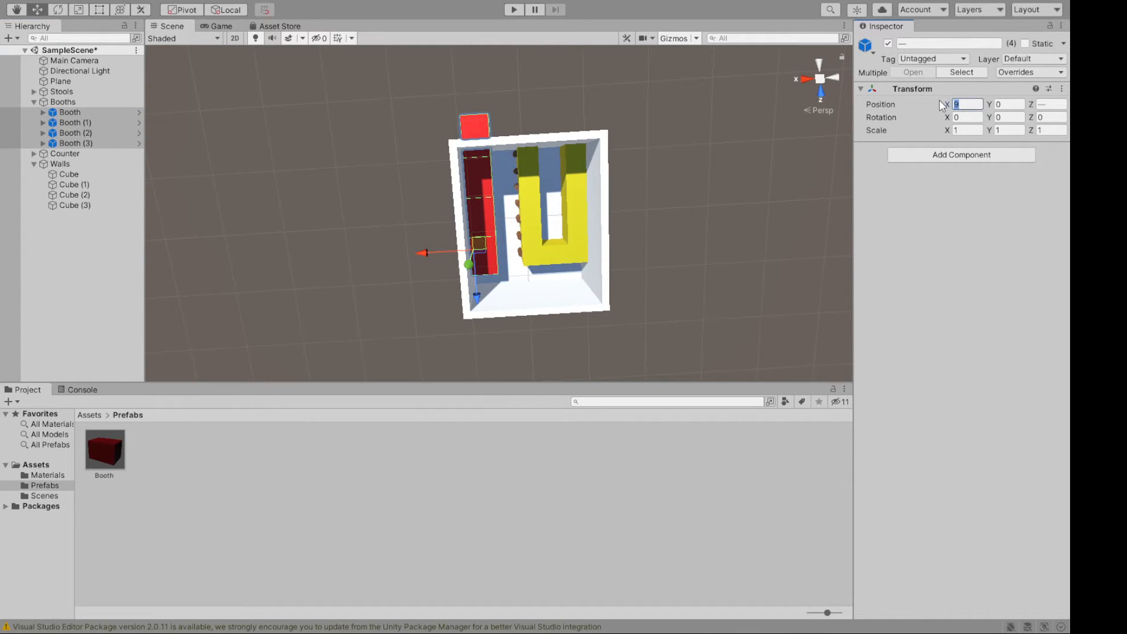
text(10)
middle_drag(702, 189, 731, 174)
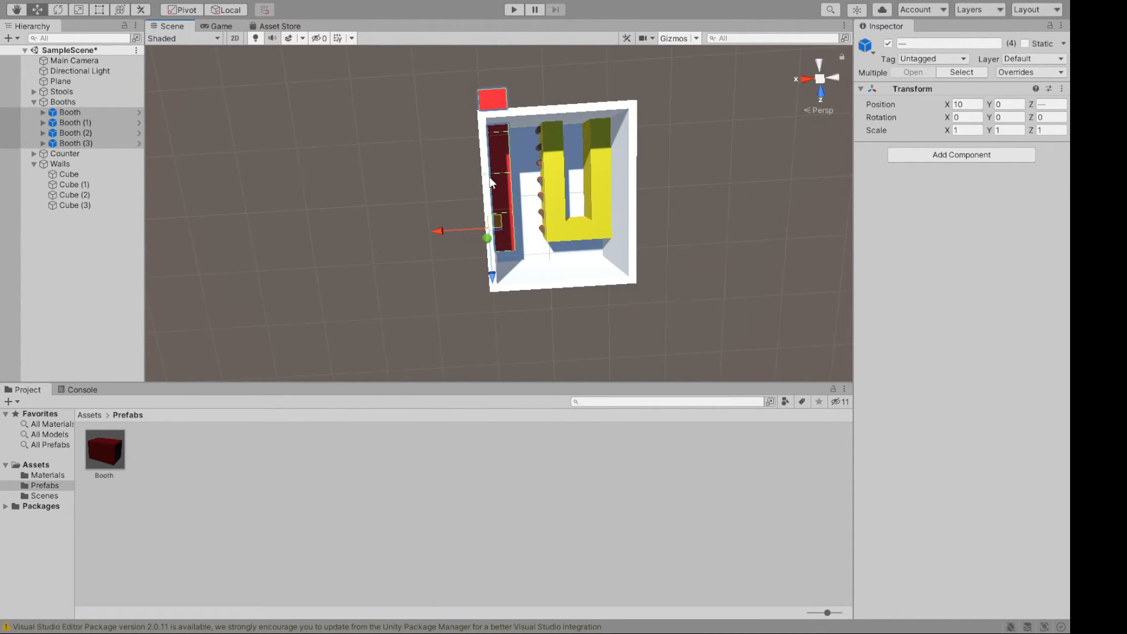
Step: Set the X position of the wall behind the booths, Cube, to 10.5
click(487, 182)
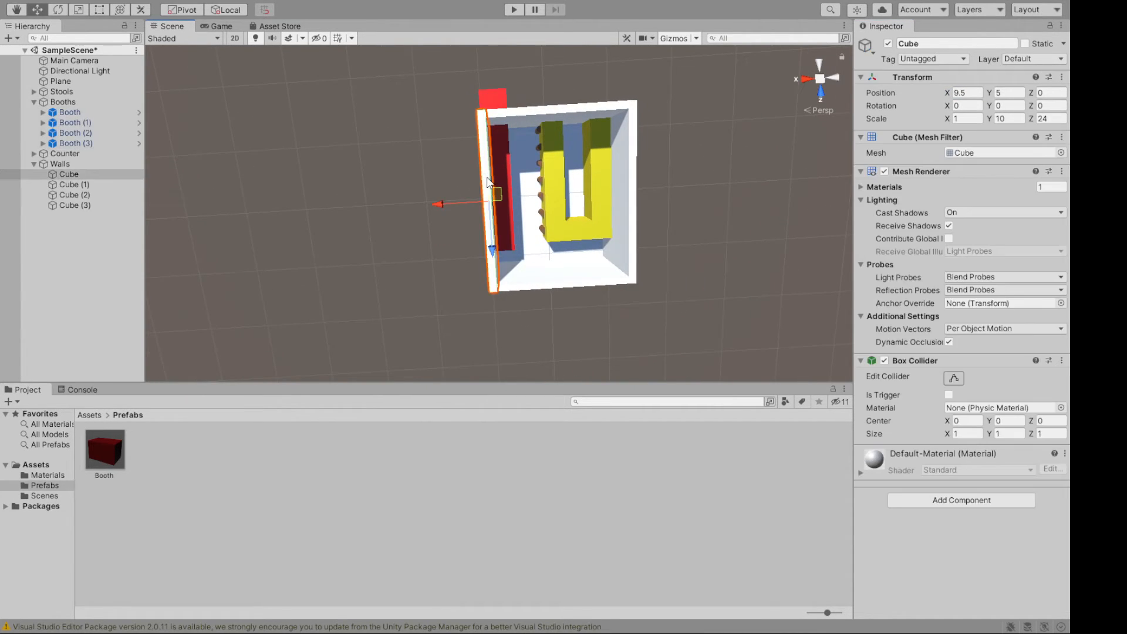
click(972, 92)
key(Delete)
text(10)
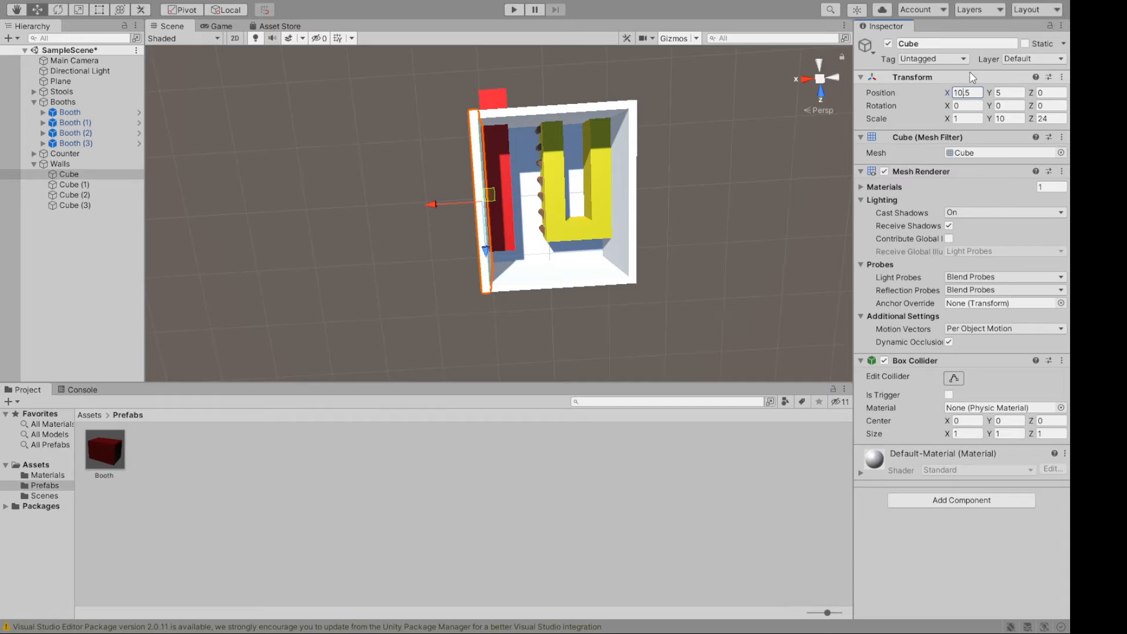
Step: Set the X position of the opposite side wall, Cube (1), to -10.5
click(633, 225)
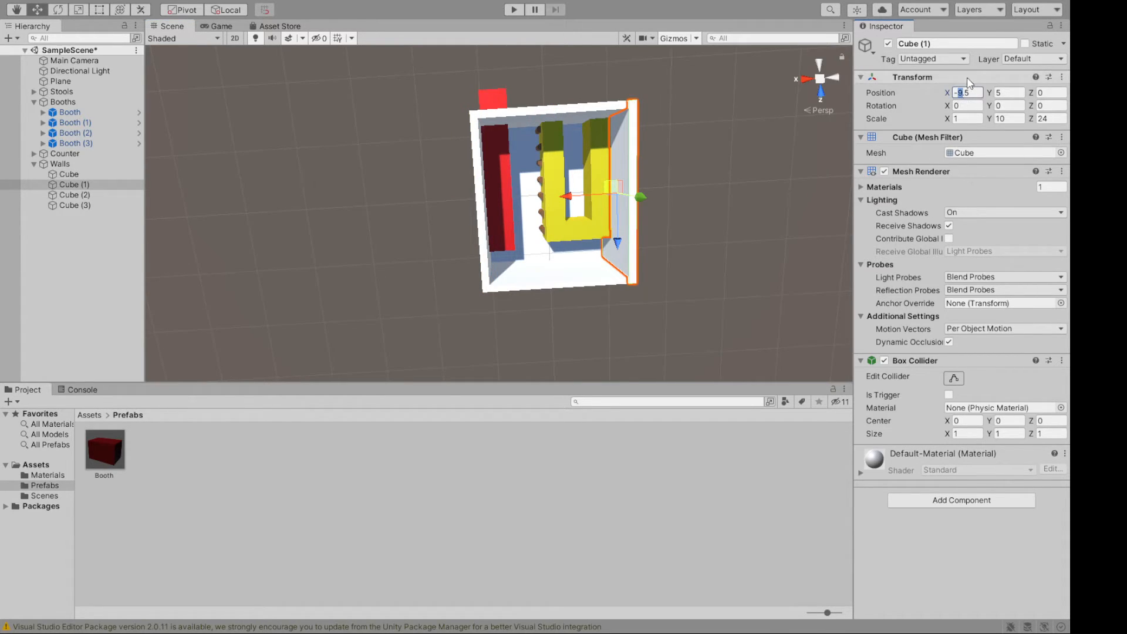
text(10)
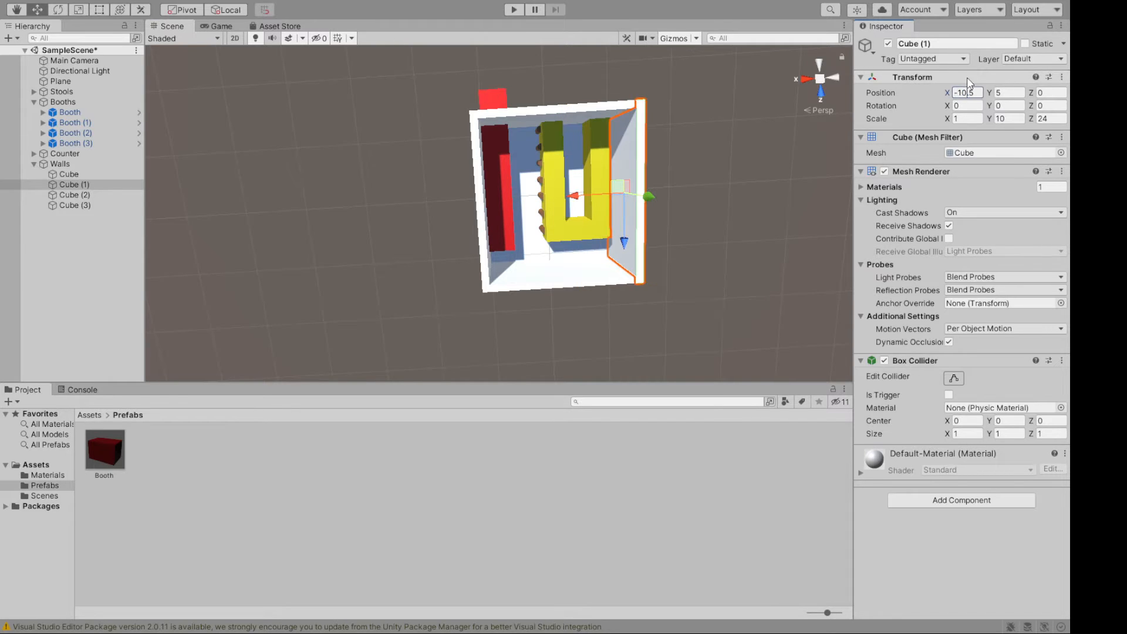
mouse_move(725, 239)
alt+mouse_down()
mouse_move(659, 142)
mouse_move(737, 223)
mouse_move(730, 231)
mouse_move(694, 209)
mouse_move(693, 253)
mouse_move(720, 241)
mouse_move(721, 286)
mouse_move(726, 220)
alt+mouse_up()
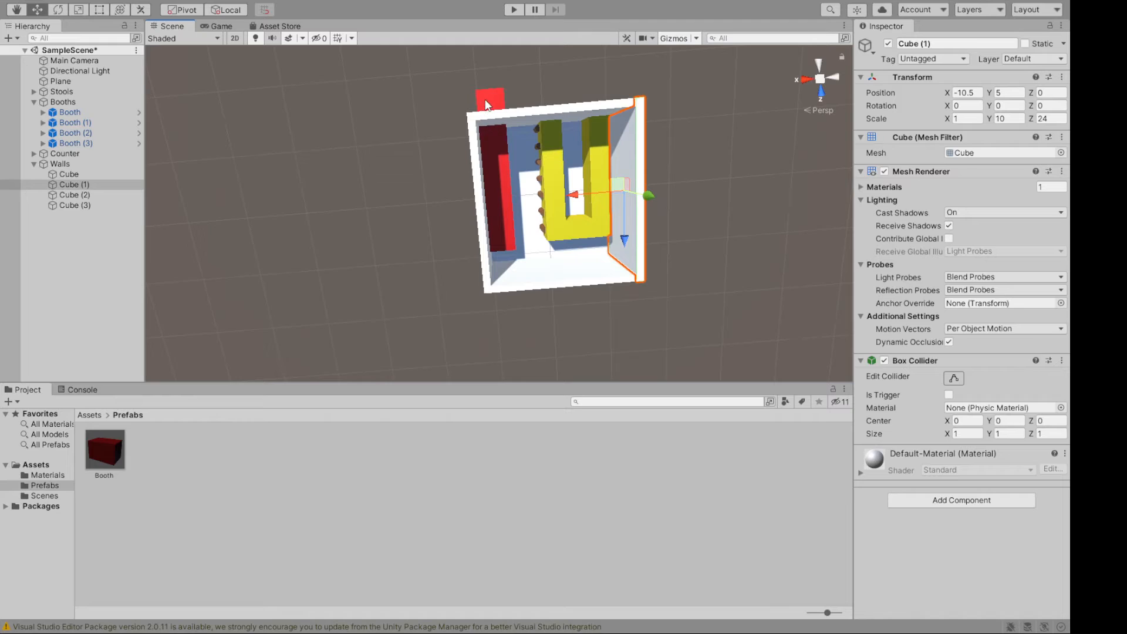
Step: Stretch the floor plane lengthwise and set its Z scale to 3.5
click(524, 157)
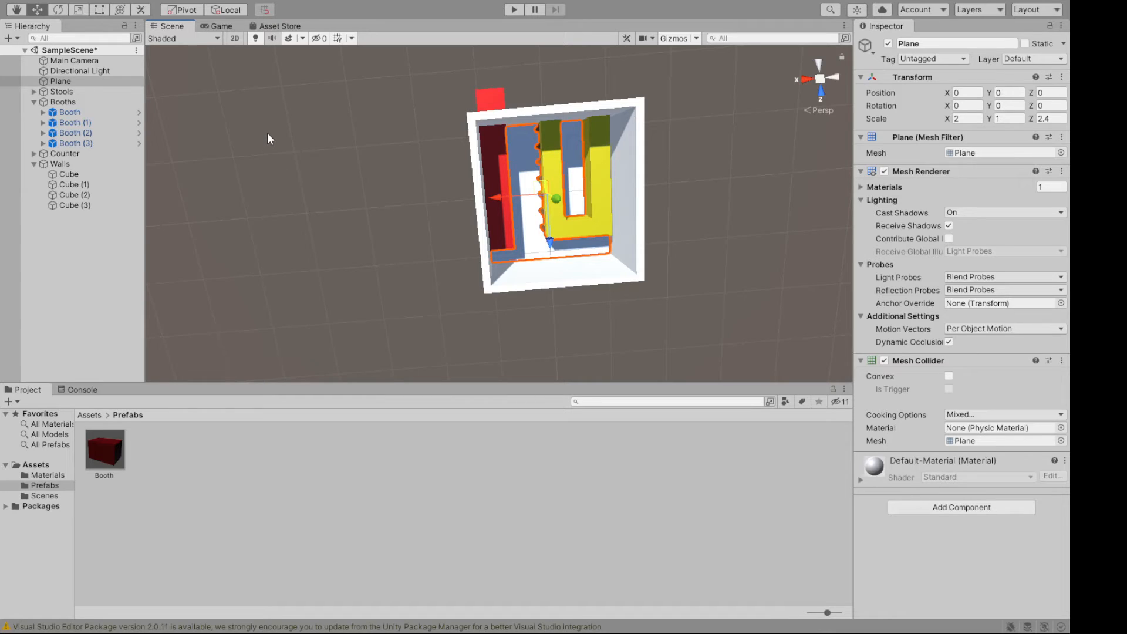
key(r)
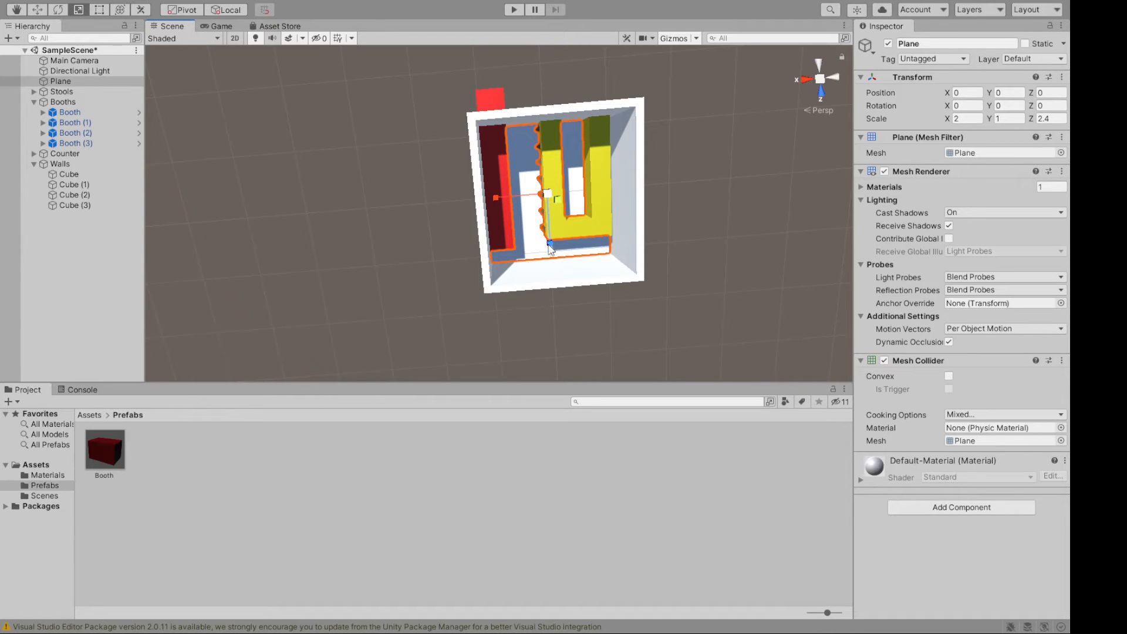
drag(550, 243, 556, 268)
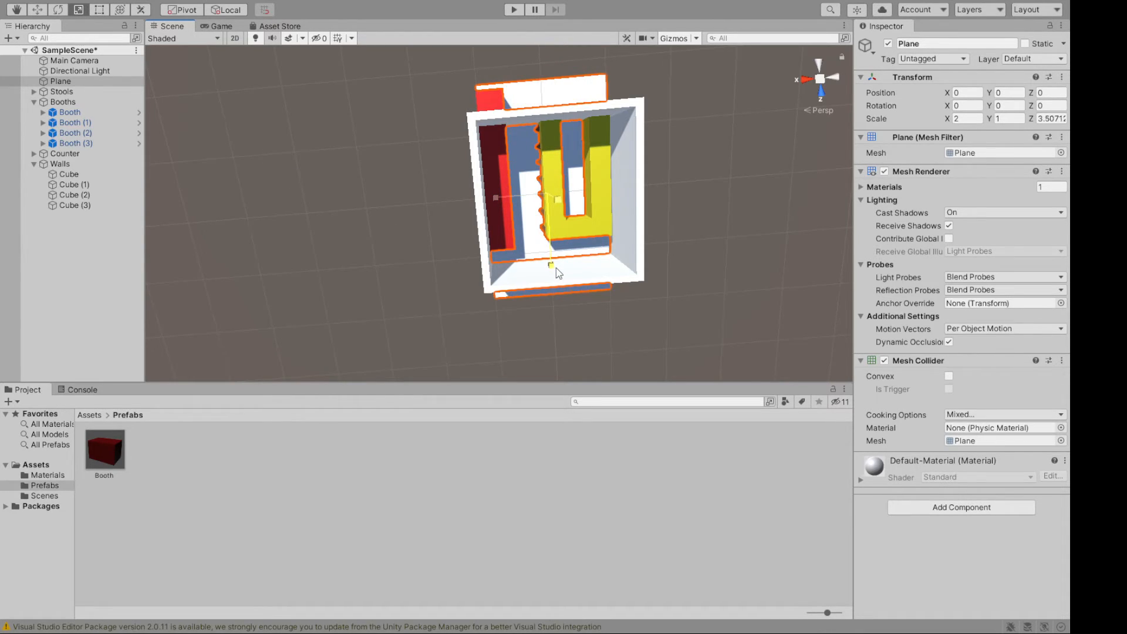
alt+drag(418, 229, 456, 234)
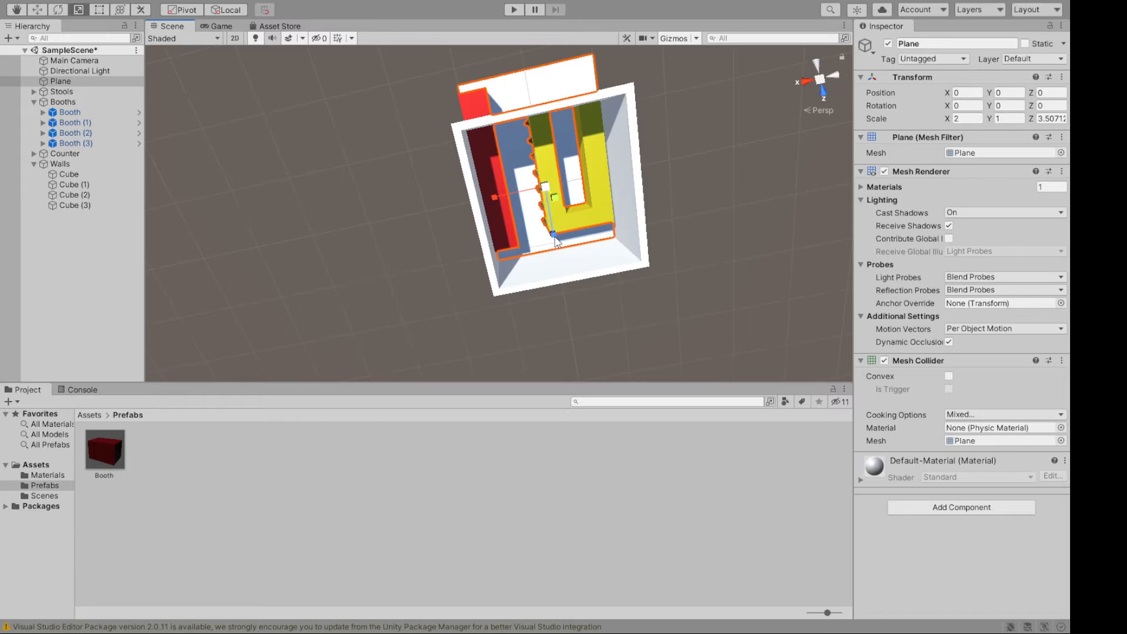
alt+drag(432, 139, 422, 111)
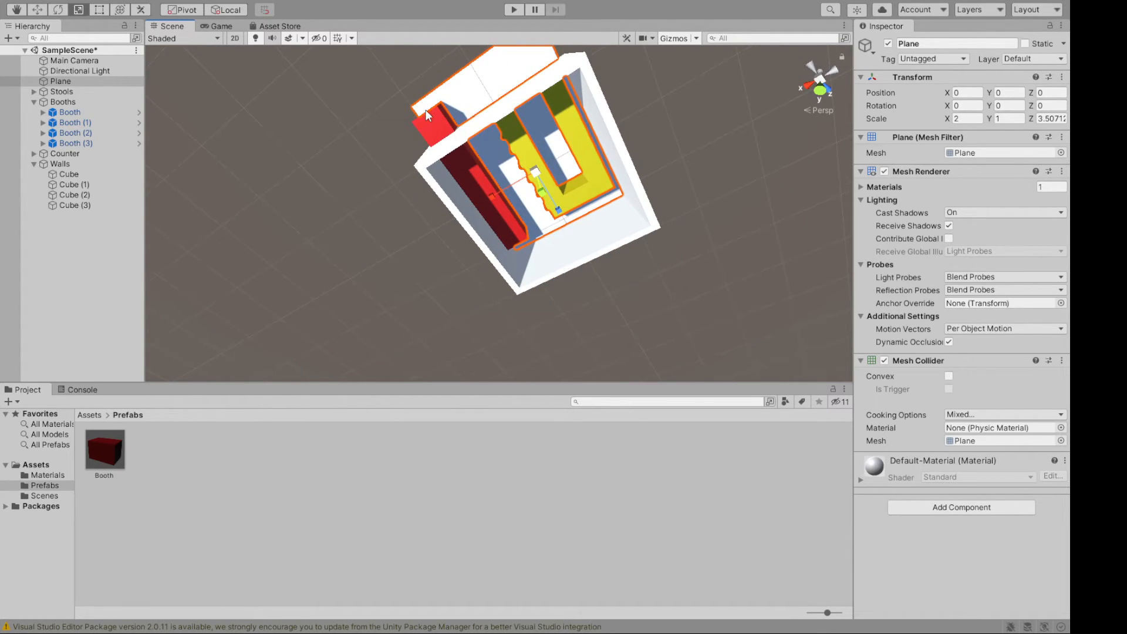
double_click(1048, 119)
text(5)
alt+drag(657, 170, 754, 186)
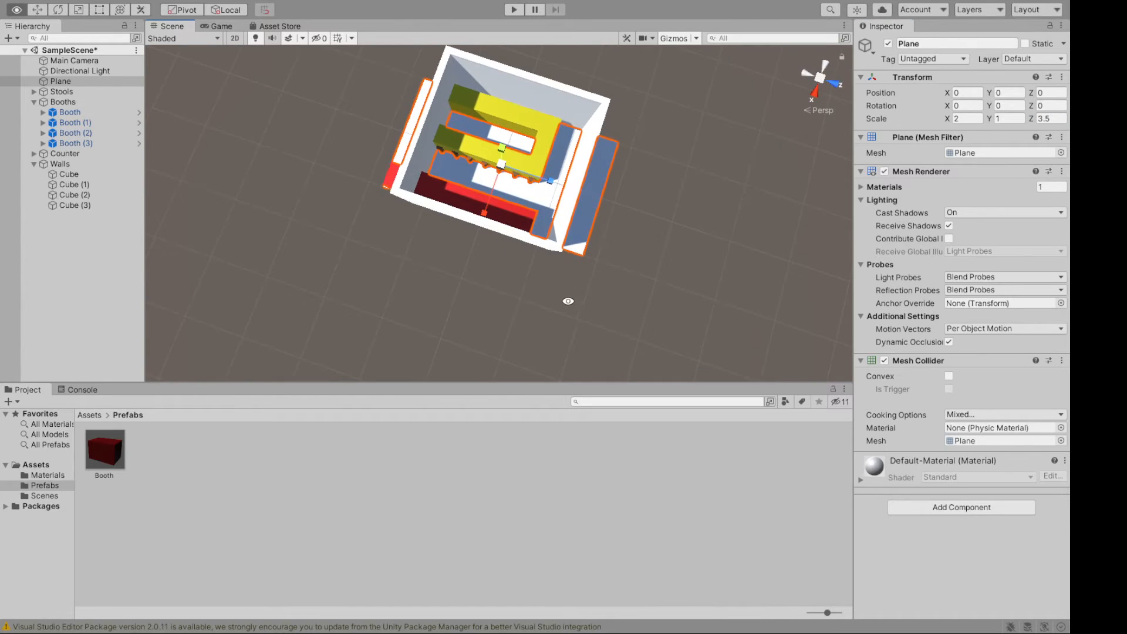
alt+drag(568, 300, 372, 213)
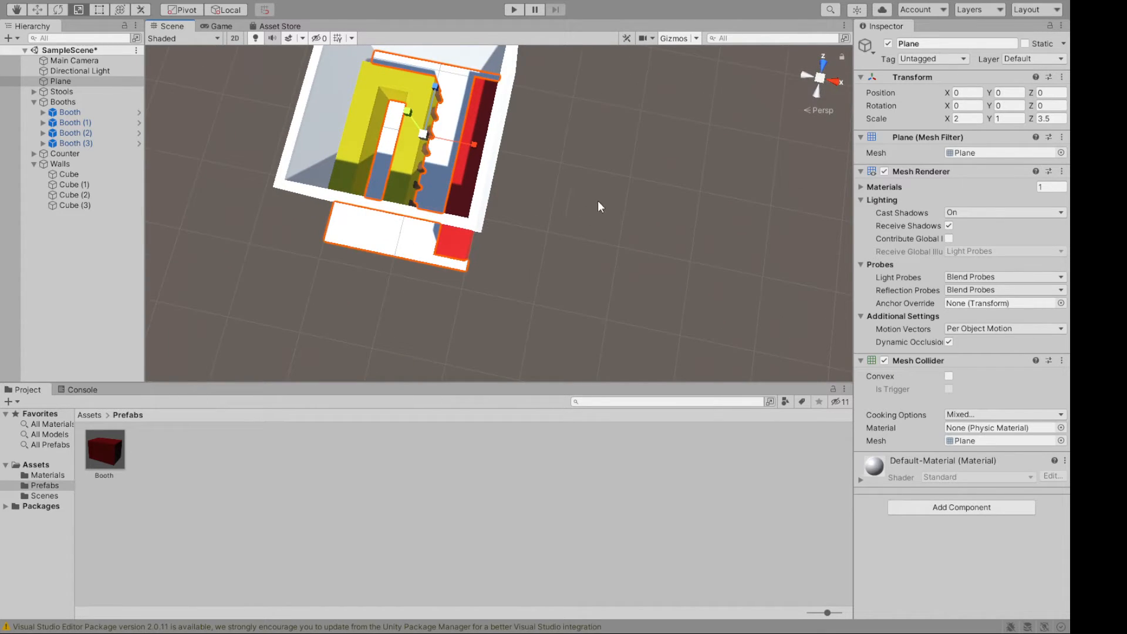
Step: Set the floor plane's Z scale to 3.4 and deselect it
click(1046, 117)
key(BackSpace)
text(4)
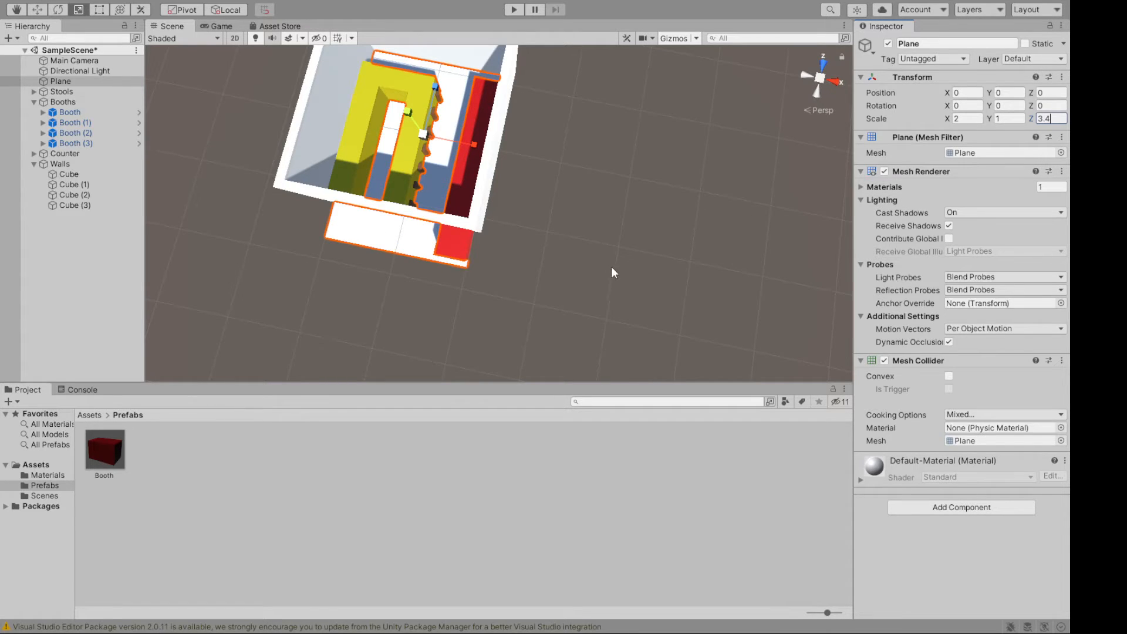
drag(608, 268, 631, 147)
alt+drag(587, 252, 405, 186)
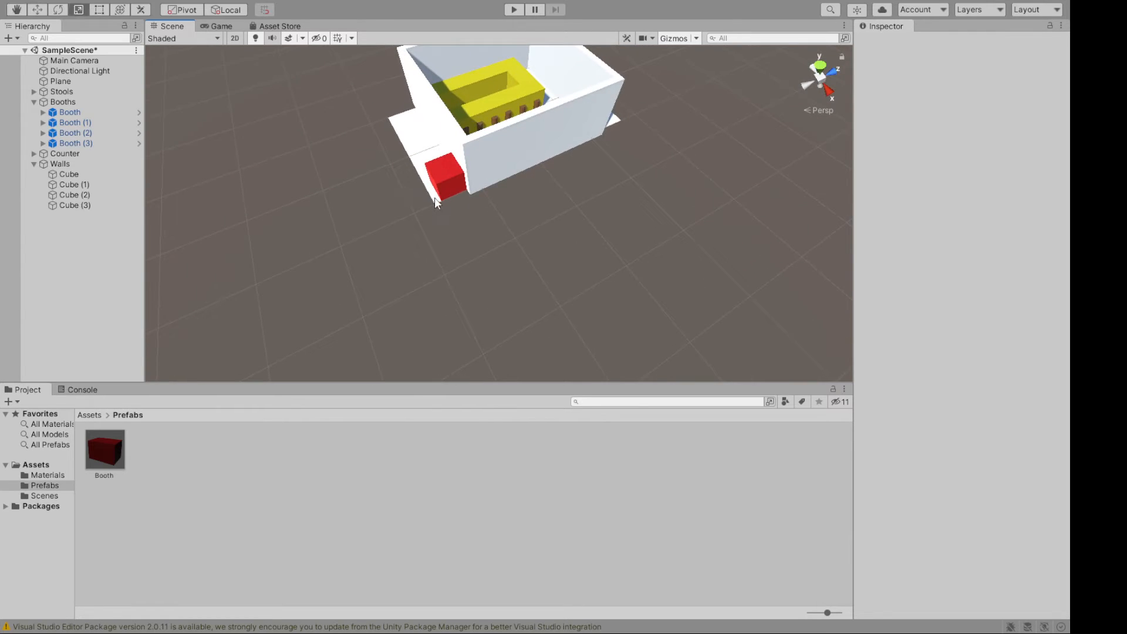
Step: Move the end wall, Cube (3), outward past the last booth and set its Z position to -16.5
click(437, 108)
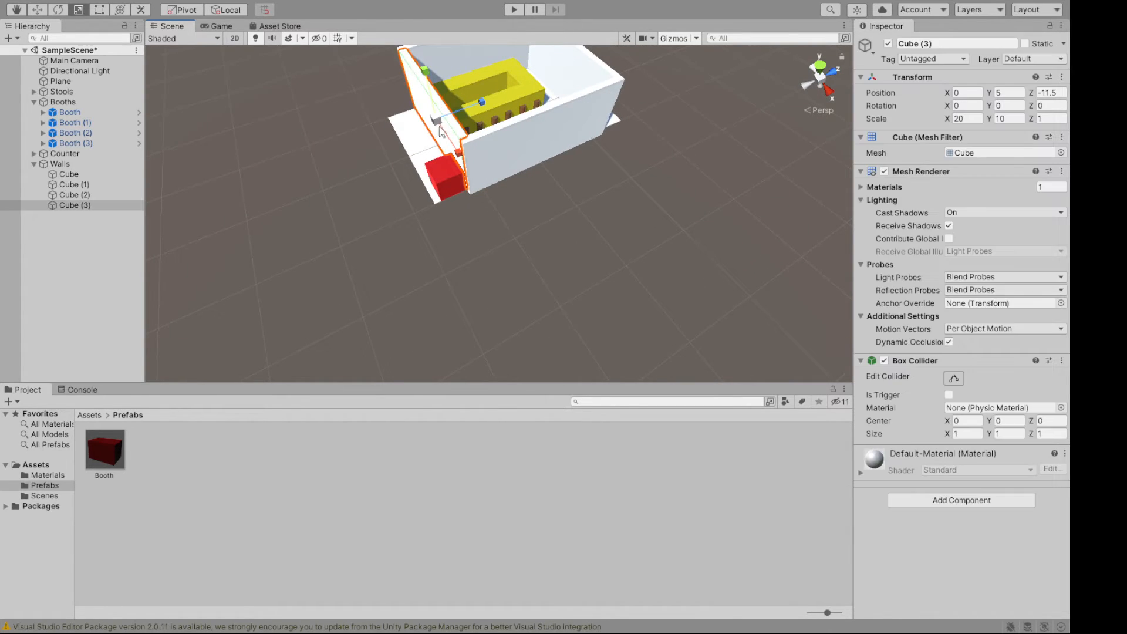
key(w)
drag(470, 107, 450, 121)
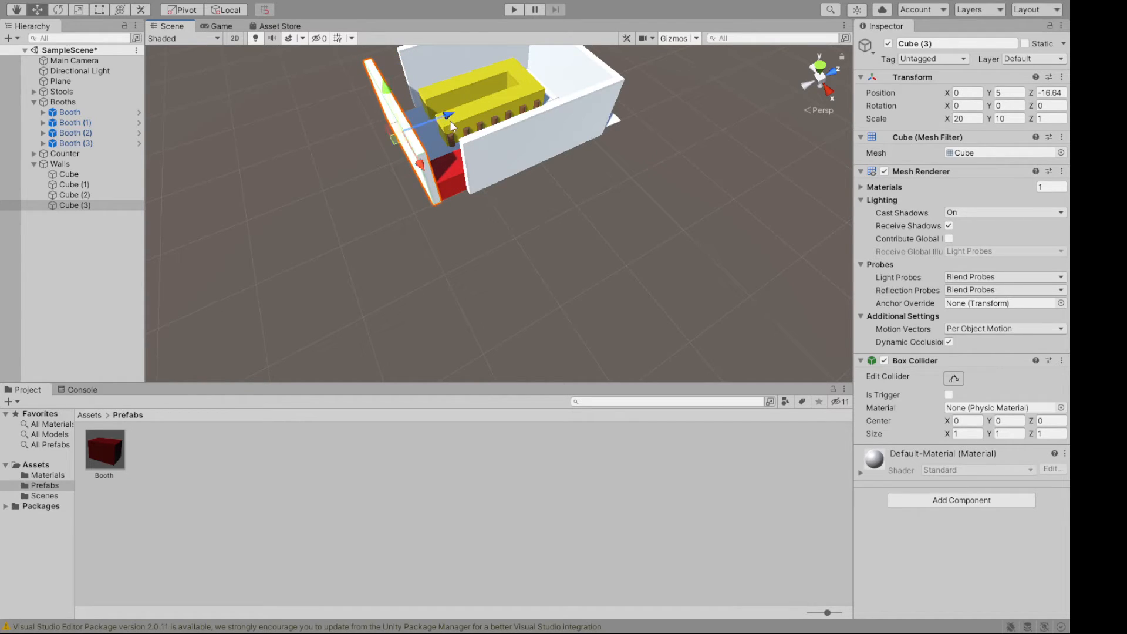
drag(1052, 93, 1065, 94)
text(5)
click(741, 236)
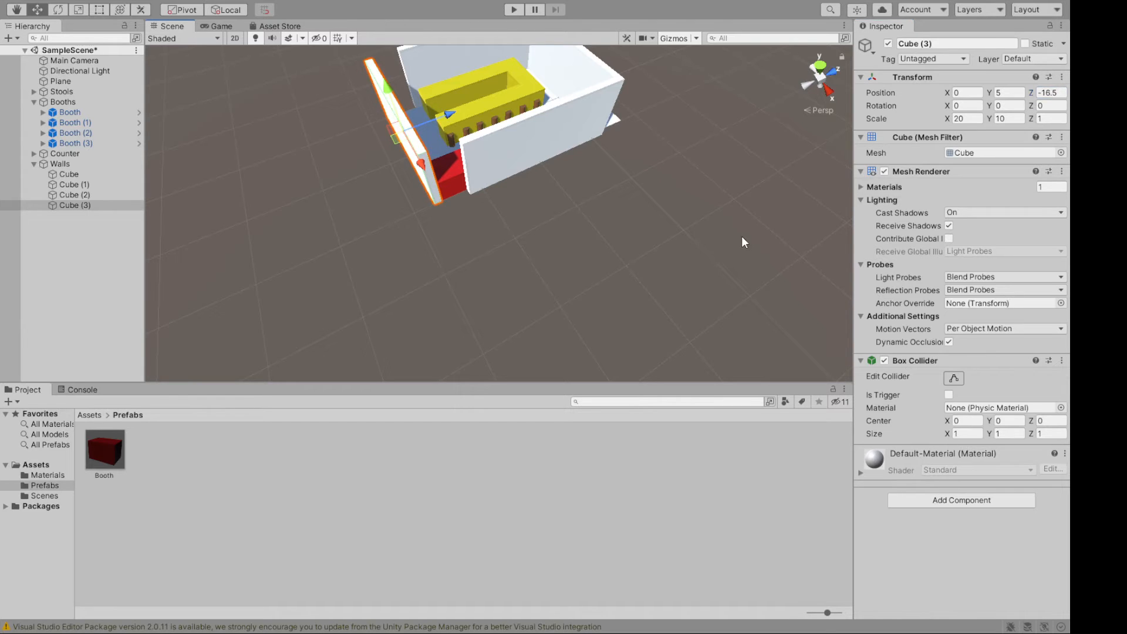
Step: Examine from close up how the last booth lines up with the end wall, side wall and floor edge
alt+drag(682, 215, 605, 311)
click(445, 206)
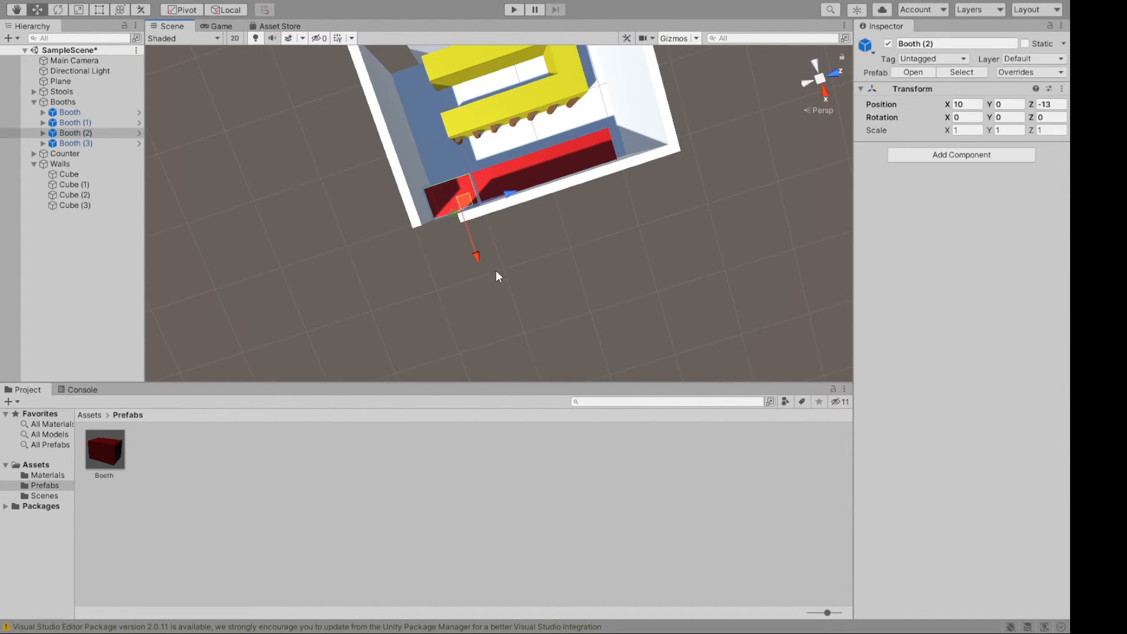
alt+drag(496, 270, 492, 30)
scroll(446, 153, up, 5)
alt+drag(464, 153, 501, 272)
scroll(517, 266, up, 2)
alt+right_drag(530, 274, 607, 169)
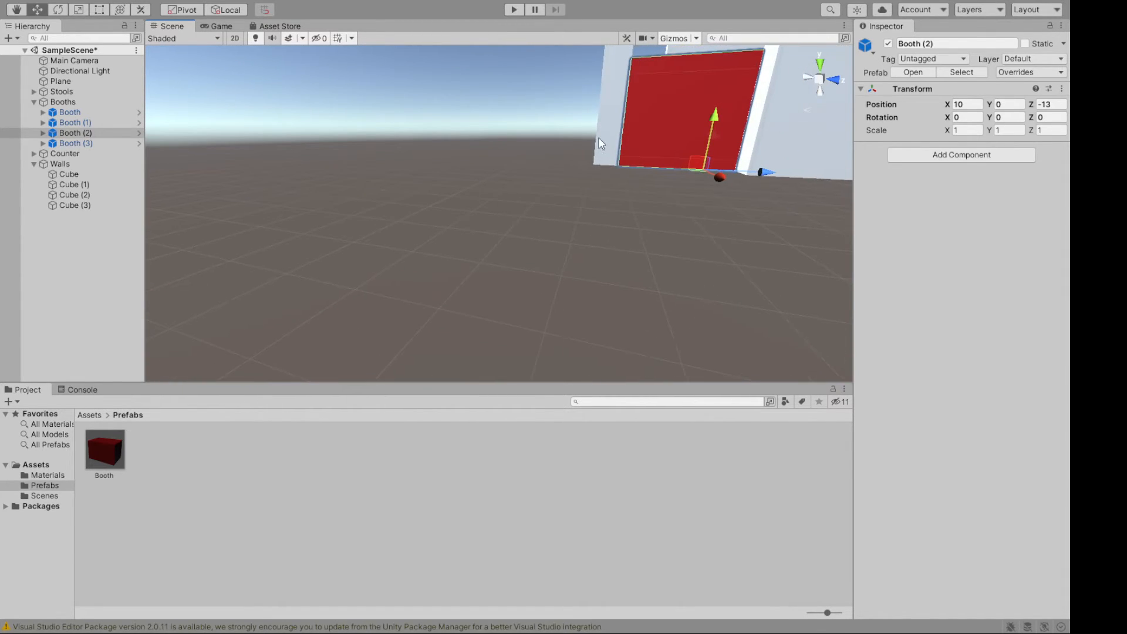
click(86, 82)
click(623, 89)
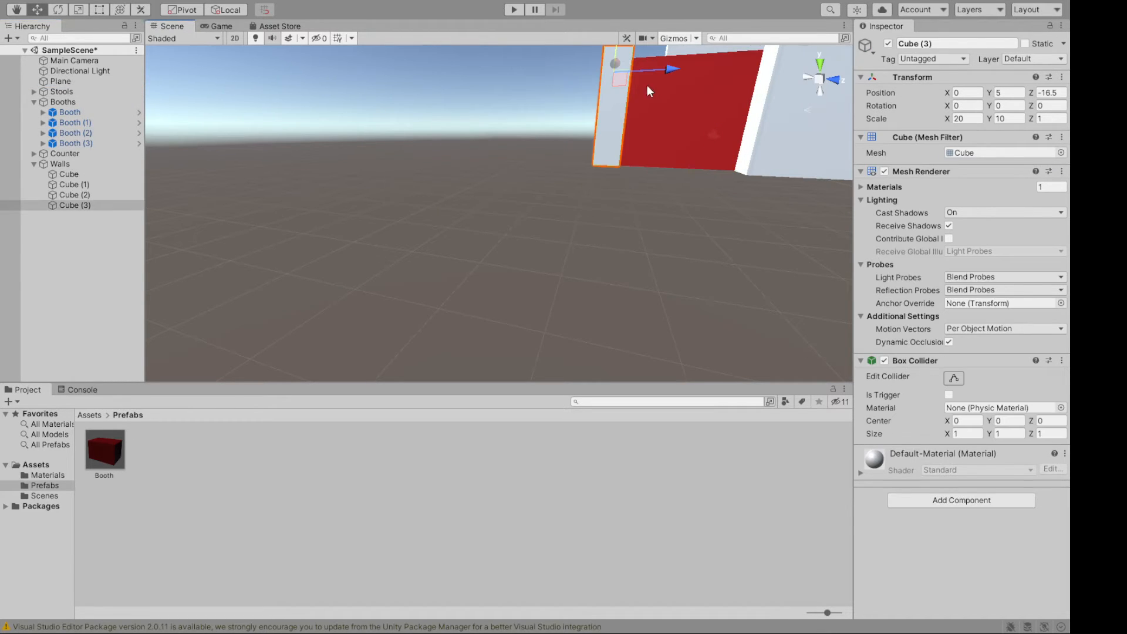
click(672, 104)
click(446, 121)
alt+drag(401, 115, 707, 127)
alt+right_drag(614, 155, 655, 229)
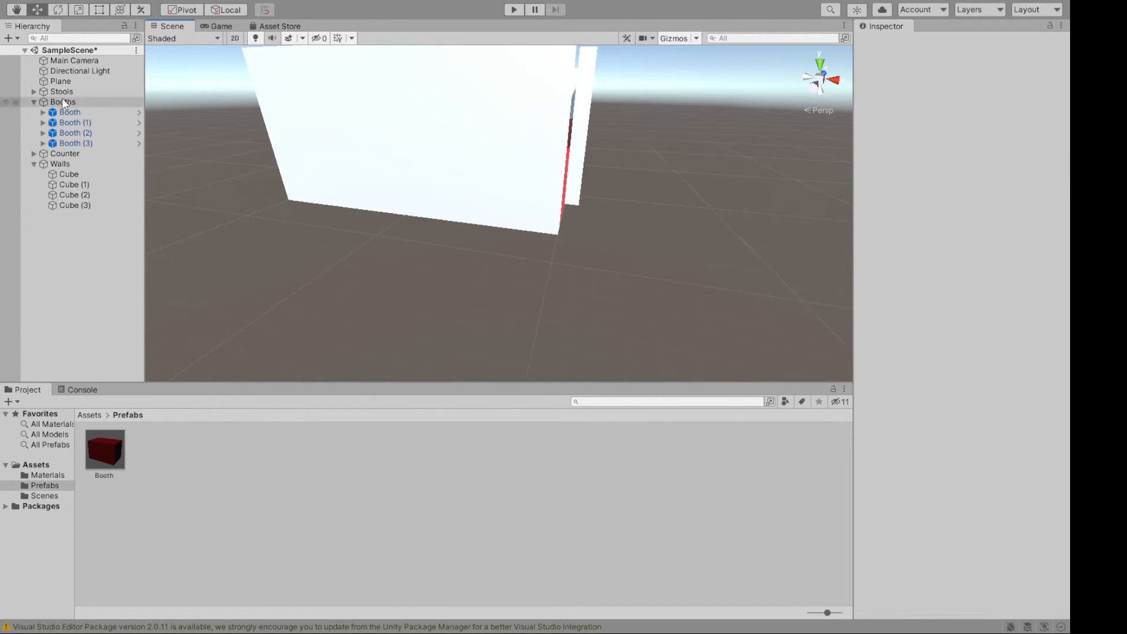
Step: Set the floor plane's X scale to 2.2 to widen it under the walls
click(68, 83)
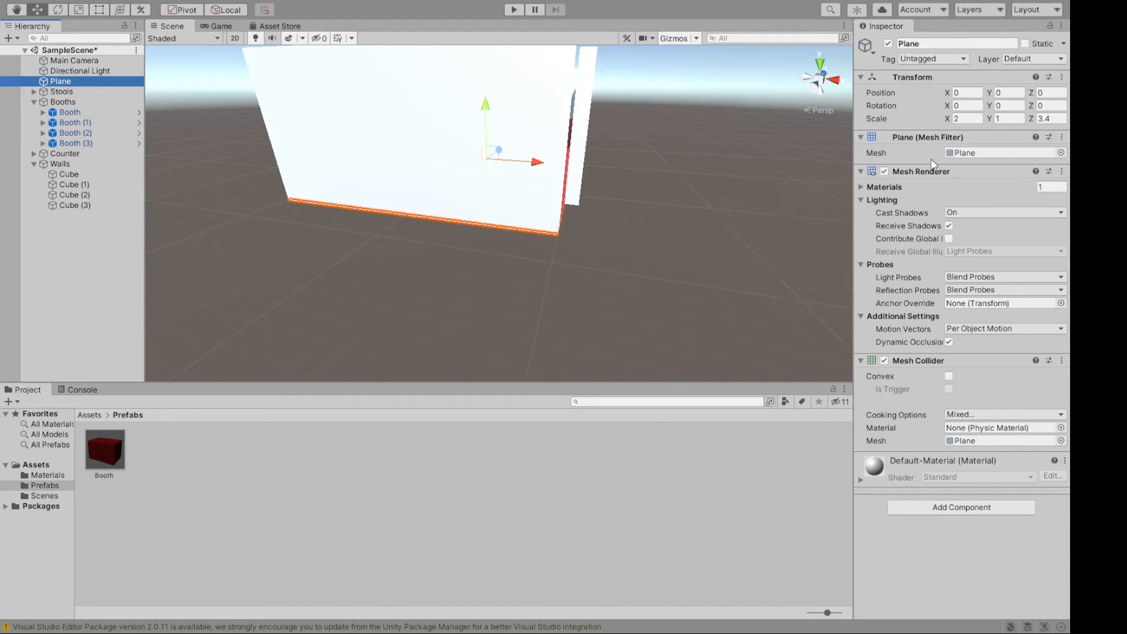
click(967, 119)
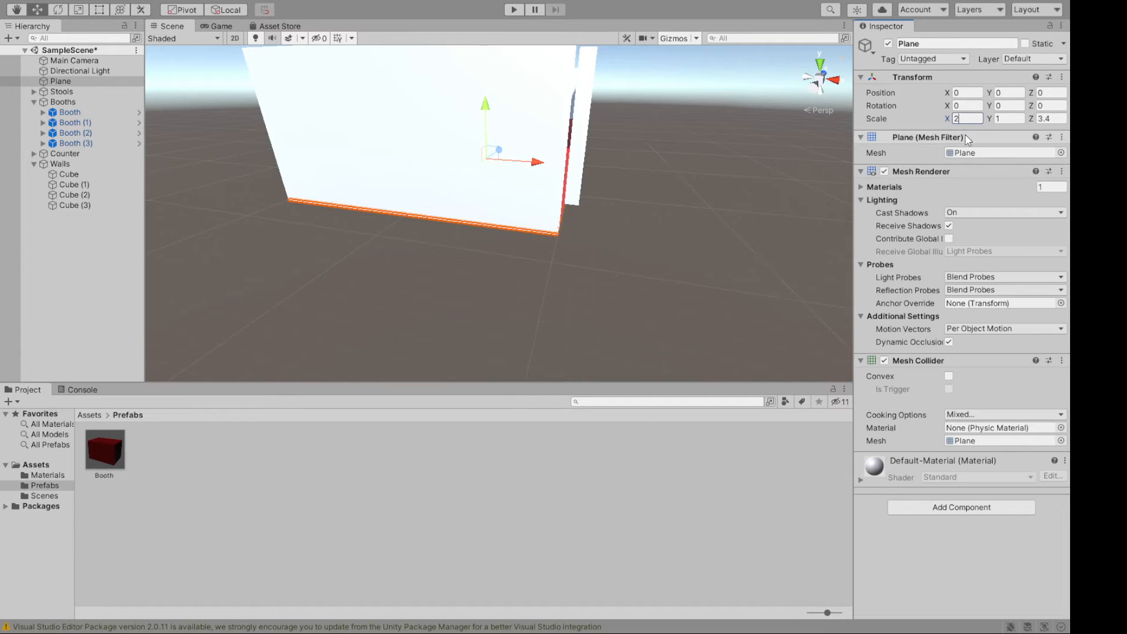
text(.2)
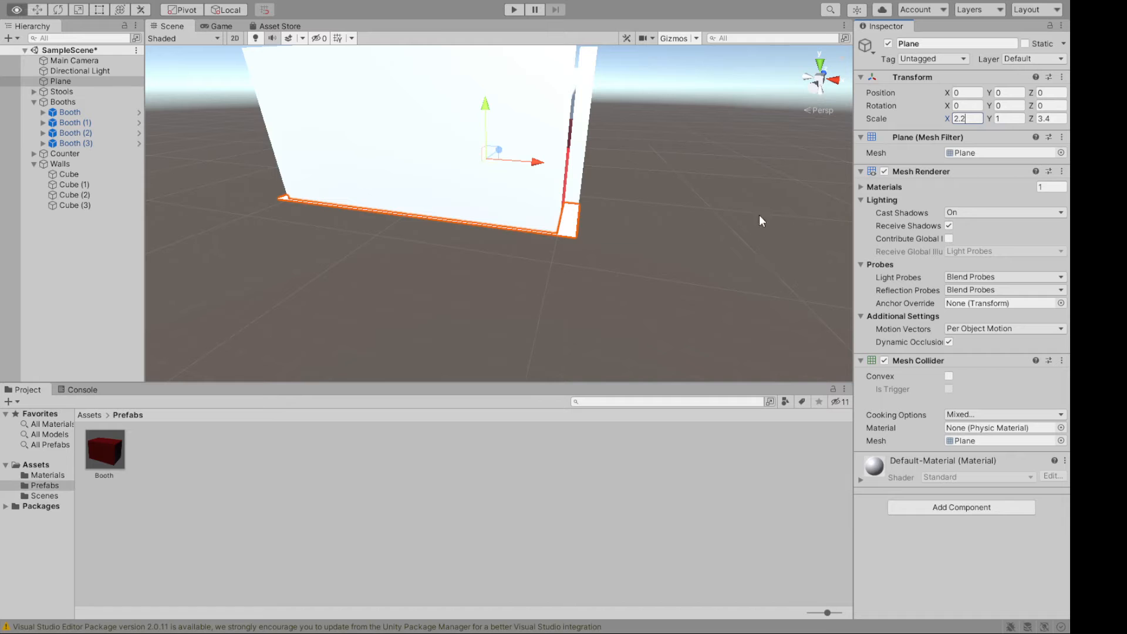
alt+drag(759, 215, 478, 249)
scroll(671, 290, down, 5)
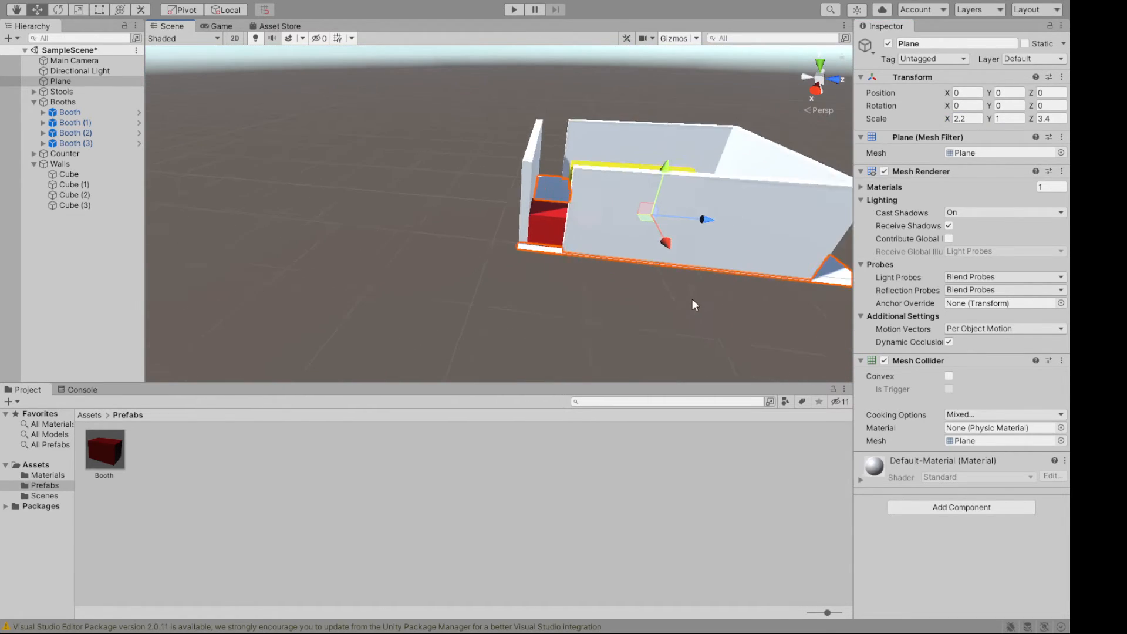
mouse_move(674, 305)
alt+mouse_down()
mouse_move(566, 303)
mouse_move(675, 320)
alt+mouse_up()
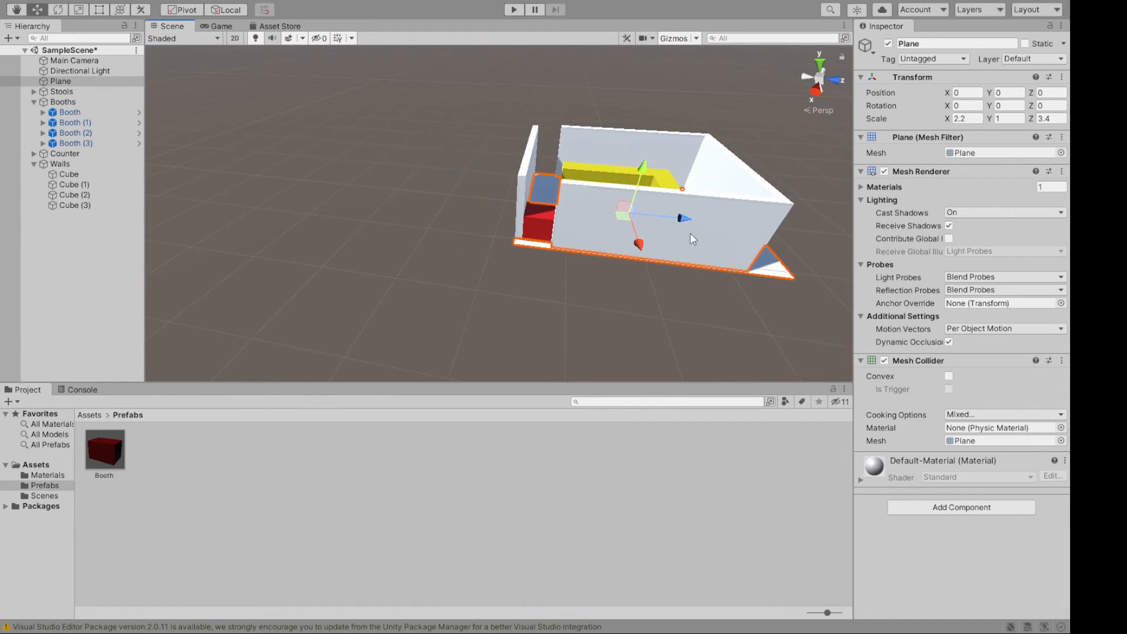
Step: Lengthen the side wall, Cube, to a Z scale of 34 and deselect it
click(691, 249)
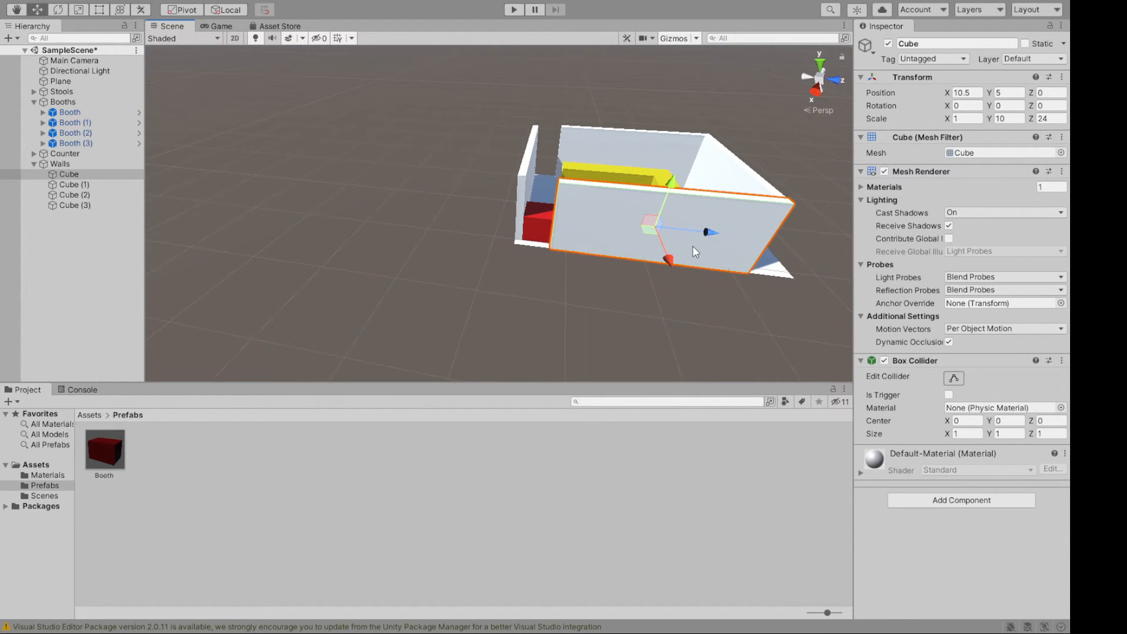
key(r)
drag(716, 233, 739, 240)
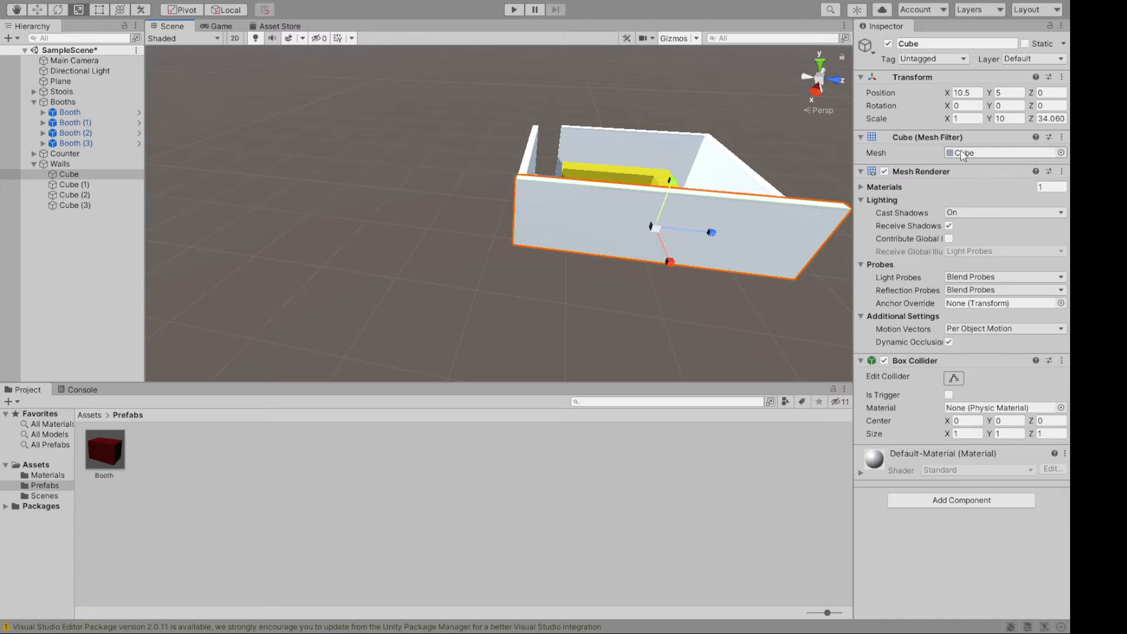
click(1056, 118)
click(1043, 118)
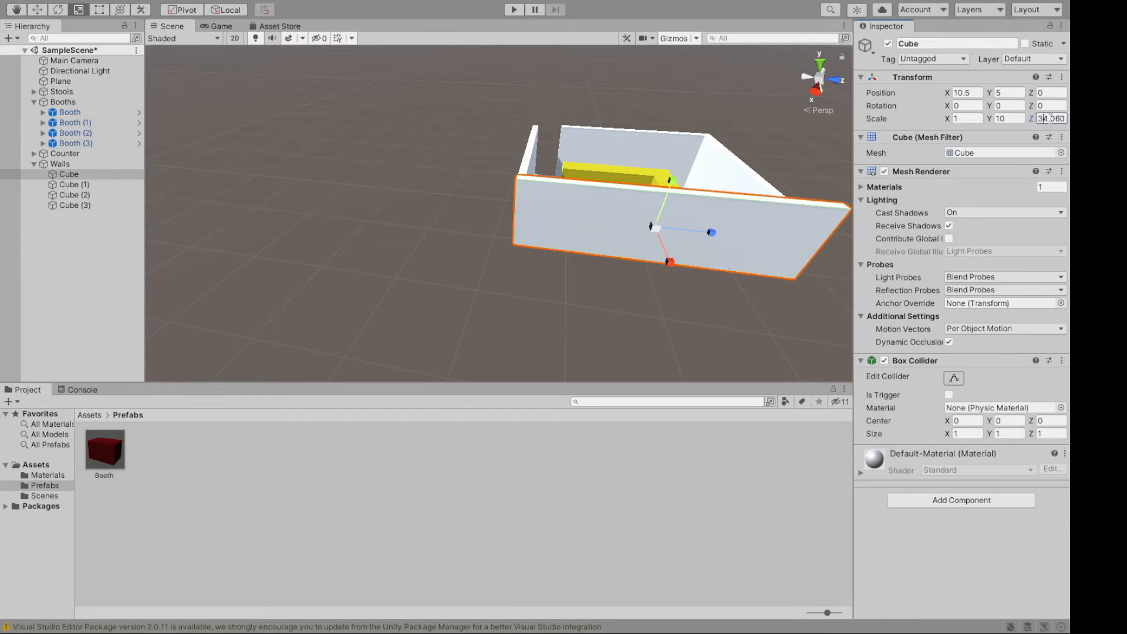
click(773, 321)
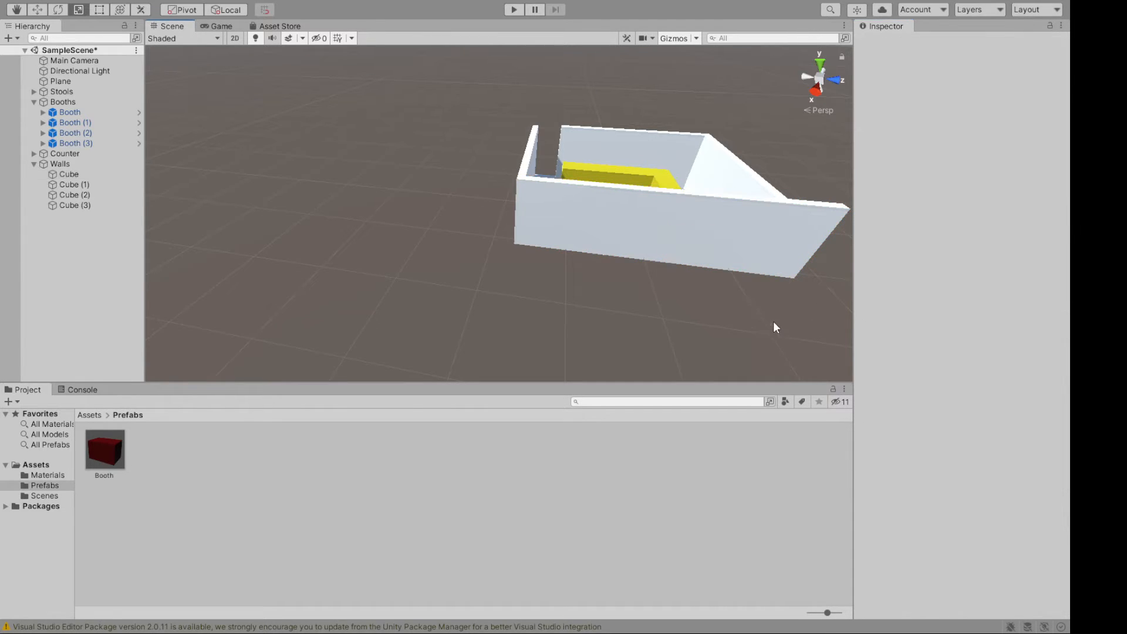
Step: Deactivate the end wall Cube (2) to open up the view into the diner
alt+drag(773, 322, 385, 290)
click(422, 314)
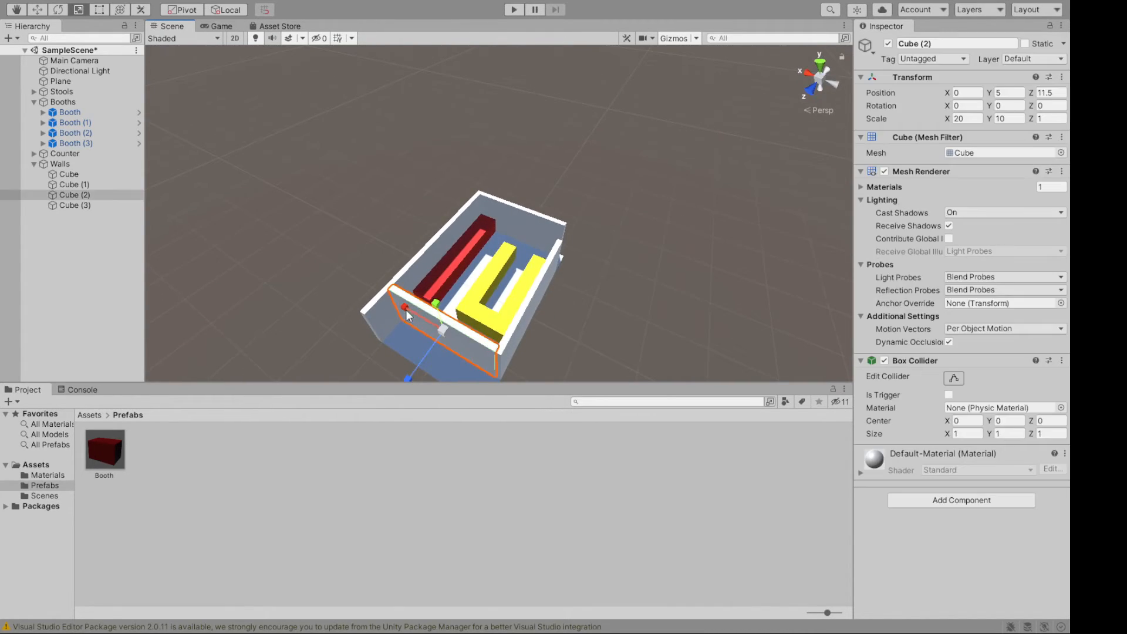
click(888, 43)
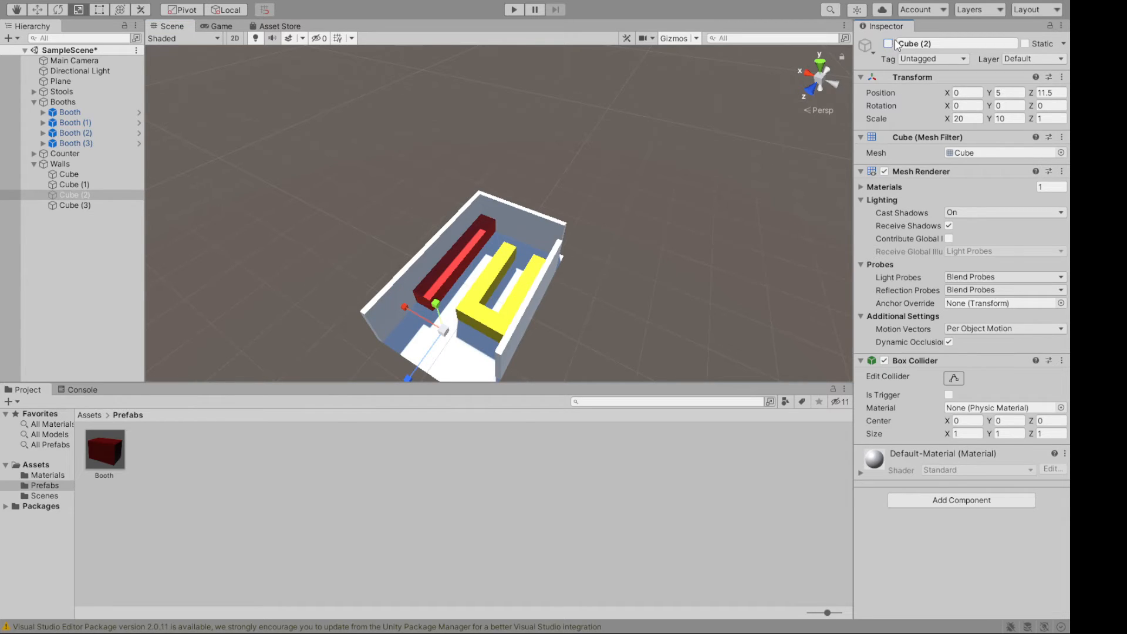
click(888, 44)
click(888, 44)
click(888, 43)
click(888, 44)
Step: Examine how the booths are positioned along the side wall and check their Z positions
alt+drag(652, 241, 743, 199)
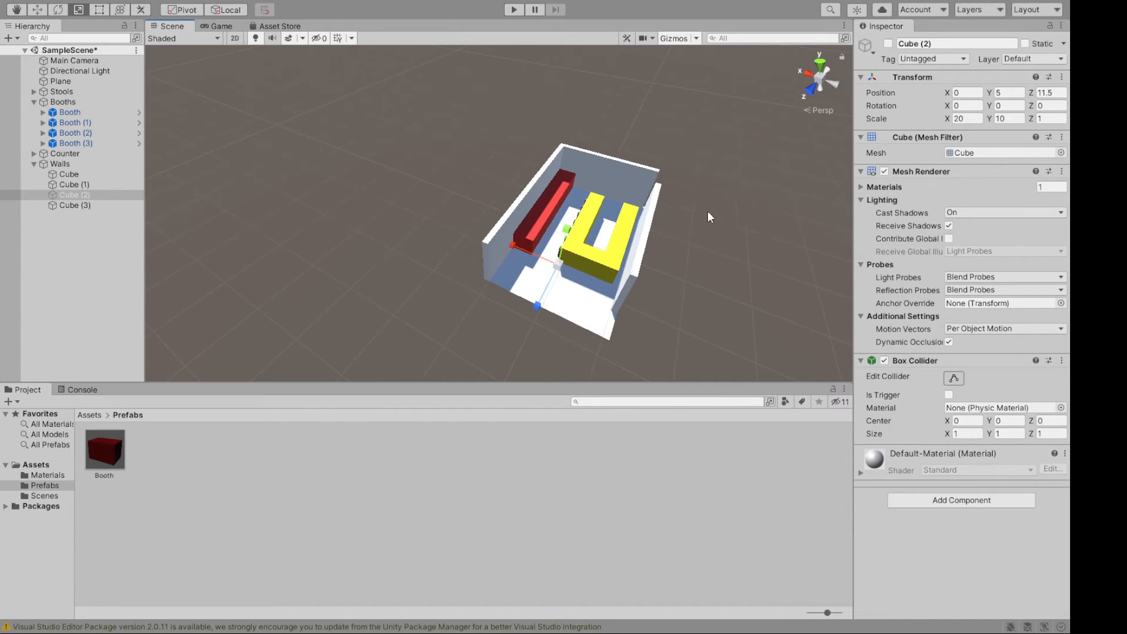
scroll(500, 273, up, 10)
scroll(549, 284, down, 6)
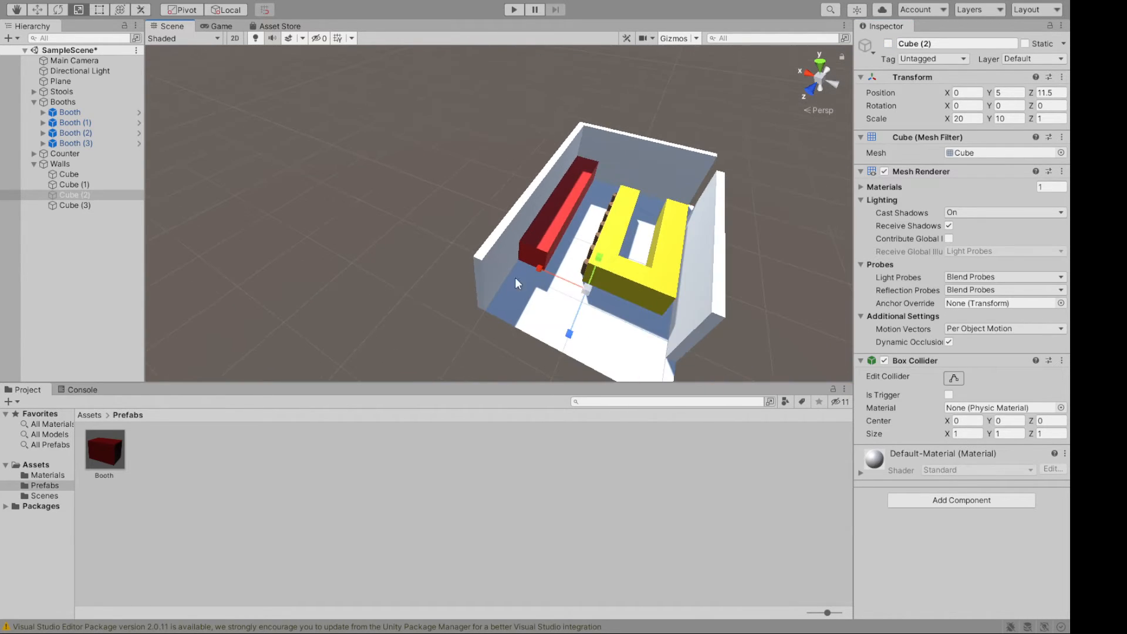
click(546, 239)
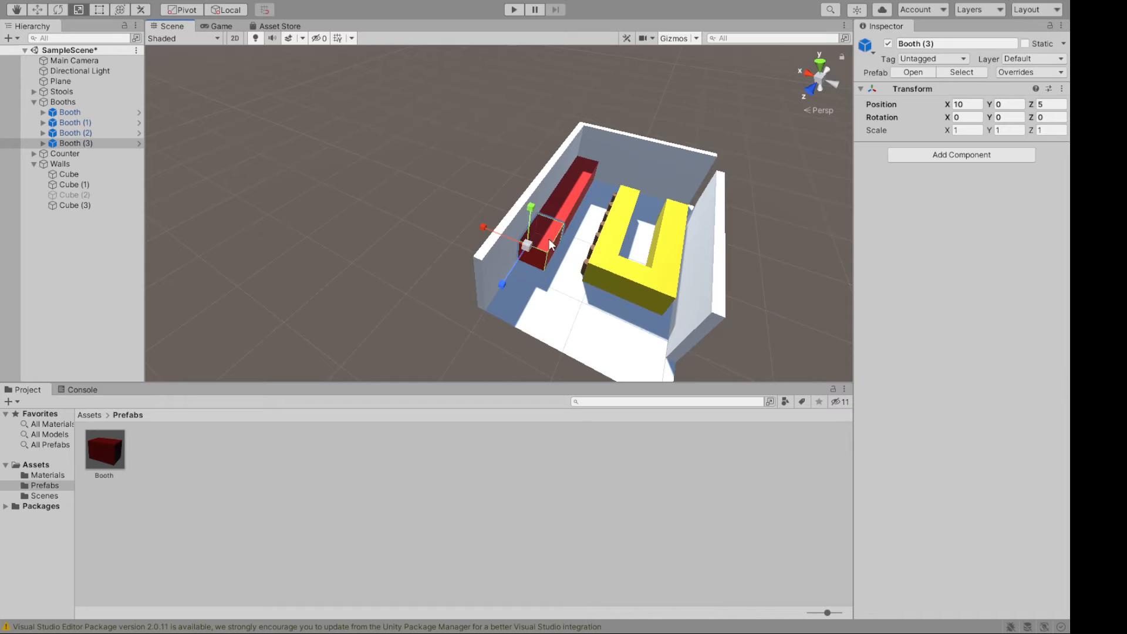
click(563, 209)
click(568, 204)
click(573, 198)
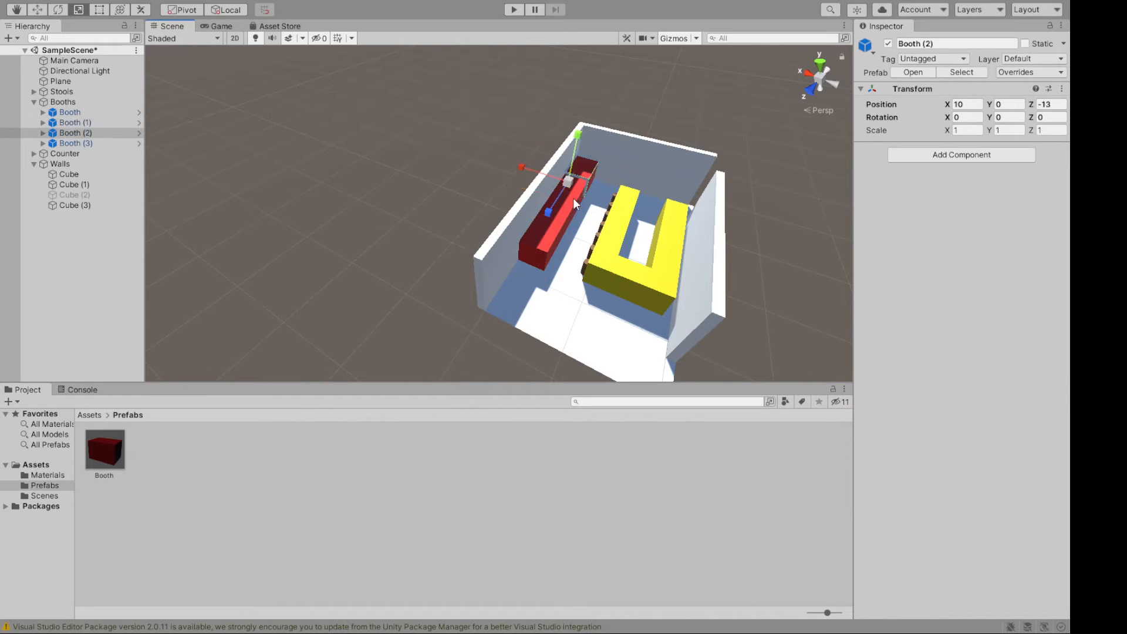
click(572, 198)
click(543, 246)
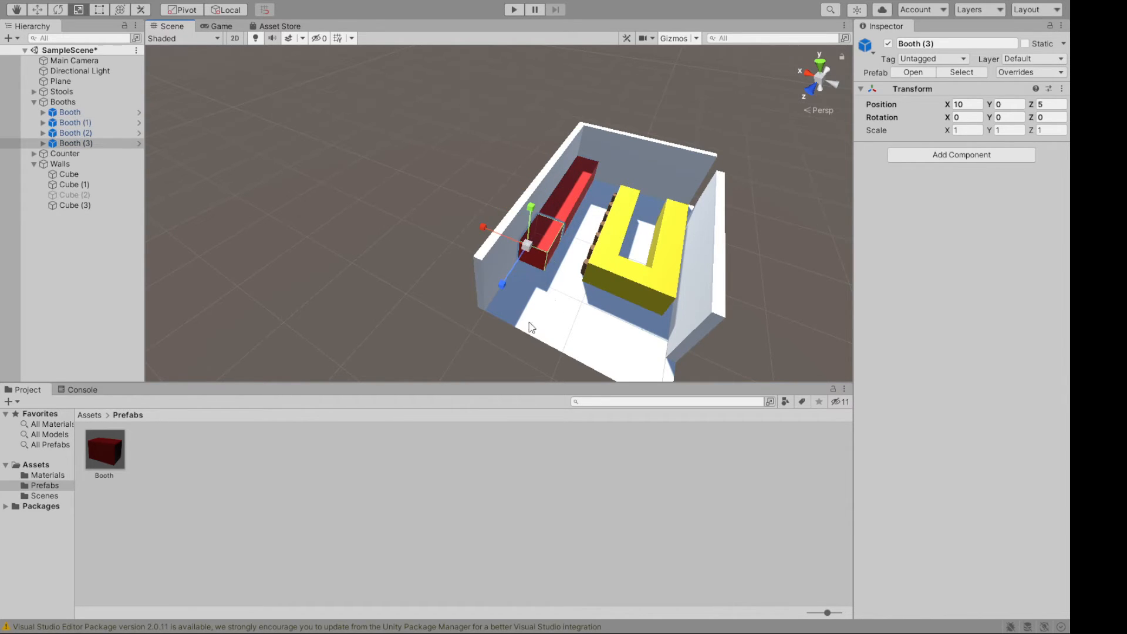
alt+drag(531, 327, 435, 282)
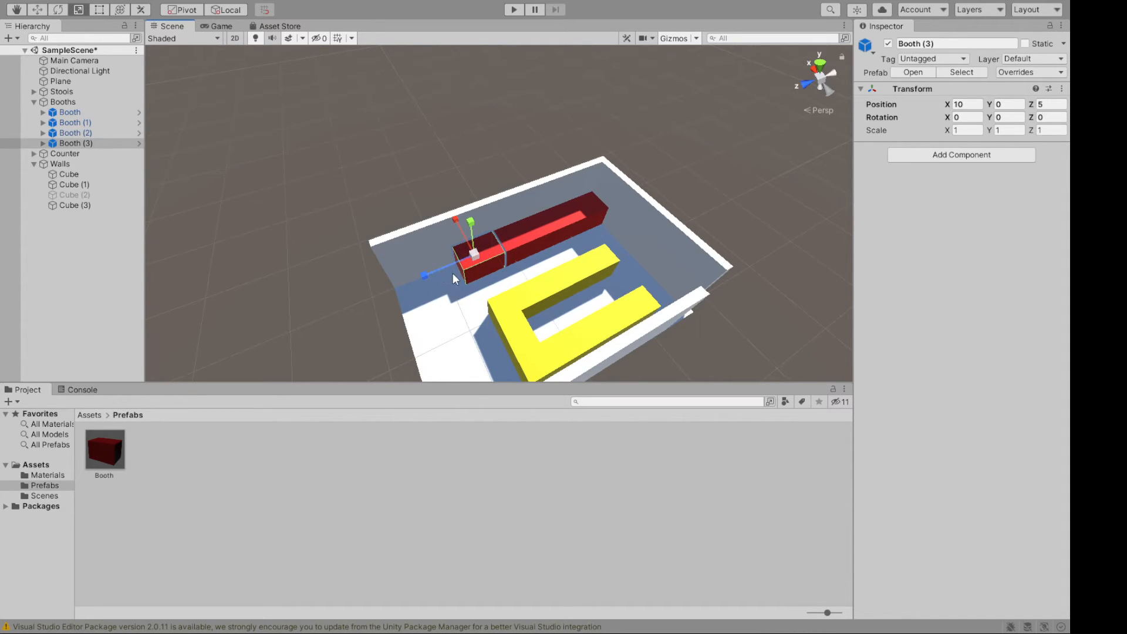
Step: Set the floor plane's Z scale to 3.2 and check its edges against the walls
click(468, 305)
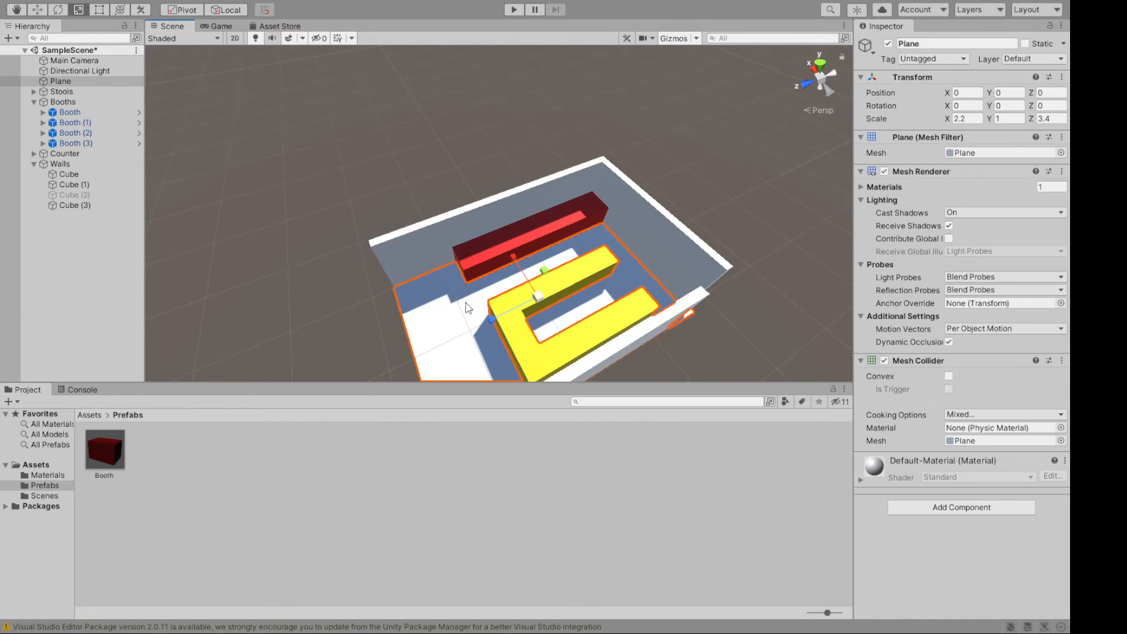
click(1038, 118)
drag(1042, 119, 1063, 137)
text(32)
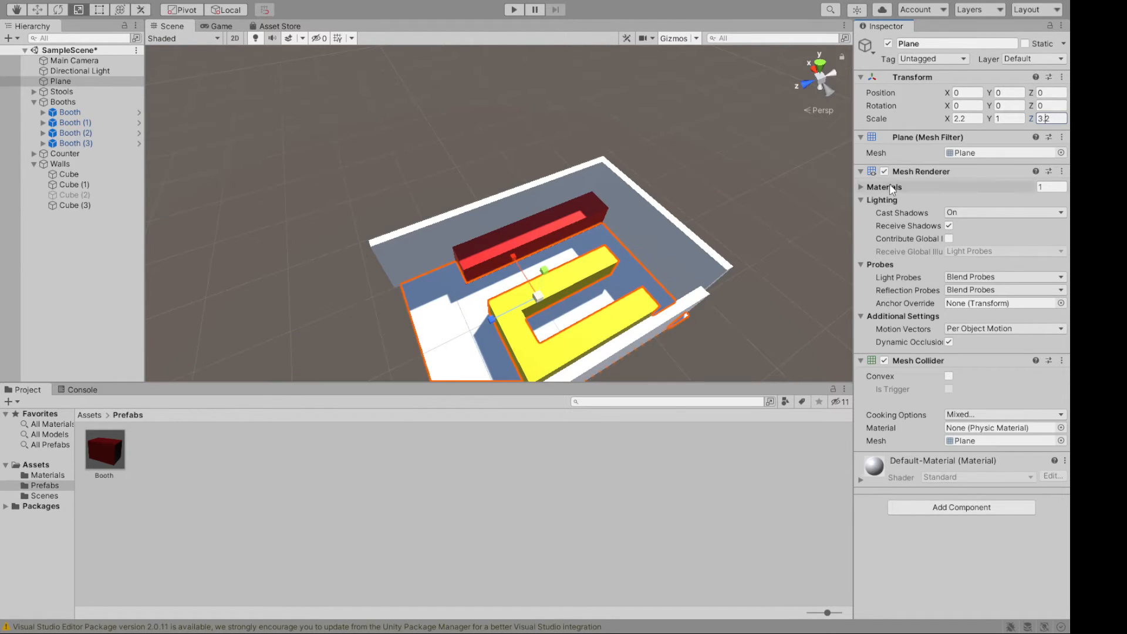
alt+drag(592, 224, 654, 160)
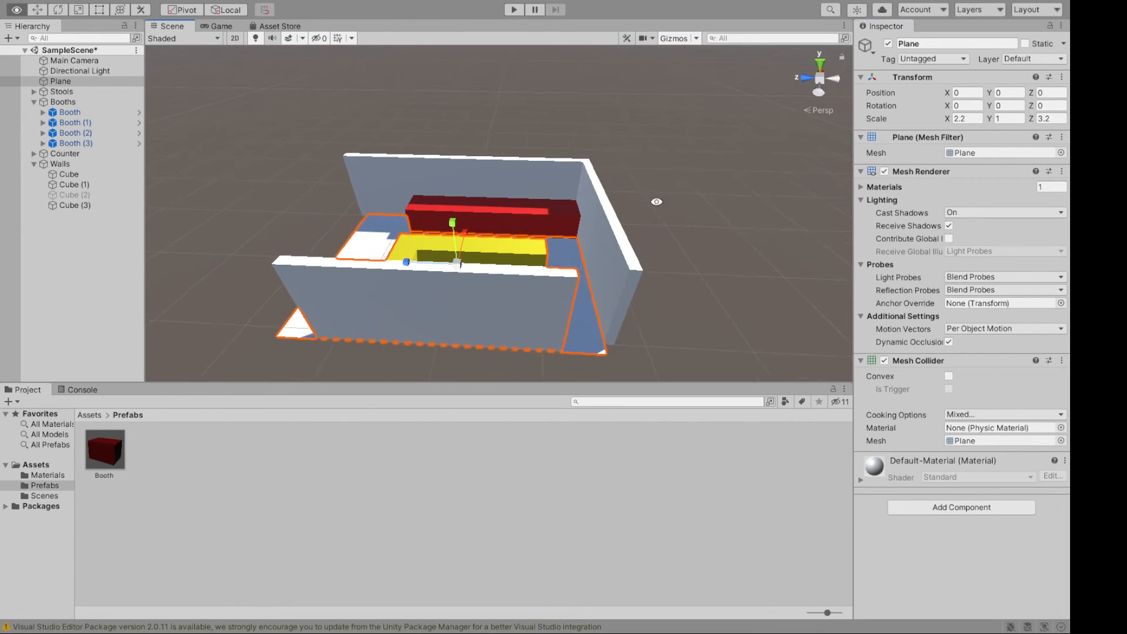
alt+drag(294, 242, 463, 265)
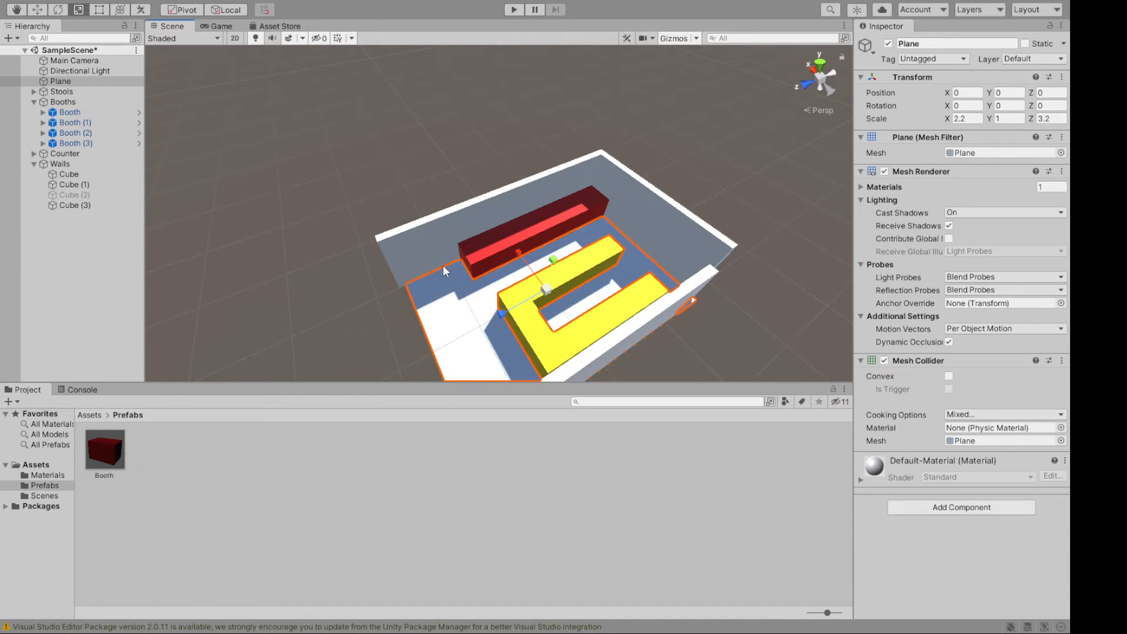
alt+drag(475, 269, 430, 284)
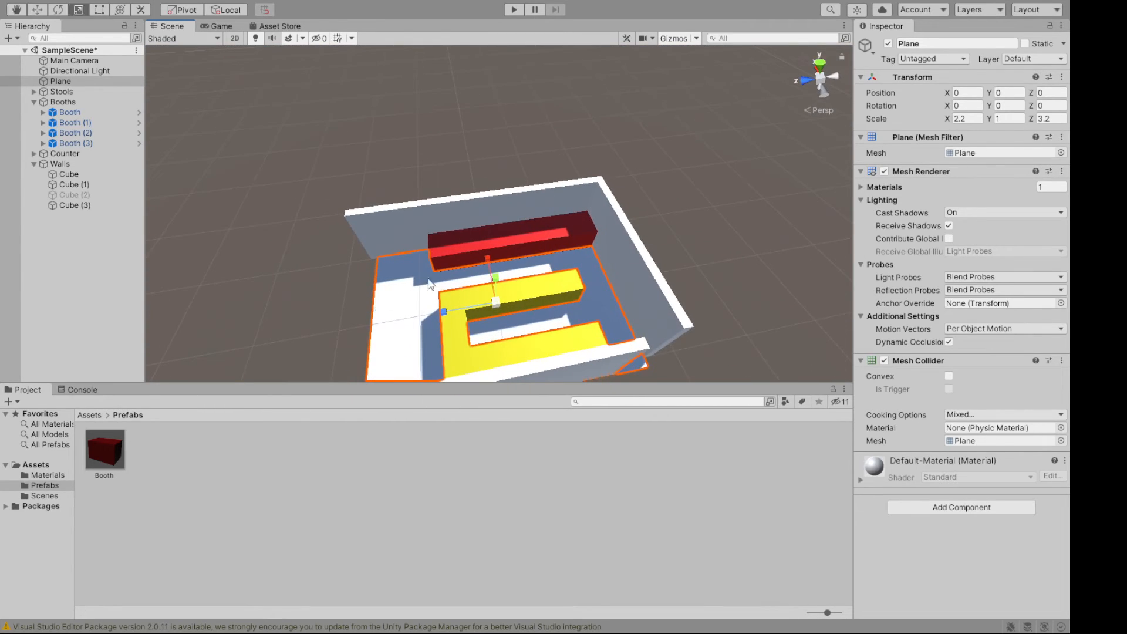
click(442, 256)
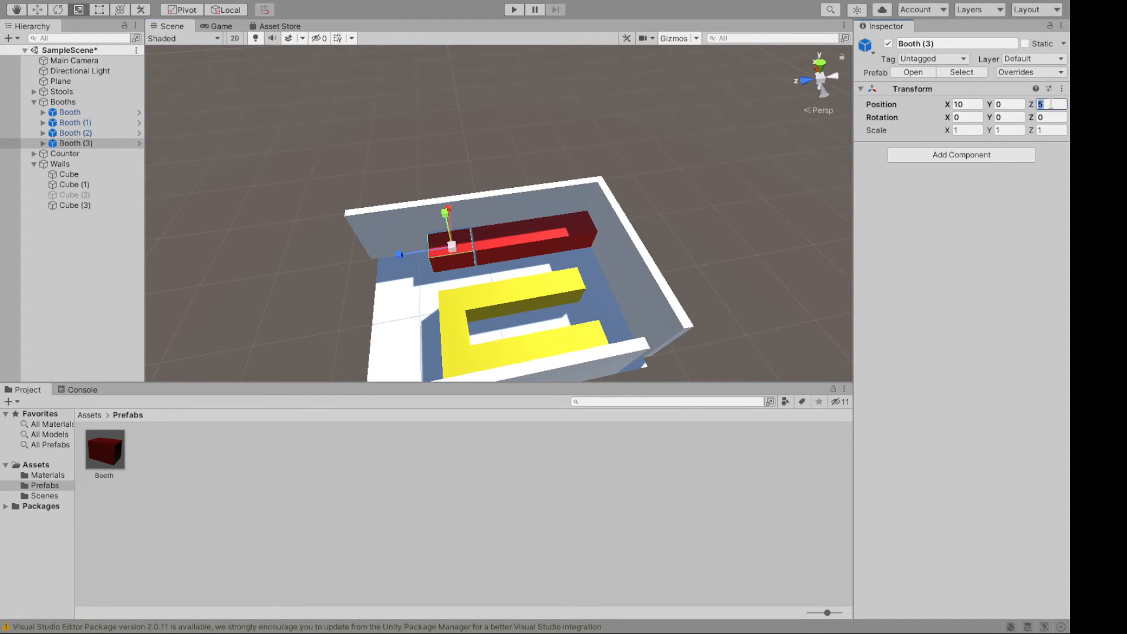
text(4)
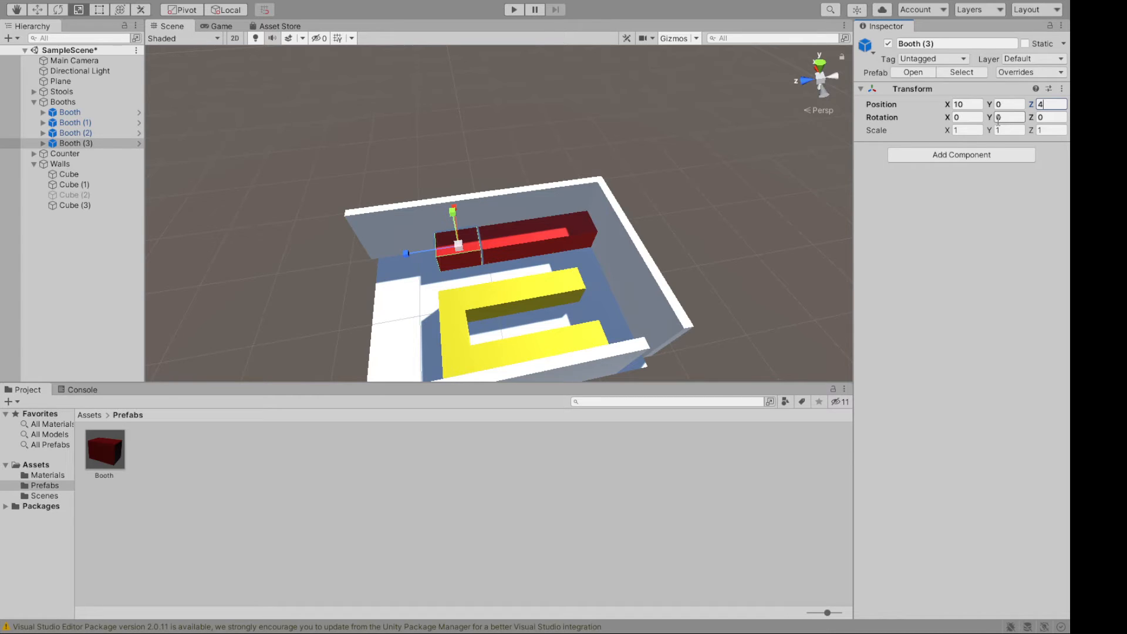
key(BackSpace)
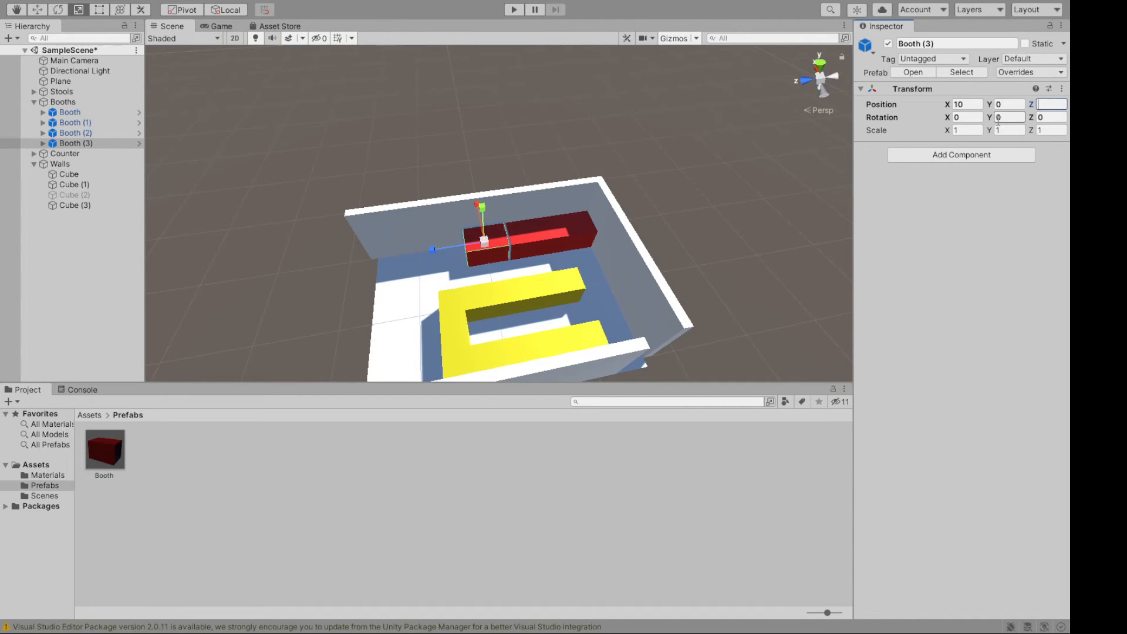
key(ctrl+z)
key(ctrl+z)
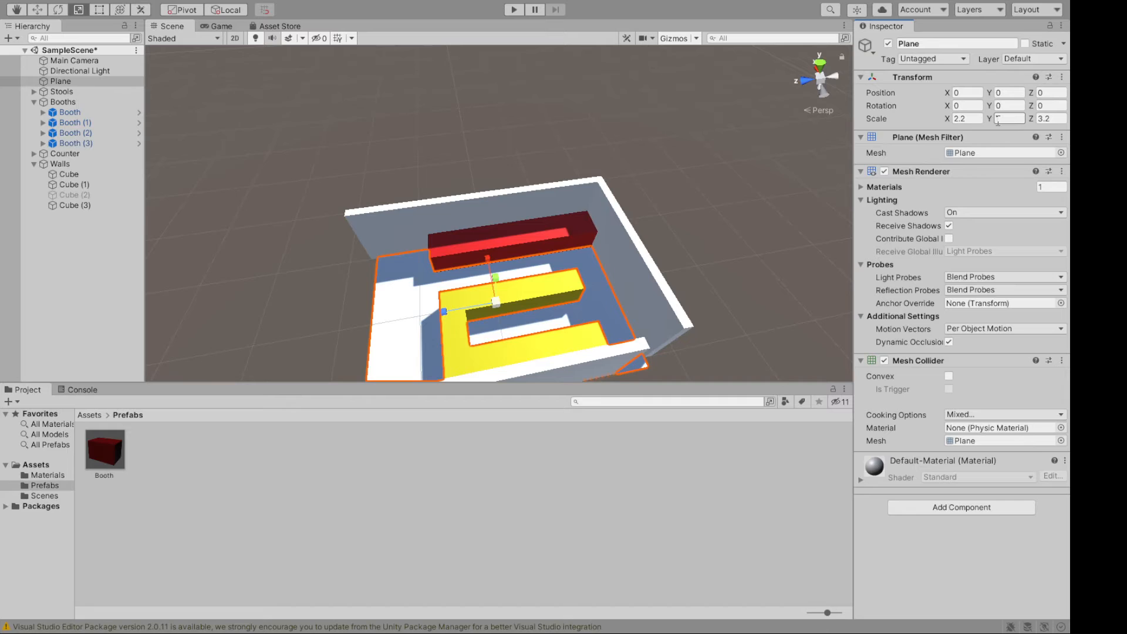
Step: Set the Z position of Booth (3) to 6 and of the neighbouring Booth to 0
click(446, 256)
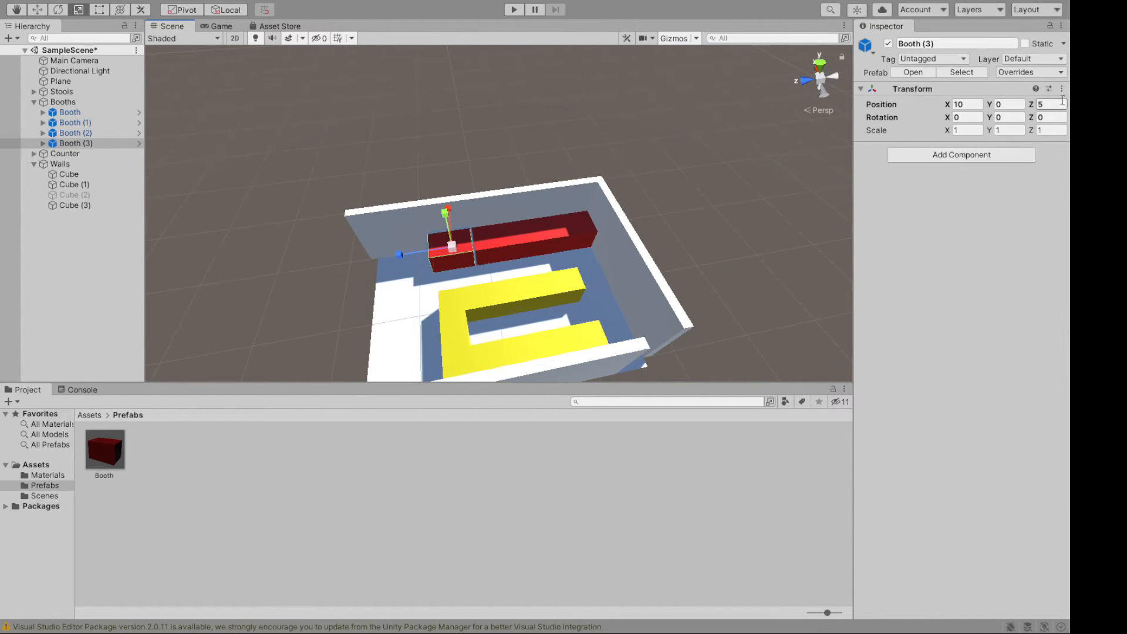
click(1036, 105)
text(4)
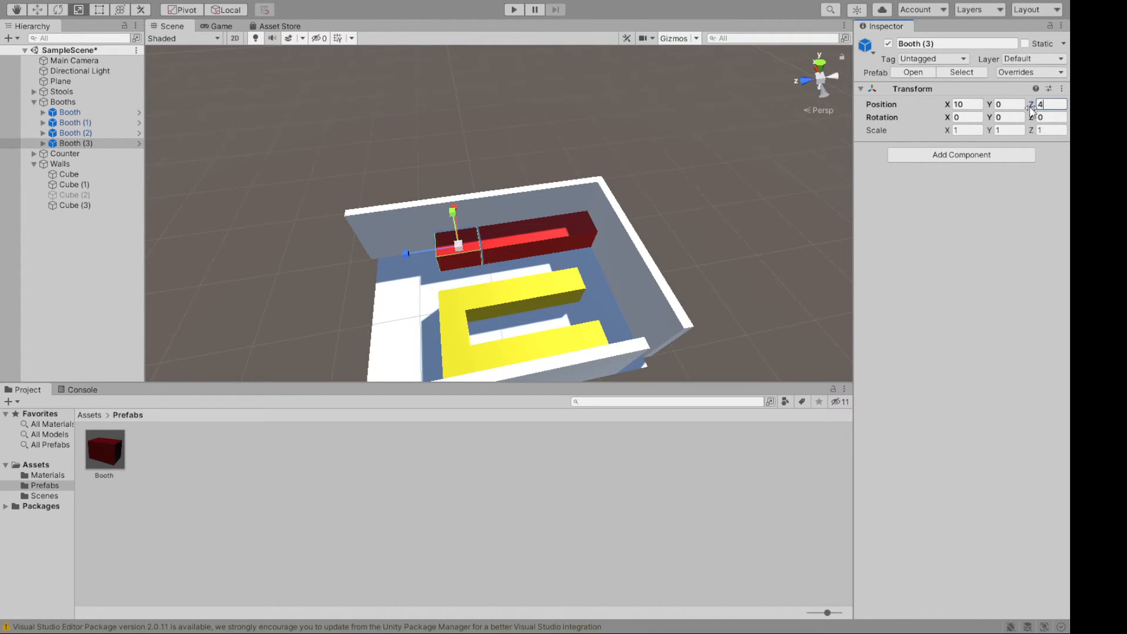
key(BackSpace)
text(6)
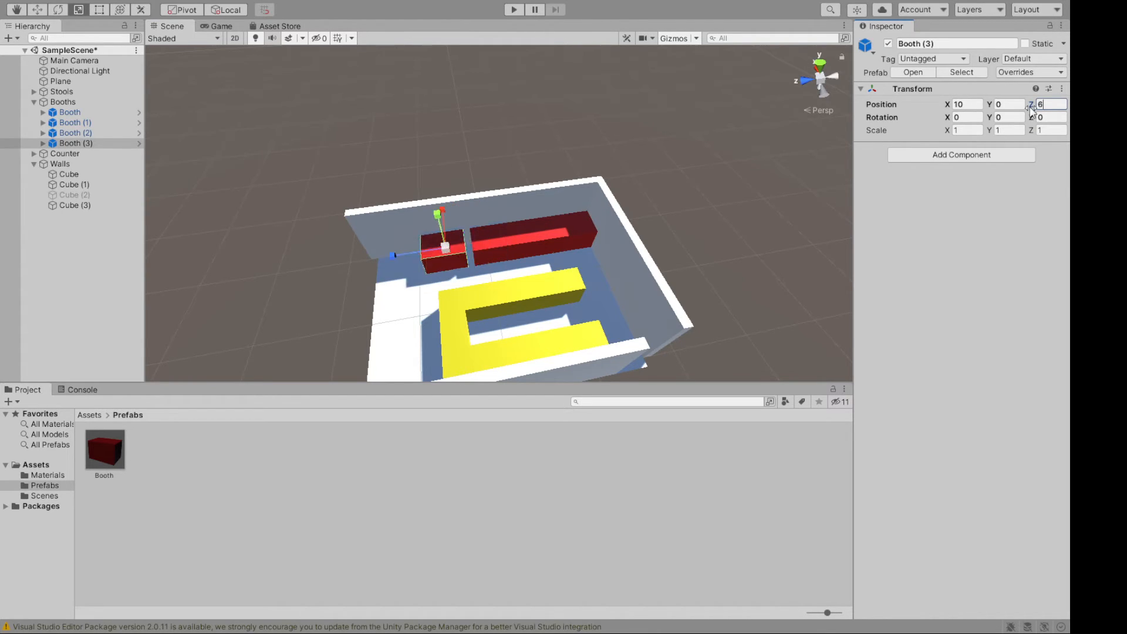
click(497, 248)
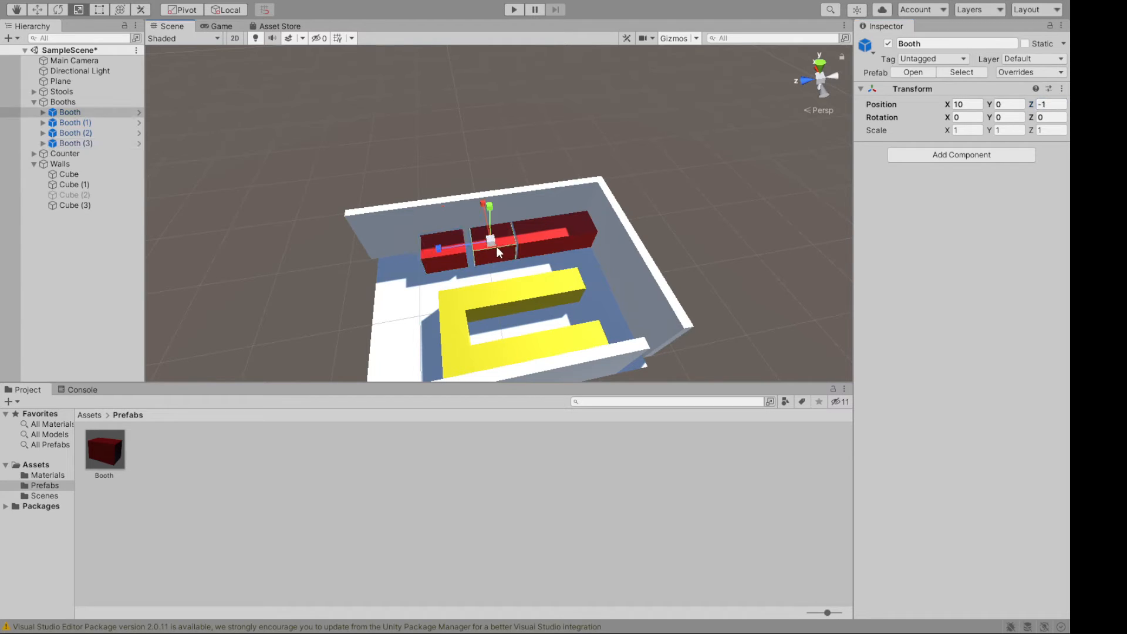
click(1034, 105)
text(0)
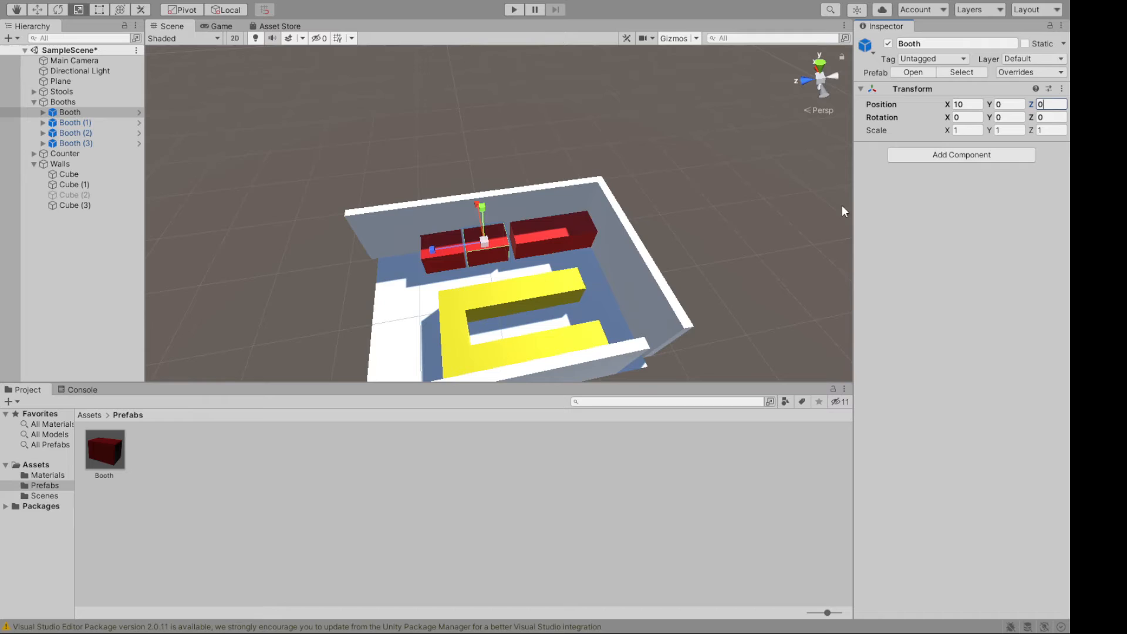
Step: Set the Z position of Booth (1) to -6 and of Booth (2) to -12
click(539, 237)
click(1046, 104)
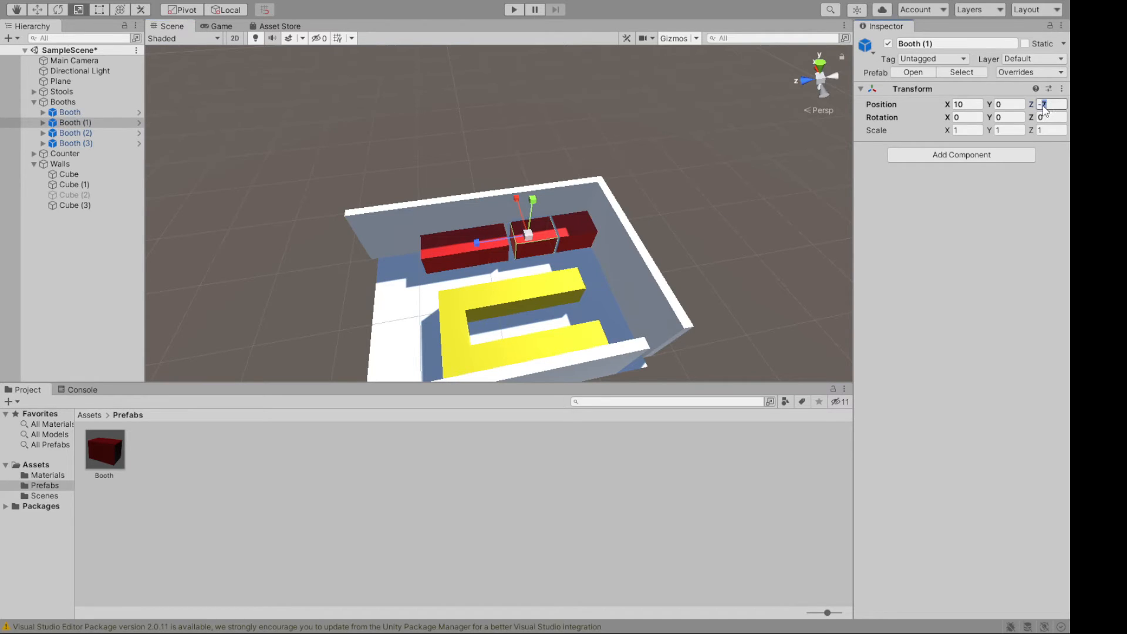
text(-6)
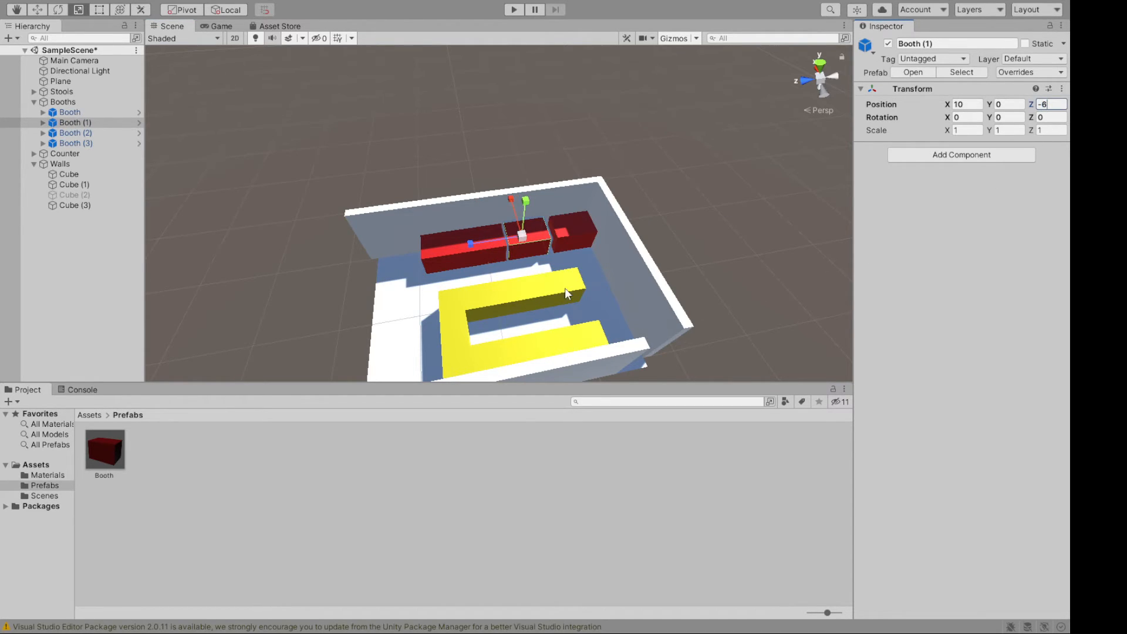
click(573, 232)
click(1049, 105)
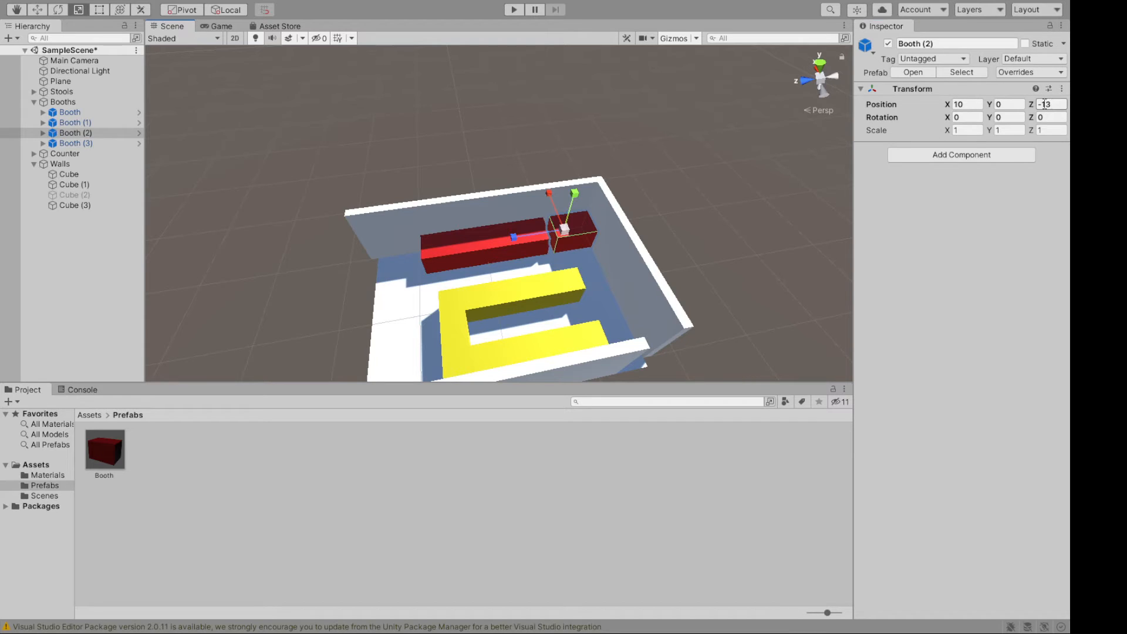
text(2)
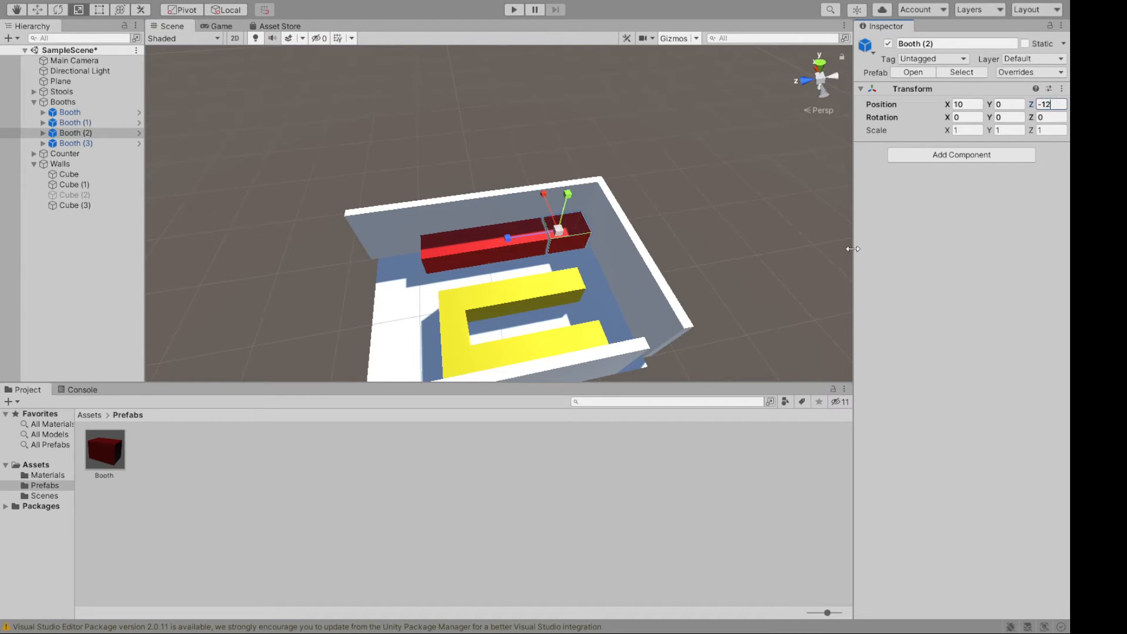
click(757, 253)
Step: Move the end wall, Cube (3), inward to a Z position of -15.5 and deselect it
click(642, 276)
alt+drag(812, 231, 711, 241)
click(1042, 93)
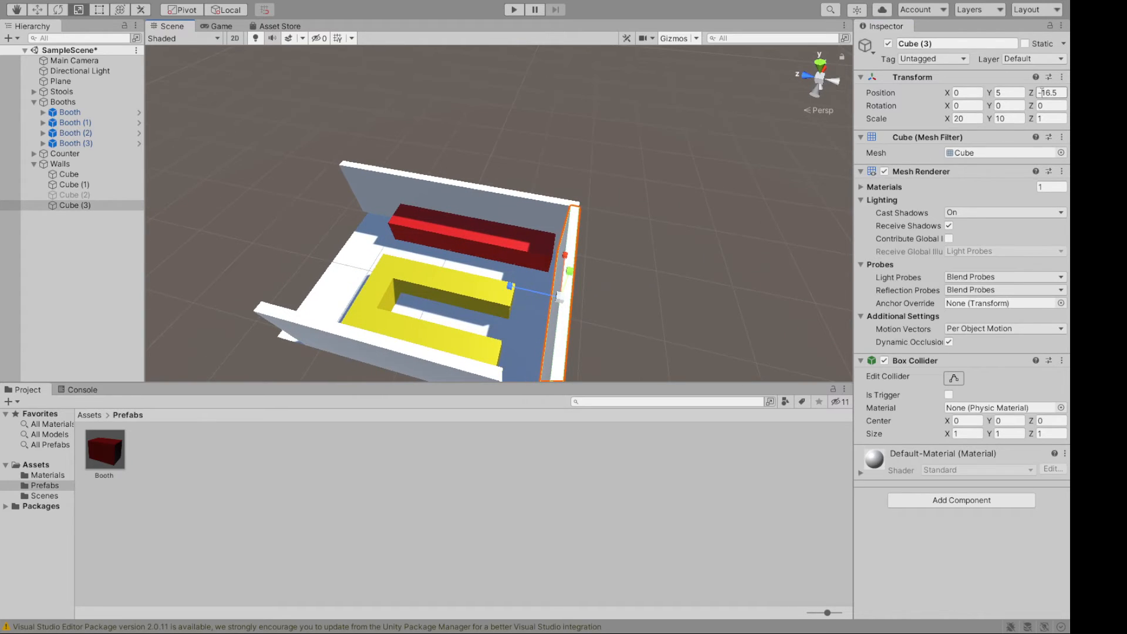
drag(1052, 92, 1048, 94)
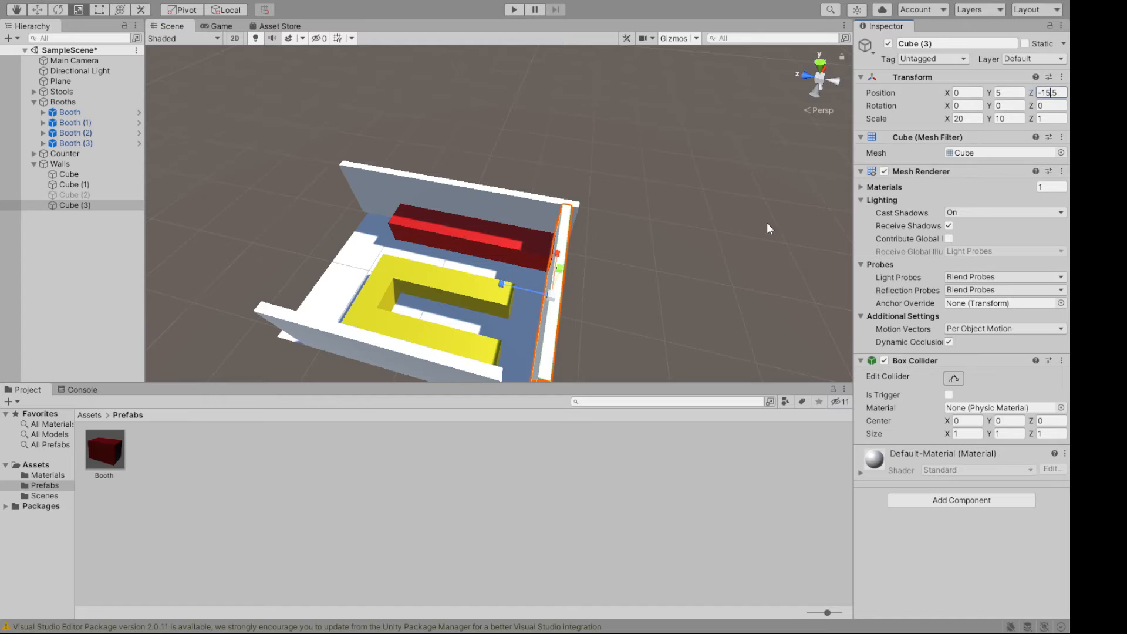
click(702, 290)
Step: Set the Z scale of the side wall behind the booths, Cube, to 32
alt+drag(702, 290, 968, 282)
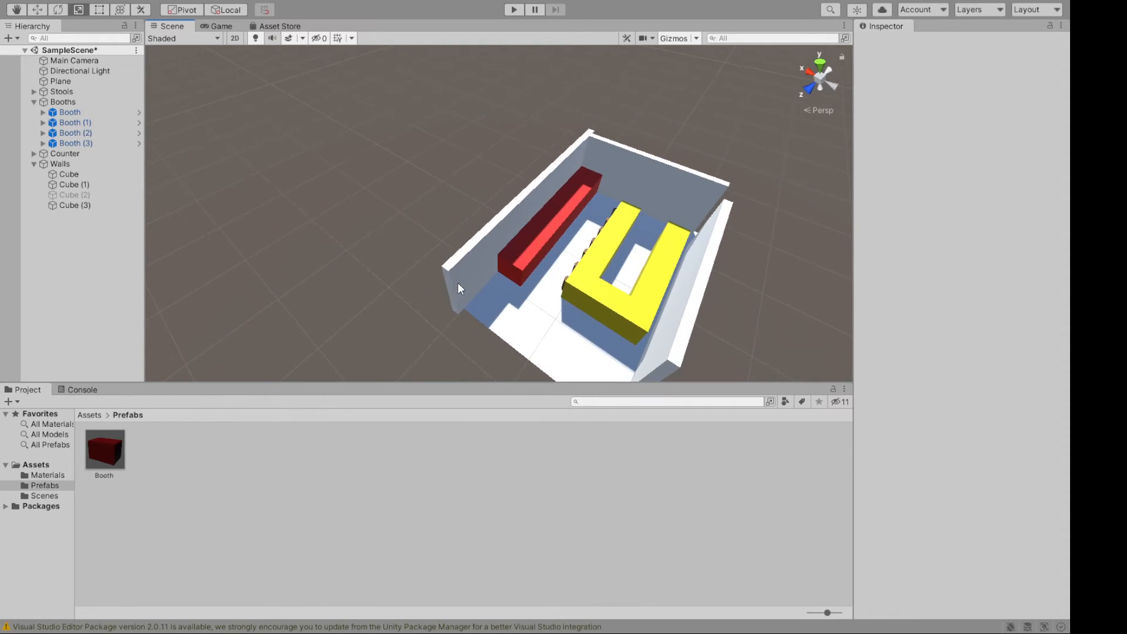
click(457, 283)
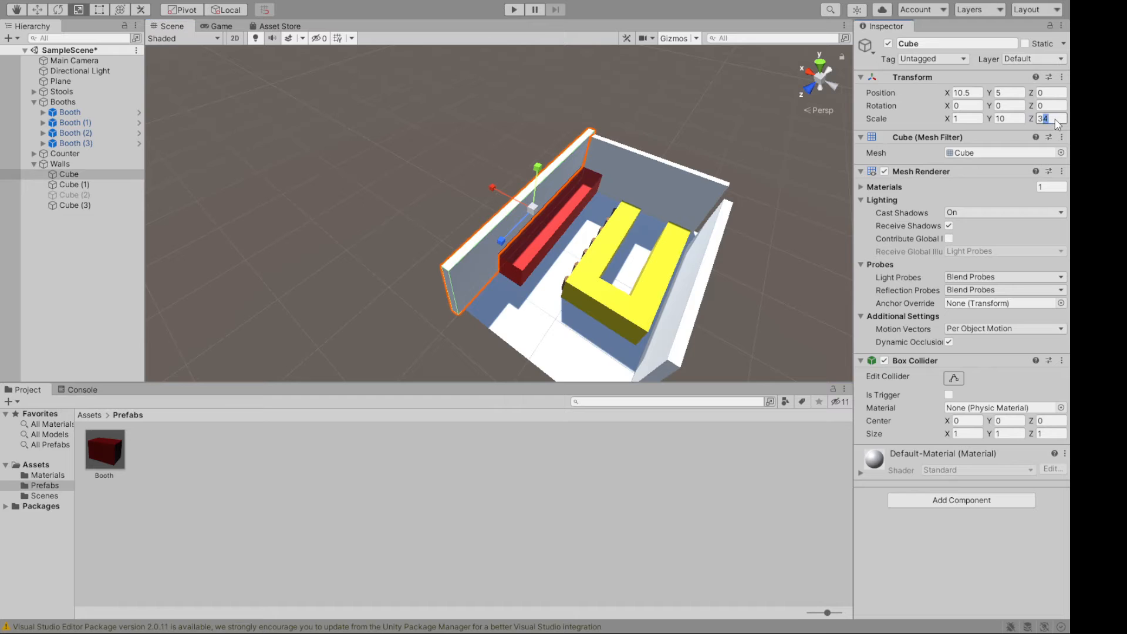
click(1046, 119)
text(32)
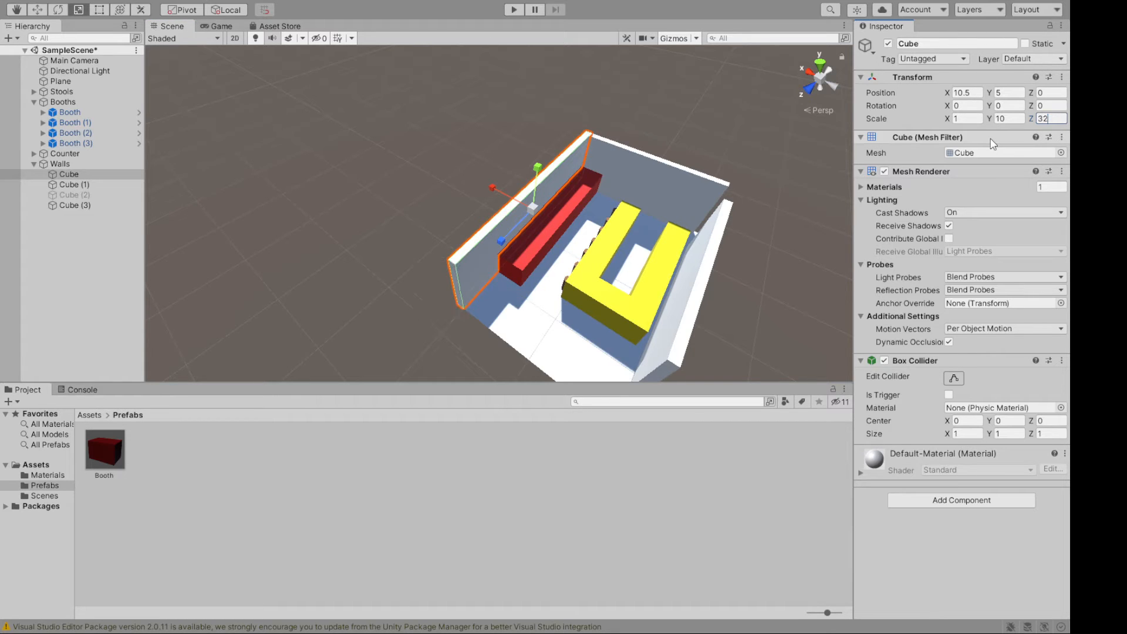
Step: Set the Z scale of the side wall behind the counter, Cube (1), to 32
alt+drag(378, 282, 453, 297)
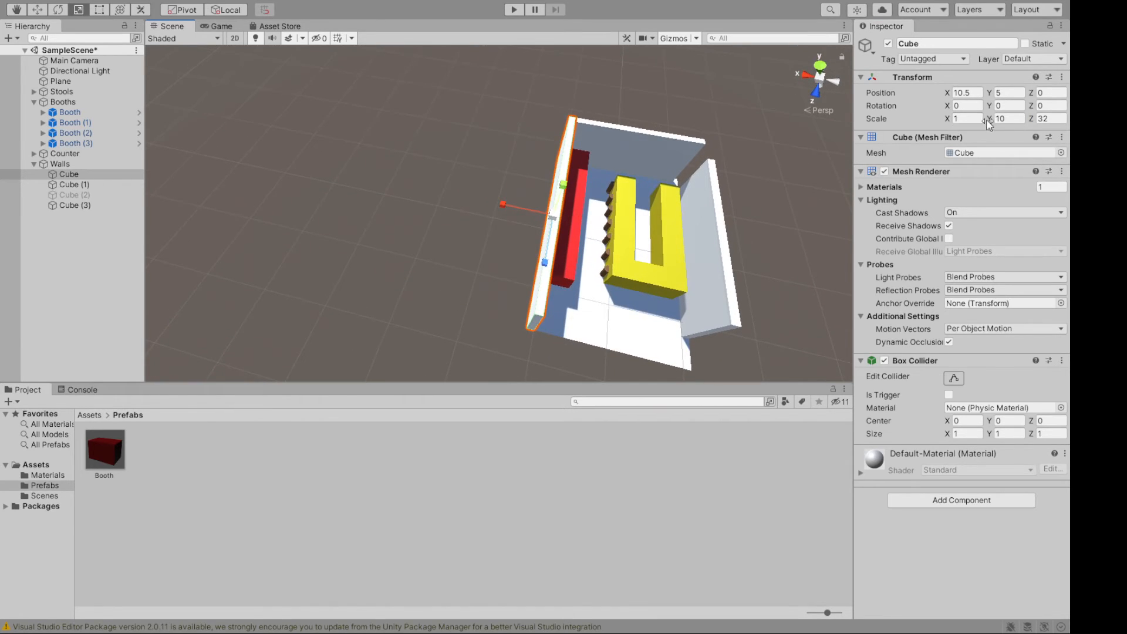
alt+drag(840, 218, 747, 163)
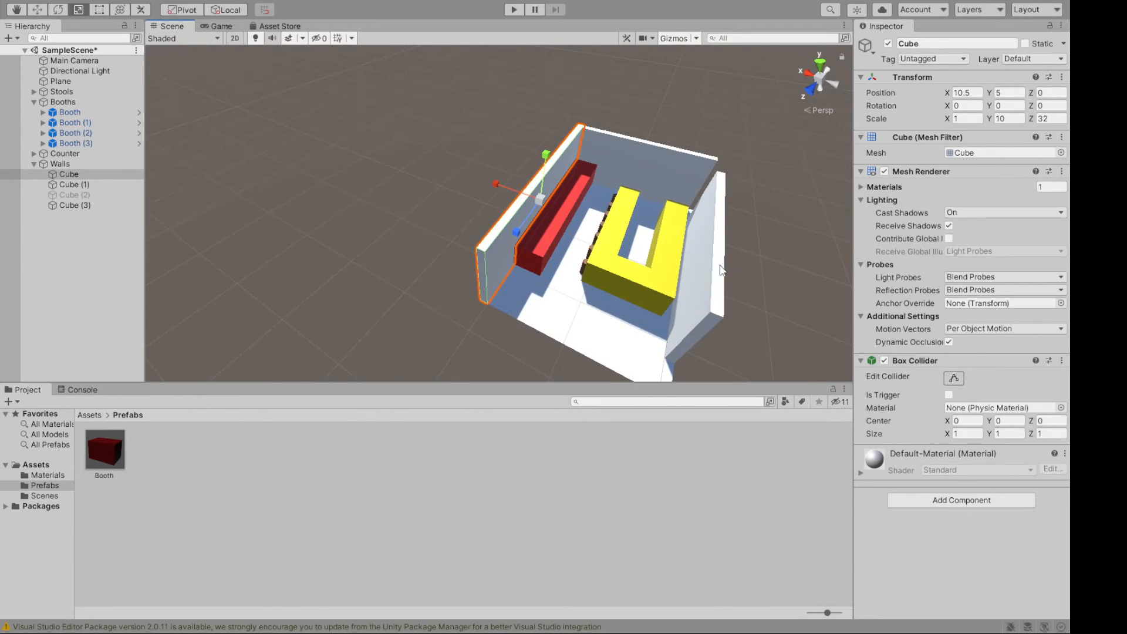
click(723, 271)
click(1042, 118)
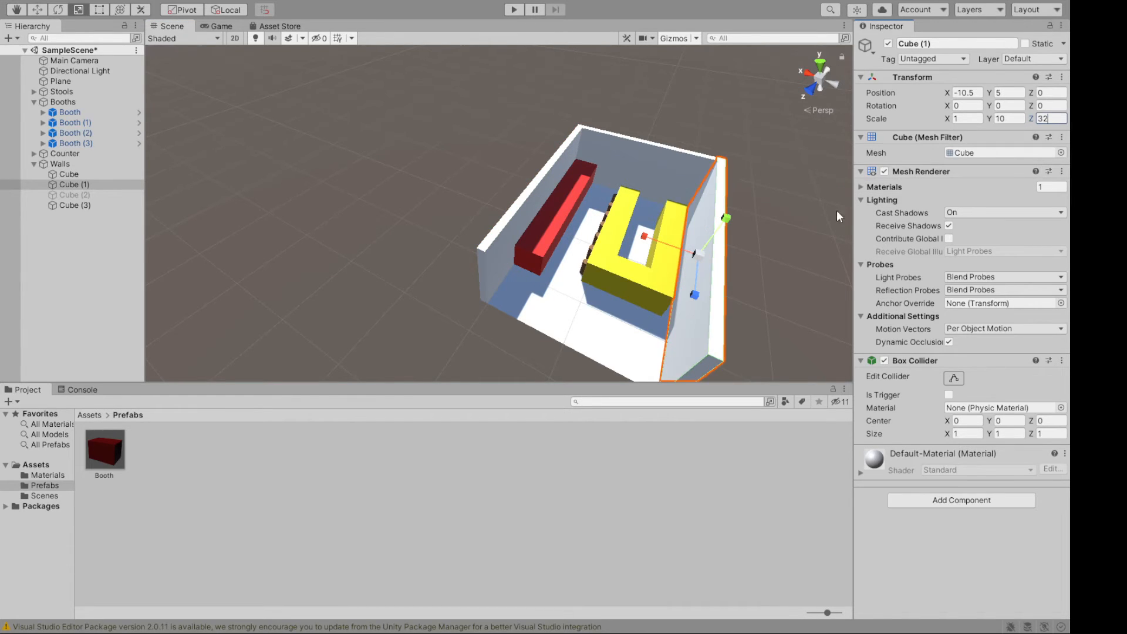
click(800, 213)
Step: Set the X scale of the end wall, Cube (3), to 22 and deselect it
alt+drag(800, 214, 635, 282)
click(635, 282)
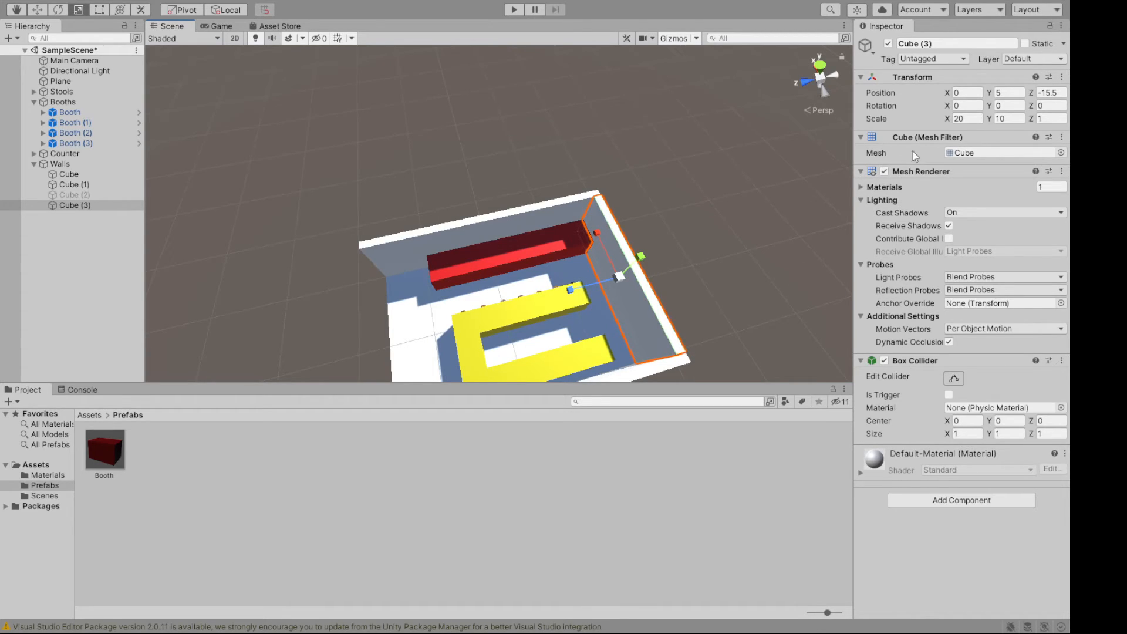
click(972, 119)
click(749, 236)
alt+drag(749, 236, 658, 225)
click(658, 226)
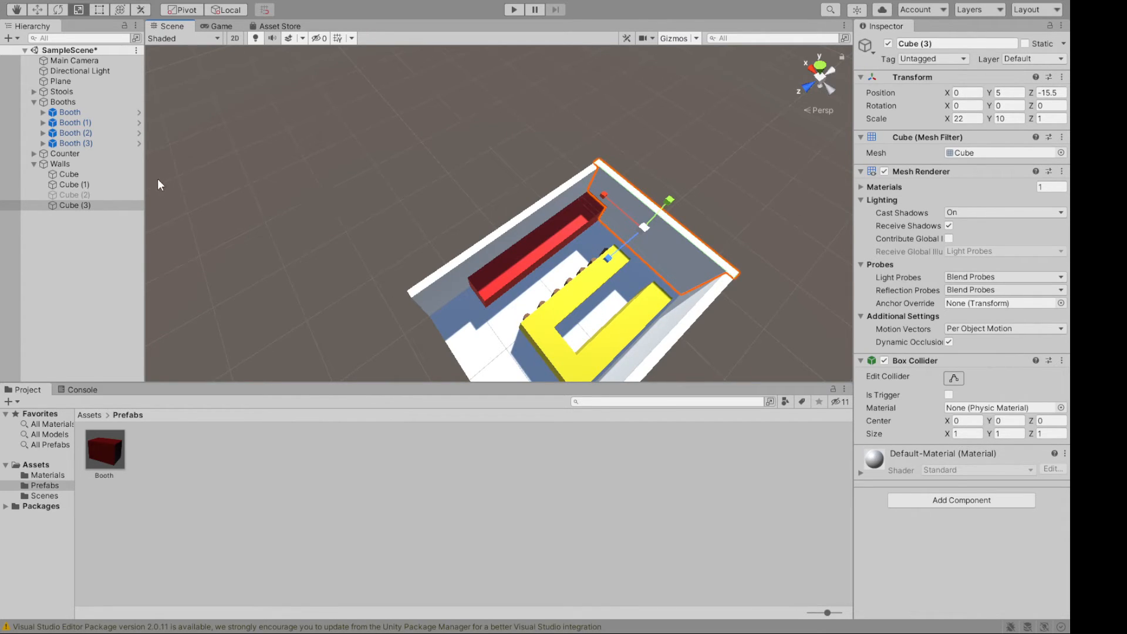
Step: Reactivate the hidden end wall, Cube (2), with an X scale of 22 and a Z position of 15.5
click(97, 194)
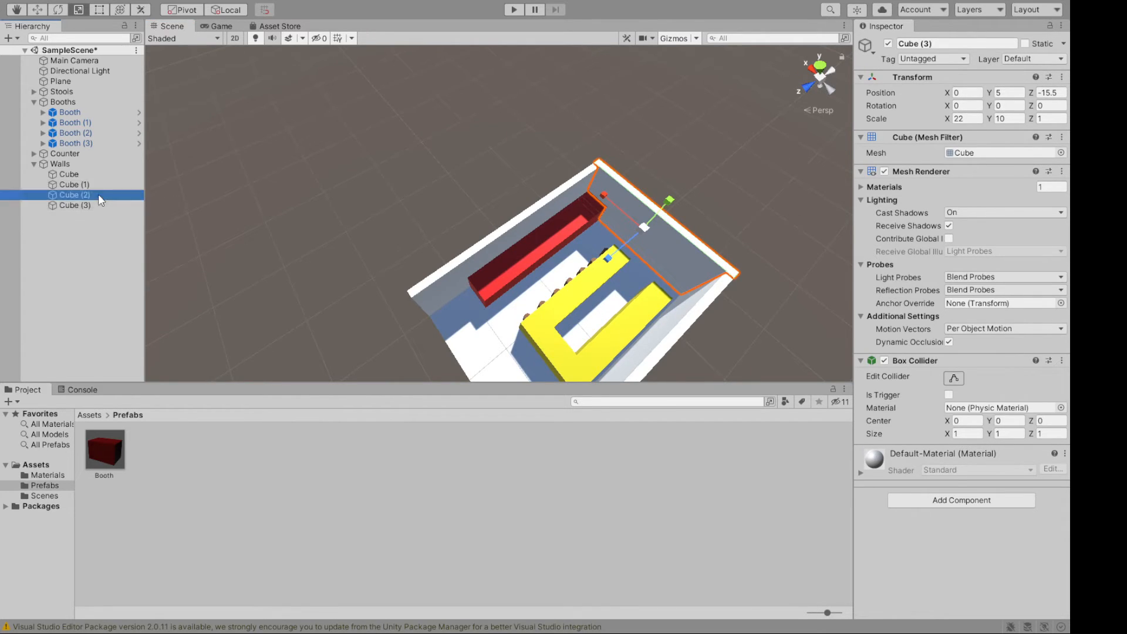
click(887, 44)
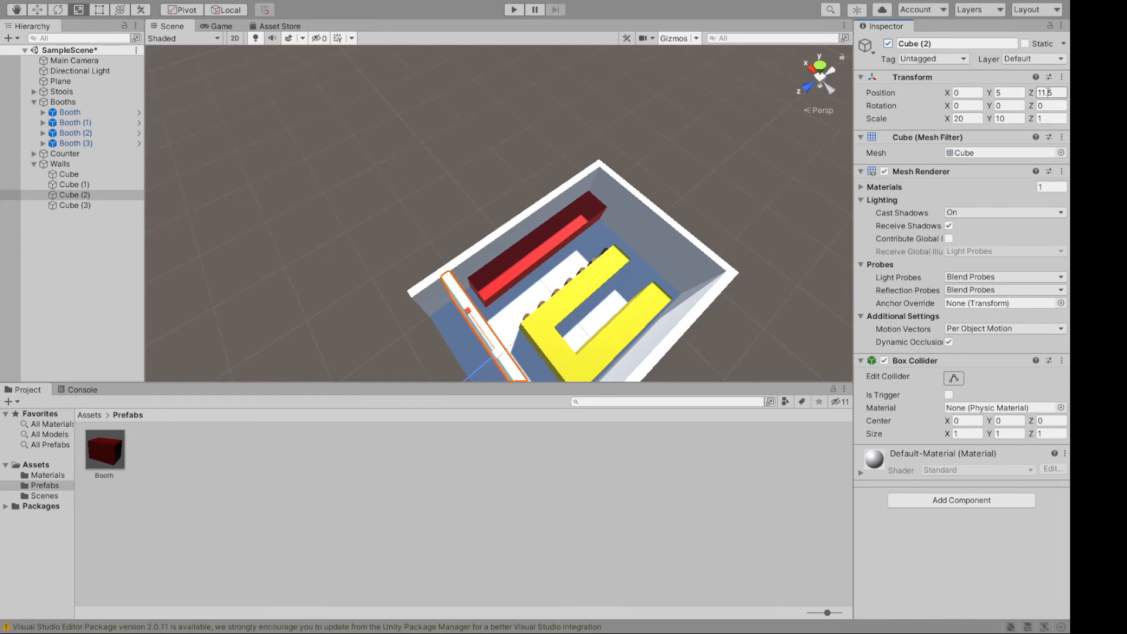
click(967, 119)
text(22)
click(1043, 92)
click(441, 168)
alt+drag(440, 168, 518, 231)
middle_drag(385, 219, 332, 153)
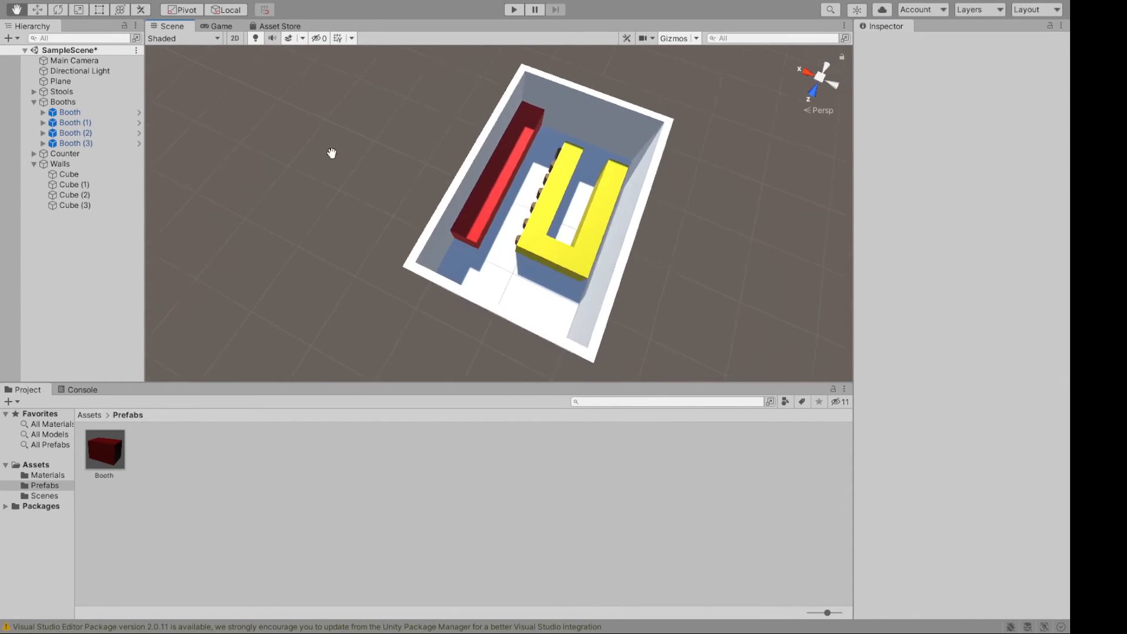
Step: Deactivate the whole Walls group to hide all four walls
scroll(400, 180, up, 6)
scroll(431, 220, down, 2)
scroll(433, 228, down, 1)
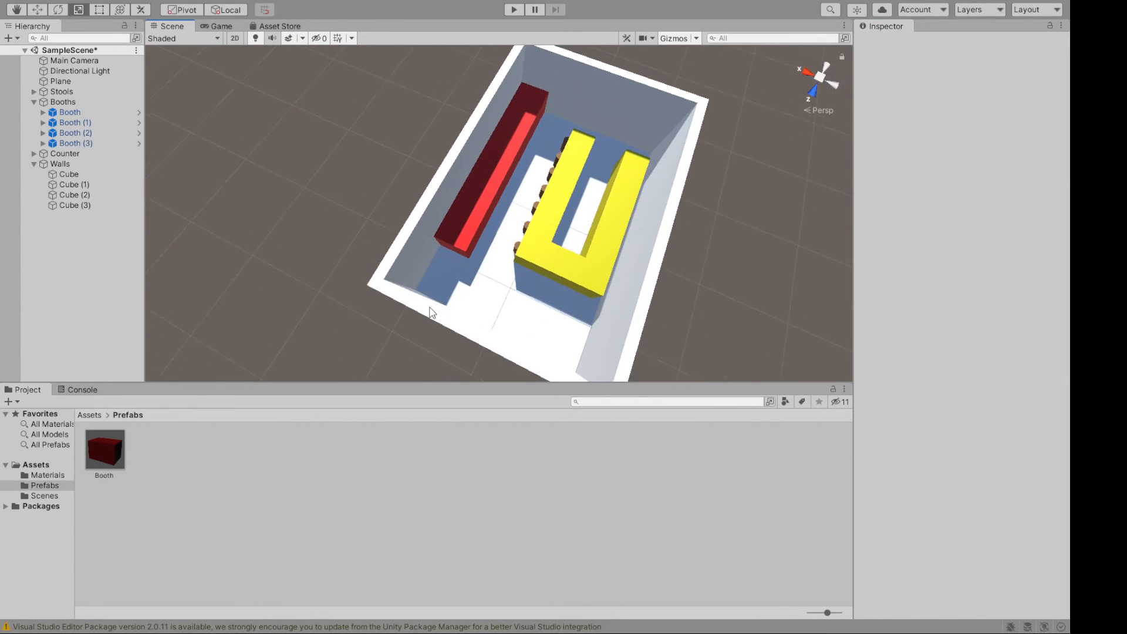
click(430, 310)
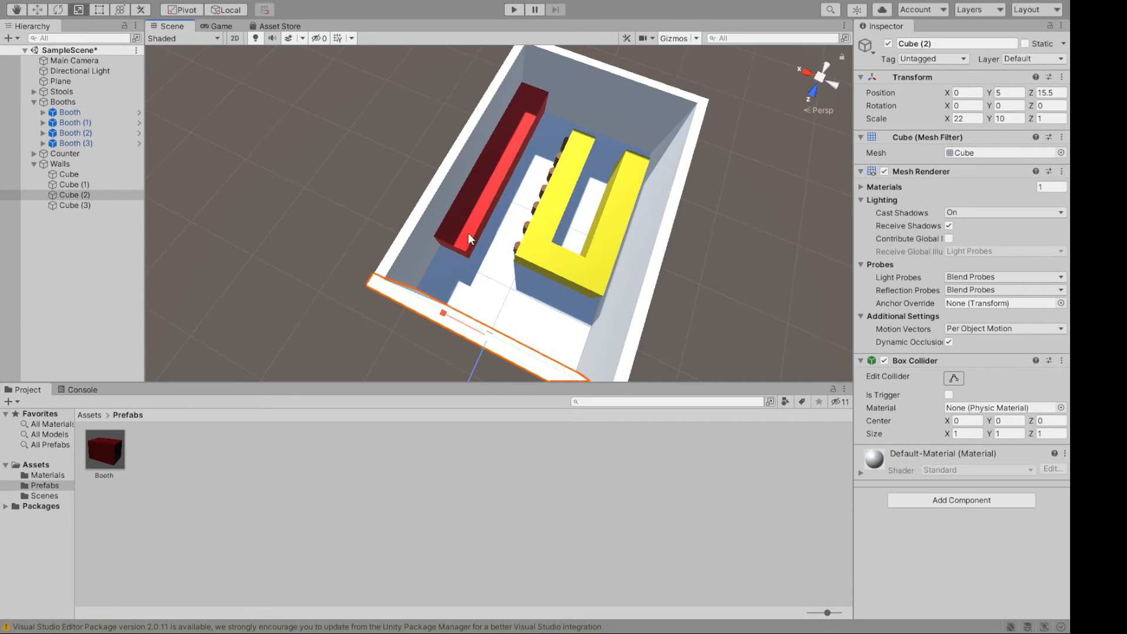
click(76, 164)
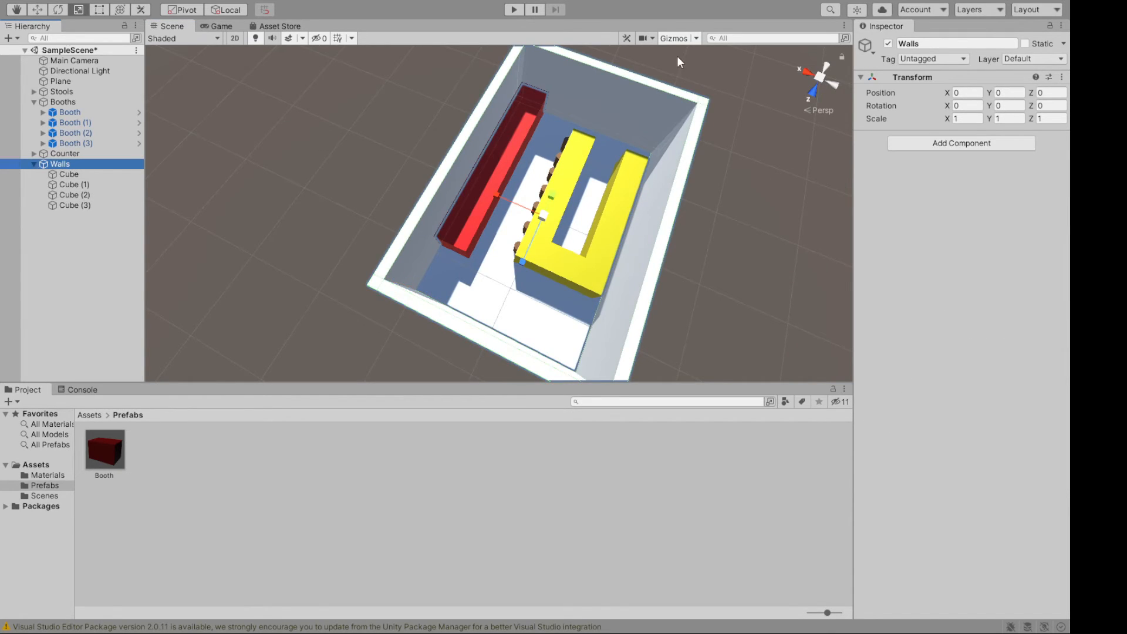
click(888, 44)
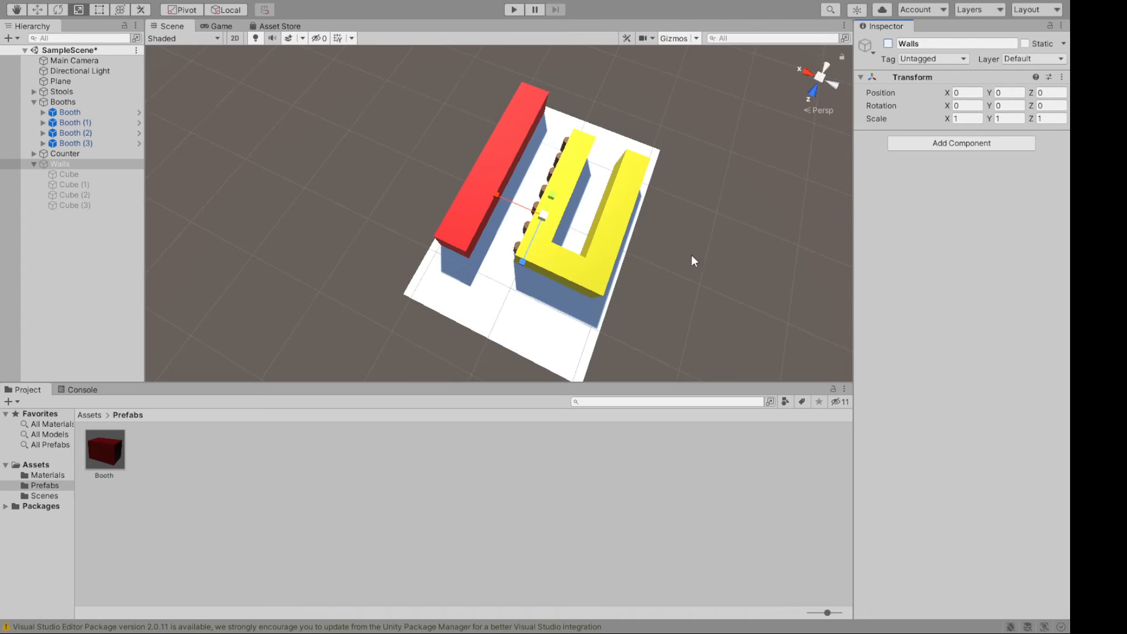
Step: Set the Z scale of the long counter section beside the stools, Cube, to 24
alt+drag(692, 256, 655, 185)
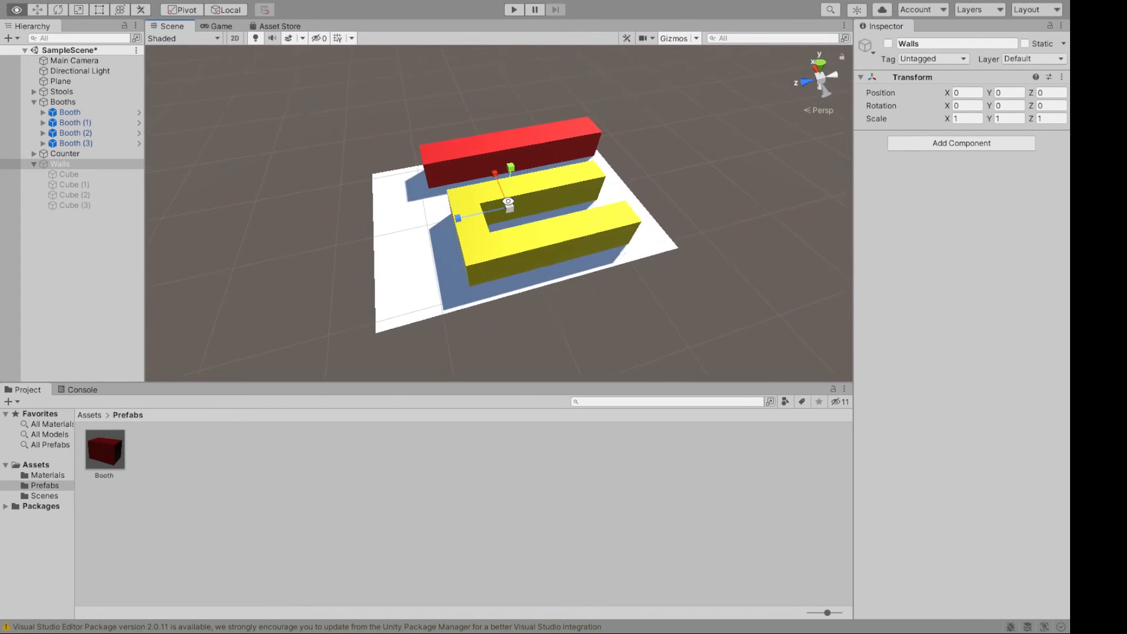
alt+drag(508, 202, 464, 284)
click(528, 243)
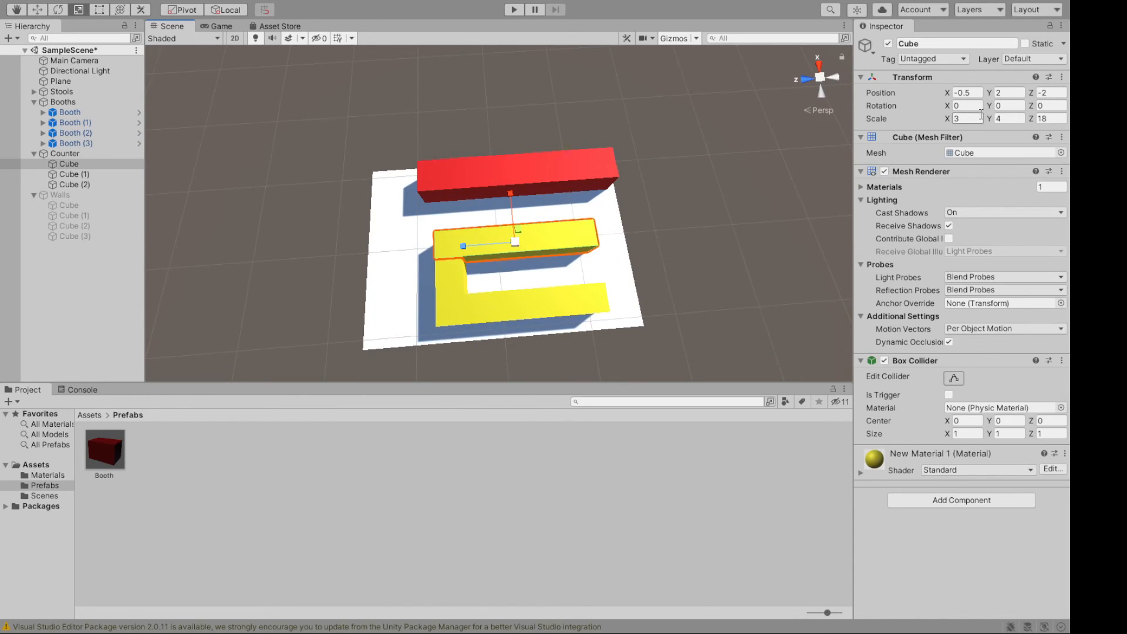
click(1032, 120)
text(24)
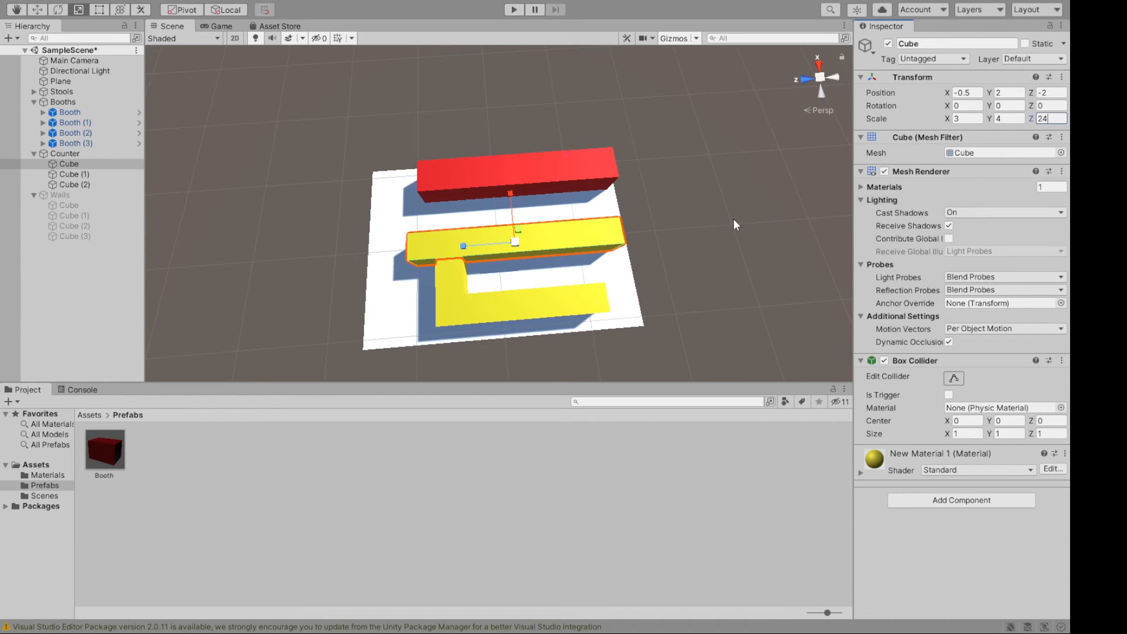
Step: Move the lengthened counter section, Cube, along the Z axis to a Z position of -3
alt+drag(734, 220, 771, 188)
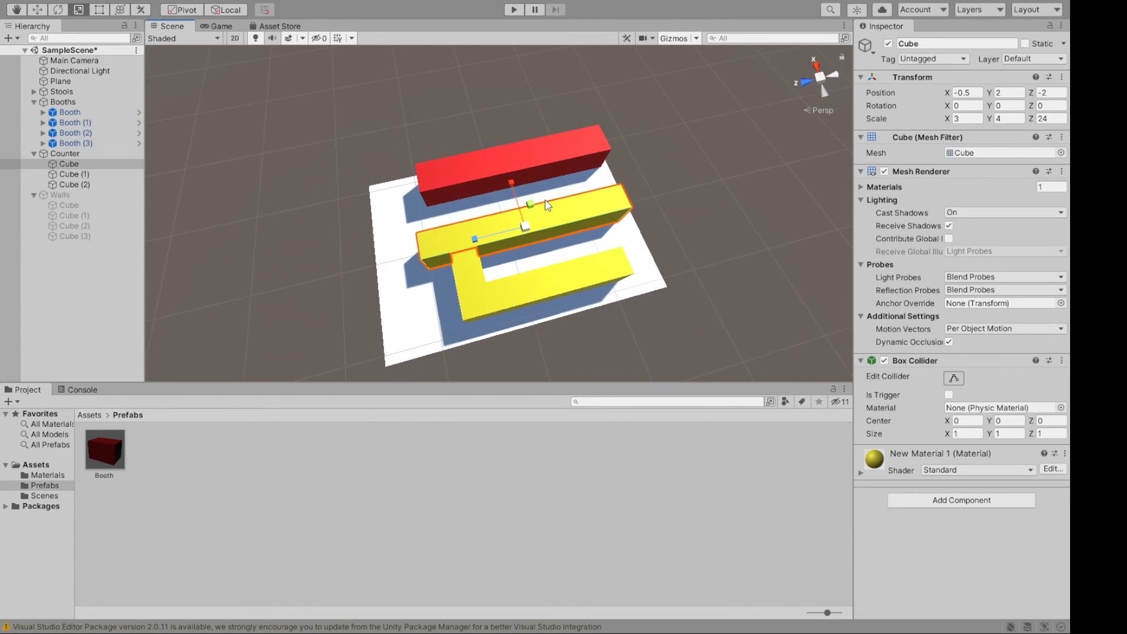
key(w)
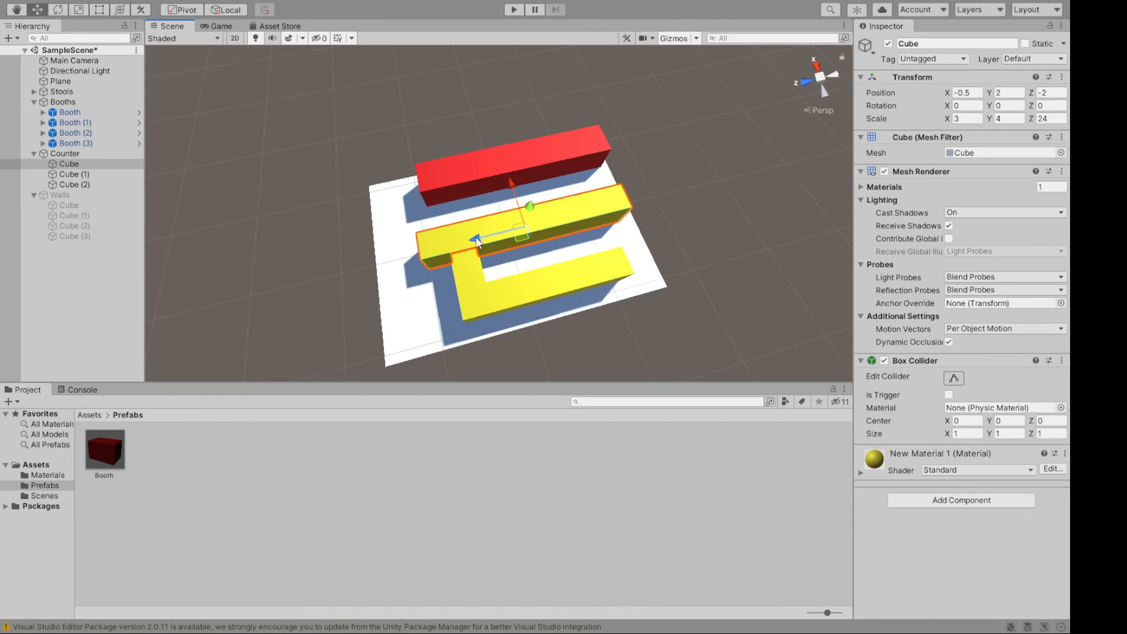
drag(474, 238, 710, 237)
click(1046, 104)
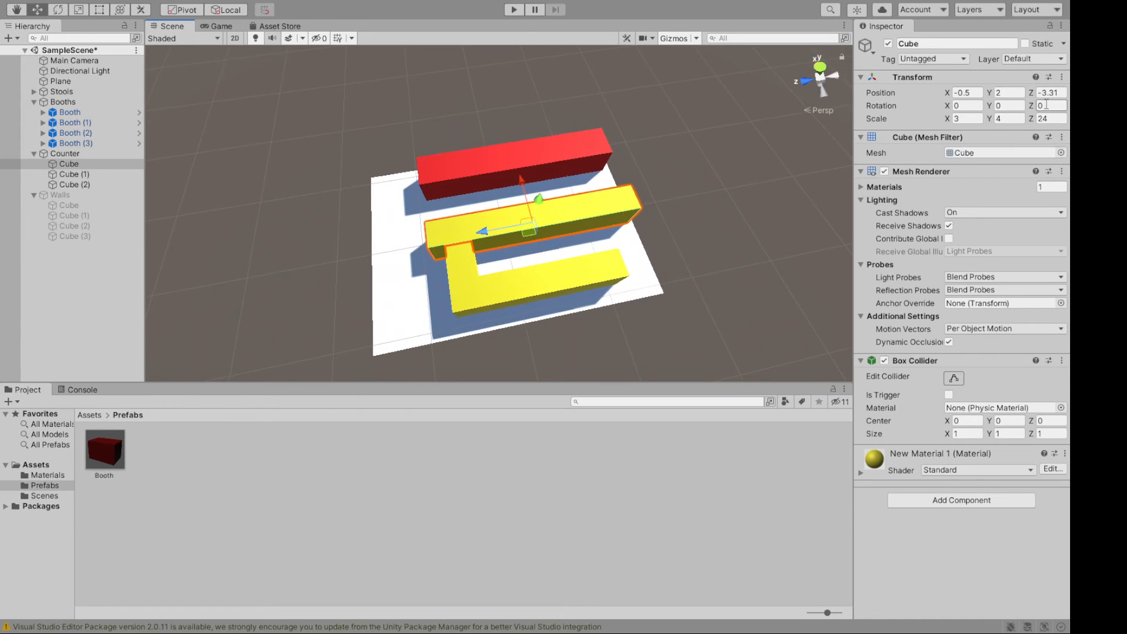
alt+drag(797, 185, 665, 99)
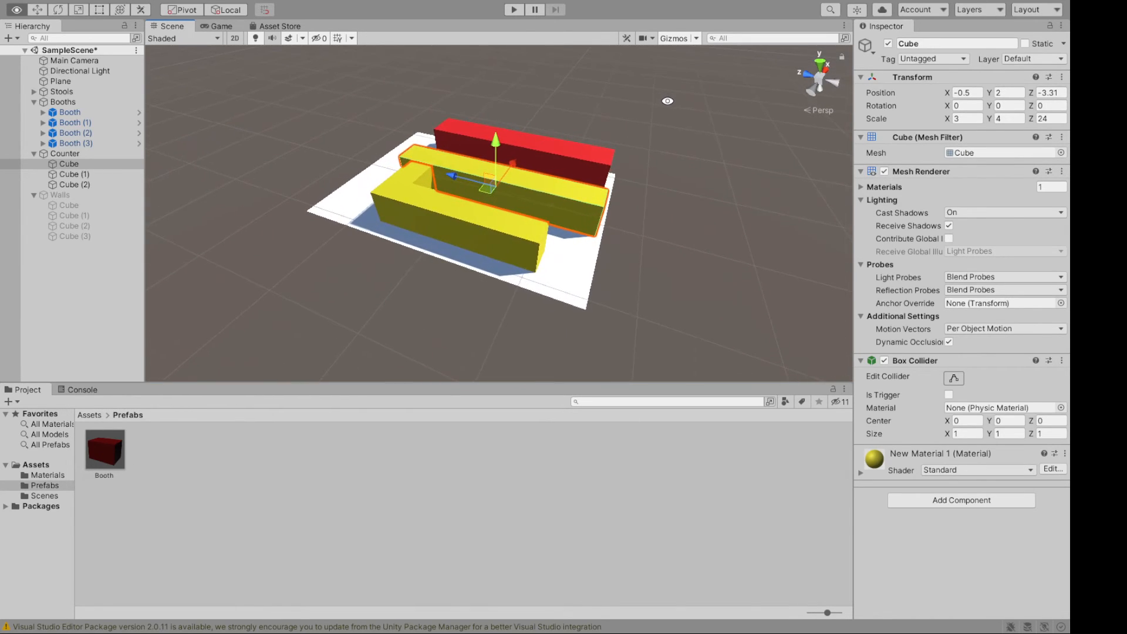
click(1051, 93)
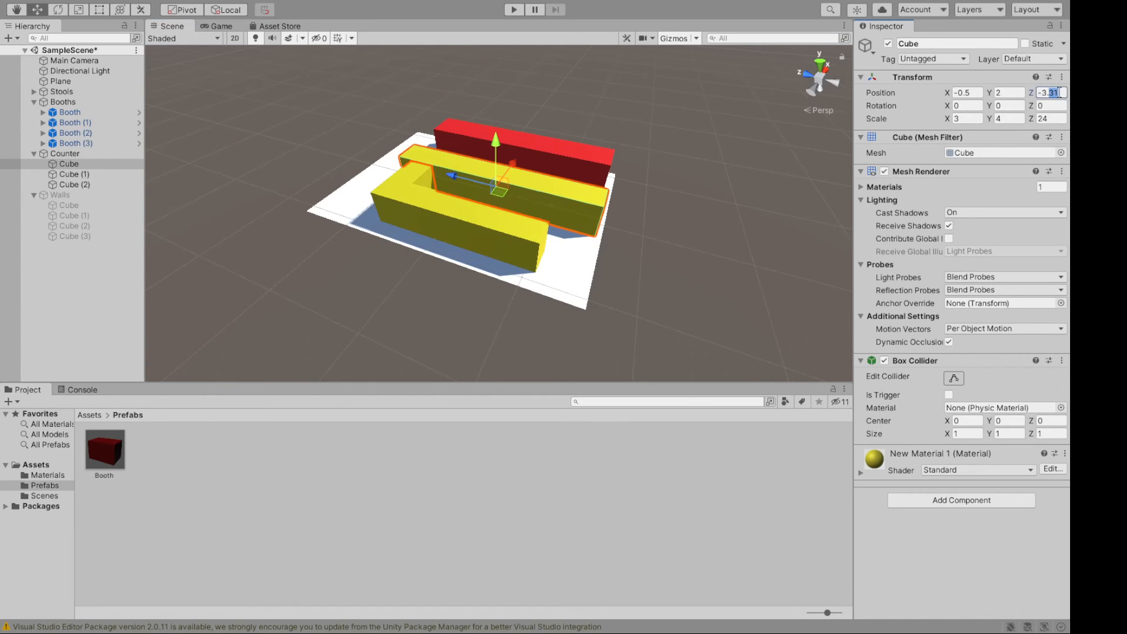
key(BackSpace)
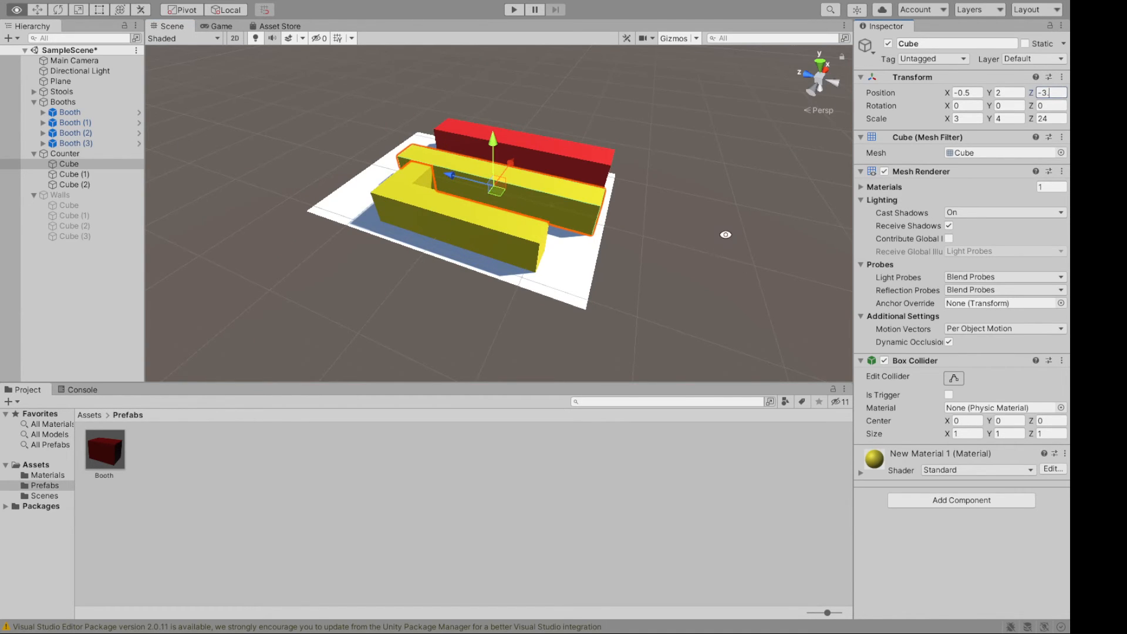
alt+drag(726, 236, 470, 330)
alt+drag(881, 304, 787, 283)
alt+scroll(666, 225, up, 3)
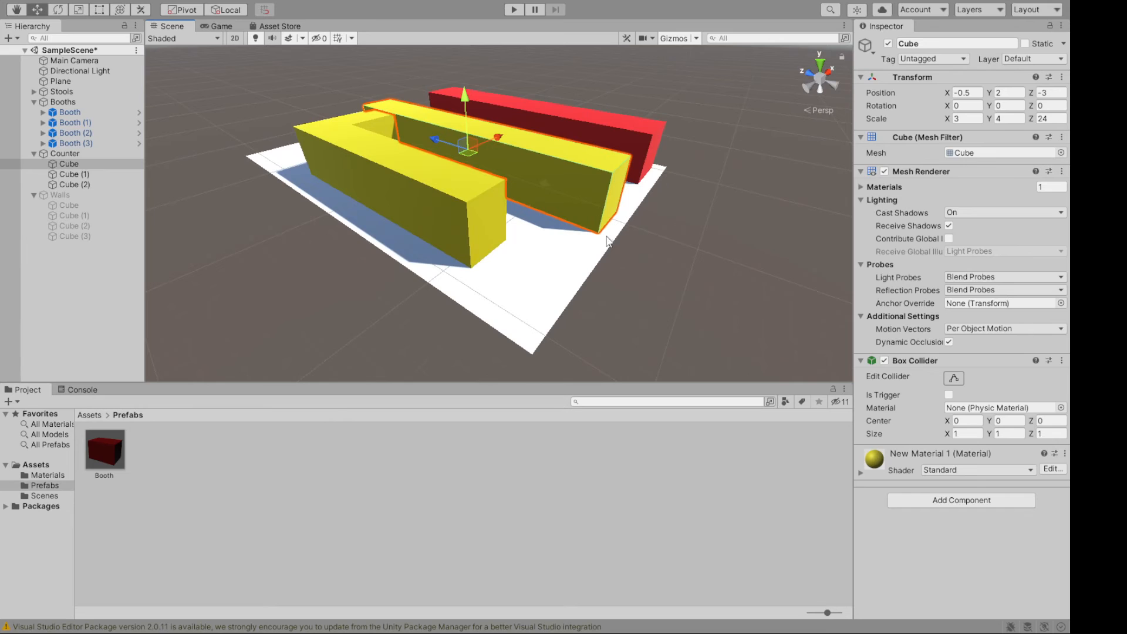
Step: Move the counter's connecting section, Cube (2), outward along the Z axis to about 7.46
alt+drag(608, 241, 914, 325)
click(460, 267)
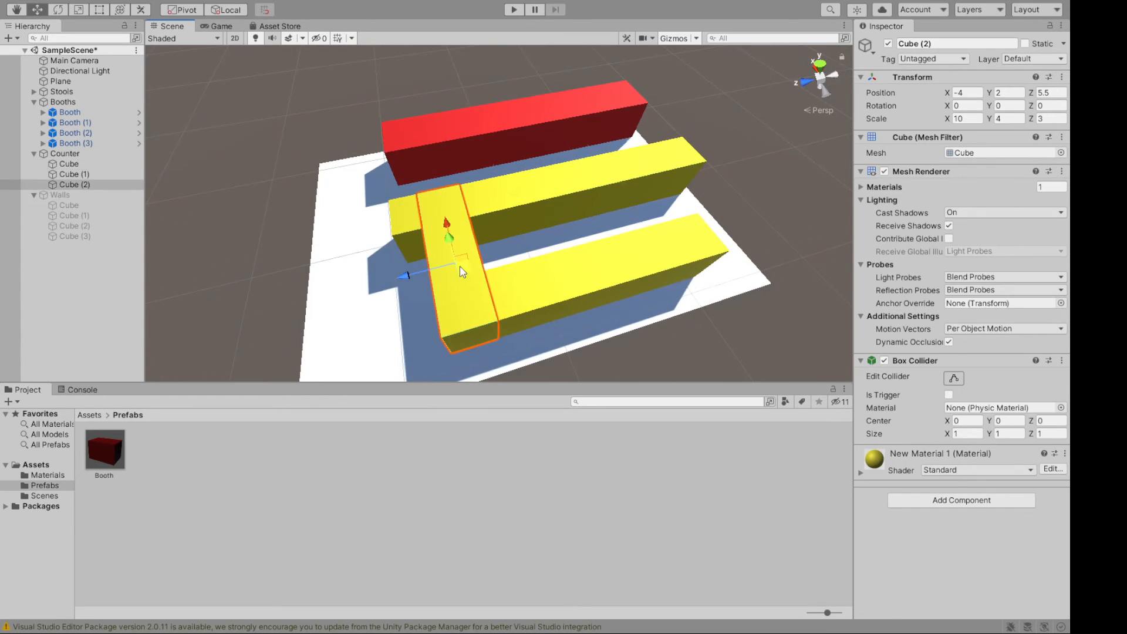
drag(419, 269, 659, 275)
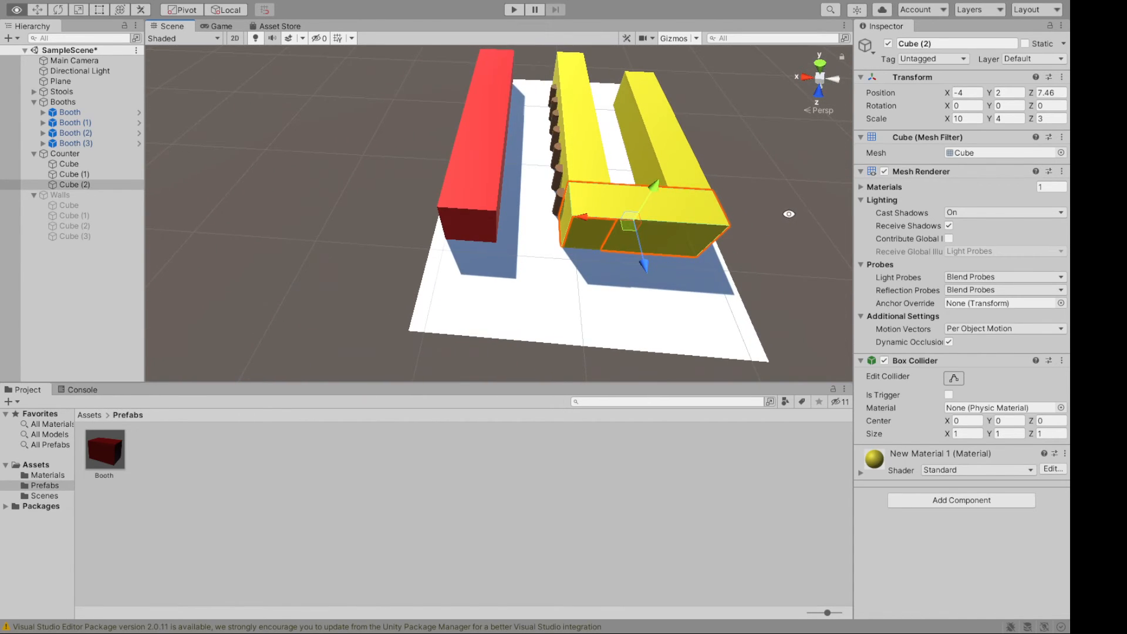
alt+drag(789, 214, 628, 279)
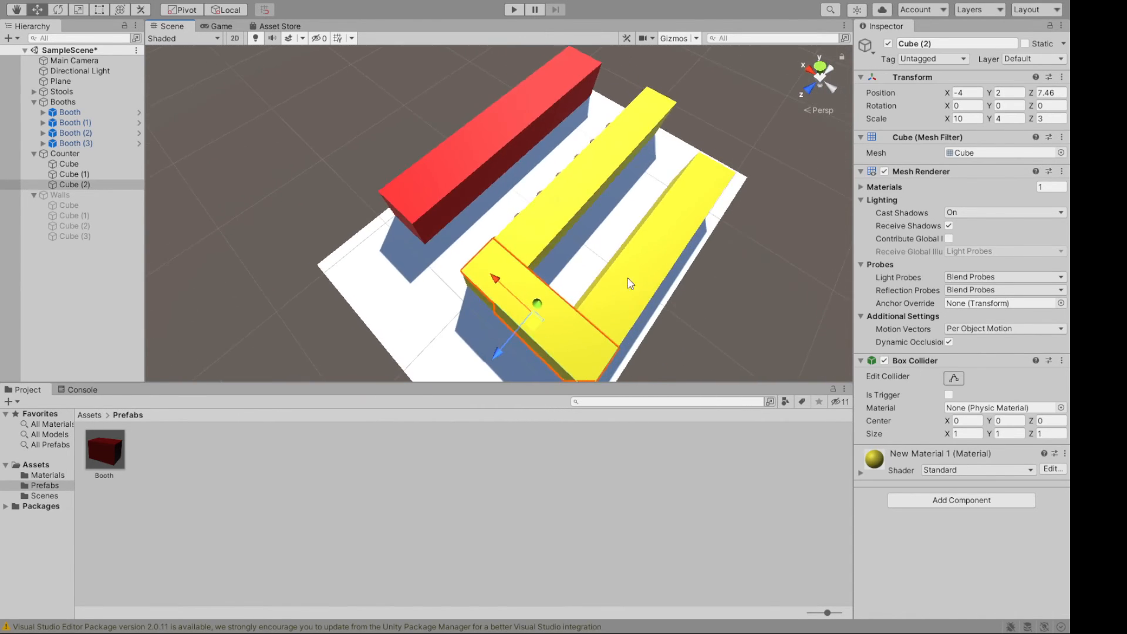
Step: Fine-tune the Z position of the connecting section, Cube (2), to 7.54 to align it with the long section's end
click(629, 280)
click(536, 233)
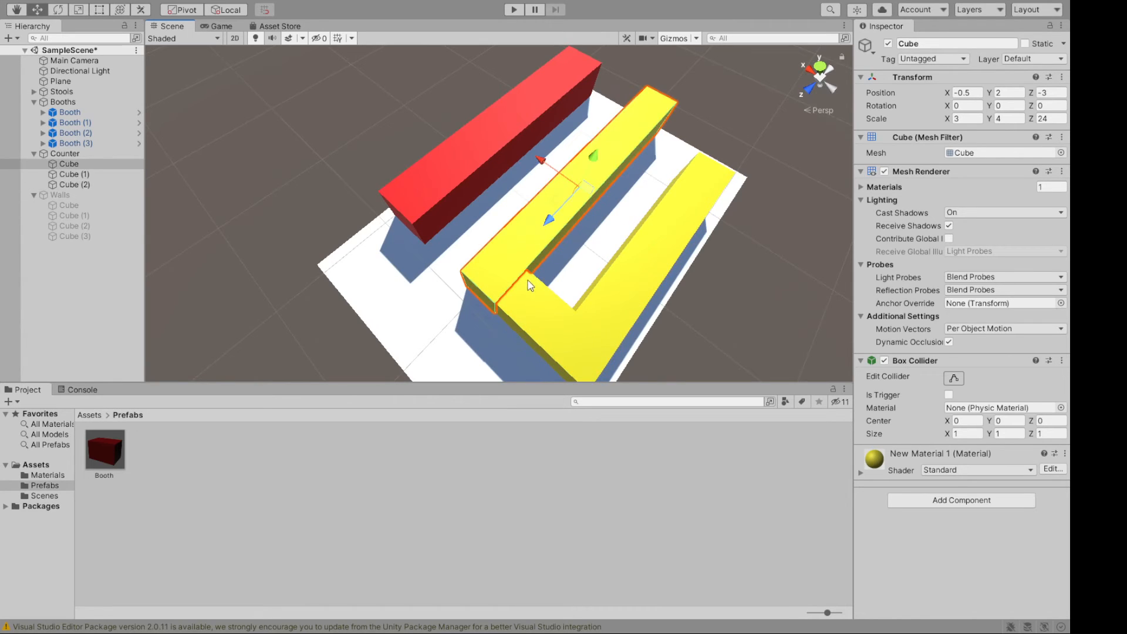
click(500, 278)
click(540, 251)
click(517, 319)
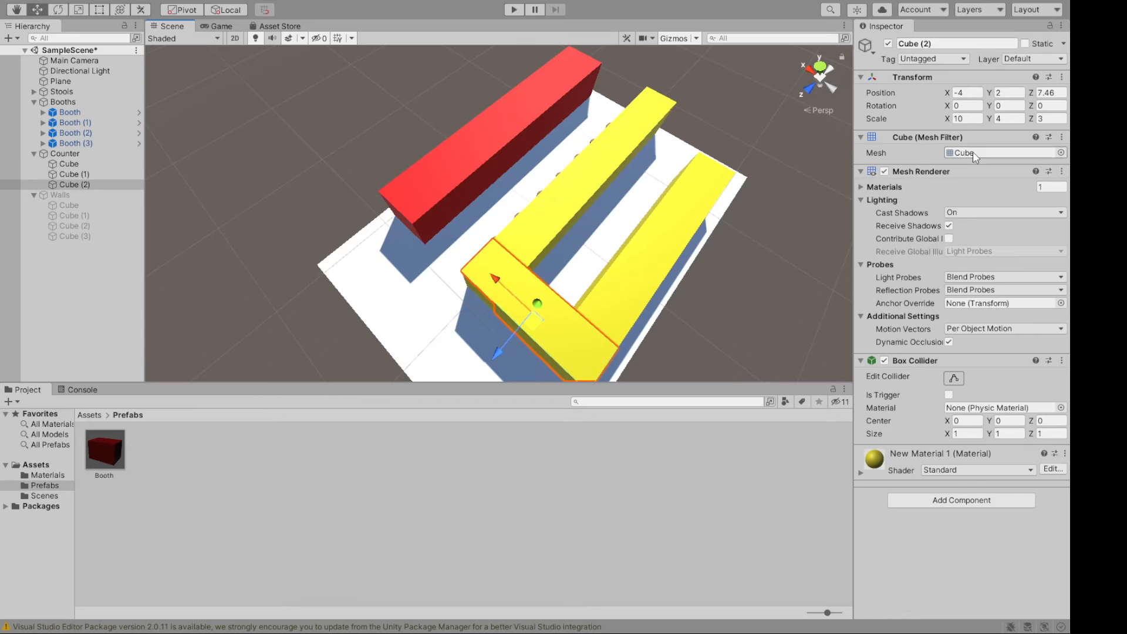
click(1045, 90)
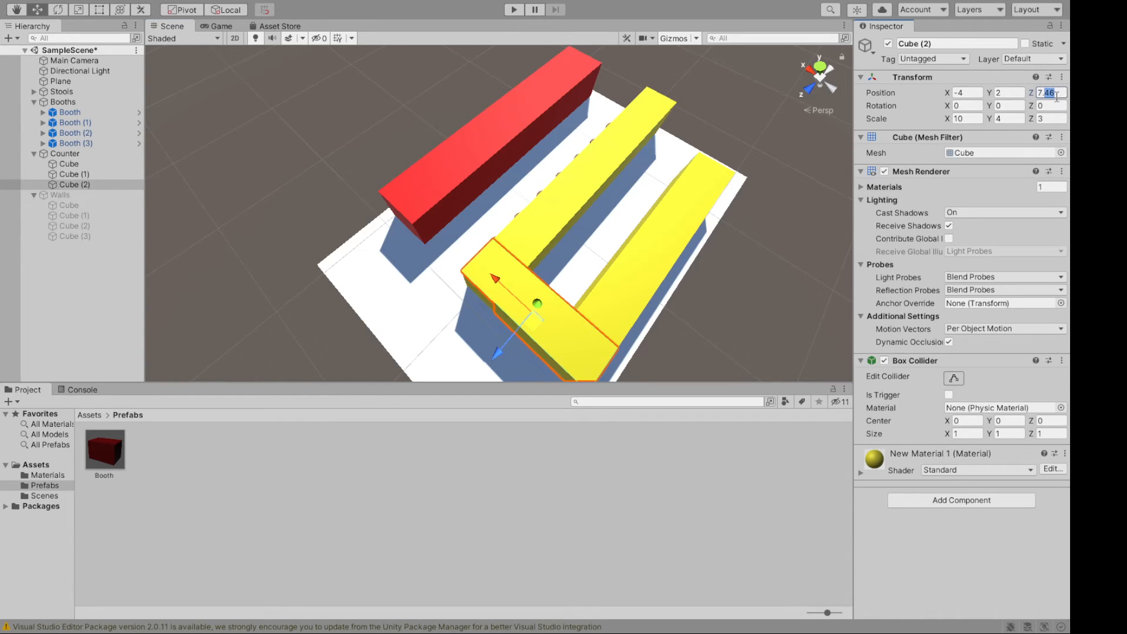
click(798, 282)
alt+drag(799, 283, 591, 253)
click(493, 241)
alt+drag(591, 290, 812, 382)
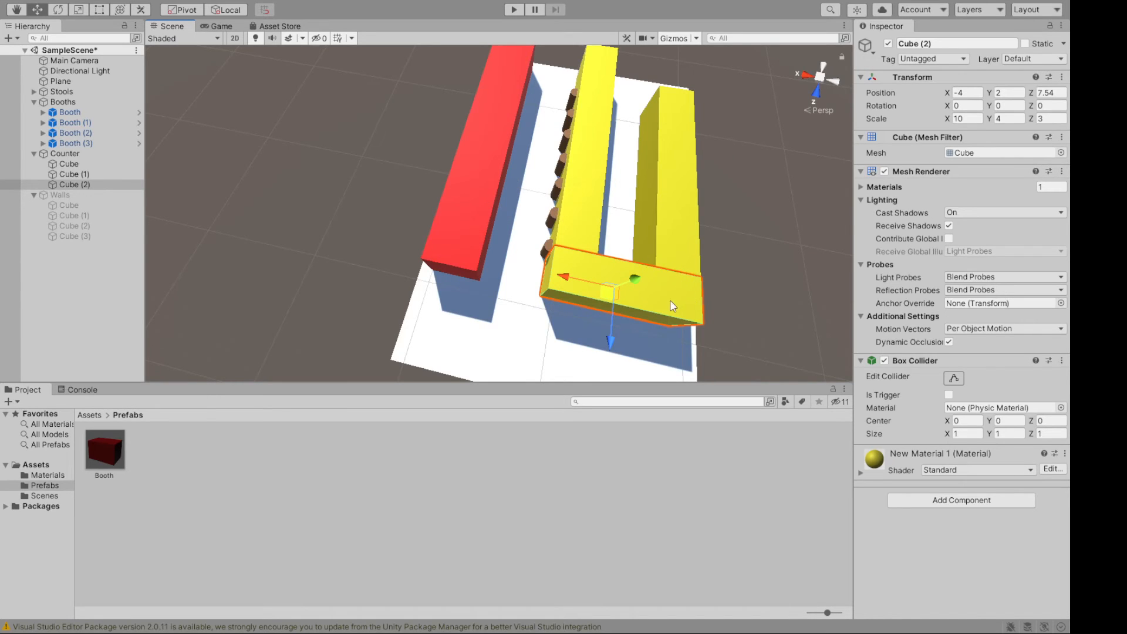
Step: Set the X scale of the connecting section, Cube (2), to 11 and its X position to -4.5
alt+drag(691, 321, 751, 258)
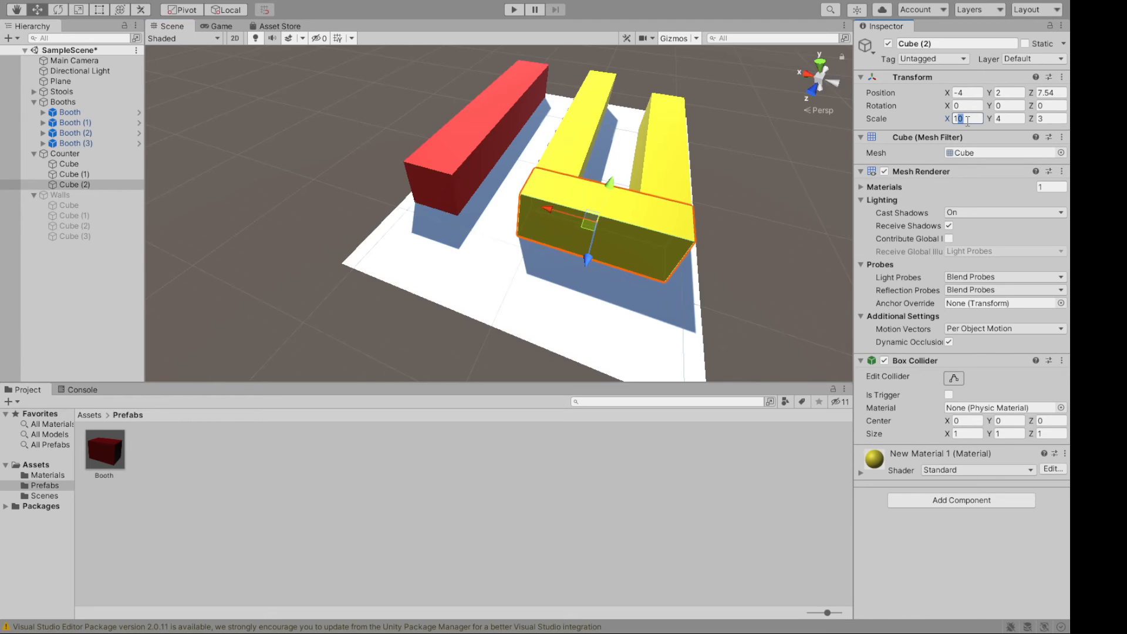
text(11)
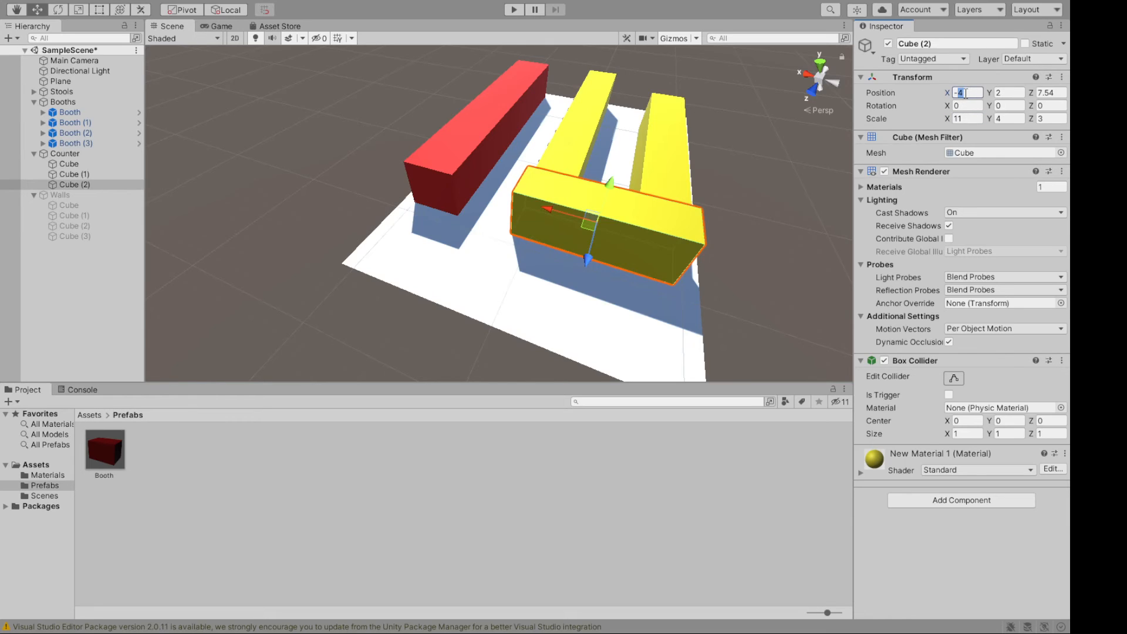
text(5)
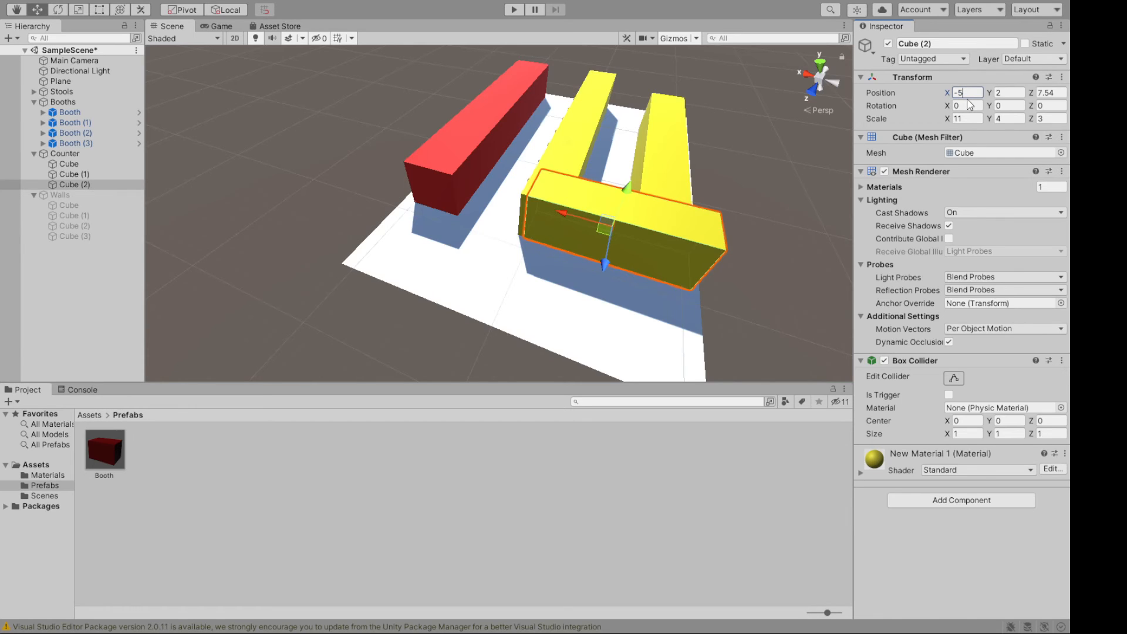
key(BackSpace)
text(4.5)
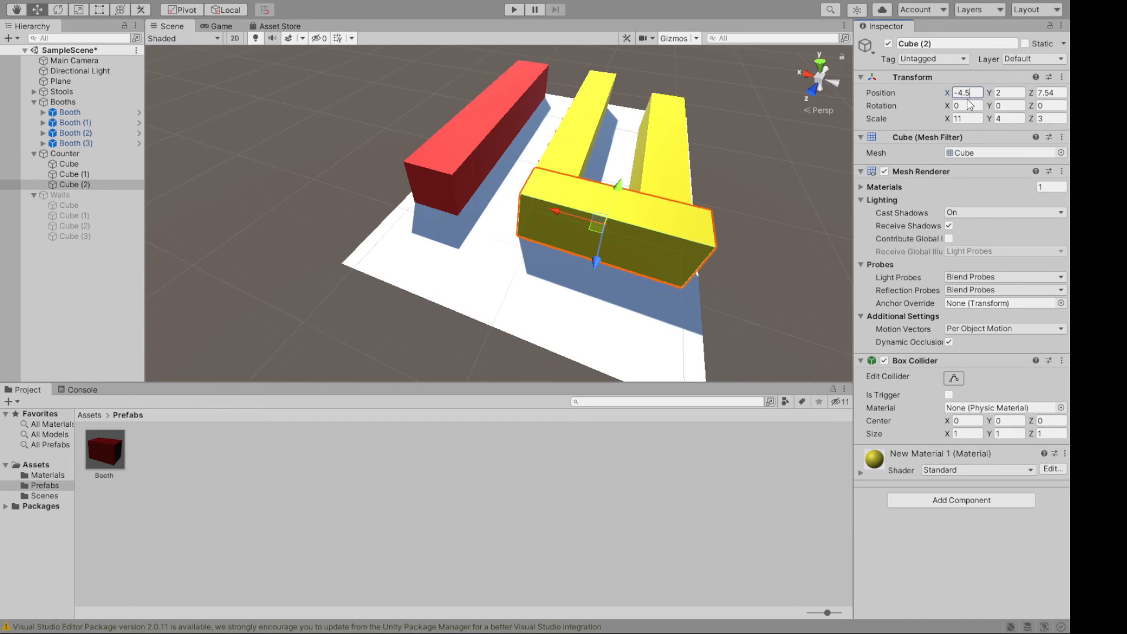
Step: Set the X scale of the counter's connecting section, Cube (2), to 10
alt+drag(769, 147, 838, 230)
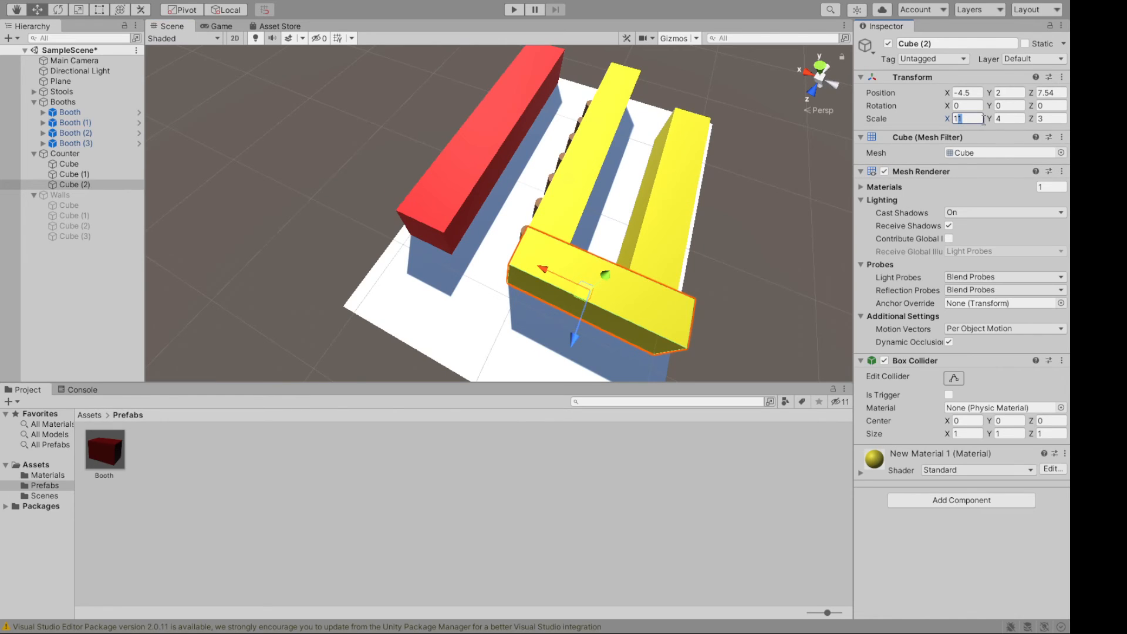
text(0)
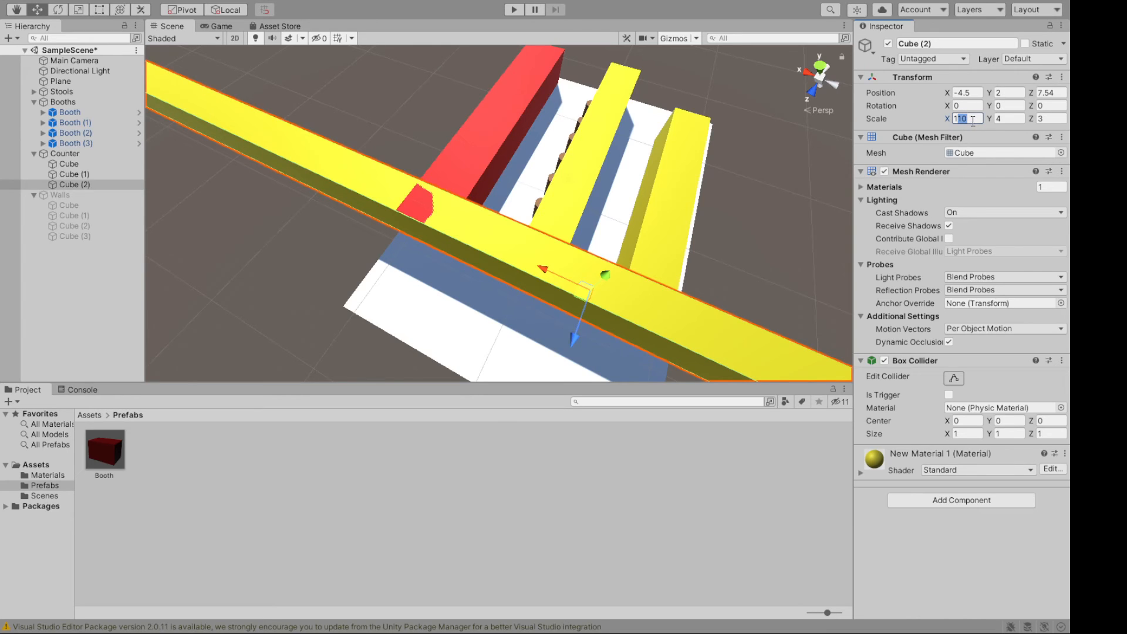
text(0.5)
click(785, 217)
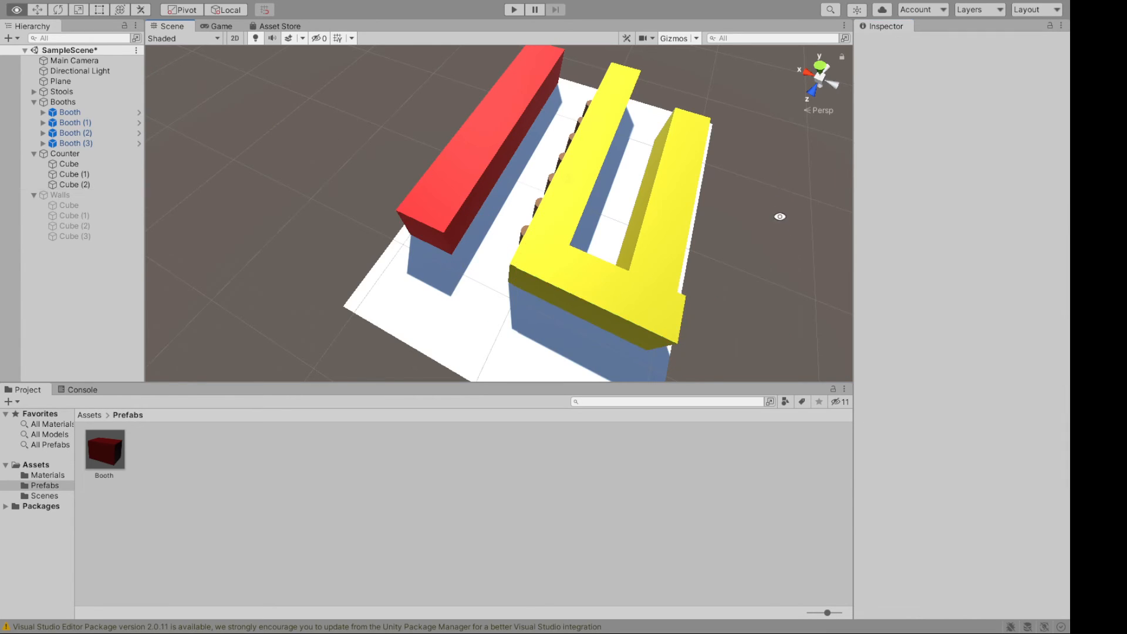
Step: Set the X position of the counter's connecting section, Cube (2), to -5
alt+drag(779, 217, 745, 182)
click(644, 262)
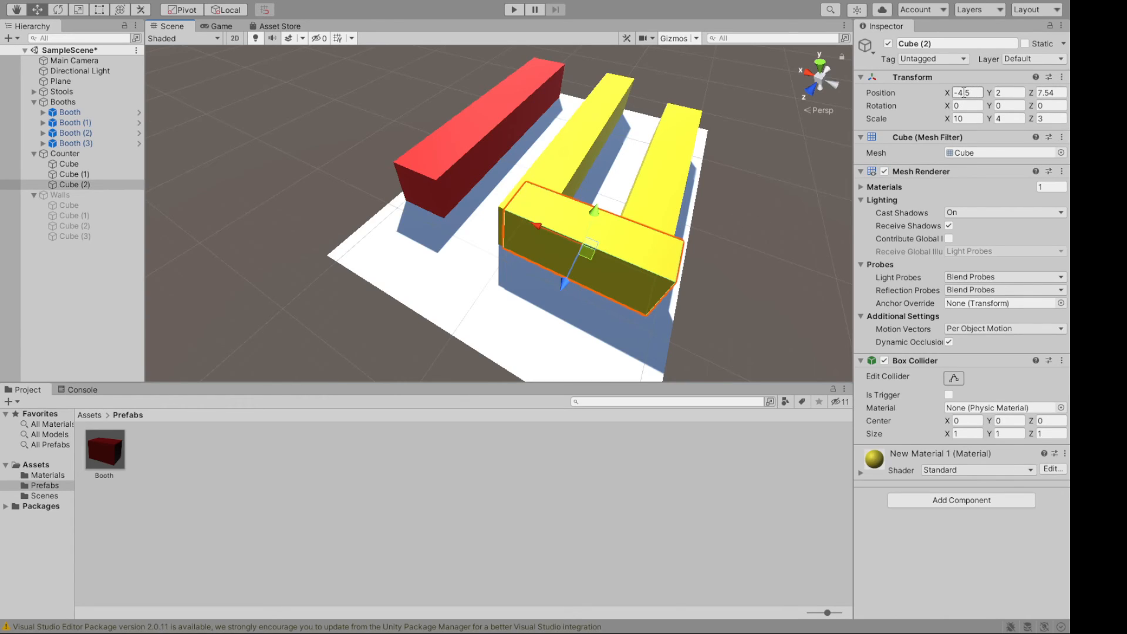
click(961, 92)
text(-5)
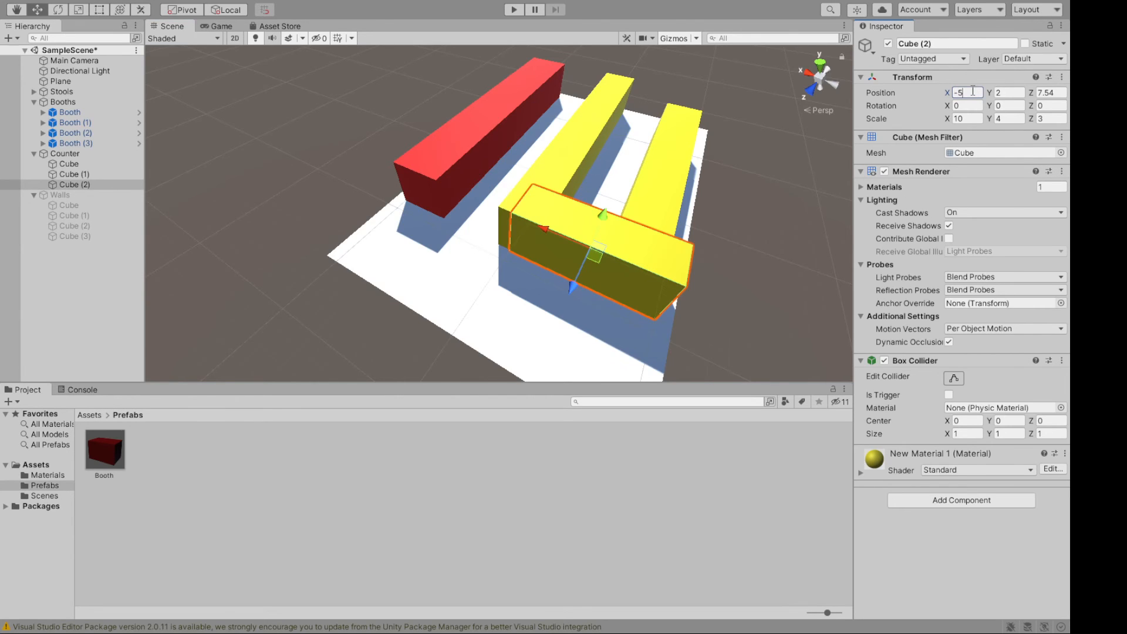
alt+drag(802, 219, 543, 233)
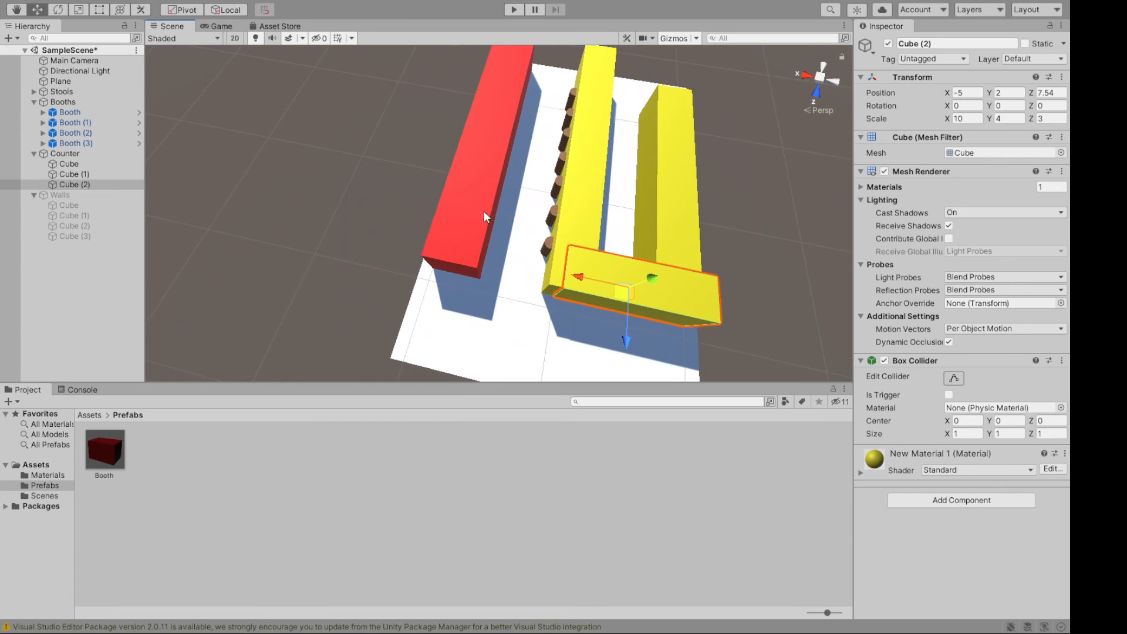
Step: Move the long counter section beside the stools, Cube, along the X axis to an X position of -1.5
click(585, 198)
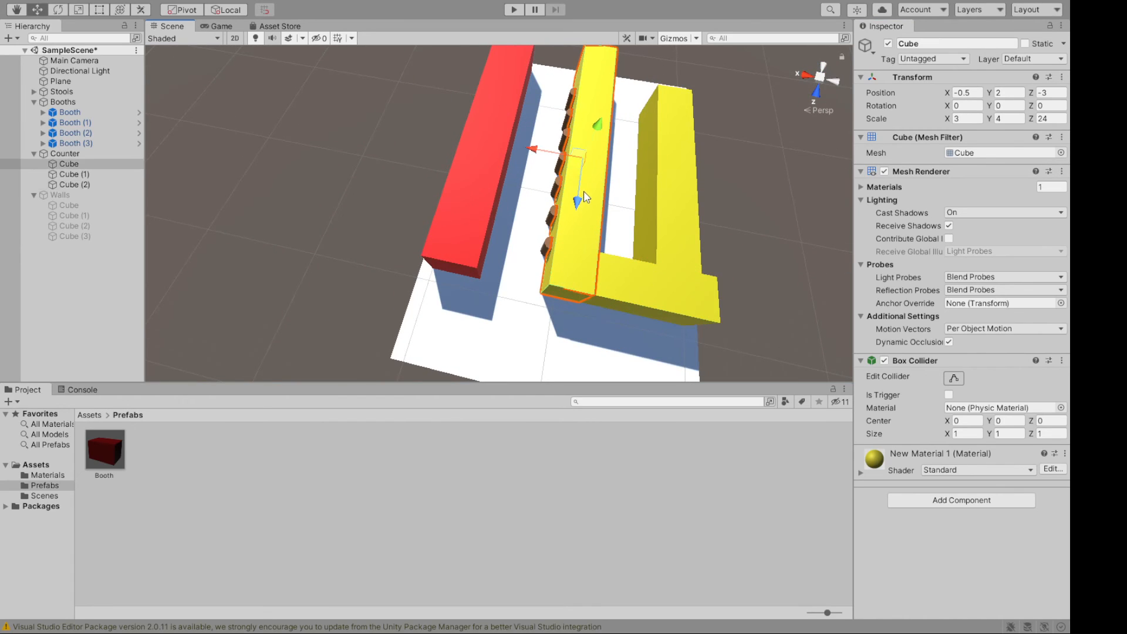
drag(534, 152, 545, 155)
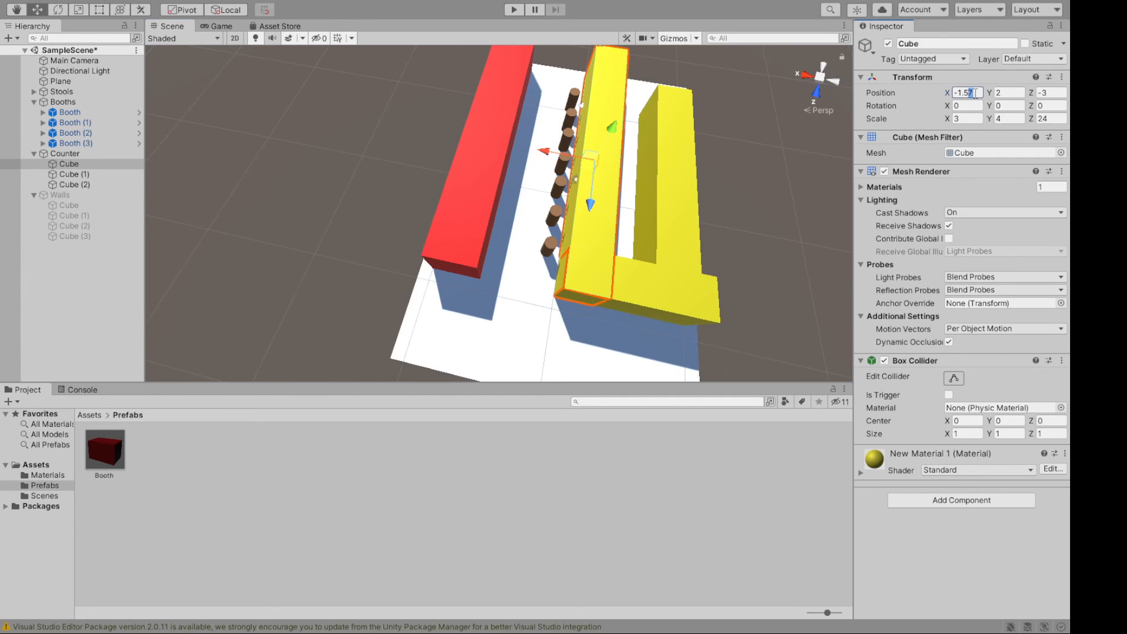
key(BackSpace)
click(653, 290)
click(612, 225)
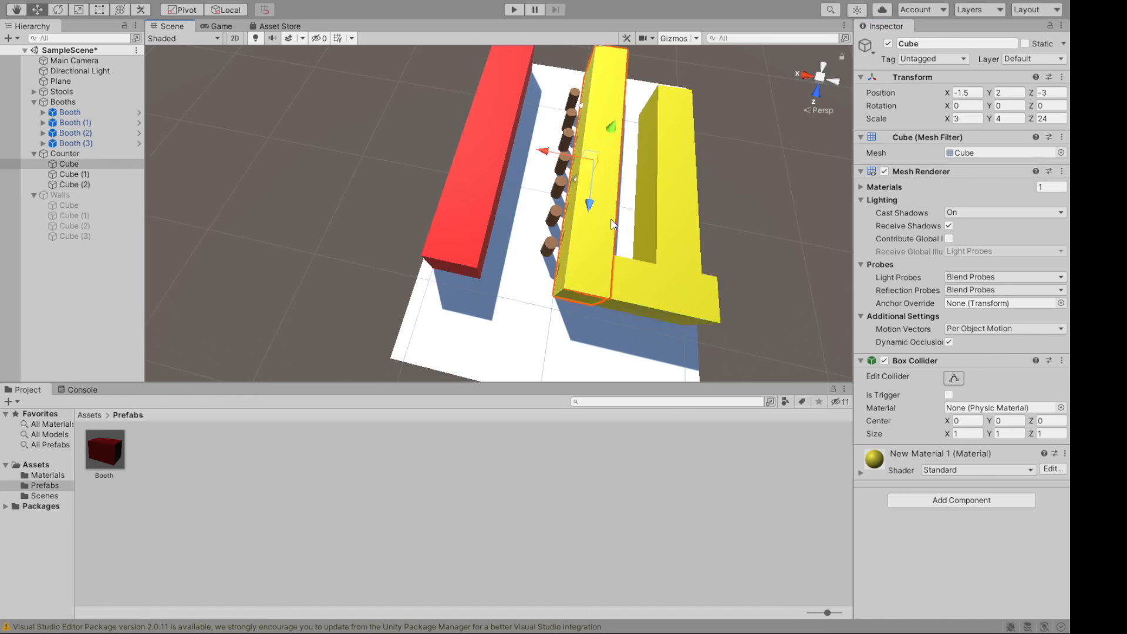
mouse_move(766, 230)
alt+mouse_down()
mouse_move(775, 199)
mouse_move(781, 240)
alt+mouse_up()
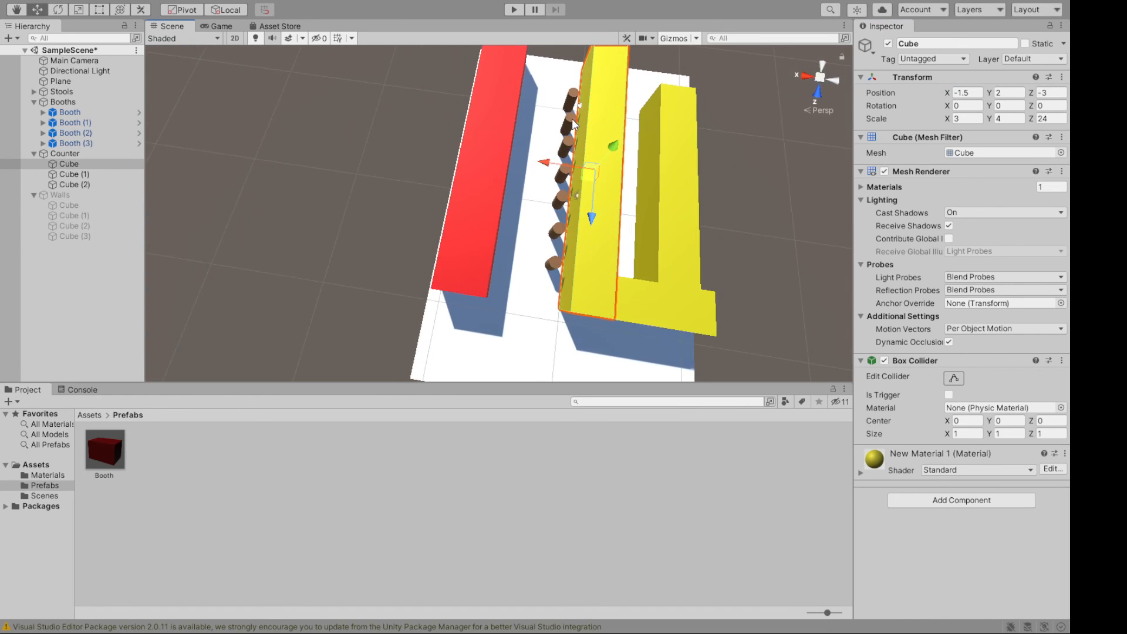
Step: Select all seven stool cylinders in the Stools group and move them along the X axis towards the counter, to about -0.03
click(37, 92)
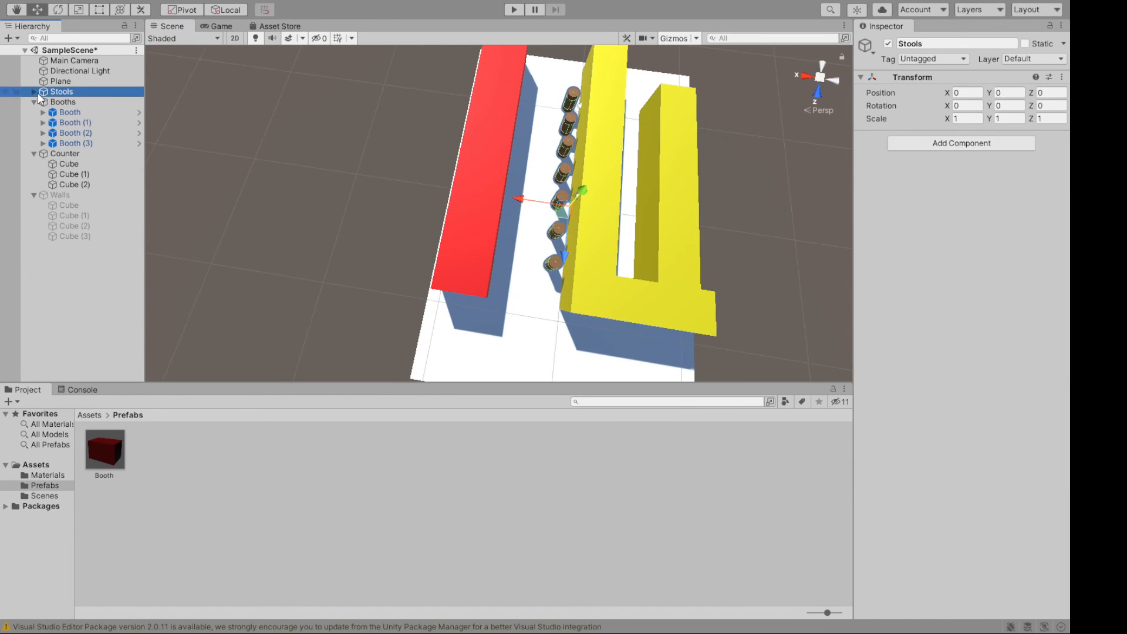
click(34, 92)
click(80, 102)
shift+click(74, 164)
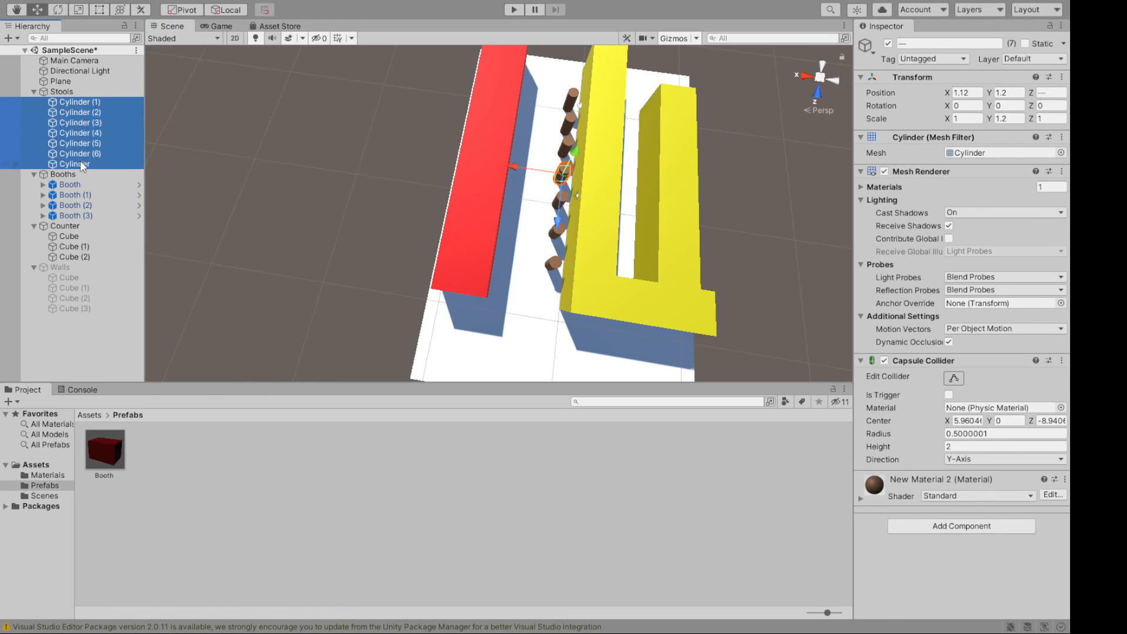
drag(503, 194, 519, 200)
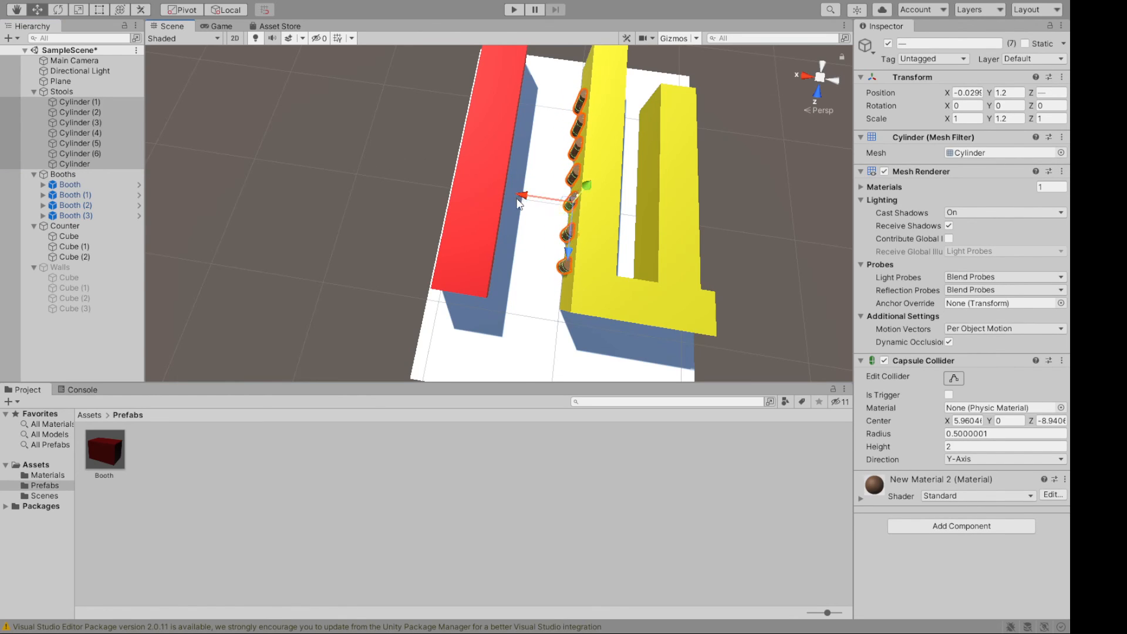
click(975, 94)
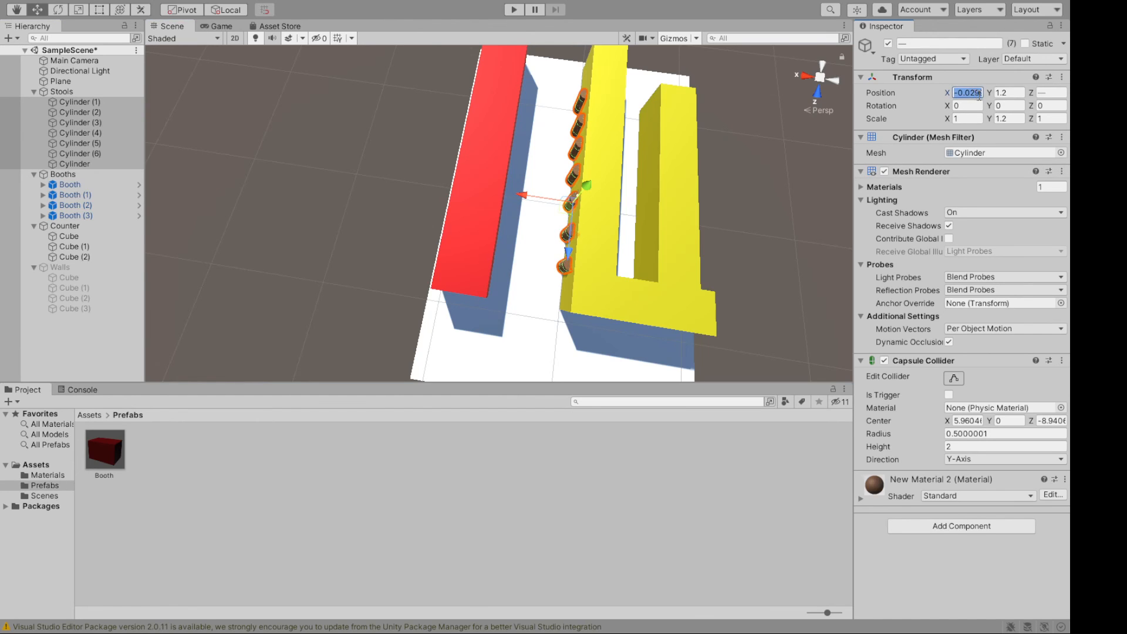
click(828, 171)
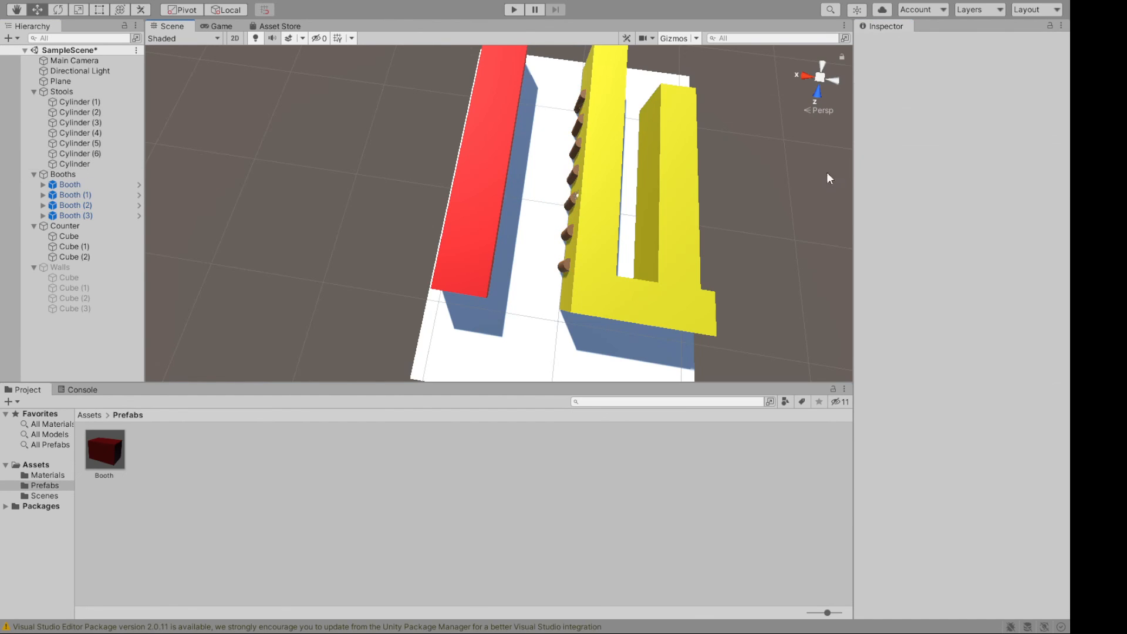
Step: Move the shorter counter section, Cube (1), outward along the X axis to an X position of -8.5
key(alt)
alt+drag(794, 219, 812, 292)
scroll(757, 234, down, 3)
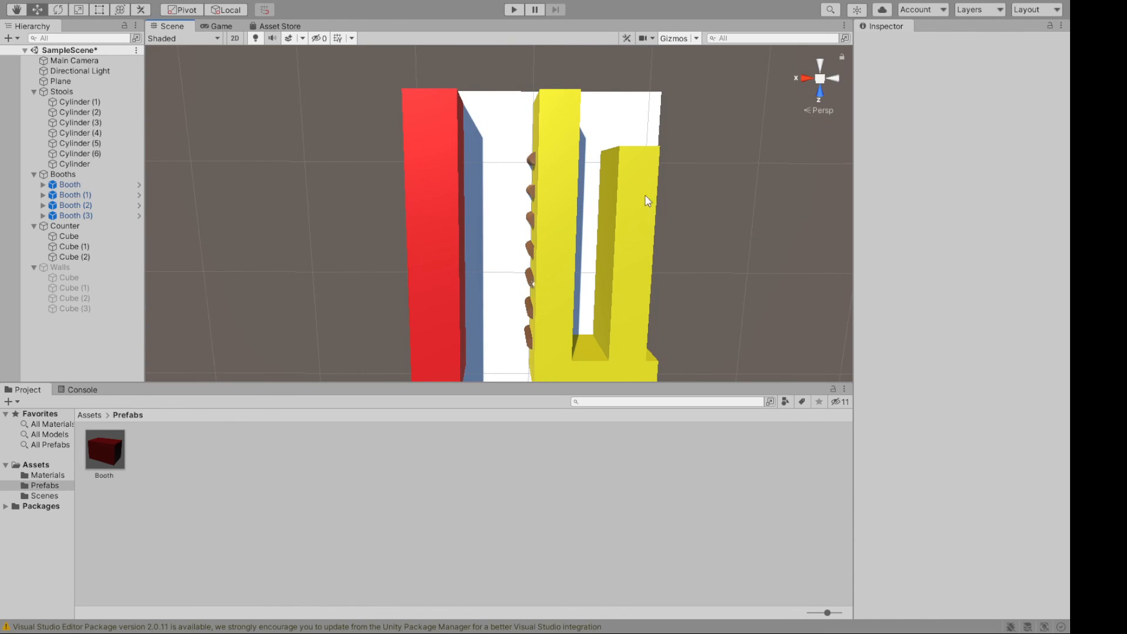
click(649, 235)
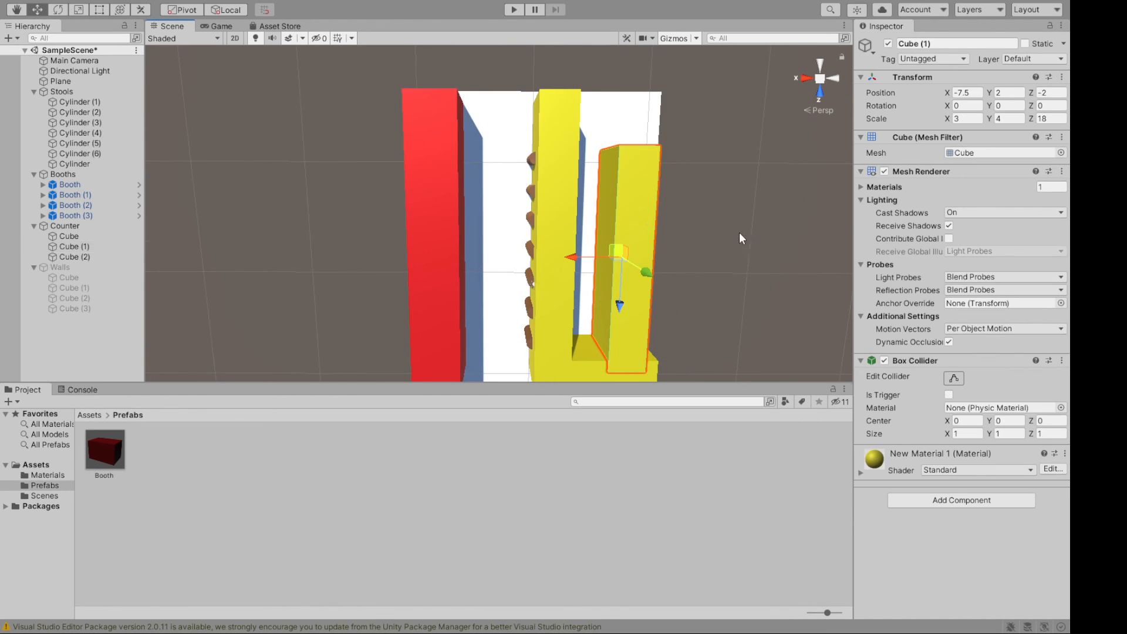
click(682, 241)
click(645, 256)
alt+drag(737, 266, 639, 200)
alt+drag(730, 179, 520, 220)
drag(452, 202, 463, 205)
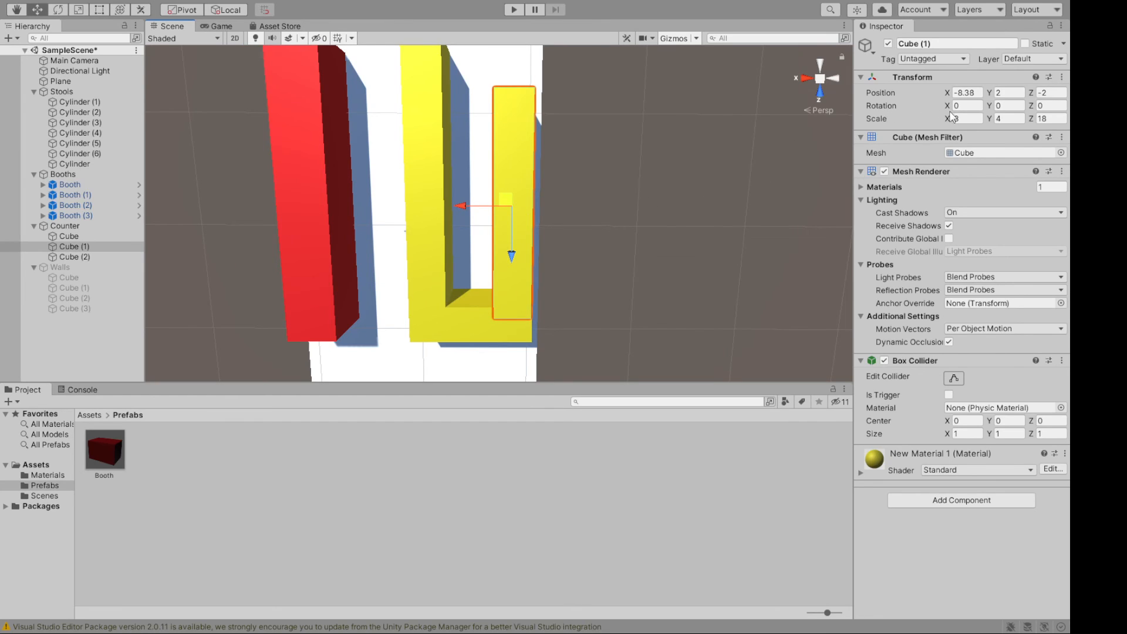
drag(965, 92, 979, 95)
text(5)
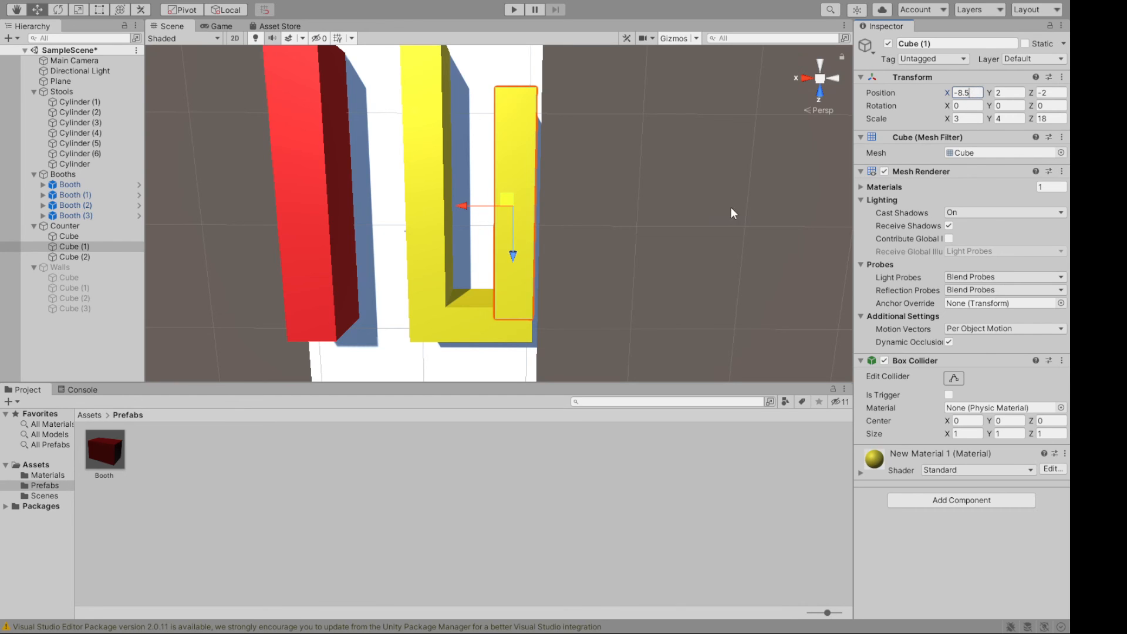
click(646, 262)
Step: Reactivate the hidden Walls group so the room is enclosed again
alt+drag(646, 261, 446, 147)
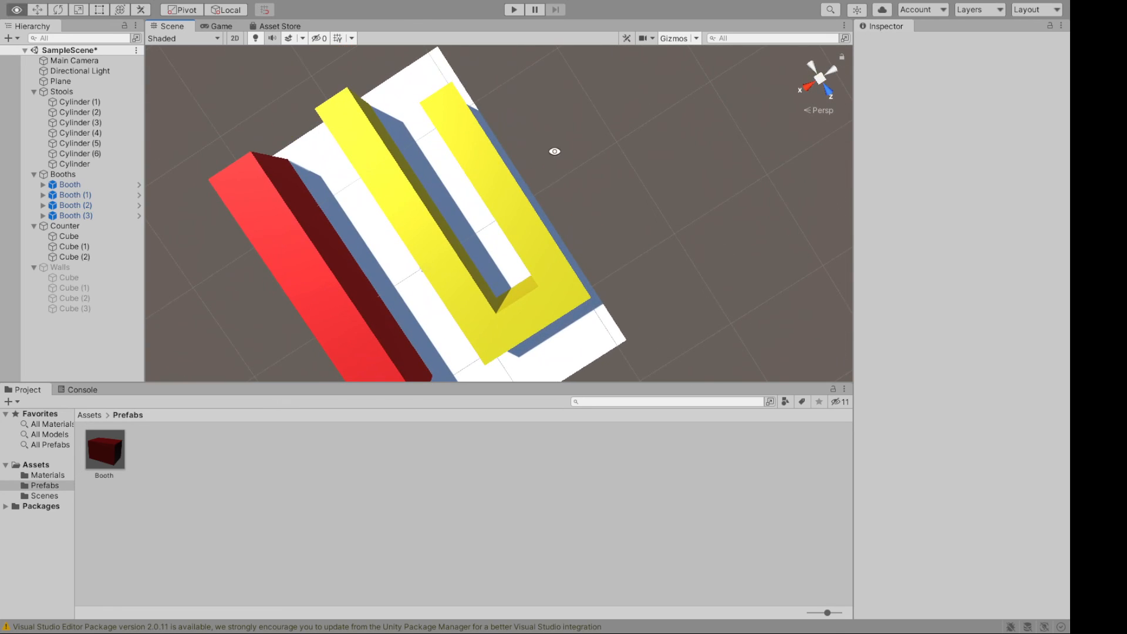
alt+drag(554, 150, 545, 36)
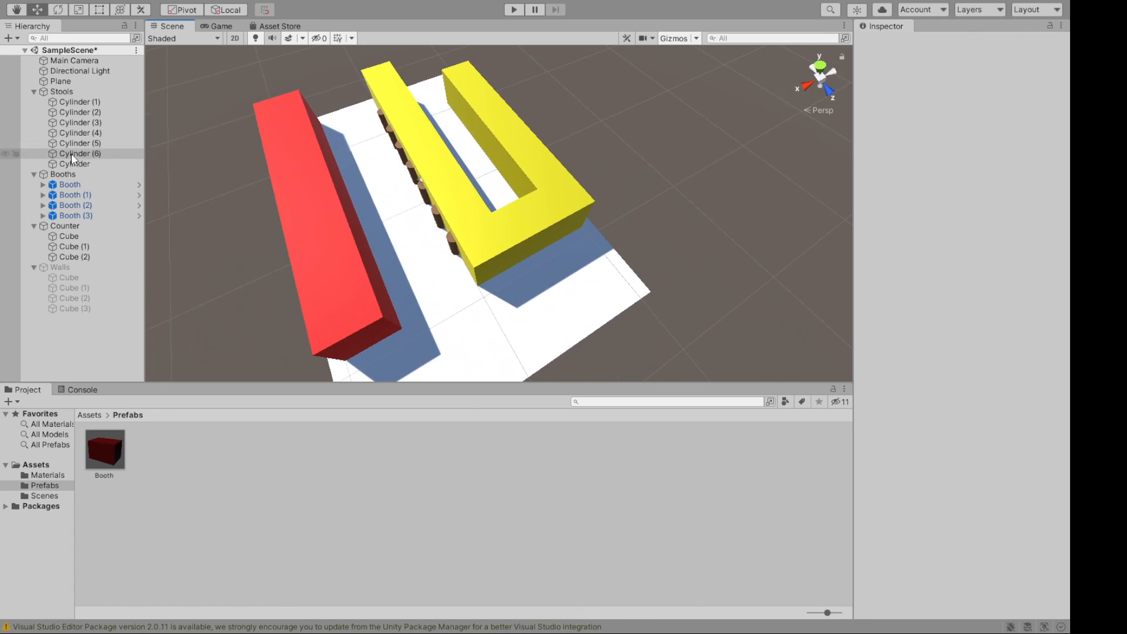
click(63, 267)
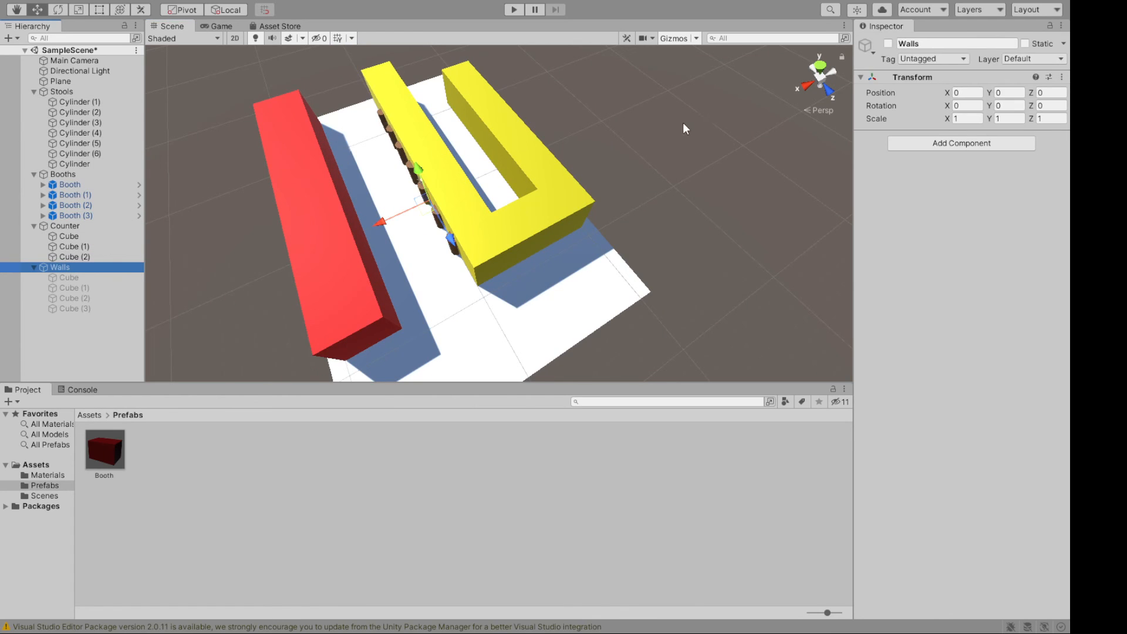
click(888, 43)
Step: Examine the walled diner from several angles, checking the spacing between the booths, stools, counter and walls
alt+drag(587, 141, 329, 204)
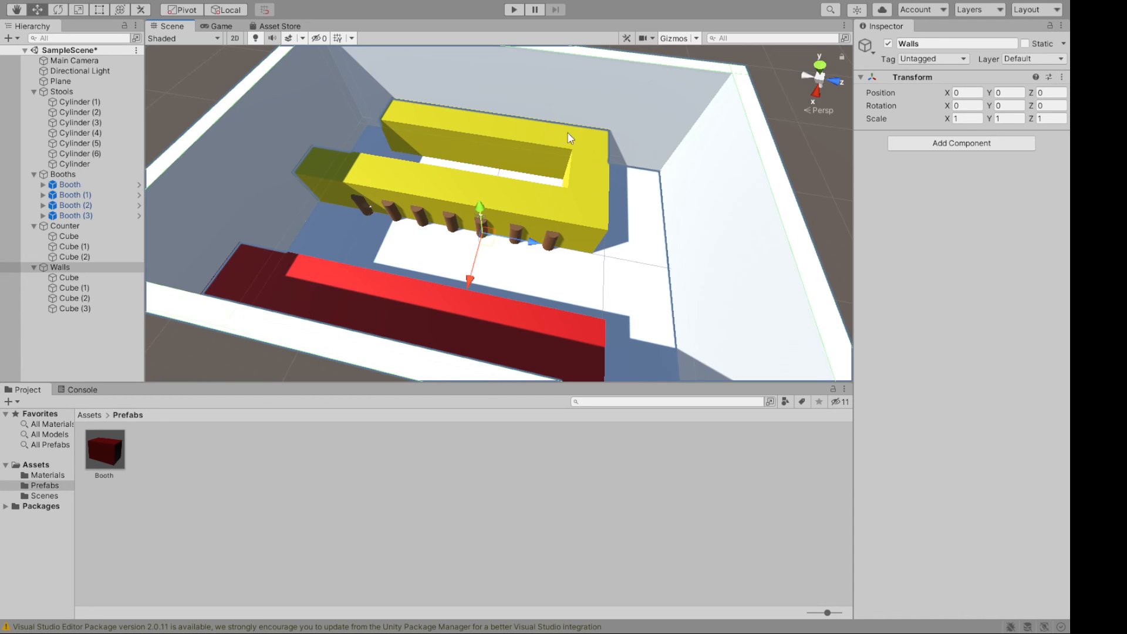
alt+drag(656, 206, 527, 236)
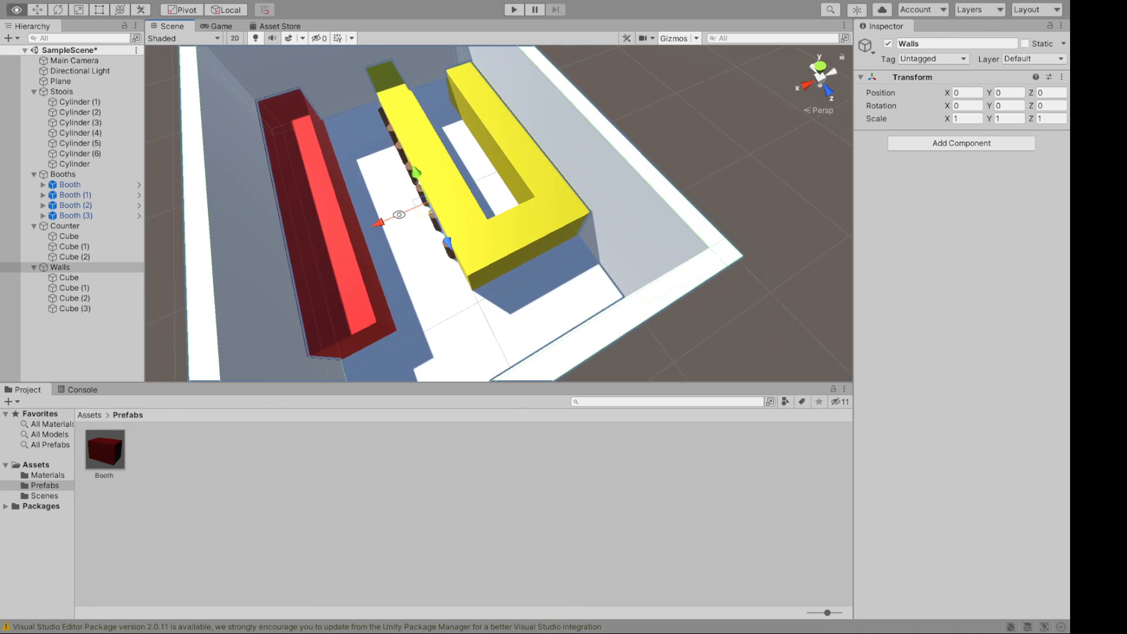
alt+drag(399, 215, 669, 203)
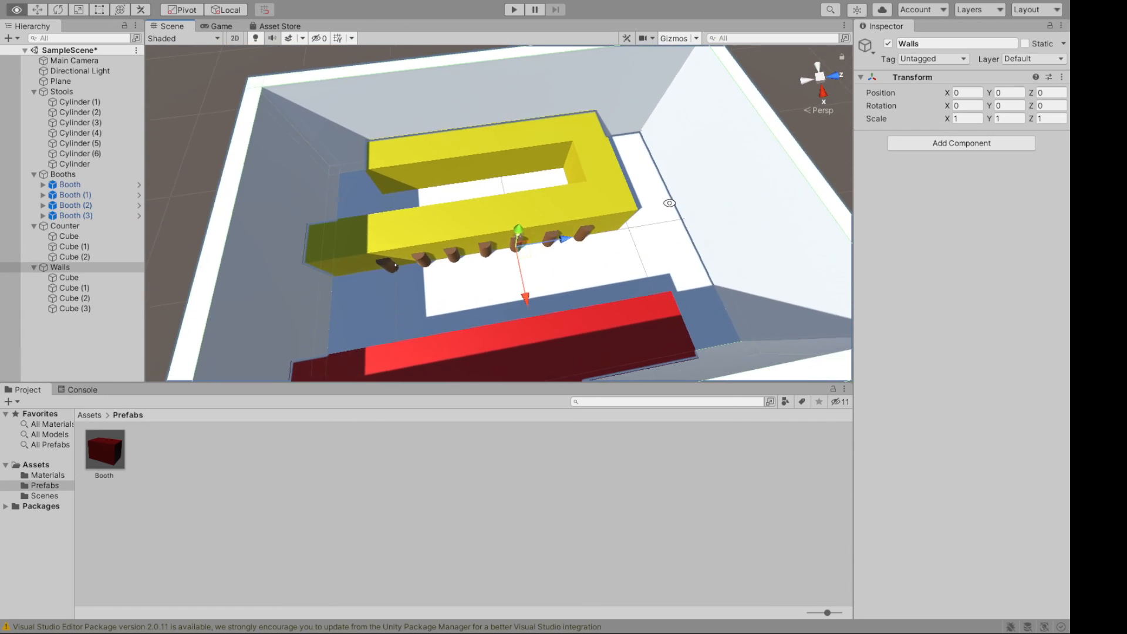
alt+drag(417, 256, 33, 269)
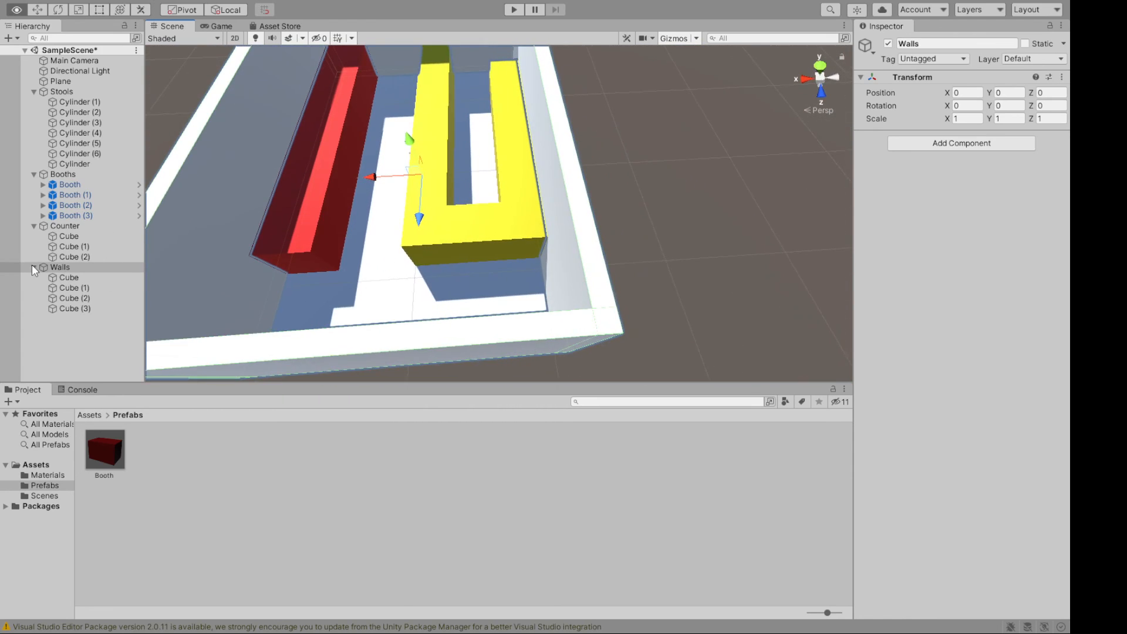
alt+drag(361, 226, 537, 176)
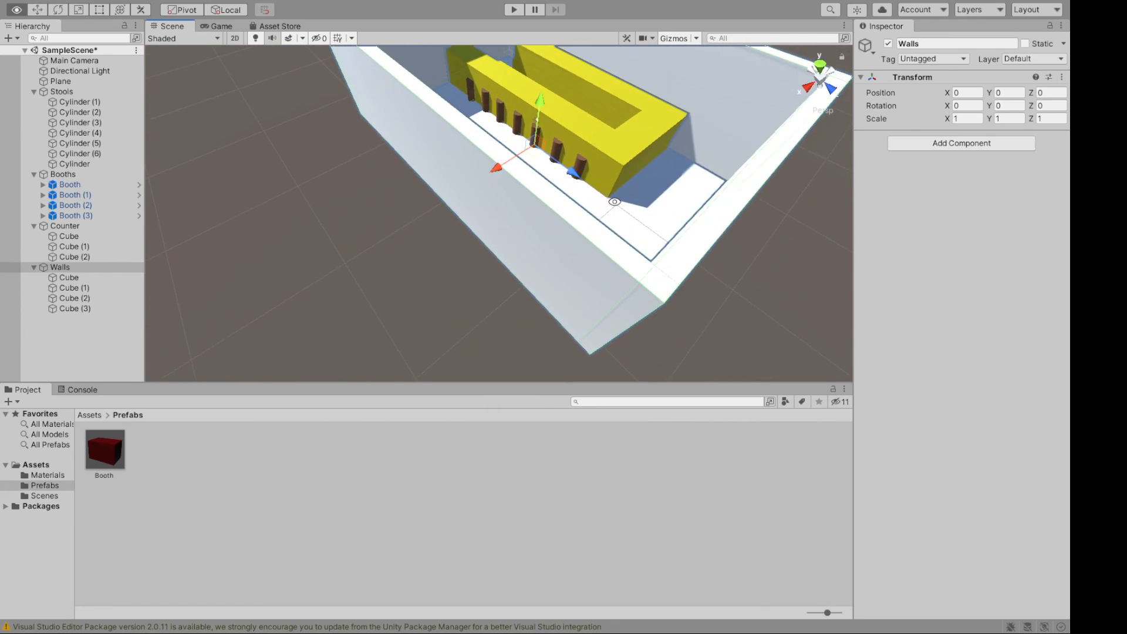
alt+drag(833, 245, 517, 174)
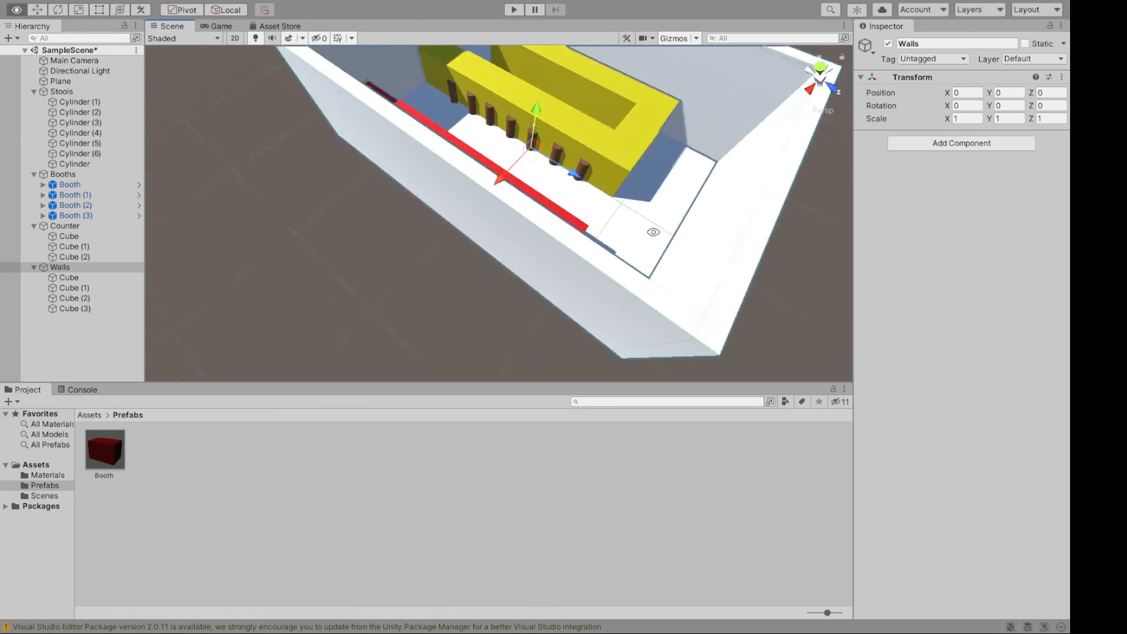
alt+drag(653, 232, 627, 250)
alt+drag(485, 219, 604, 194)
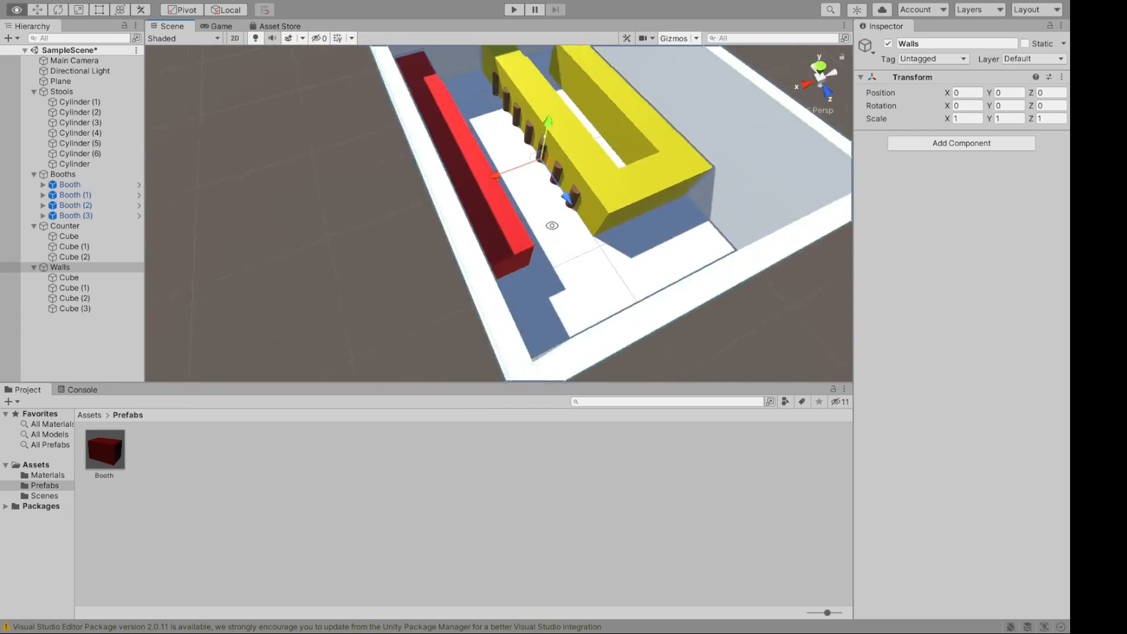
alt+drag(551, 226, 495, 210)
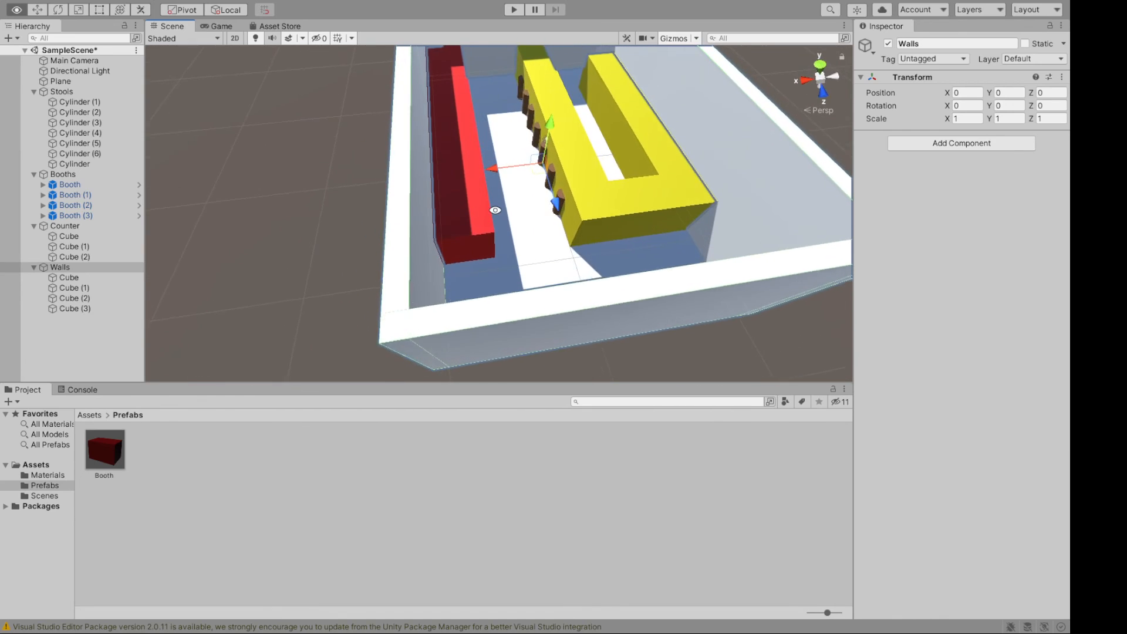